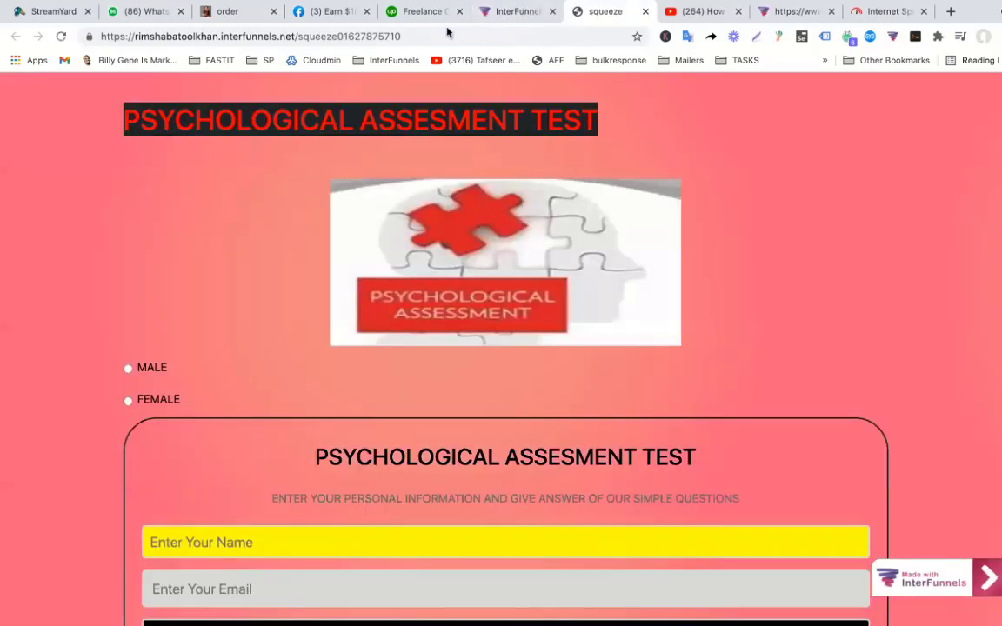
# Scroll through the Skype chat about SPF and DKIM settings, briefly highlighting the first question.
pyautogui.scroll(-5, 748, 290)
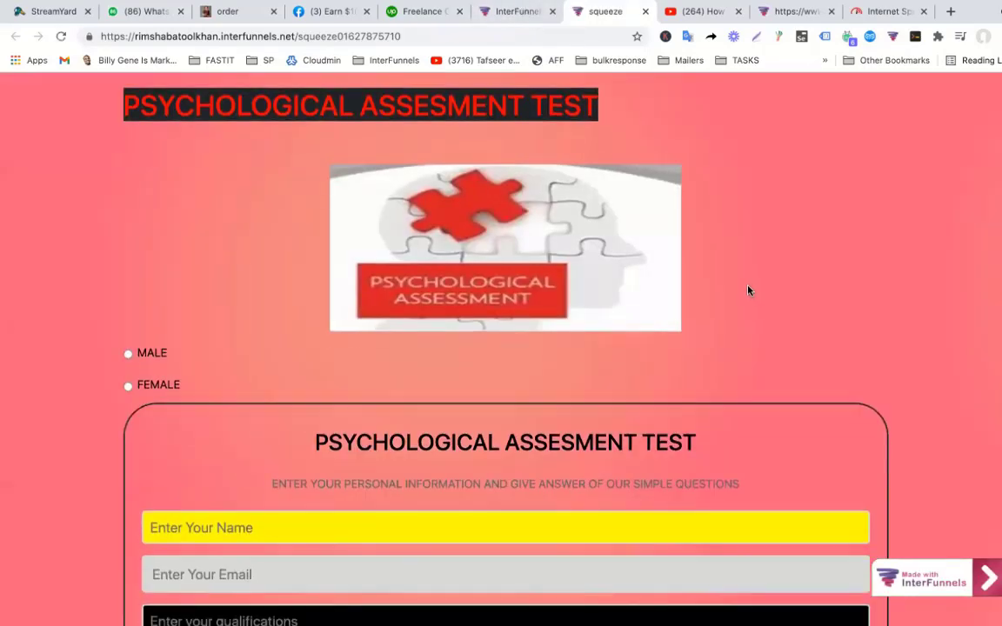
pyautogui.scroll(-4, 748, 290)
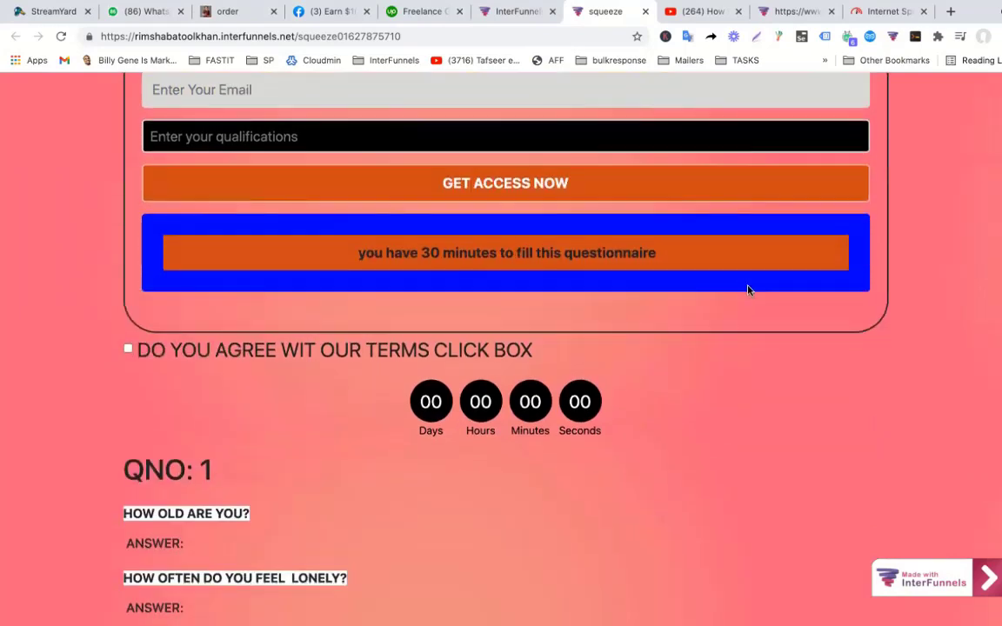
pyautogui.scroll(-3, 748, 291)
pyautogui.scroll(-2, 747, 290)
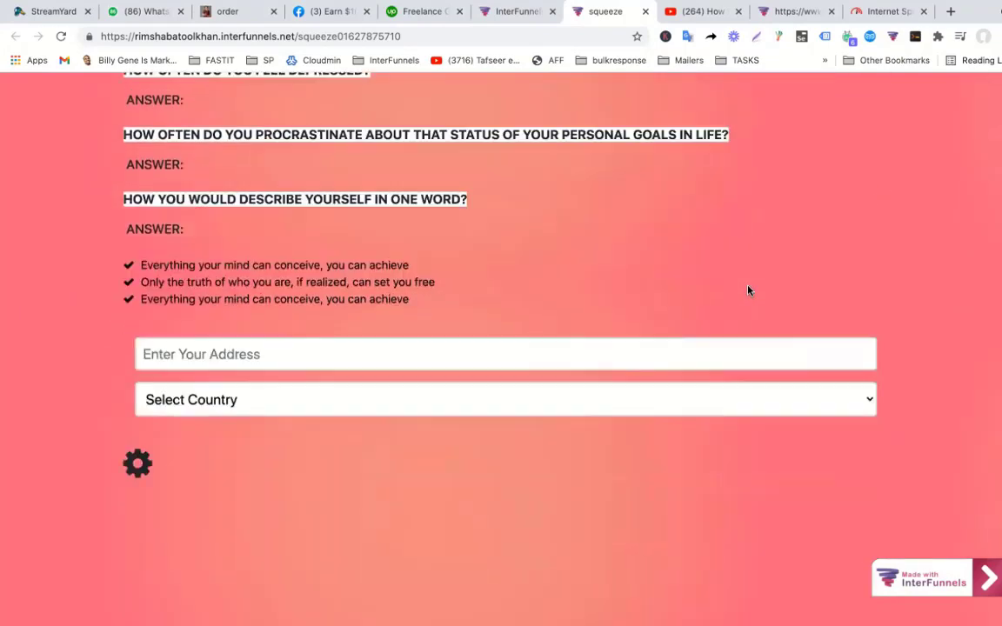
pyautogui.scroll(3, 748, 291)
pyautogui.scroll(7, 748, 291)
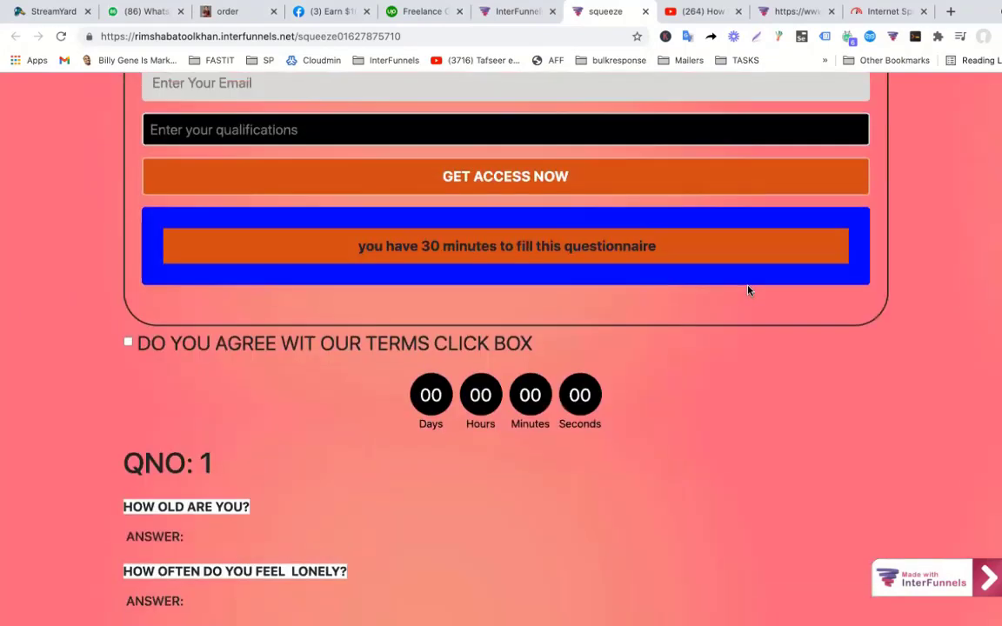
pyautogui.scroll(-3, 748, 290)
pyautogui.scroll(2, 748, 290)
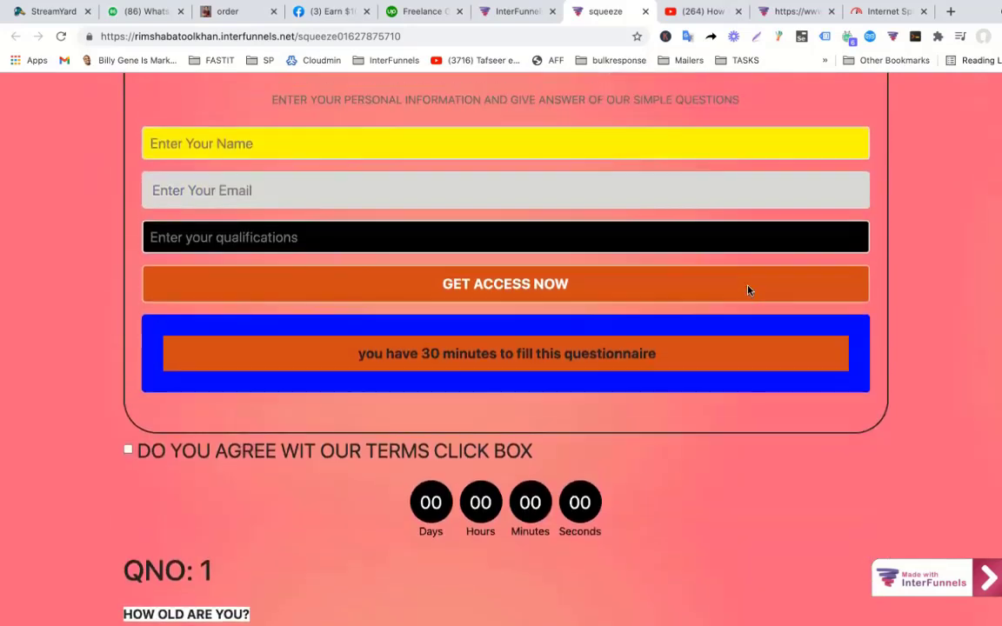
pyautogui.scroll(1, 748, 291)
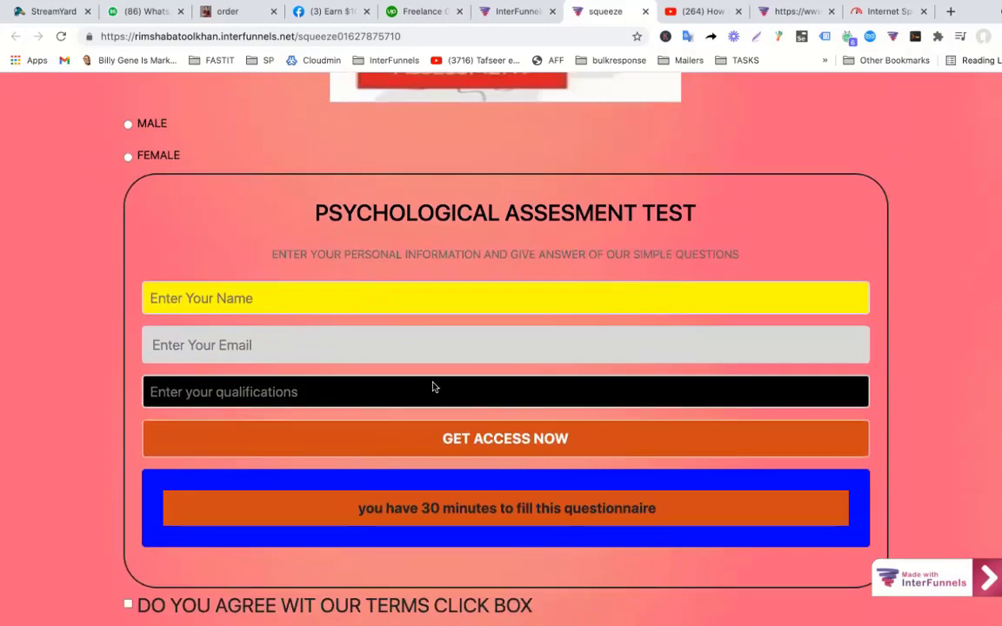
pyautogui.scroll(-3, 433, 387)
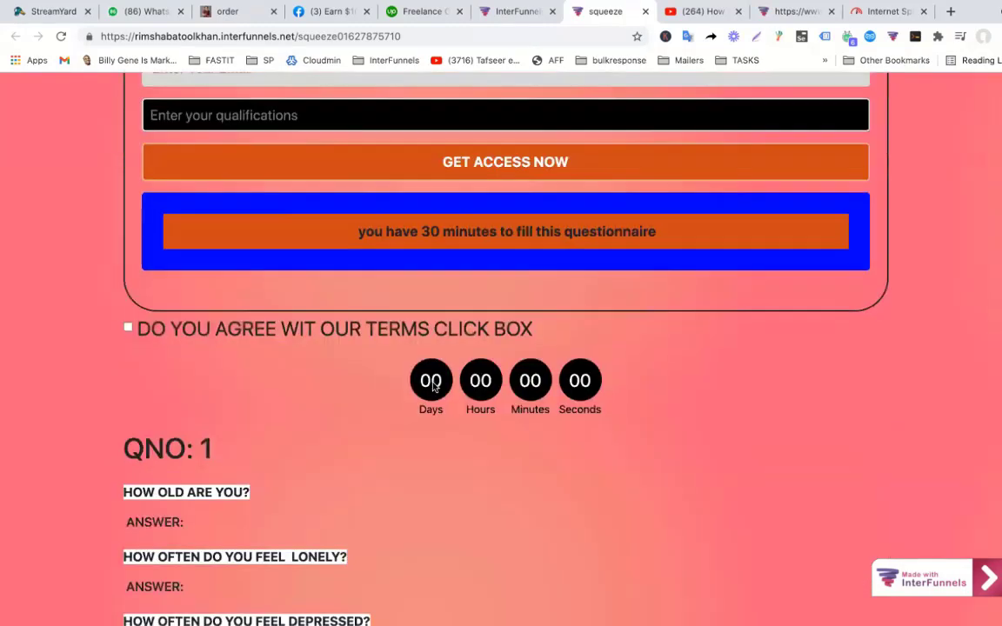
pyautogui.scroll(-6, 434, 387)
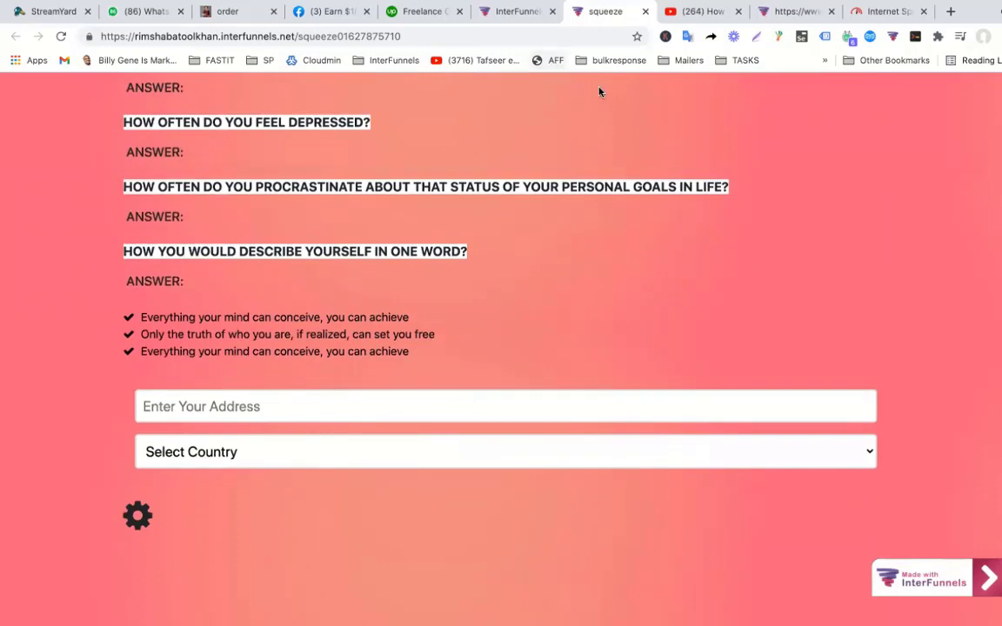
pyautogui.scroll(15, 533, 336)
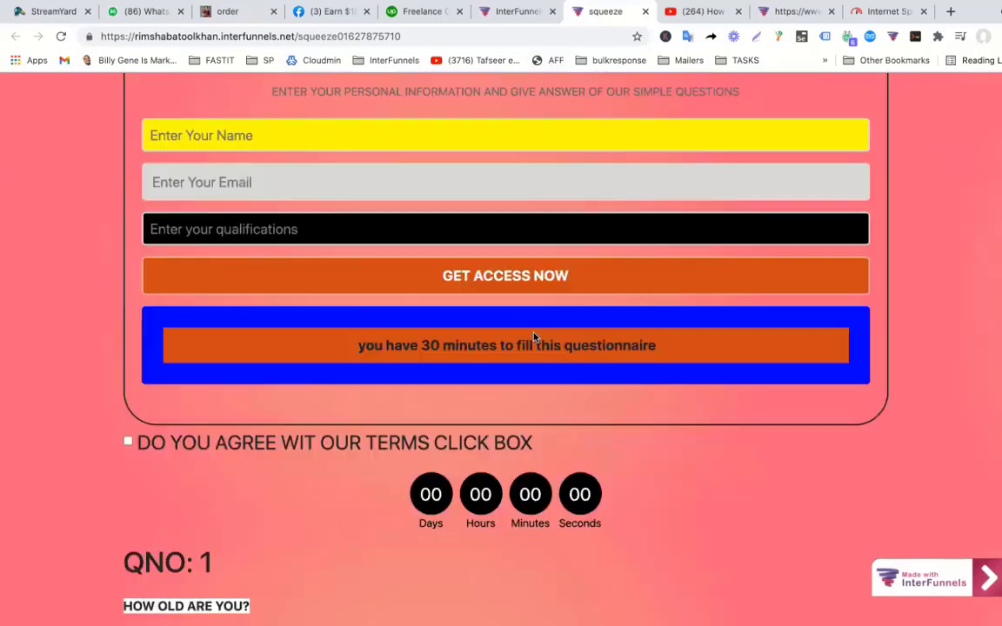
pyautogui.scroll(-4, 532, 335)
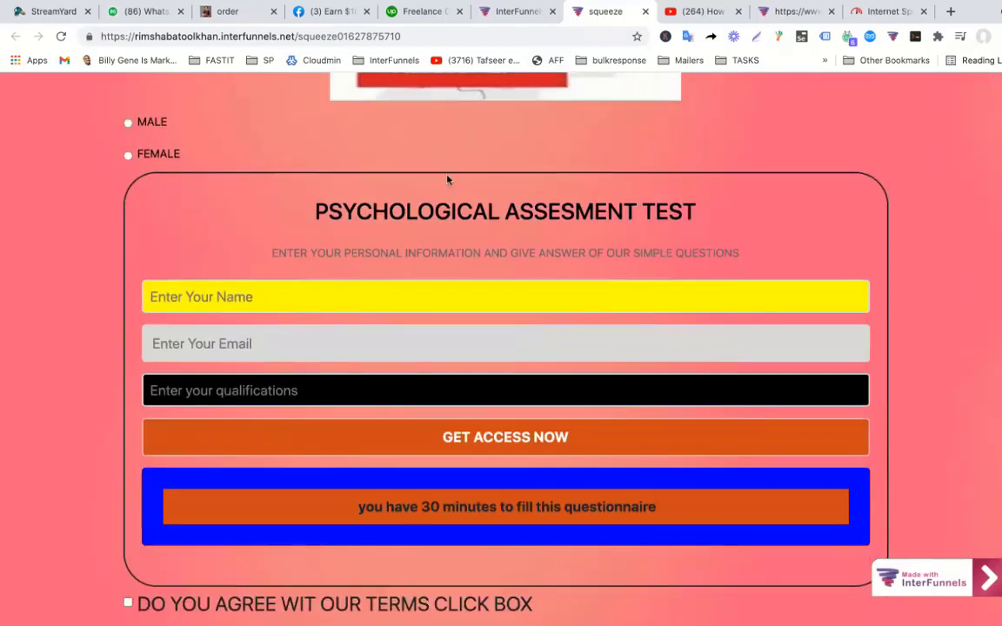
pyautogui.scroll(-6, 425, 281)
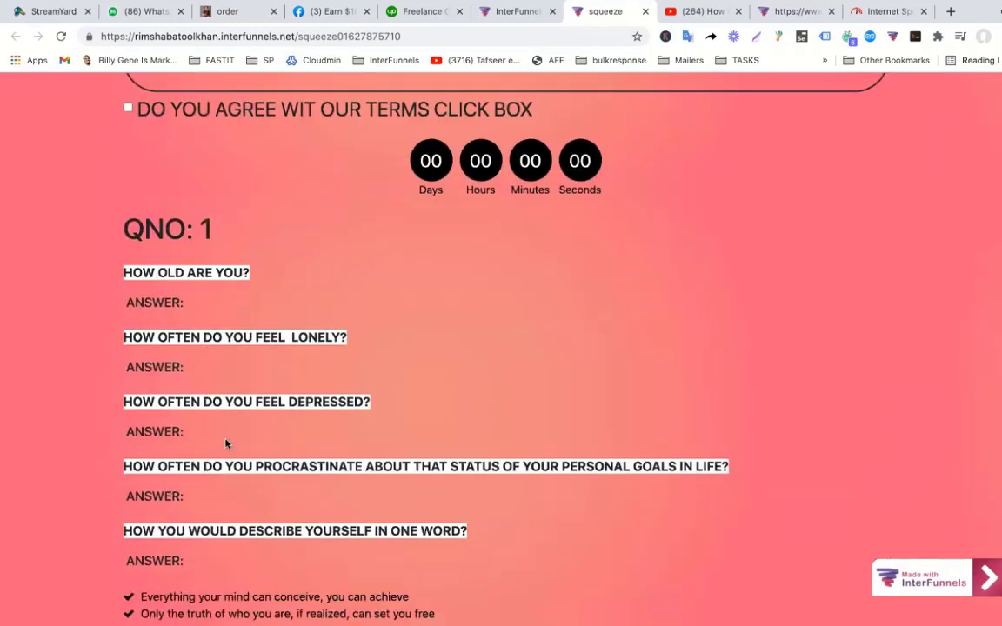
pyautogui.scroll(-1, 241, 391)
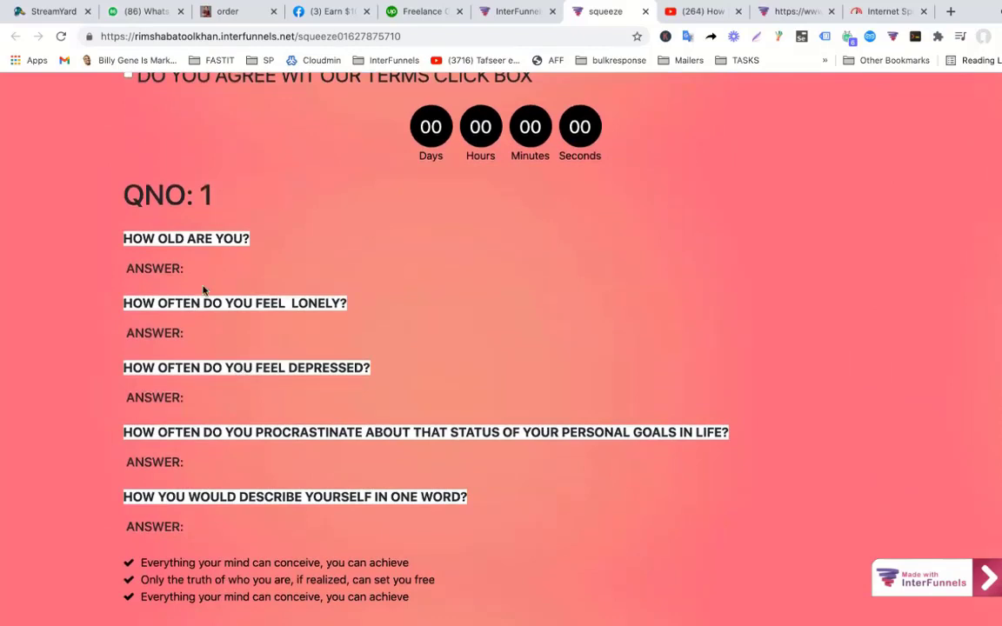
pyautogui.scroll(-2, 183, 240)
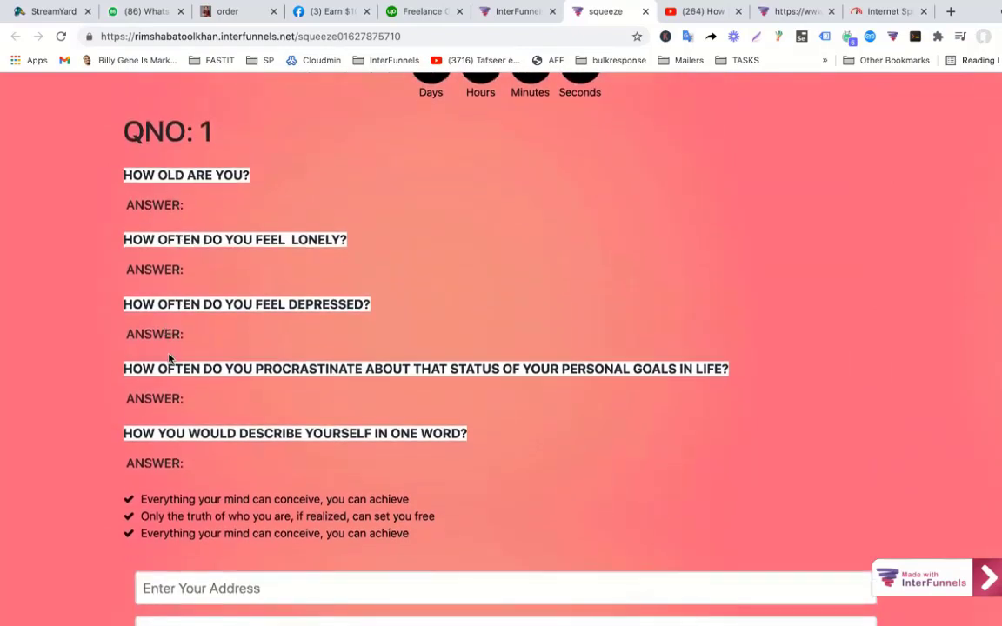
pyautogui.scroll(-1, 203, 354)
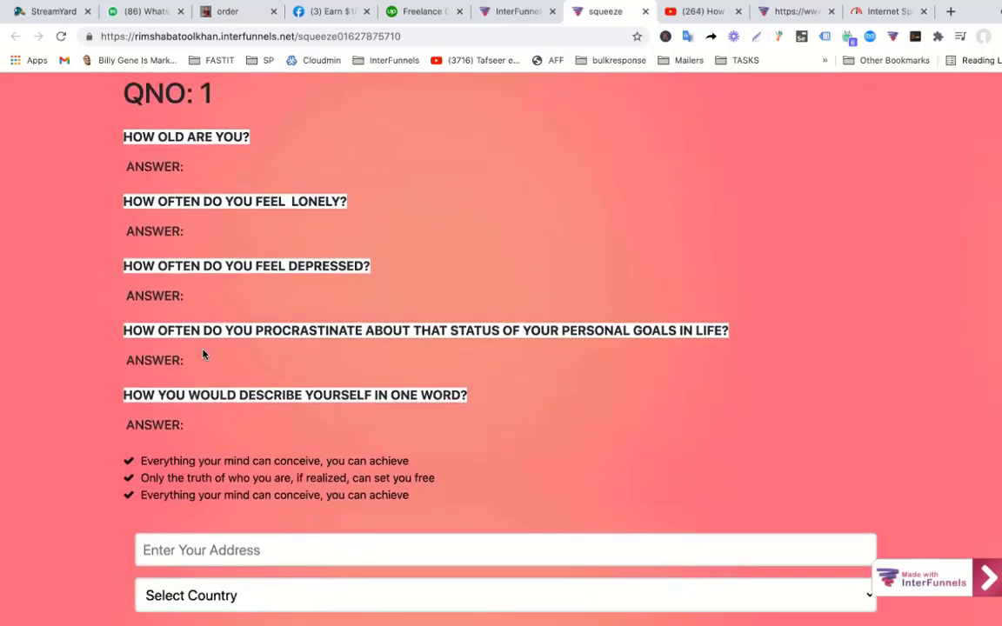
pyautogui.scroll(1, 203, 354)
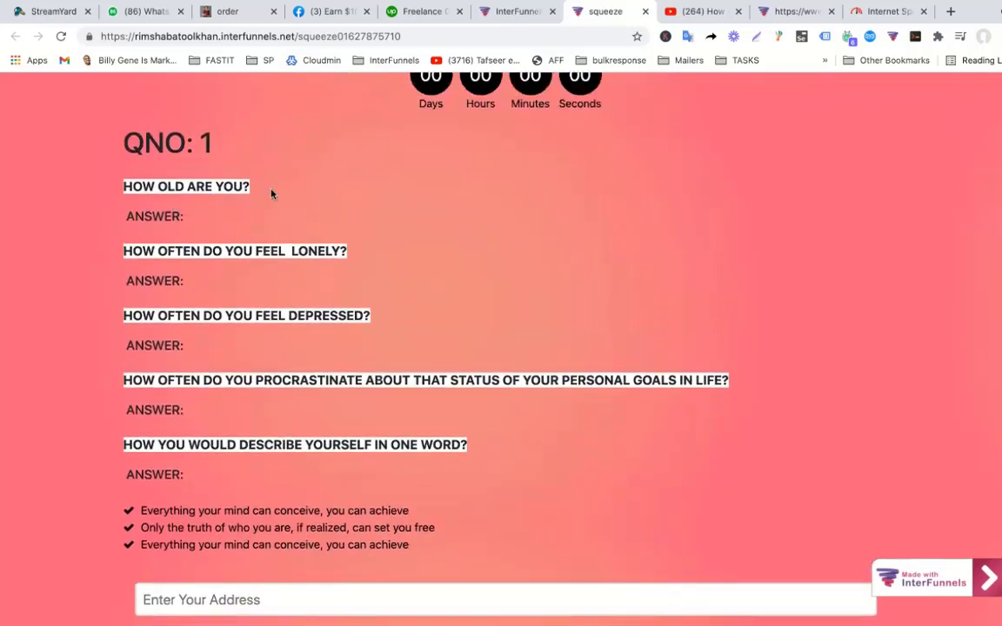
pyautogui.moveTo(124, 187); pyautogui.dragTo(224, 186)
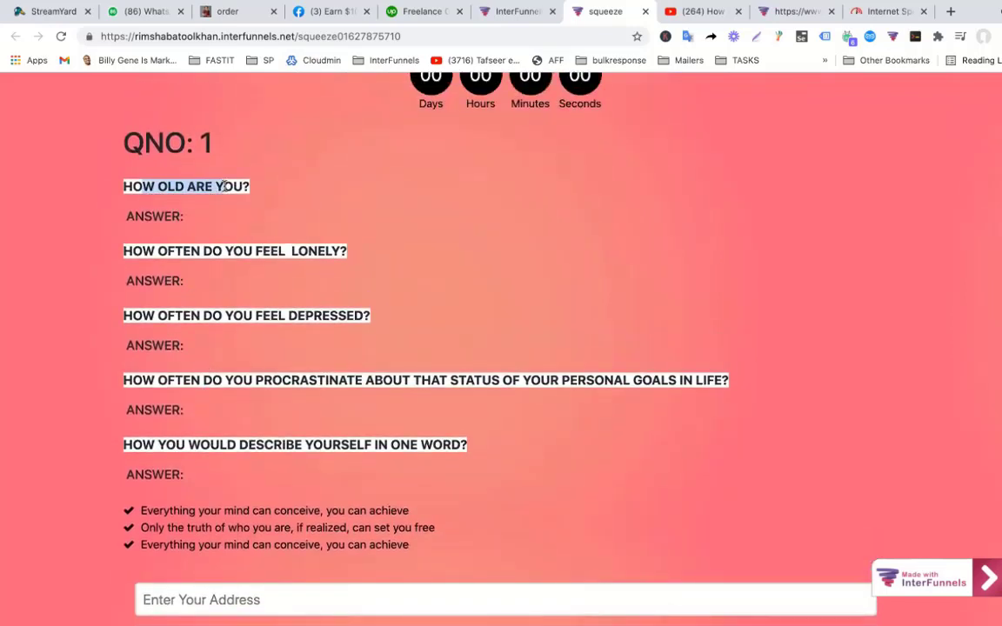
pyautogui.click(250, 188)
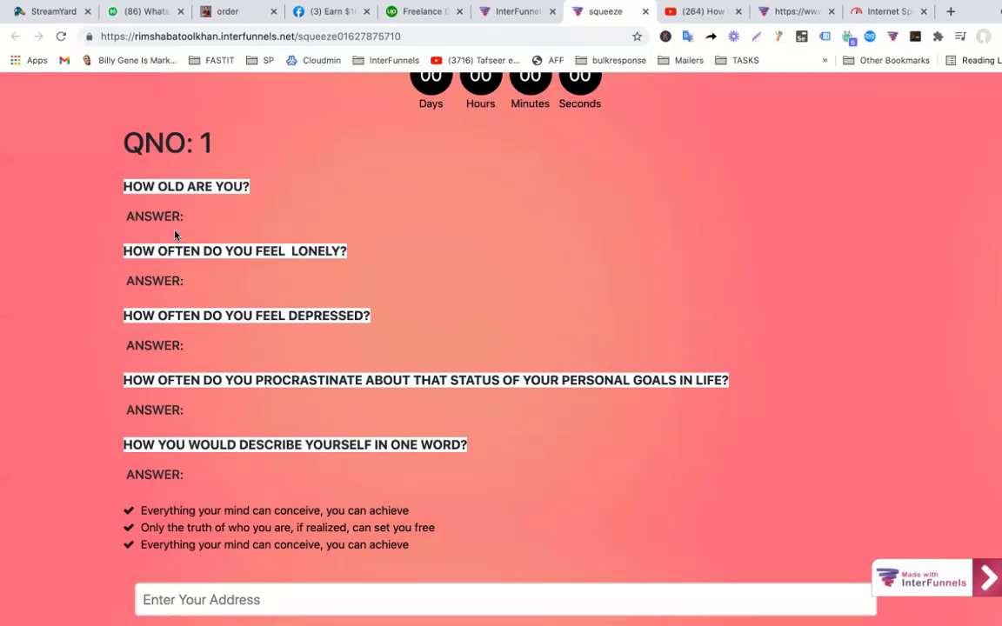
# Finish reviewing the SPF/DKIM conversation, then return to the InterFunnels dashboard in Chrome.
pyautogui.scroll(-2, 174, 233)
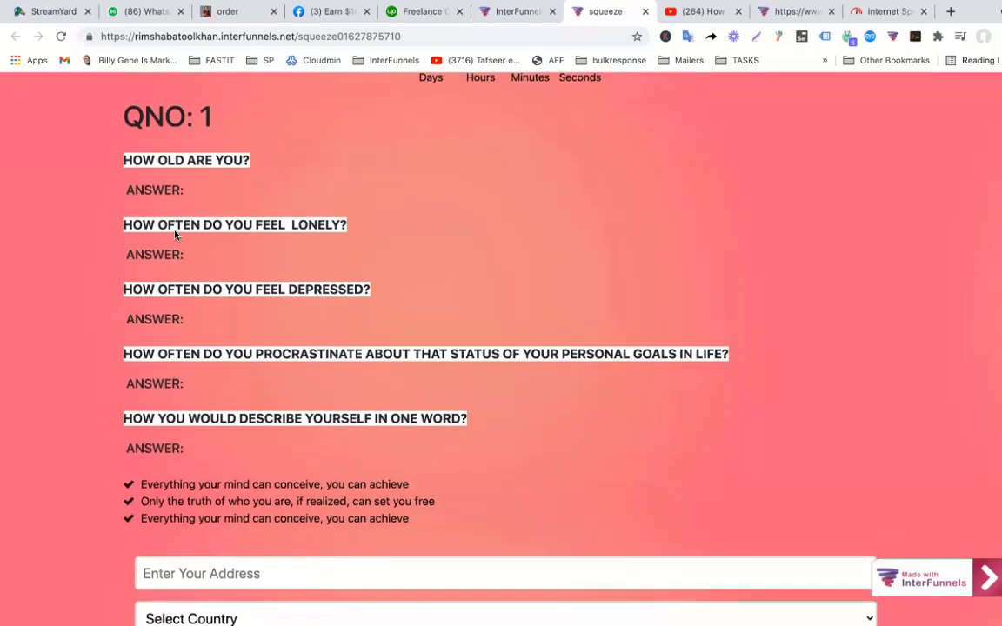
pyautogui.scroll(-3, 174, 233)
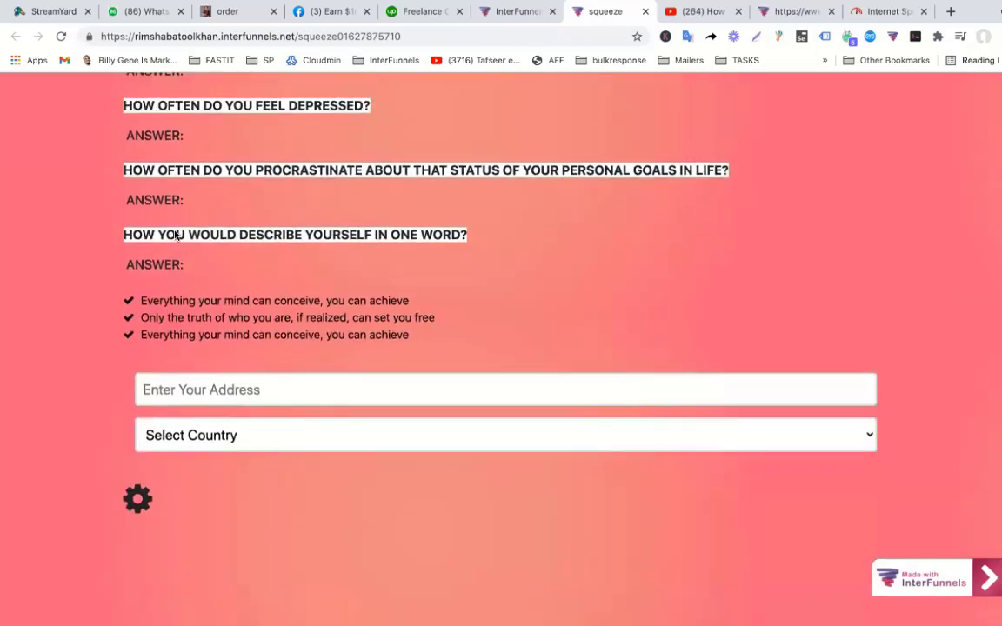
pyautogui.scroll(5, 174, 233)
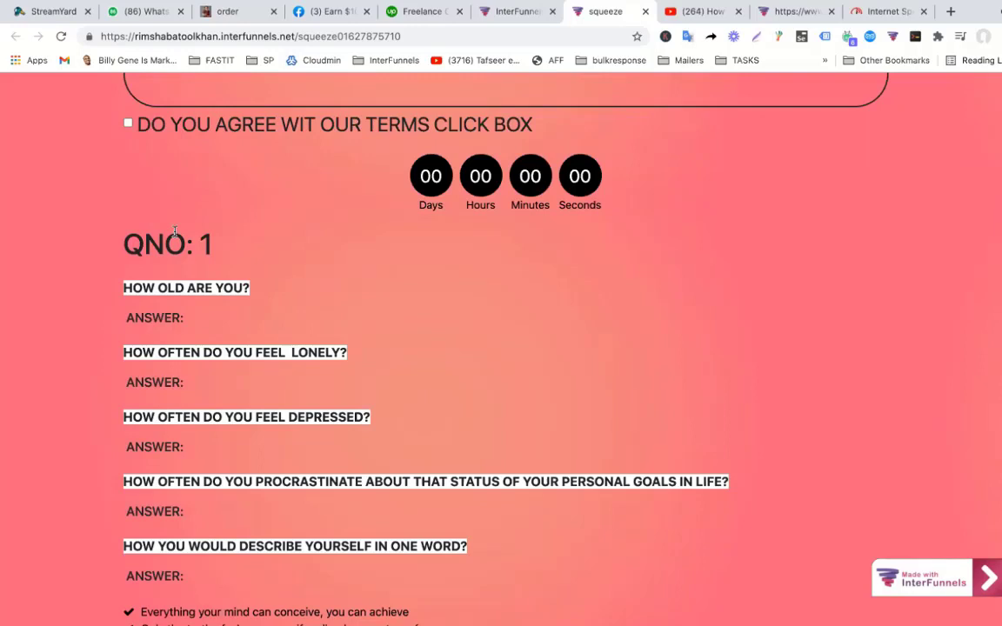
pyautogui.scroll(-3, 174, 231)
pyautogui.scroll(-1, 175, 233)
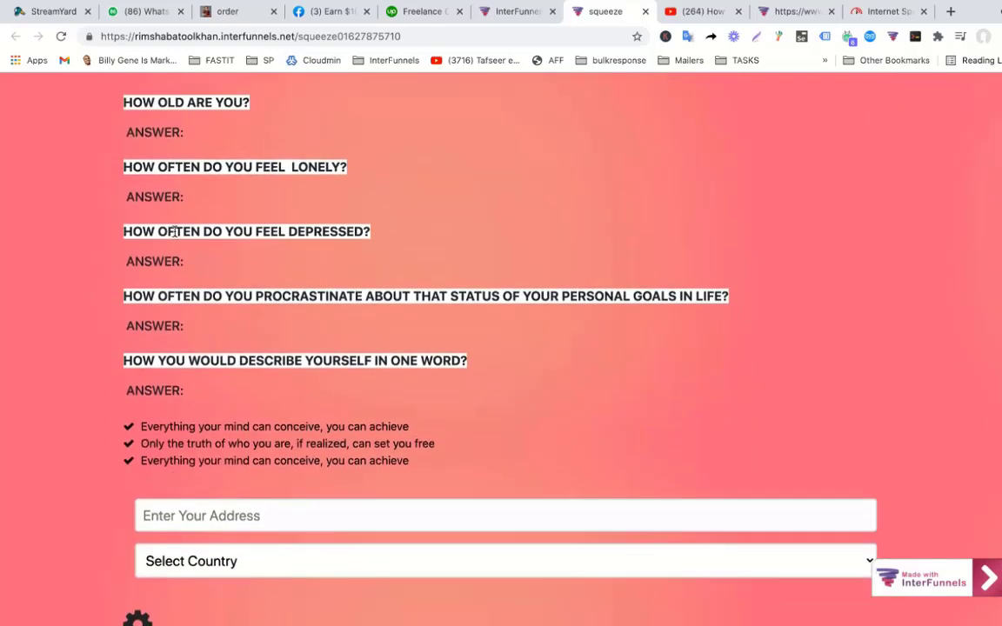
pyautogui.scroll(-2, 175, 233)
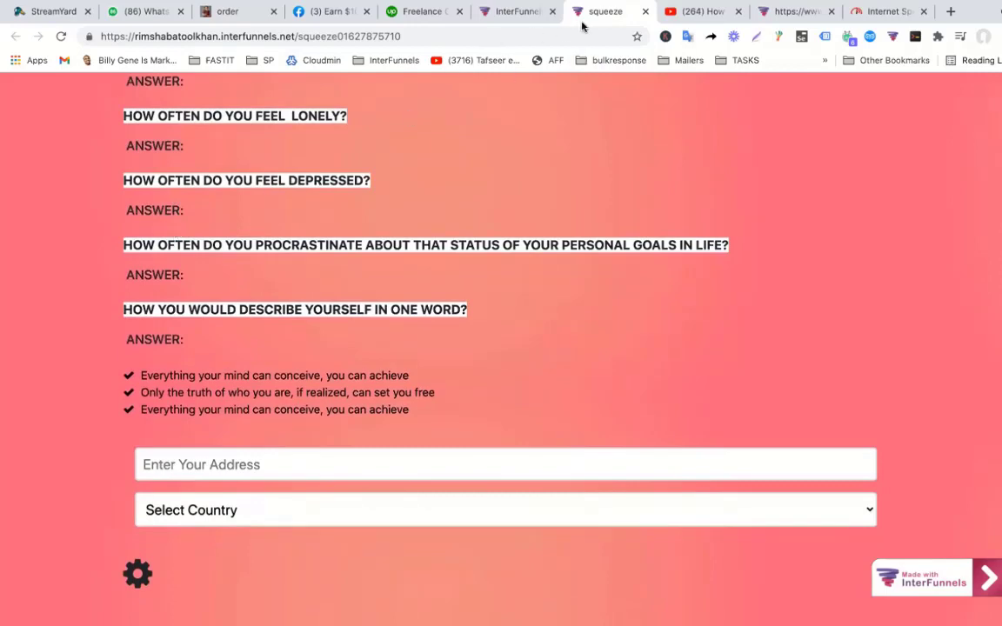
pyautogui.scroll(6, 331, 336)
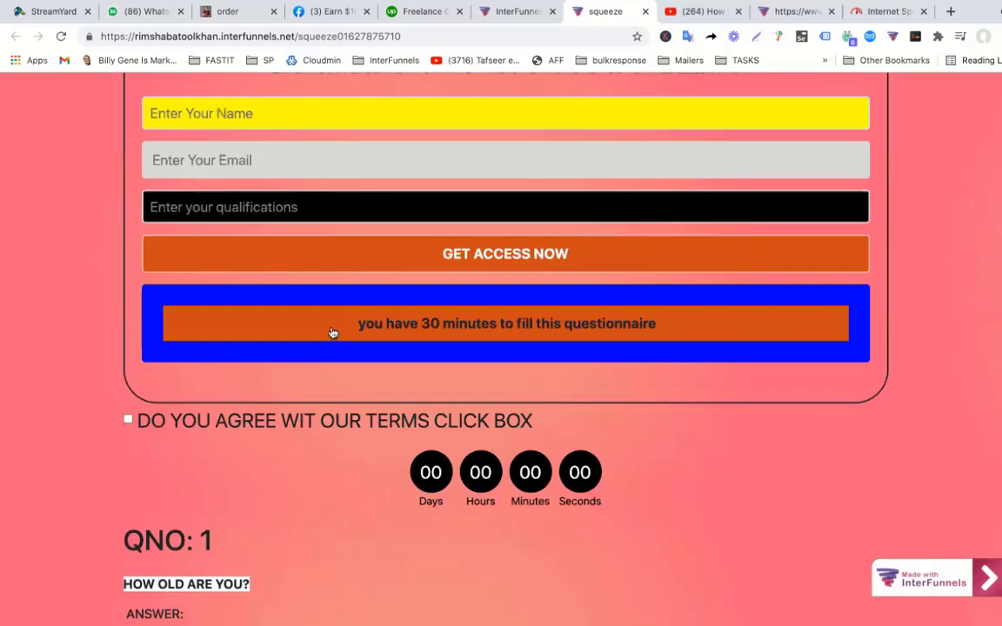
pyautogui.scroll(5, 331, 332)
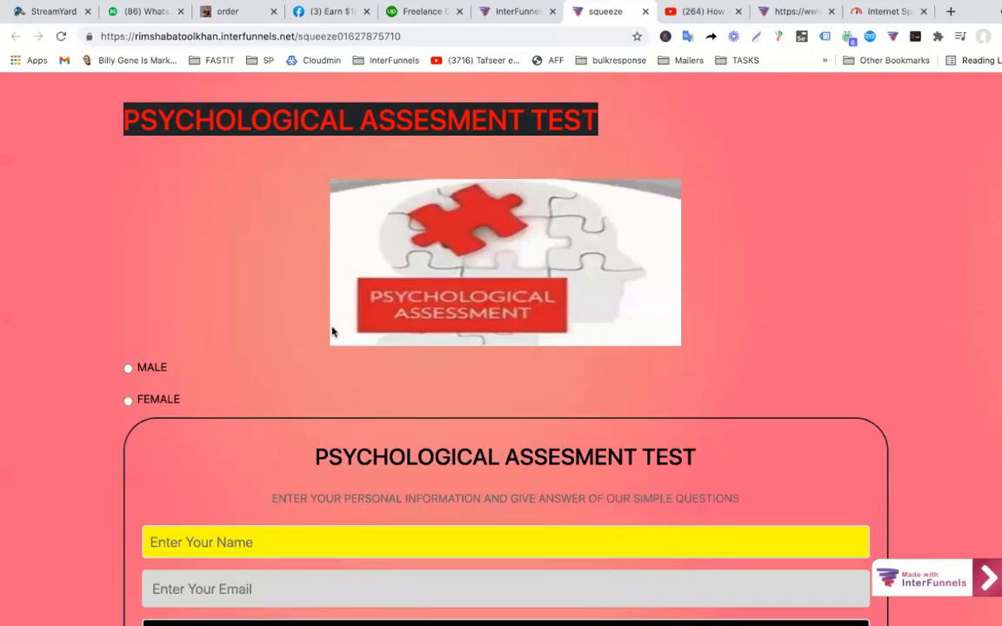
pyautogui.scroll(-3, 332, 332)
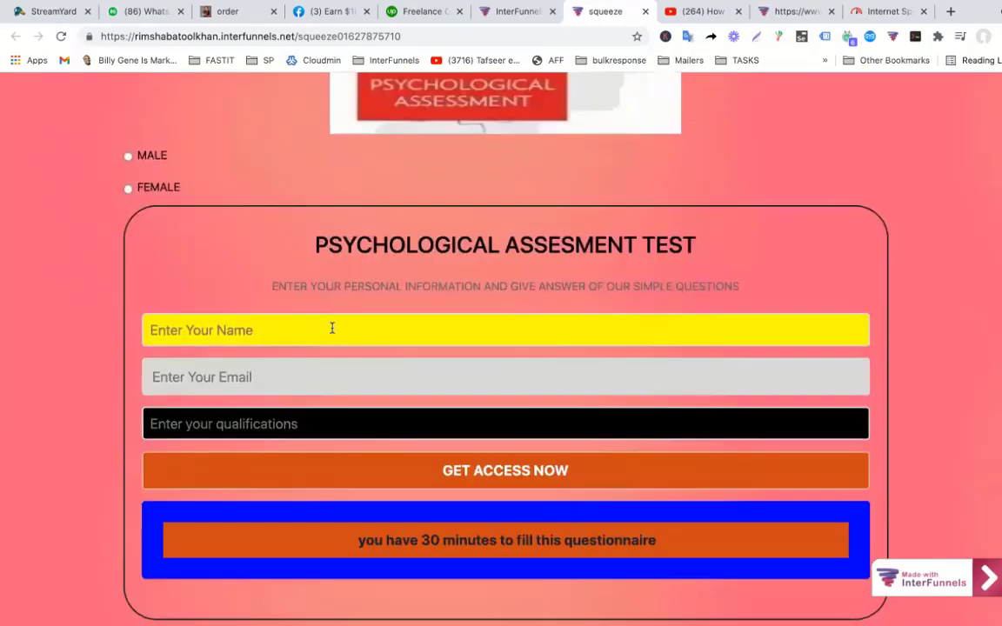
pyautogui.scroll(-4, 332, 328)
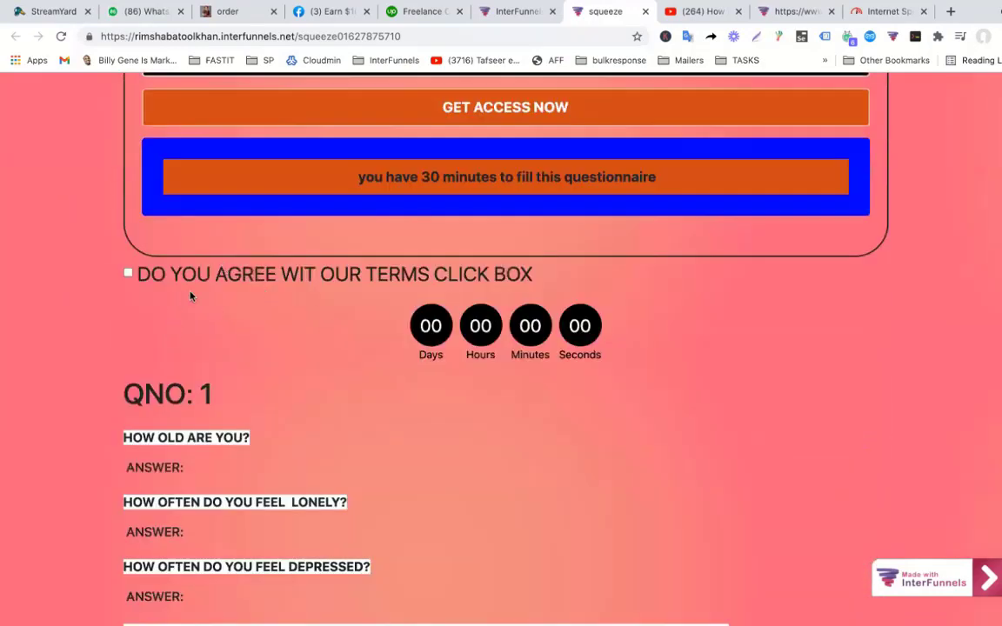
pyautogui.scroll(-2, 218, 341)
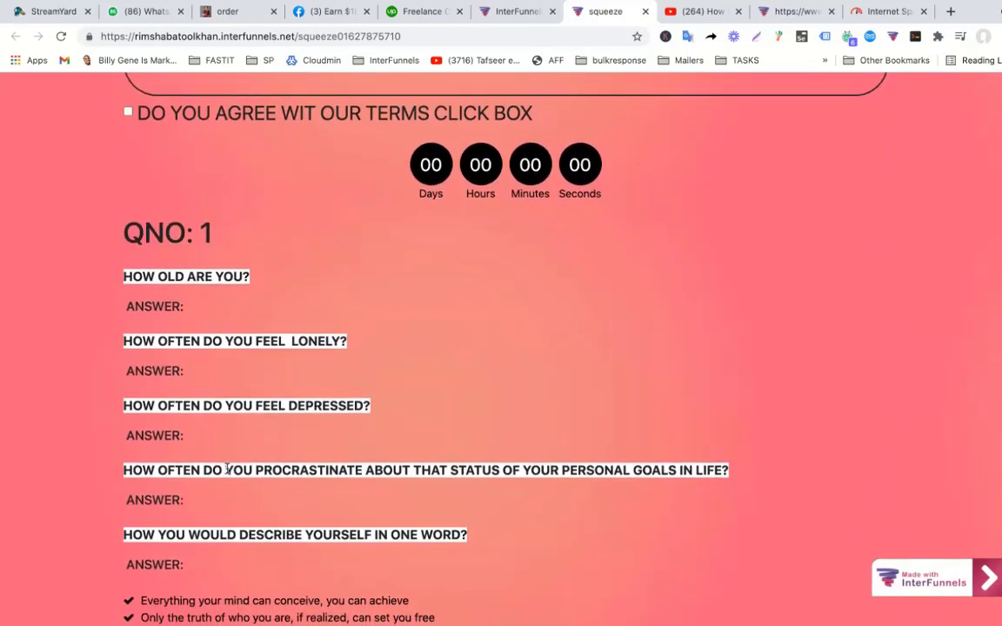
pyautogui.scroll(4, 149, 400)
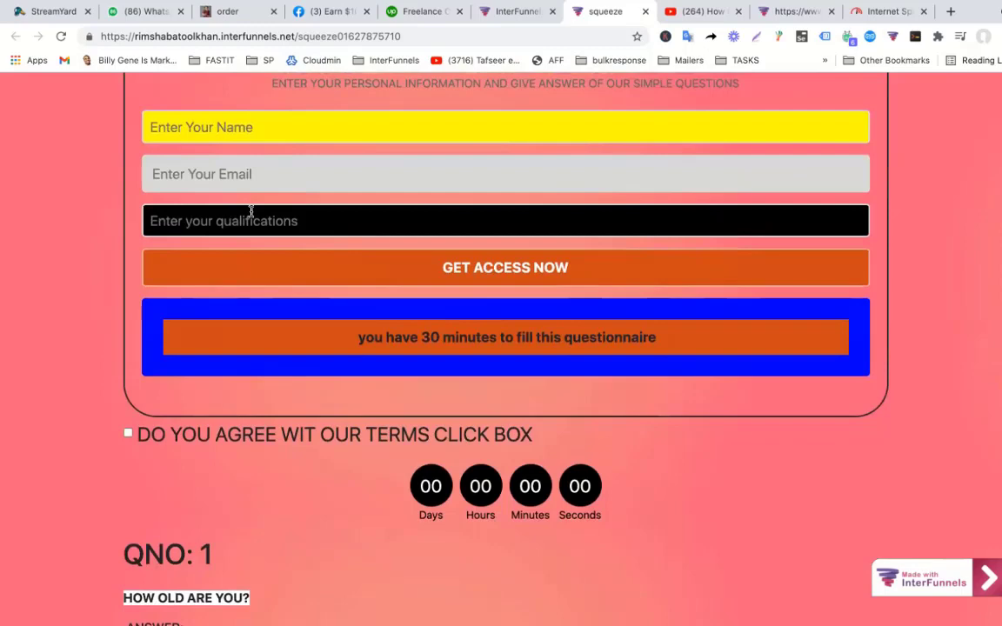
pyautogui.scroll(3, 250, 213)
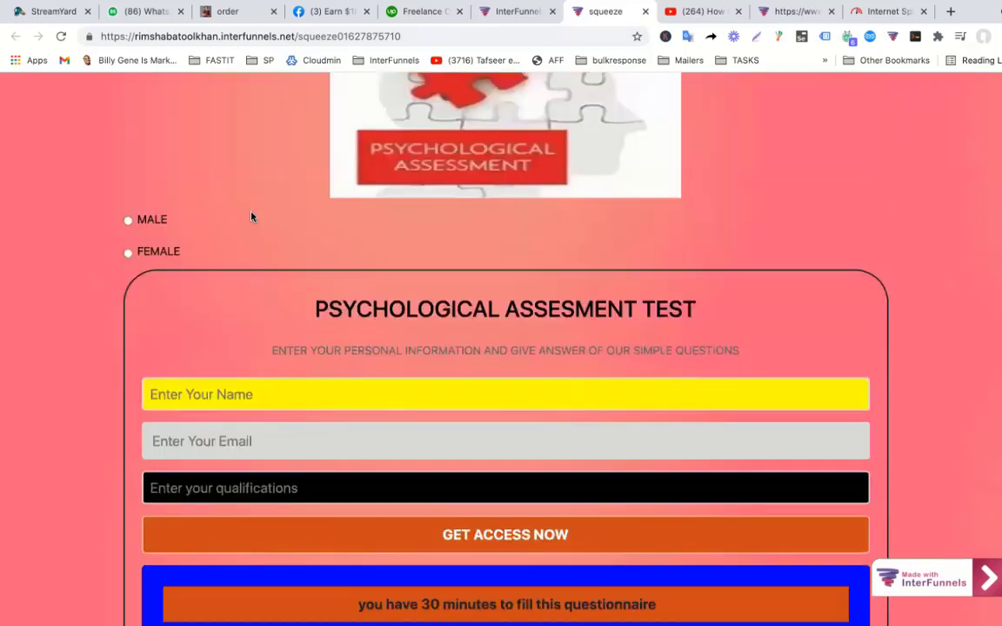
pyautogui.scroll(2, 493, 235)
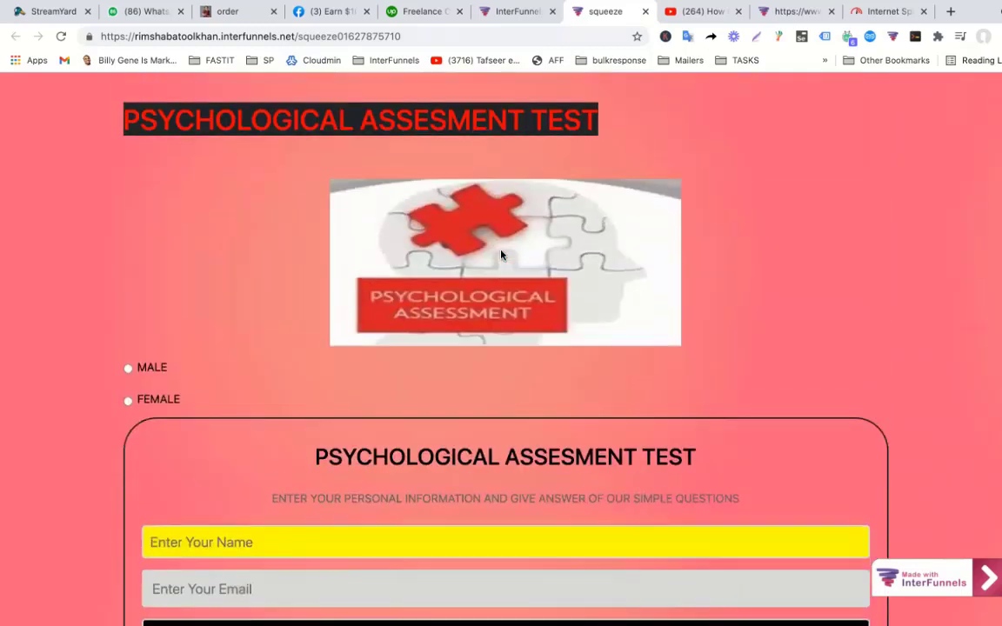
pyautogui.scroll(-3, 501, 253)
pyautogui.scroll(-10, 498, 254)
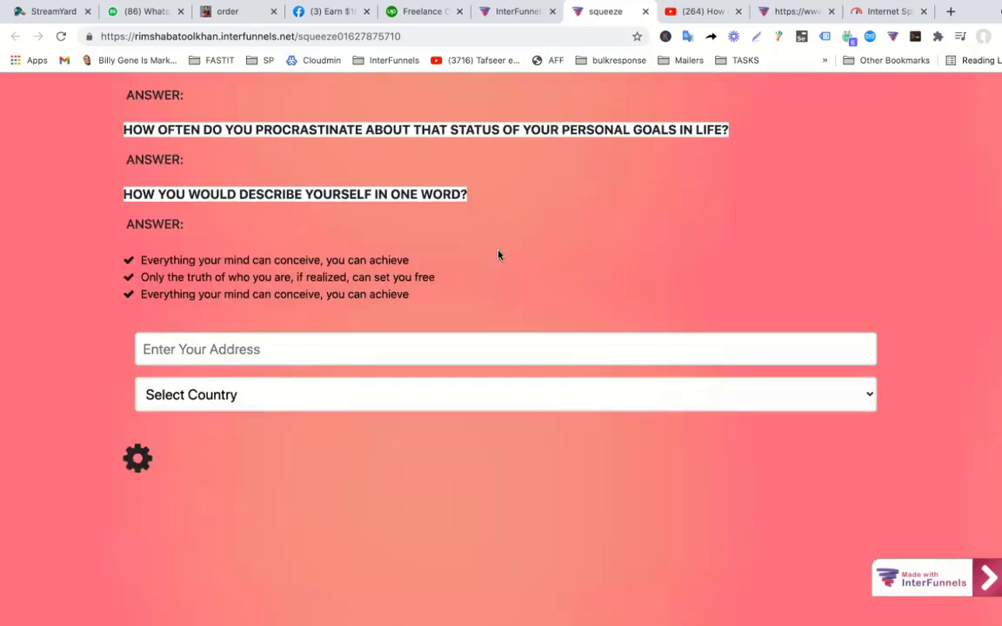
pyautogui.click(227, 344)
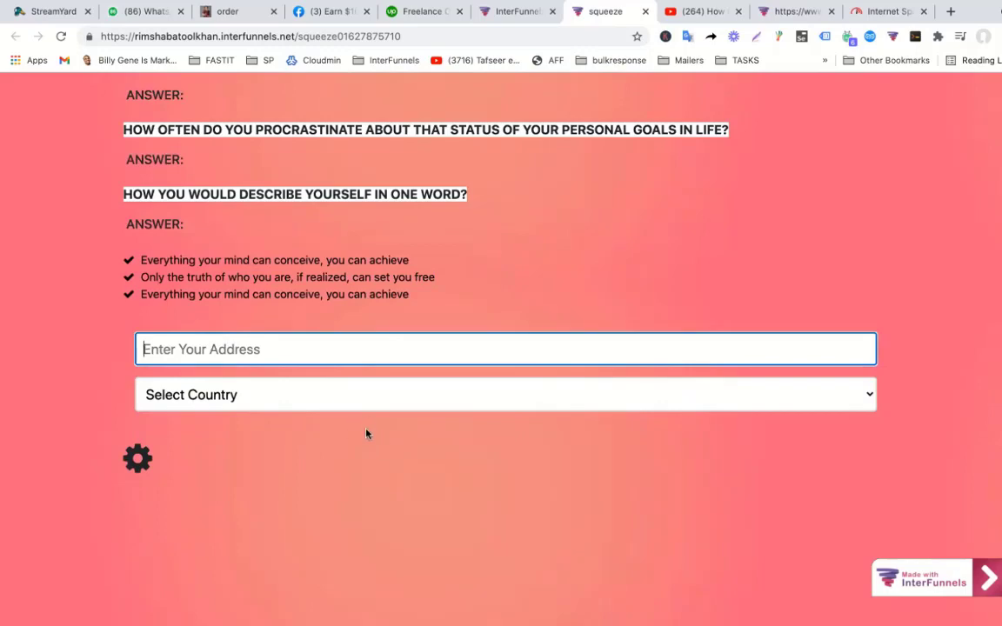
pyautogui.scroll(2, 366, 434)
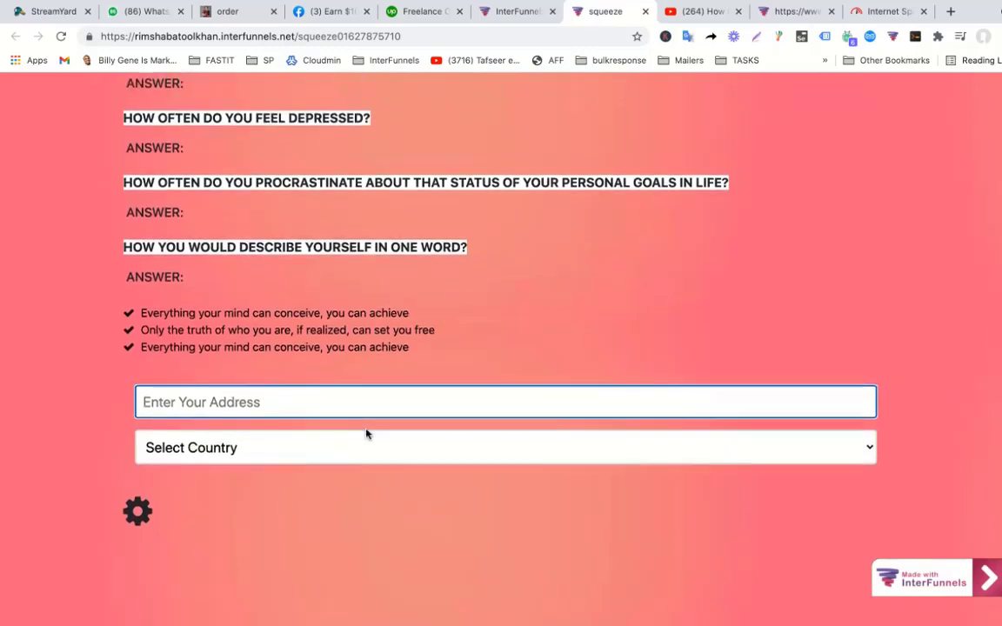
pyautogui.scroll(13, 366, 433)
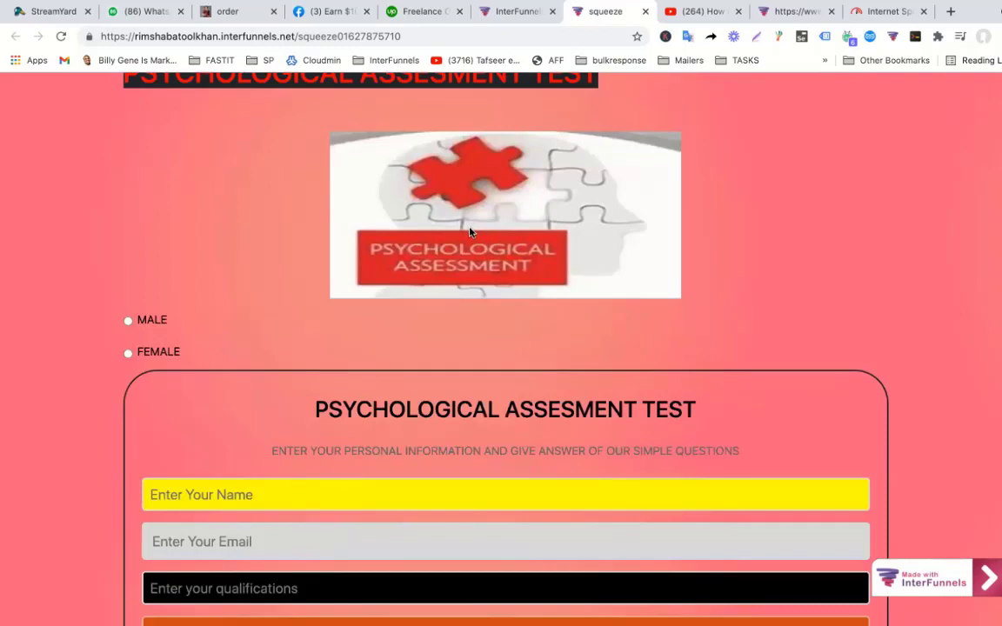
pyautogui.scroll(2, 470, 234)
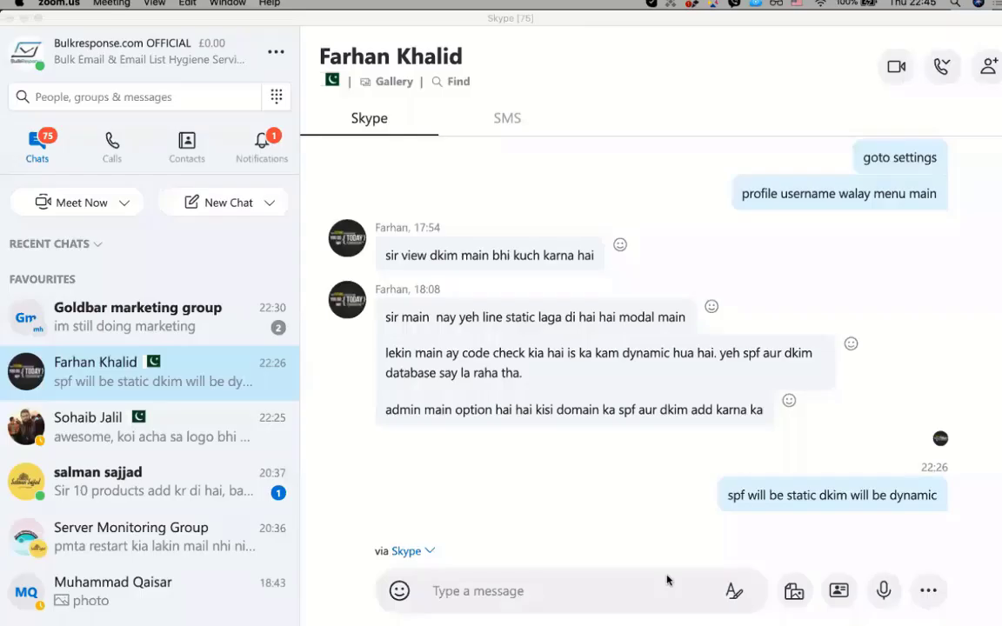
pyautogui.moveTo(348, 612)
pyautogui.click(300, 606)
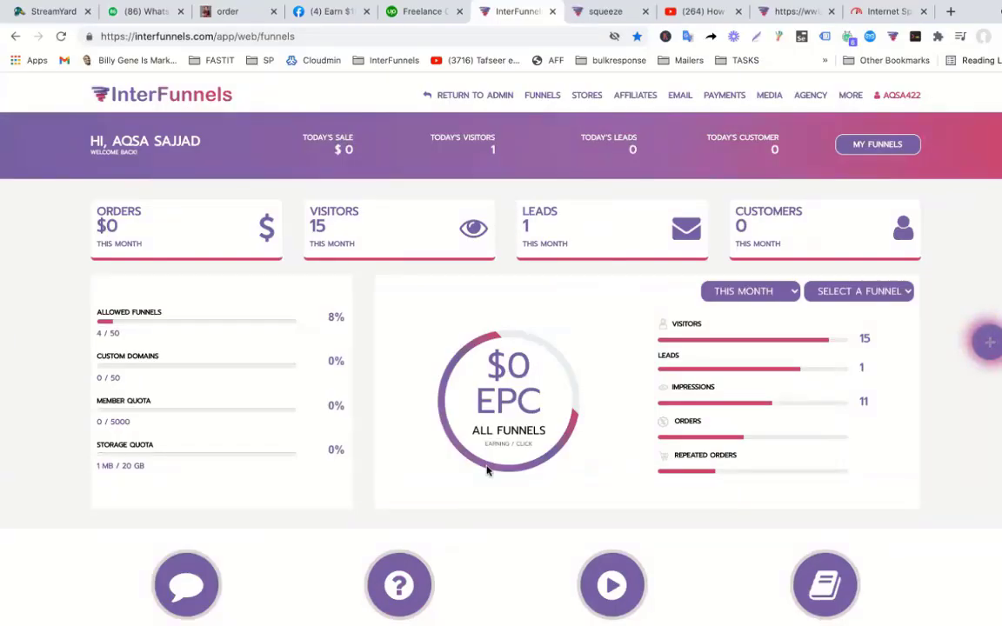
# Open the InterFunnel Course funnel for editing from the My Funnels list.
pyautogui.click(858, 148)
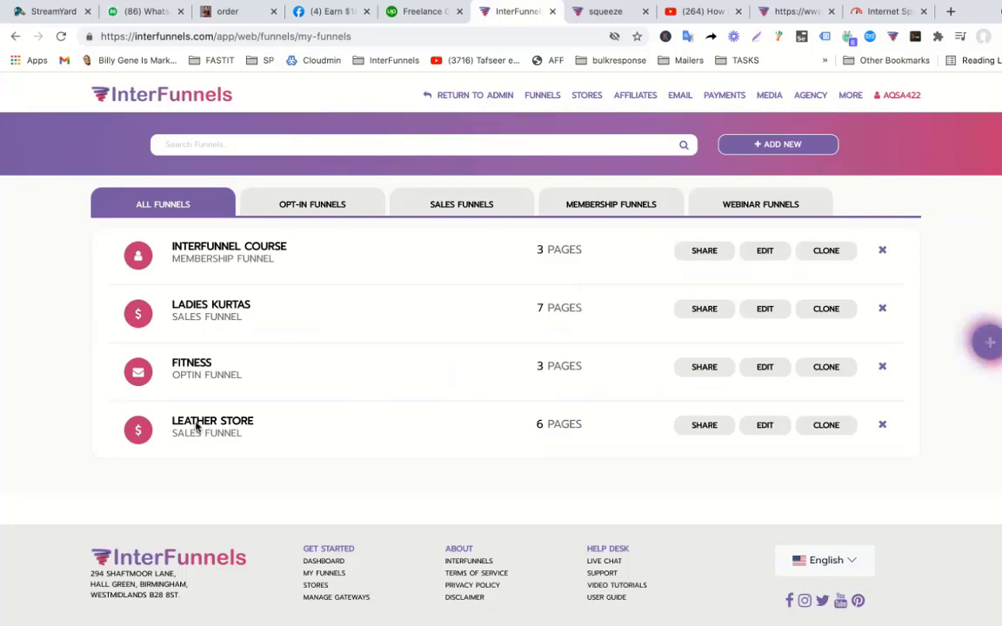
pyautogui.click(765, 251)
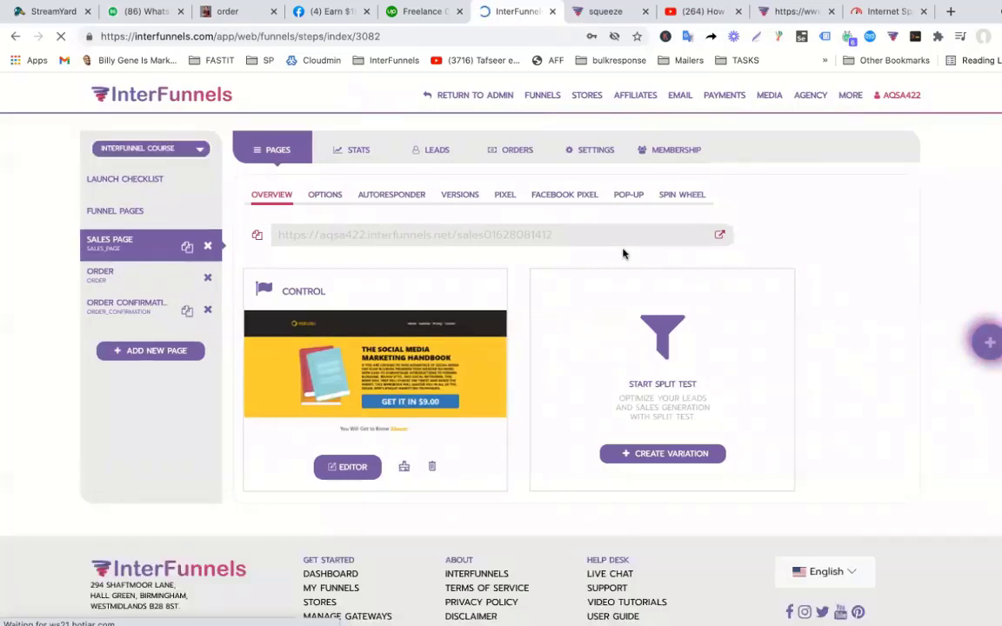
# Open the sales page in the editor and review its headline, course video and buy buttons.
pyautogui.click(352, 467)
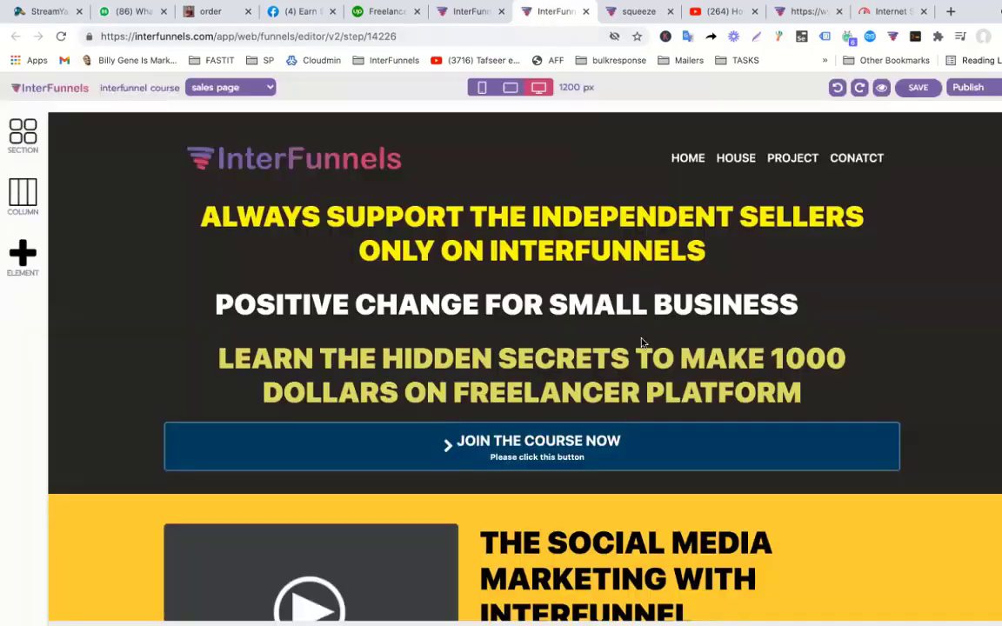
pyautogui.scroll(-10, 645, 341)
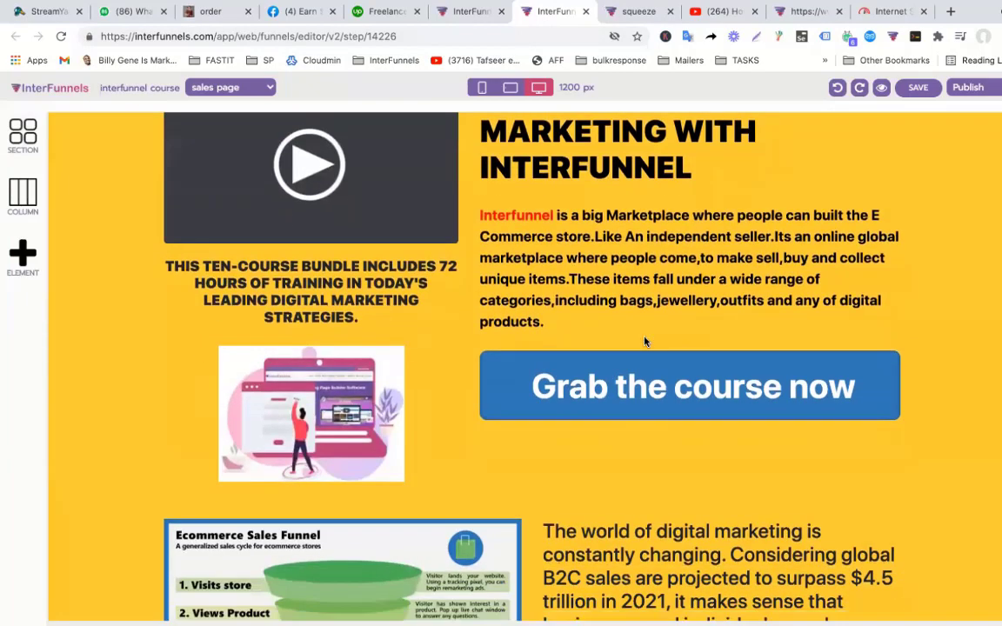
pyautogui.scroll(-10, 645, 340)
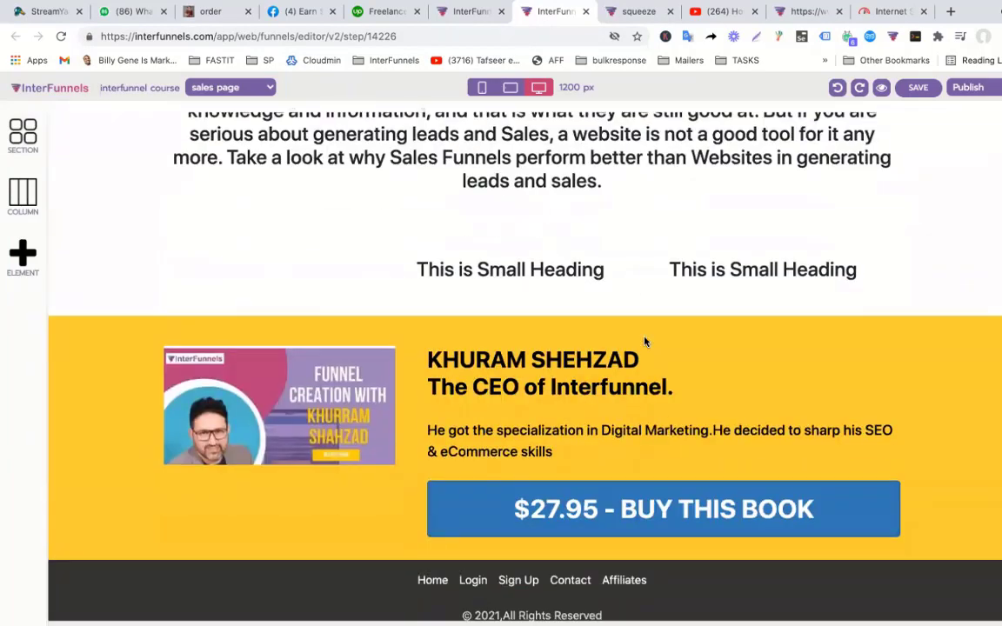
pyautogui.scroll(-1, 644, 341)
pyautogui.scroll(20, 645, 341)
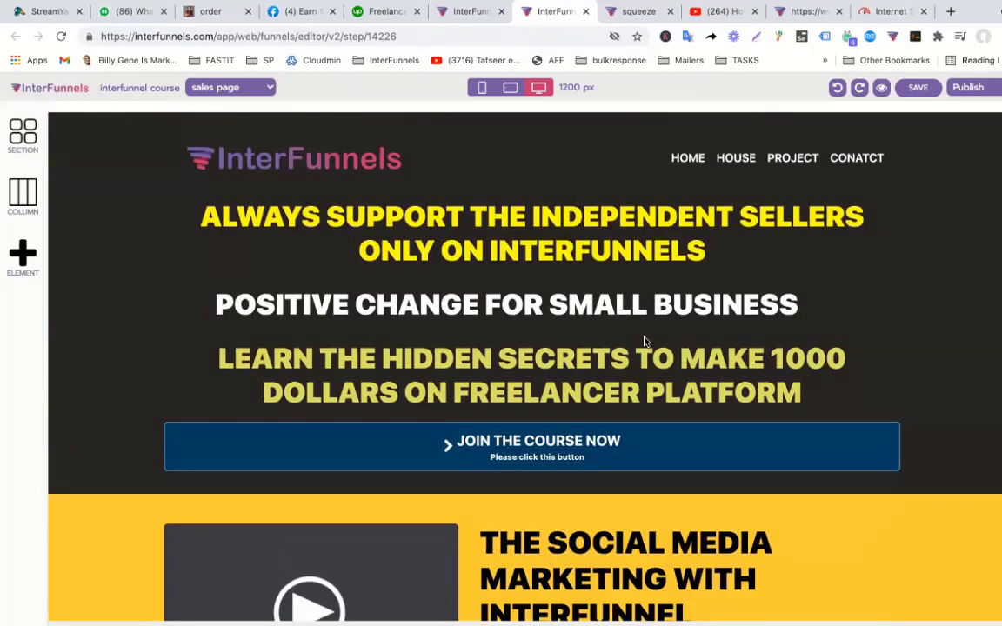
pyautogui.scroll(-5, 668, 275)
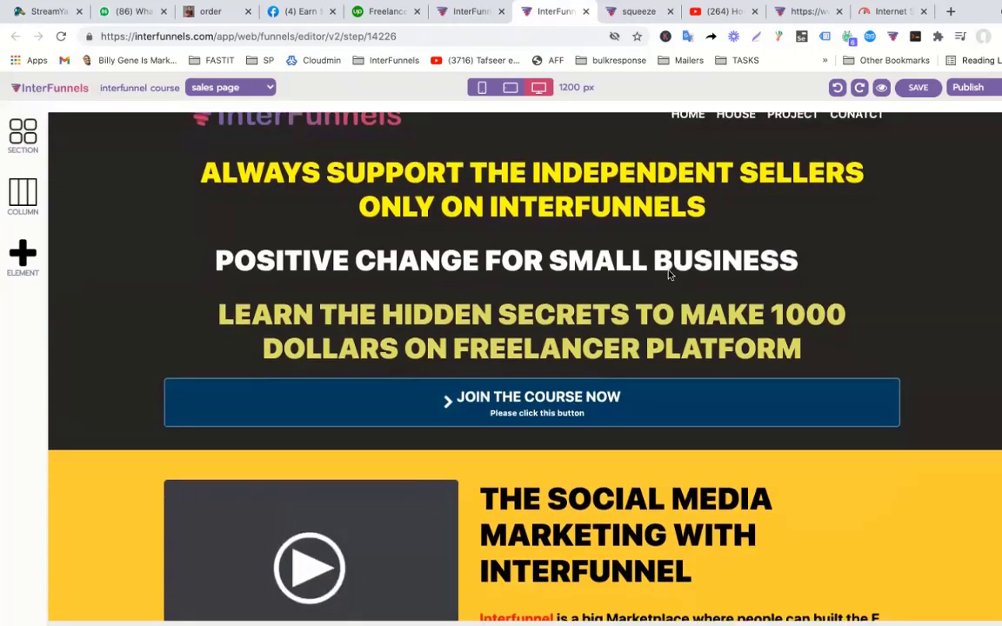
pyautogui.scroll(-5, 668, 275)
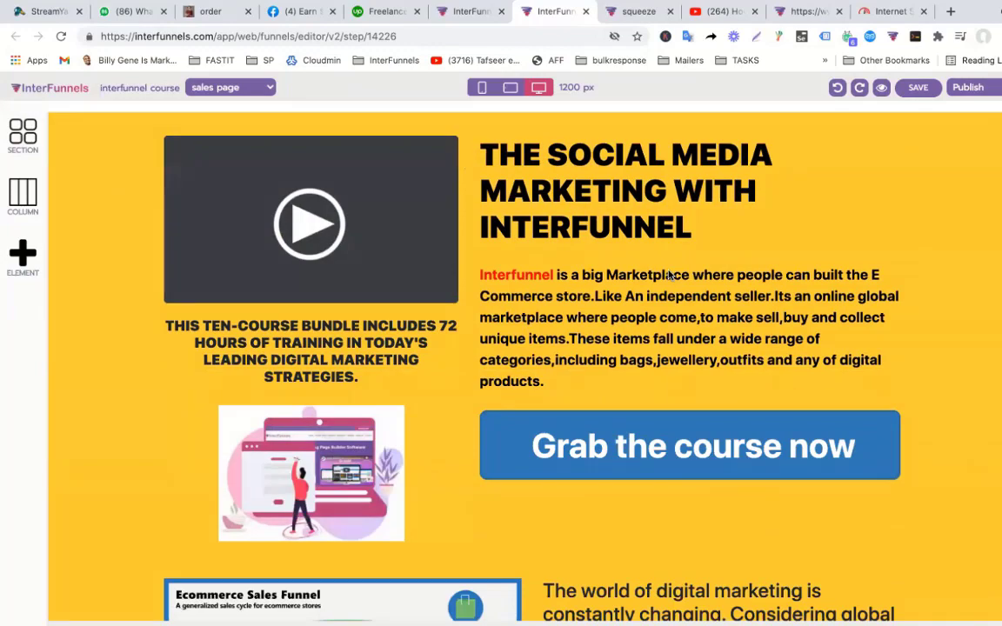
pyautogui.scroll(-5, 668, 275)
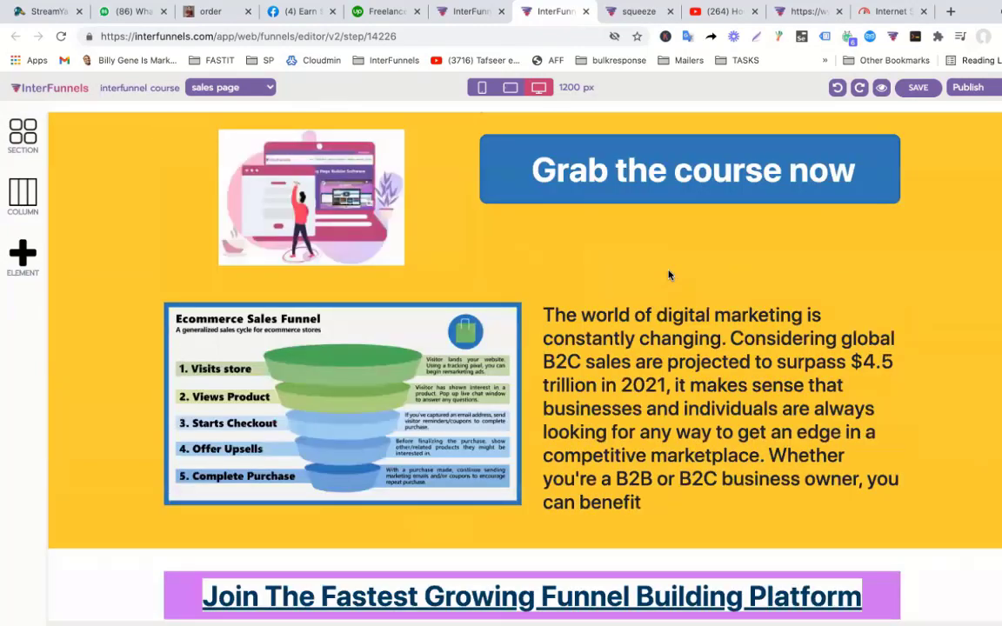
pyautogui.scroll(10, 668, 275)
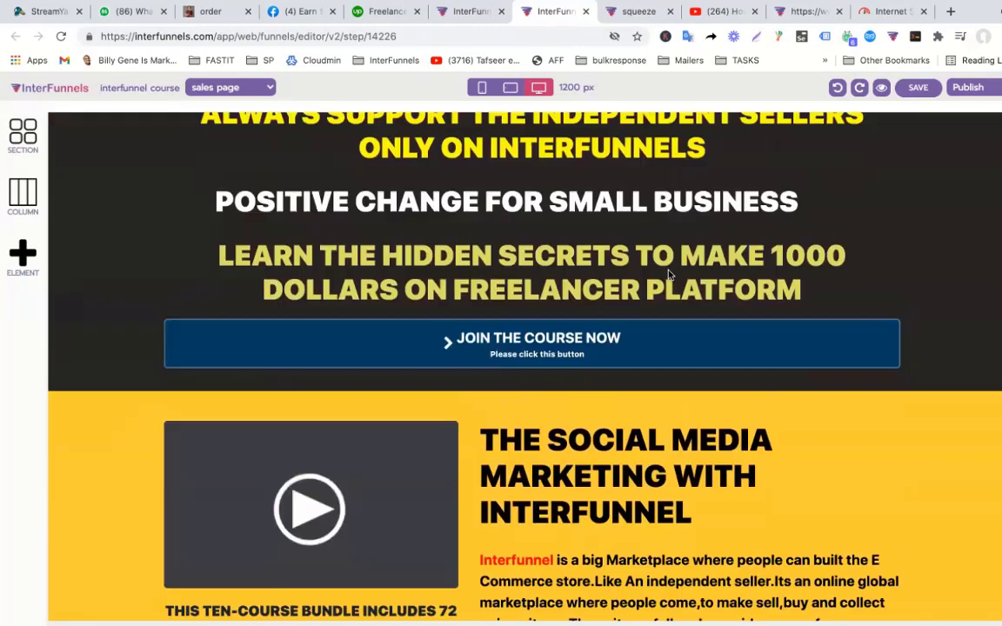
# Drop a 2 COLUMN section layout above the 'This is Small Heading' row.
pyautogui.scroll(-15, 668, 274)
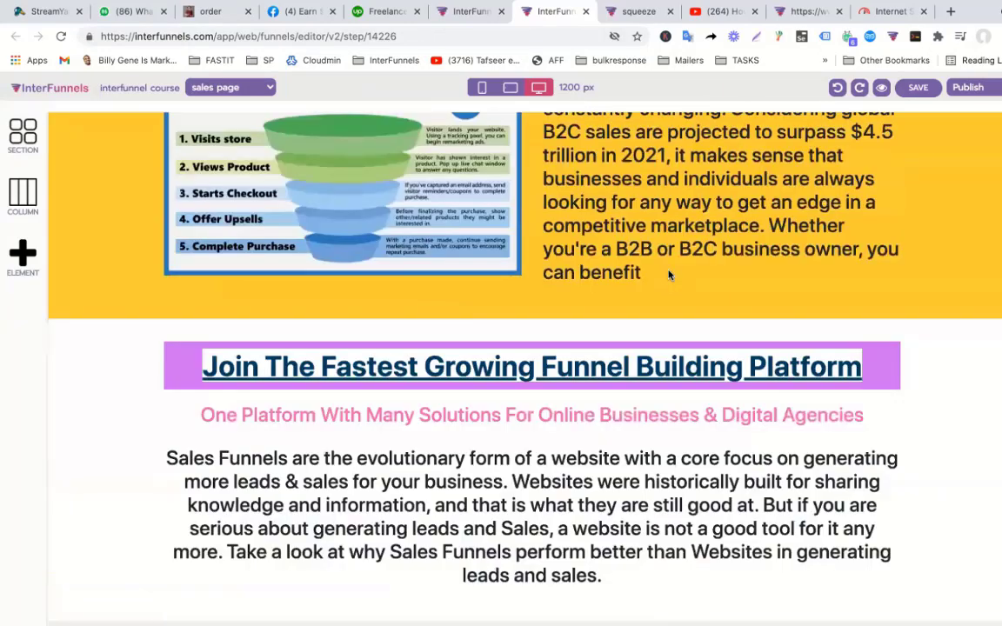
pyautogui.scroll(-5, 668, 275)
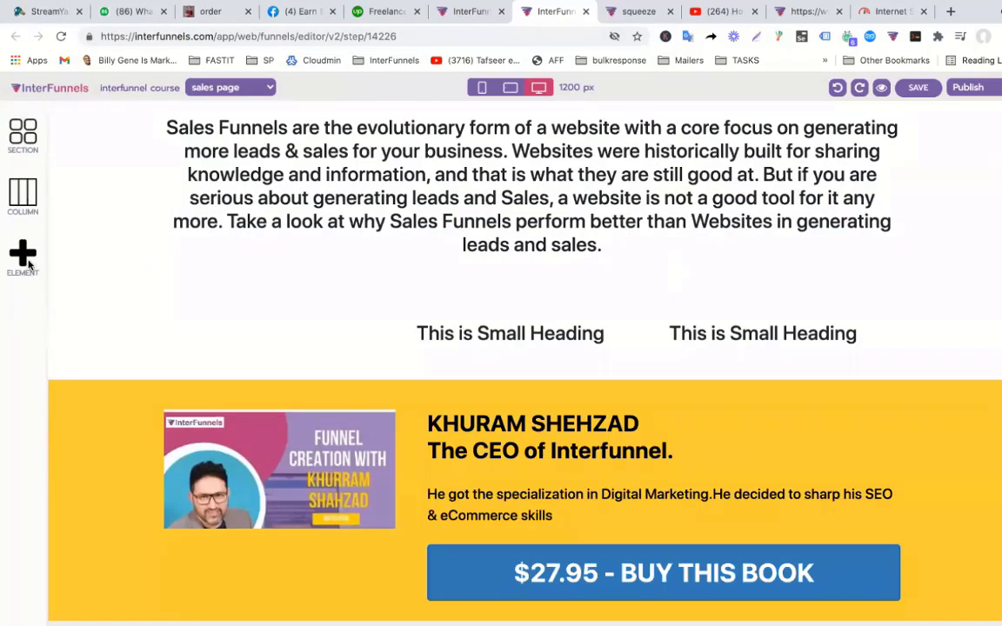
pyautogui.click(24, 257)
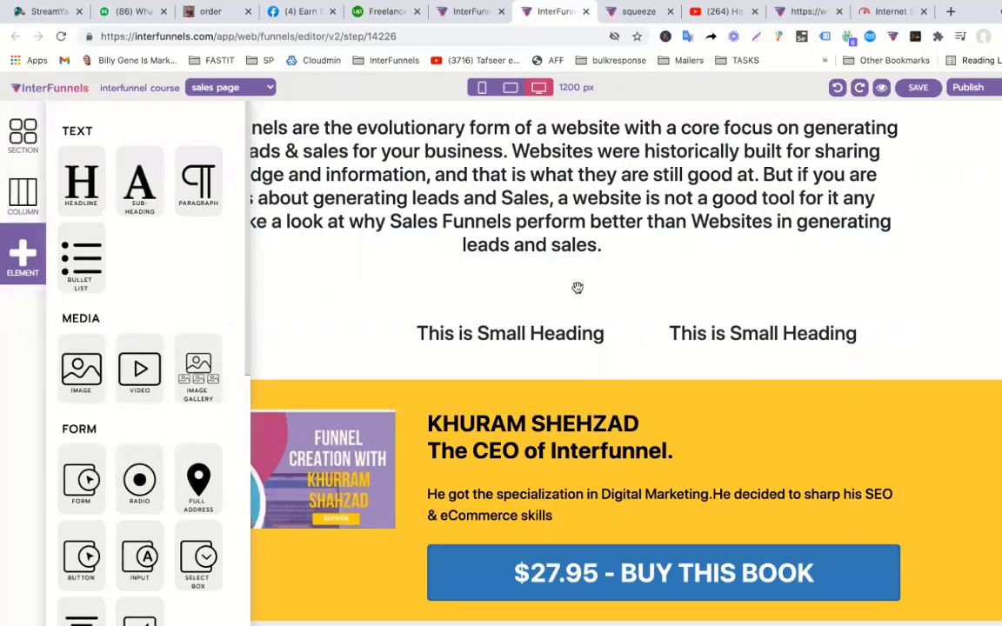
pyautogui.click(569, 323)
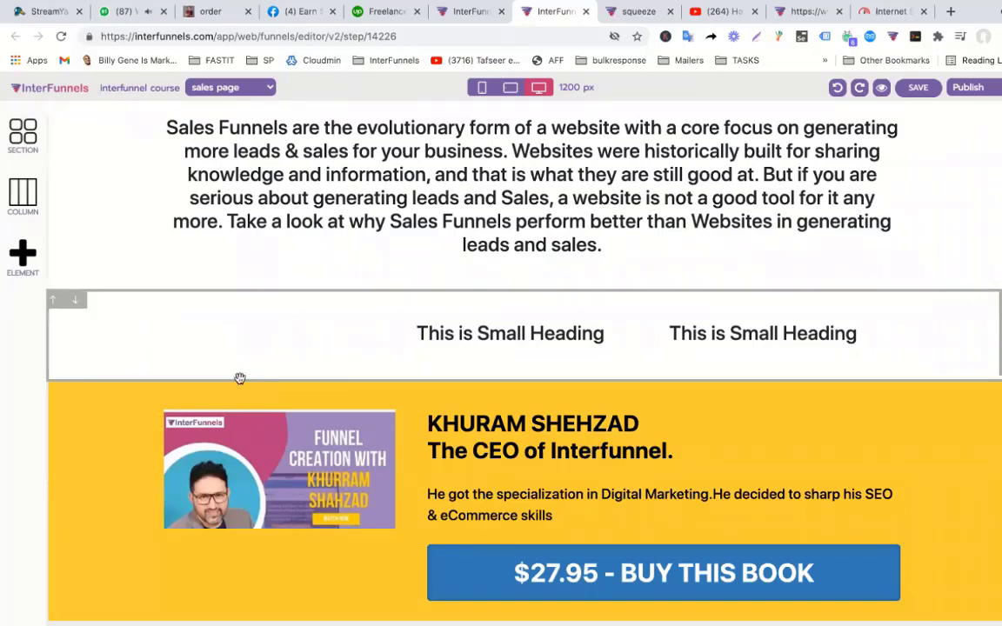
pyautogui.click(28, 153)
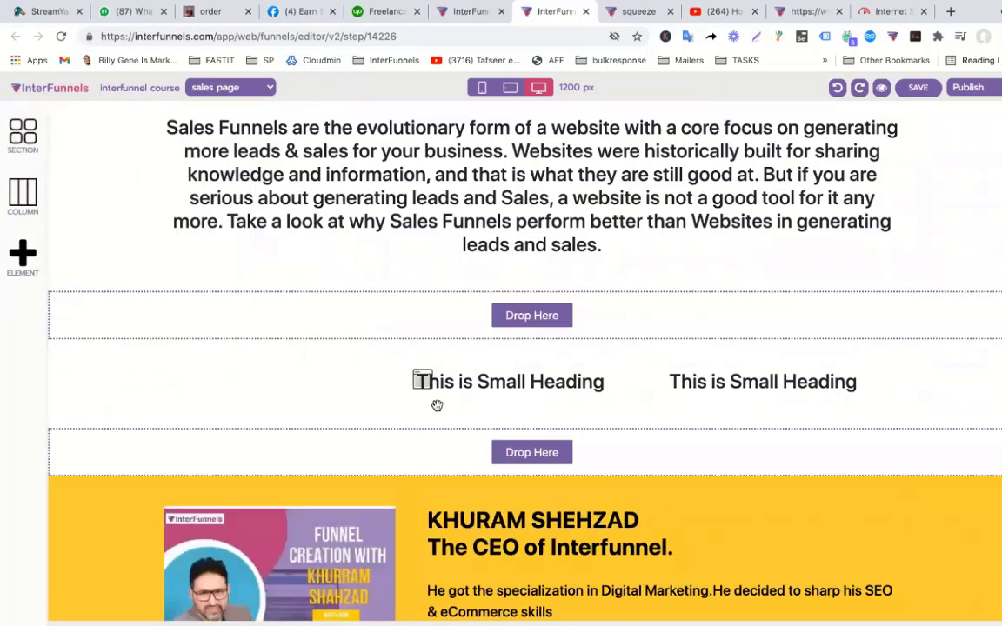
pyautogui.moveTo(181, 184); pyautogui.dragTo(529, 324)
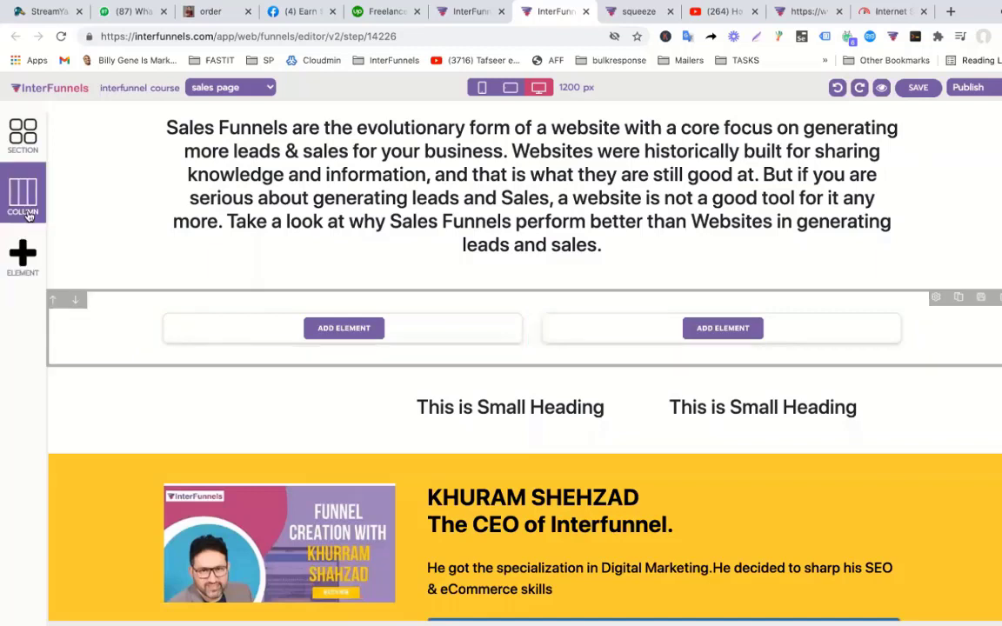
# Drag a 'Get Instant Access Now' Form element with name and email fields into the left column.
pyautogui.click(25, 261)
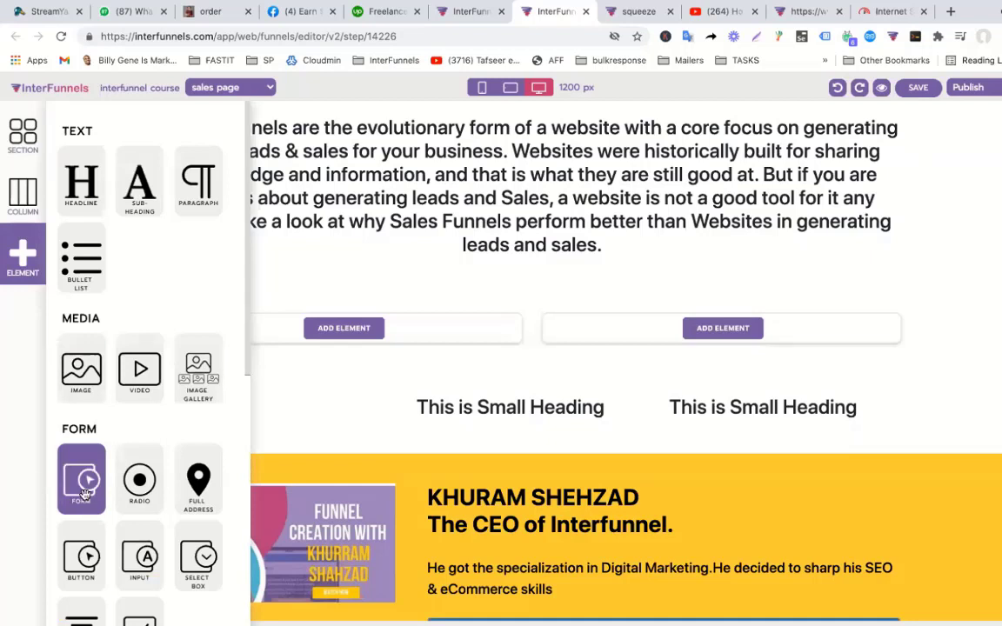
pyautogui.moveTo(80, 479); pyautogui.dragTo(347, 317)
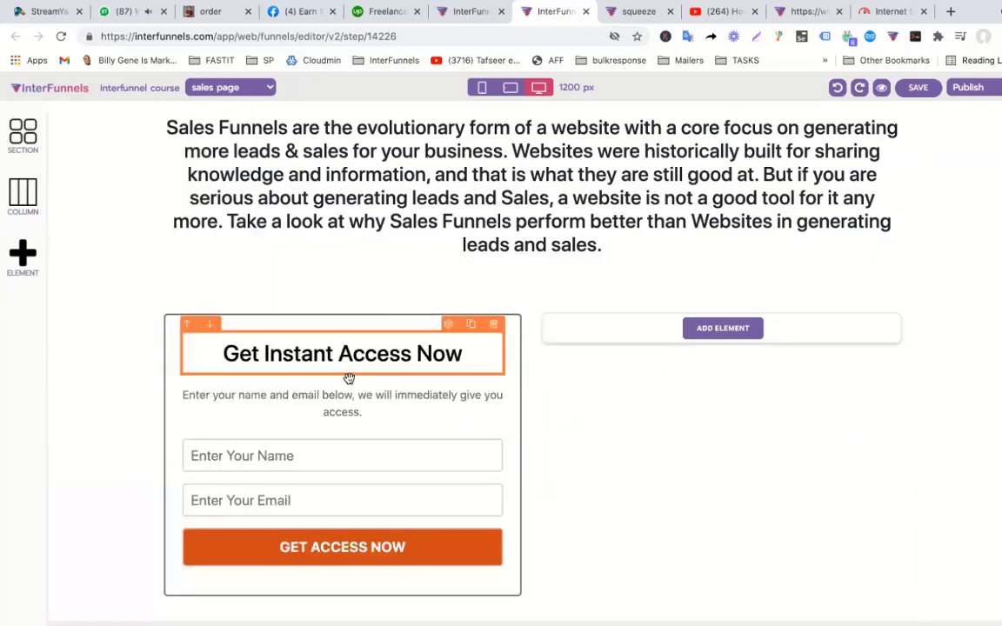
pyautogui.click(306, 460)
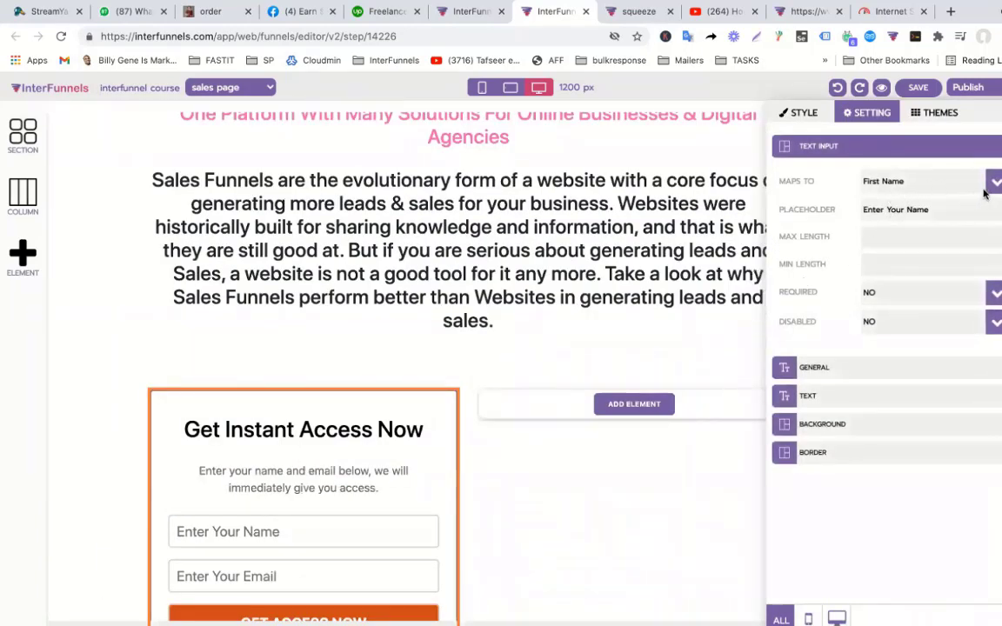
# Keep the name field mapped to First Name and close its settings panel.
pyautogui.click(901, 184)
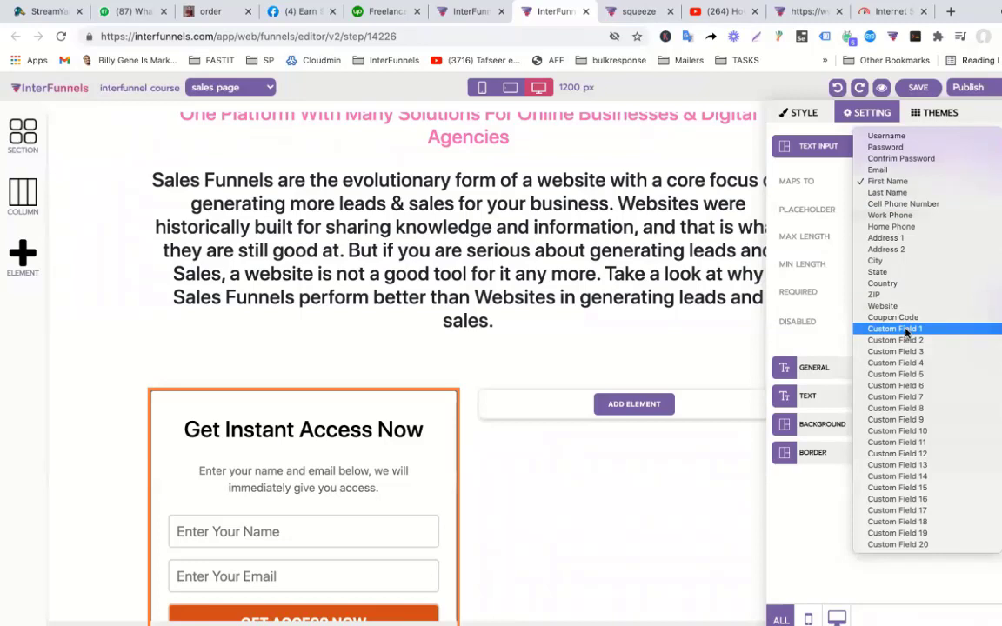
pyautogui.click(511, 493)
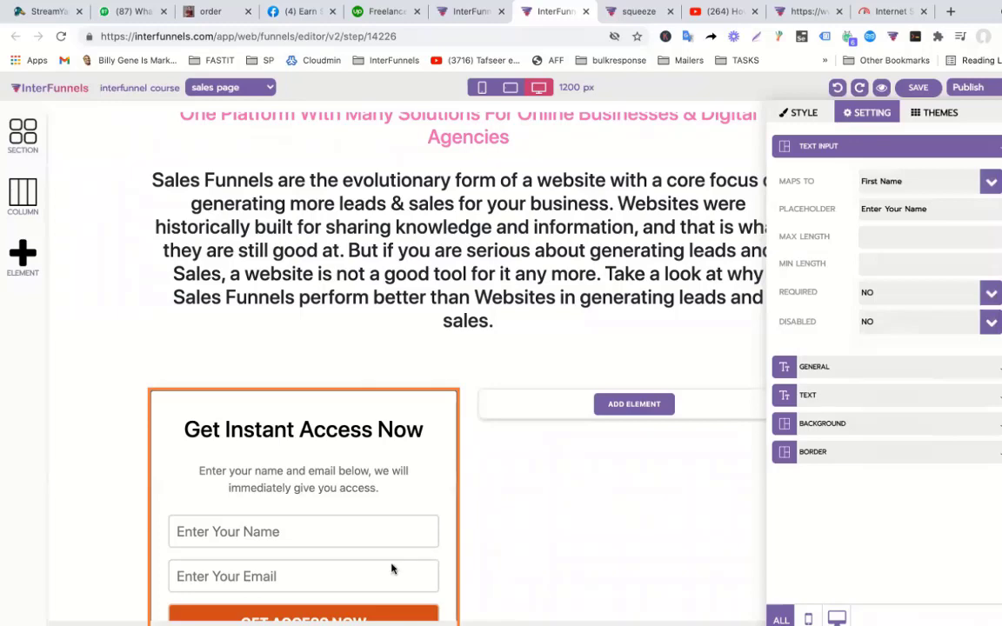
pyautogui.click(578, 480)
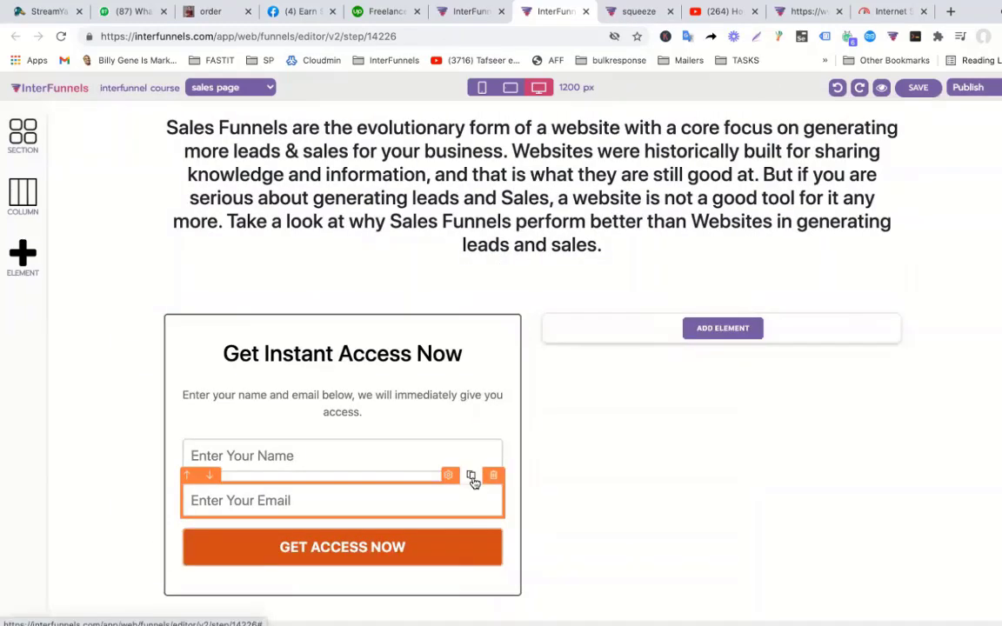
# Duplicate the email field and set the copy to Custom Field 1, optional, placeholder 'Question1'.
pyautogui.click(470, 476)
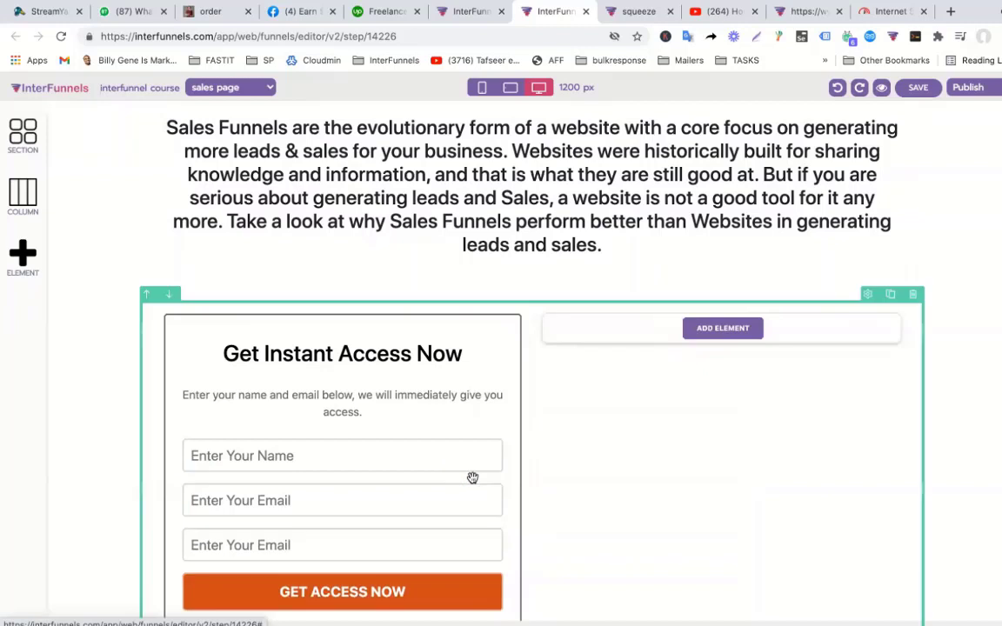
pyautogui.click(405, 537)
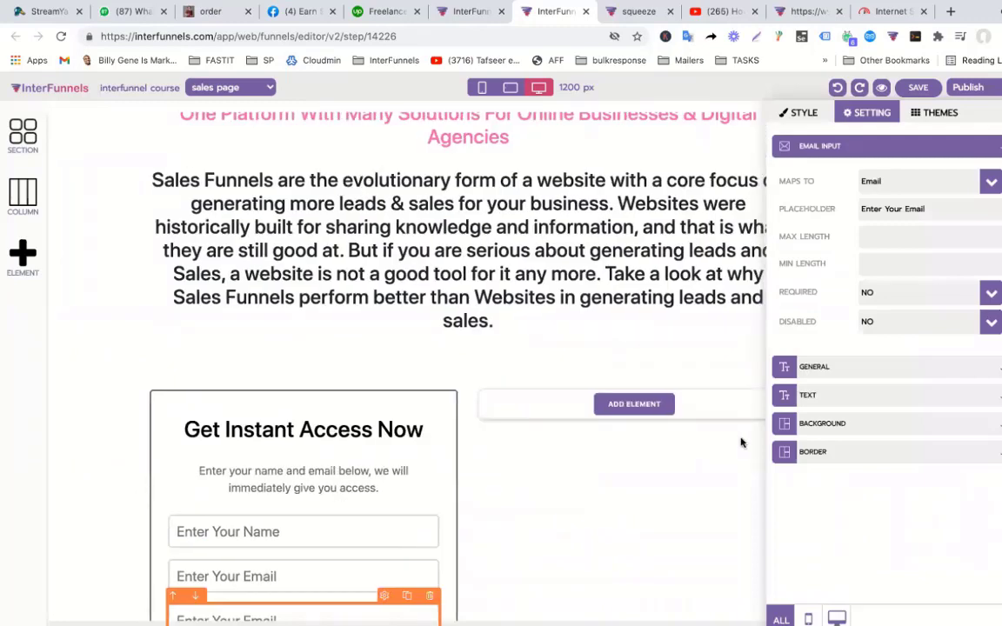
pyautogui.click(873, 185)
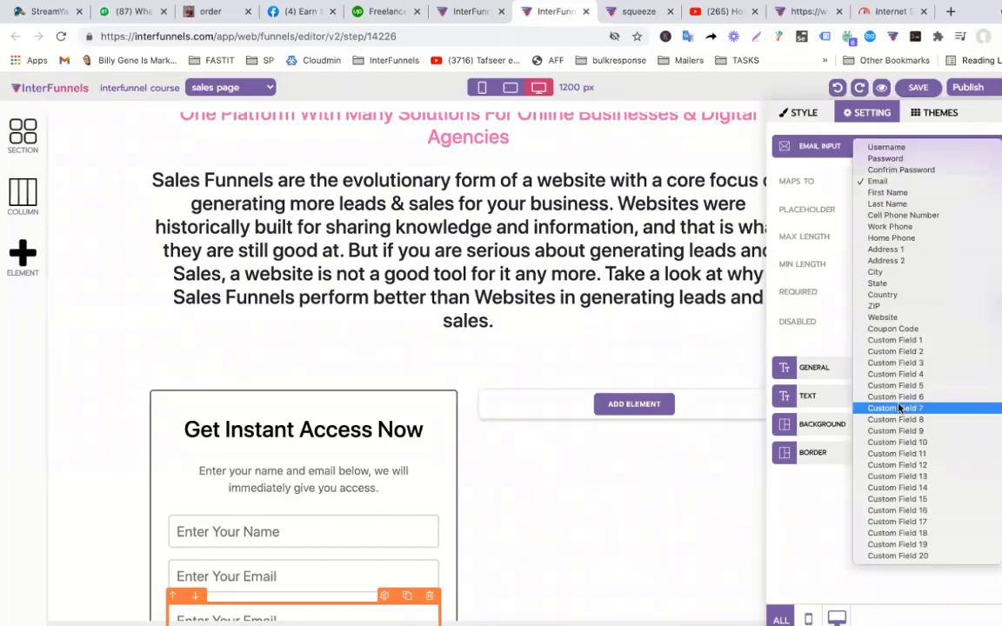
pyautogui.click(907, 340)
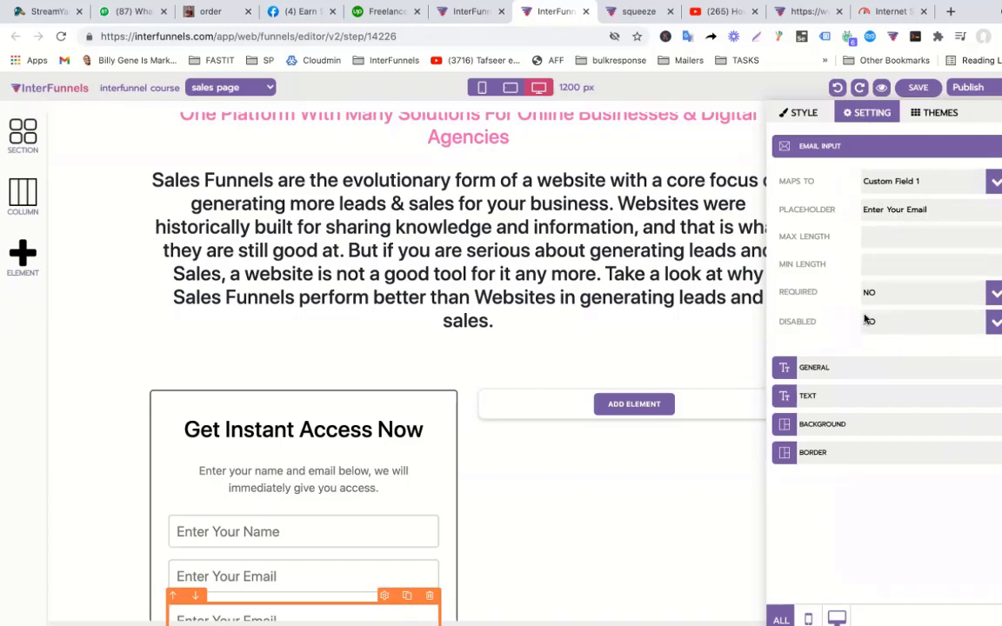
pyautogui.click(924, 292)
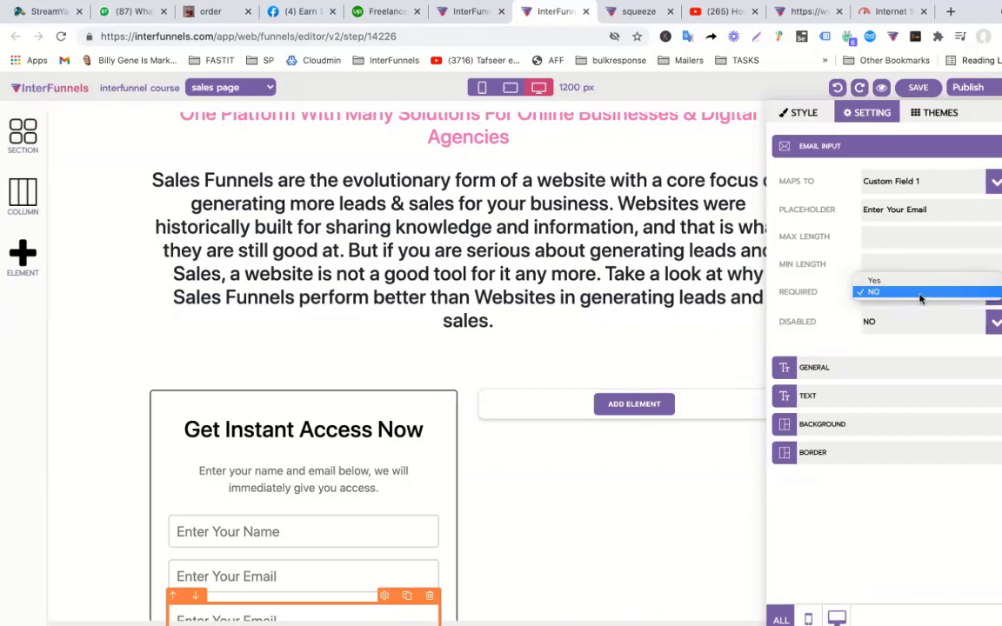
pyautogui.click(802, 301)
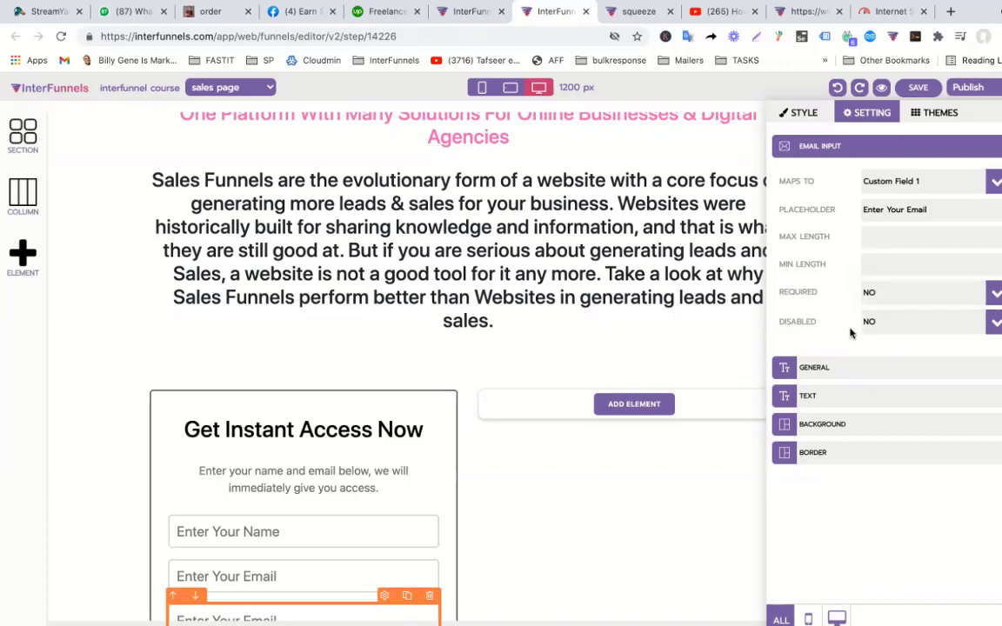
pyautogui.moveTo(932, 210); pyautogui.dragTo(800, 211)
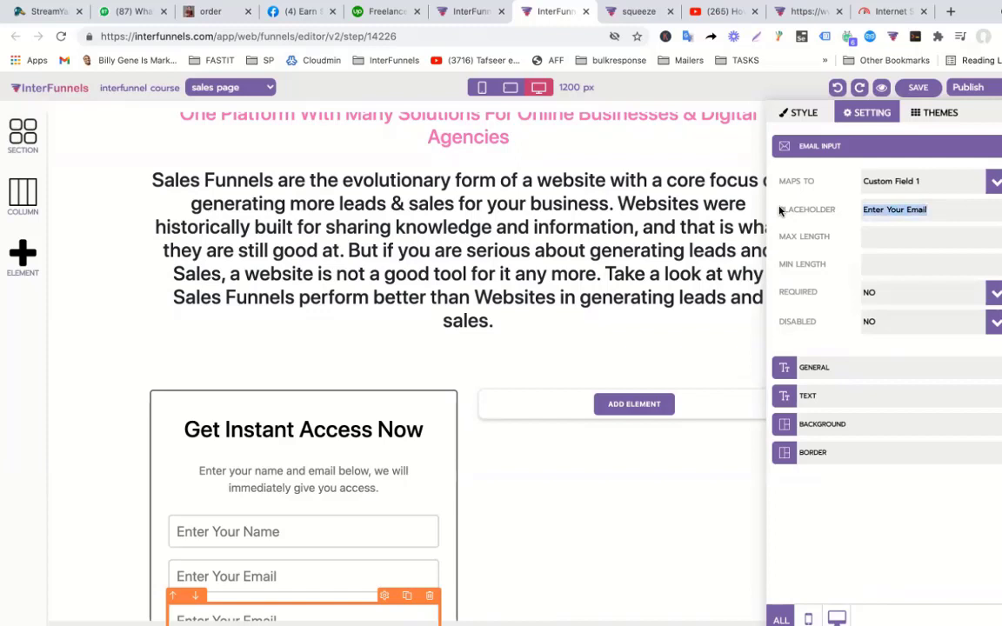
pyautogui.write('Question1')
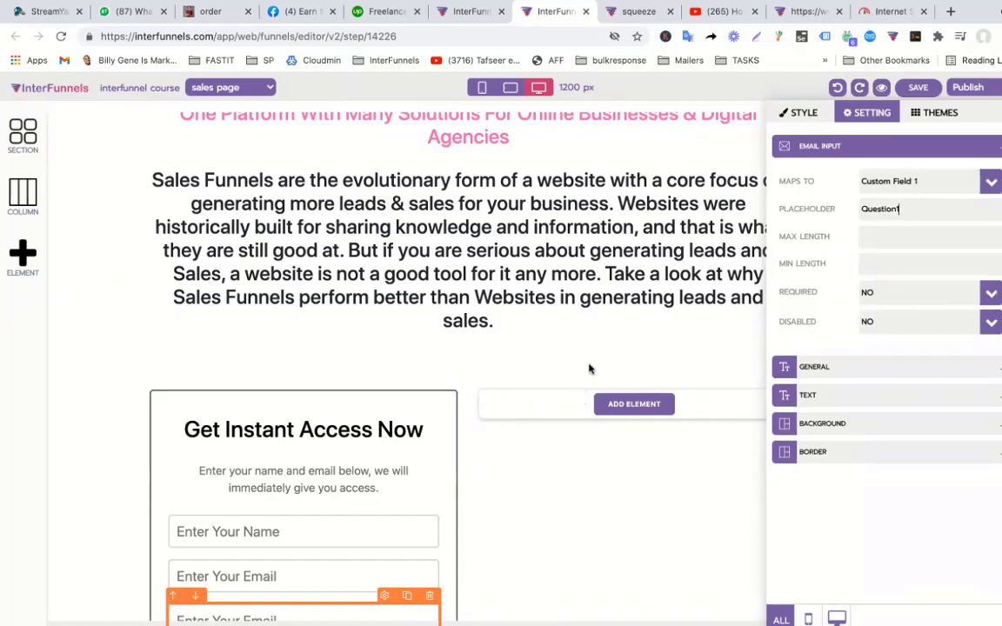
pyautogui.click(927, 191)
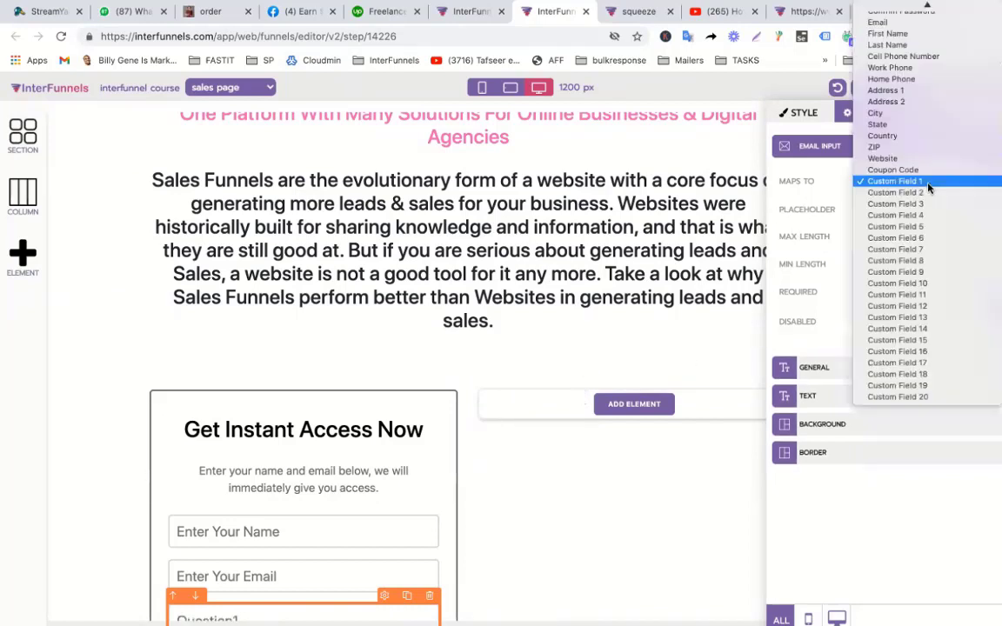
pyautogui.click(927, 186)
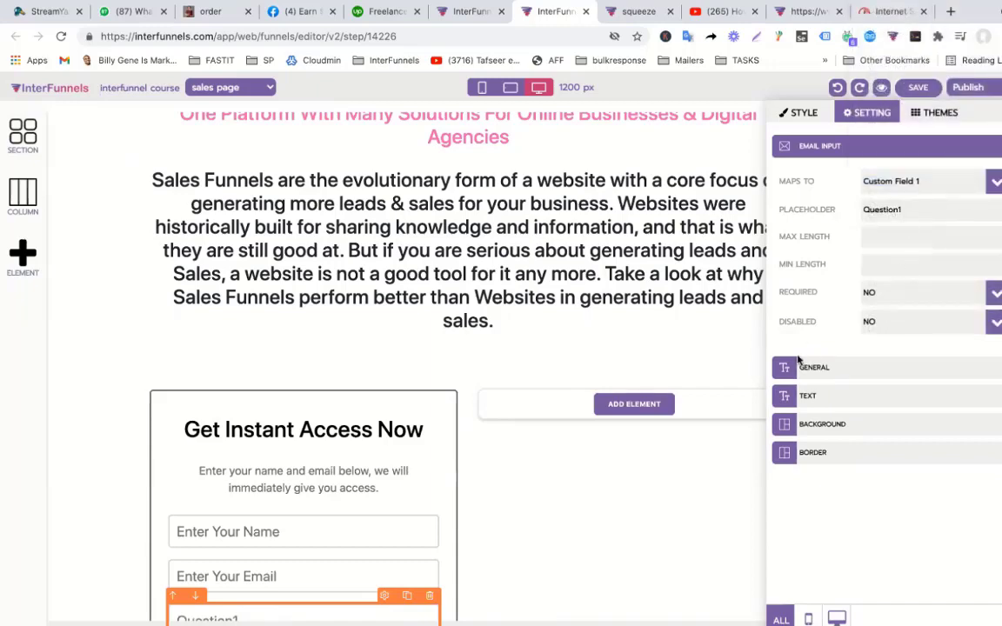
pyautogui.click(621, 355)
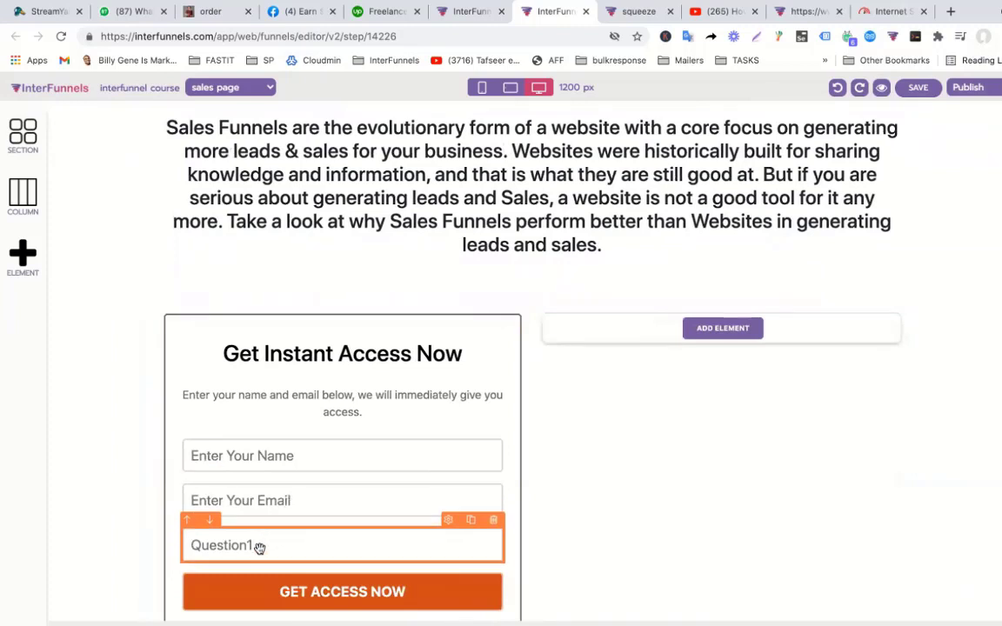
pyautogui.click(279, 508)
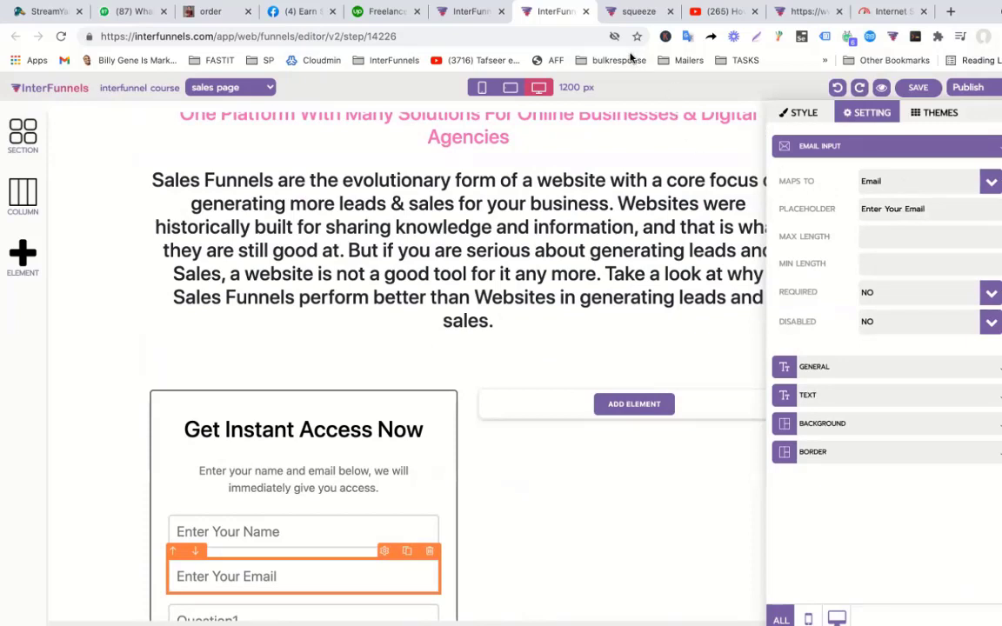
pyautogui.click(929, 183)
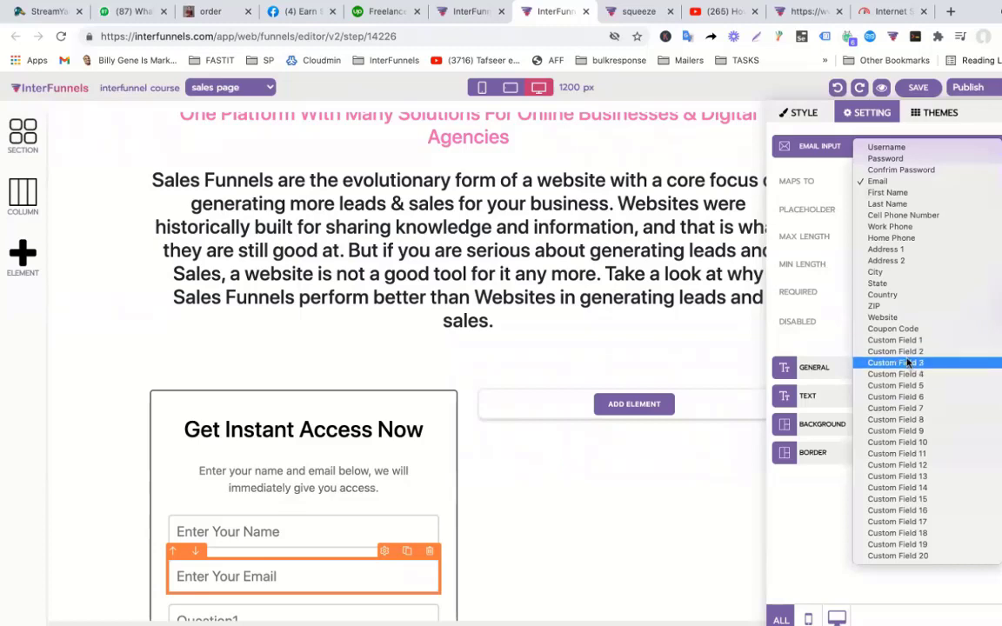
pyautogui.click(670, 341)
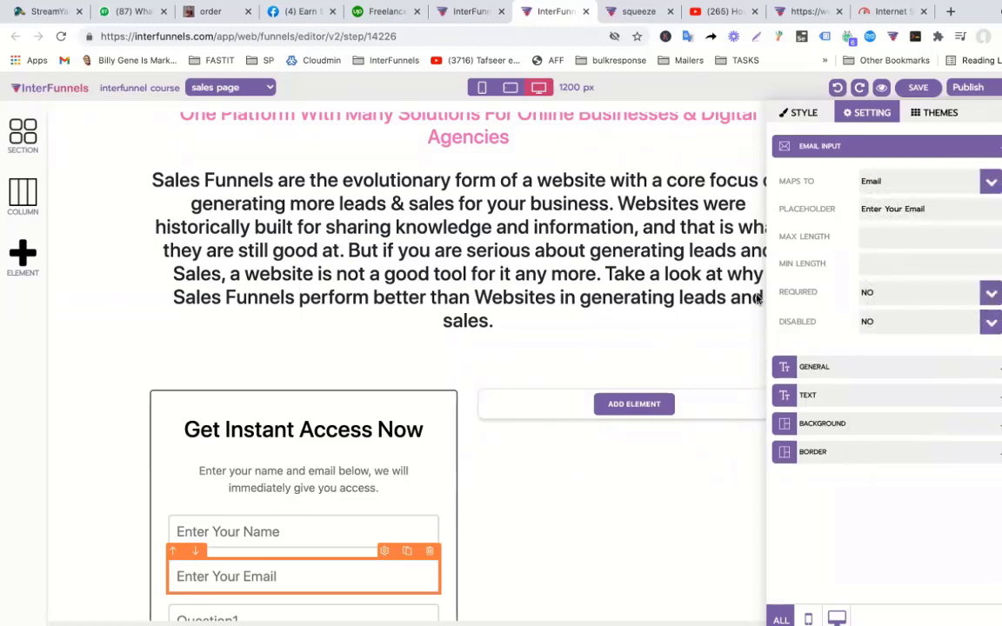
pyautogui.click(759, 297)
pyautogui.scroll(10, 809, 300)
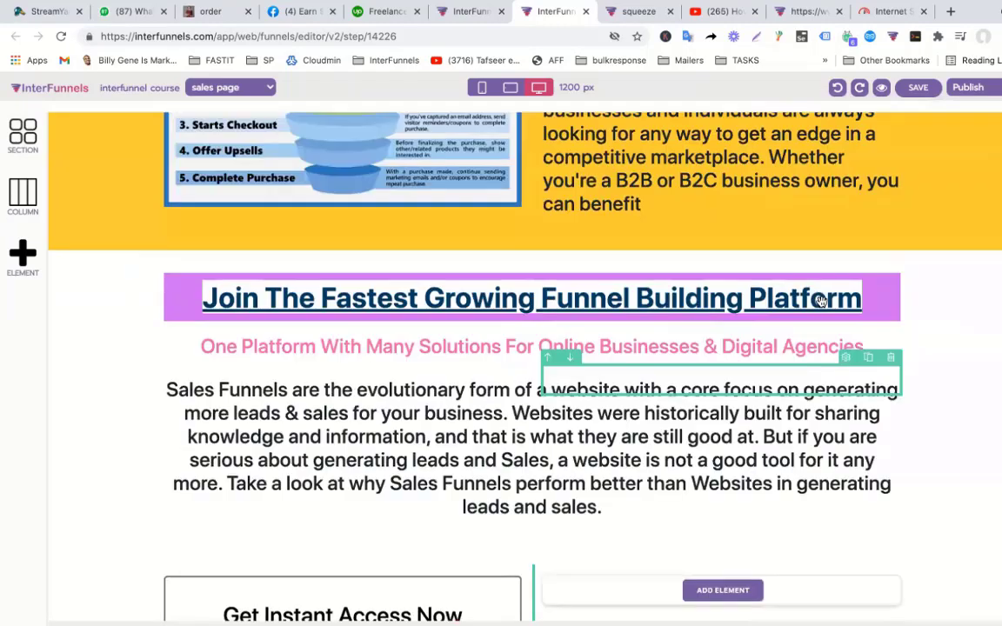
pyautogui.scroll(4, 821, 302)
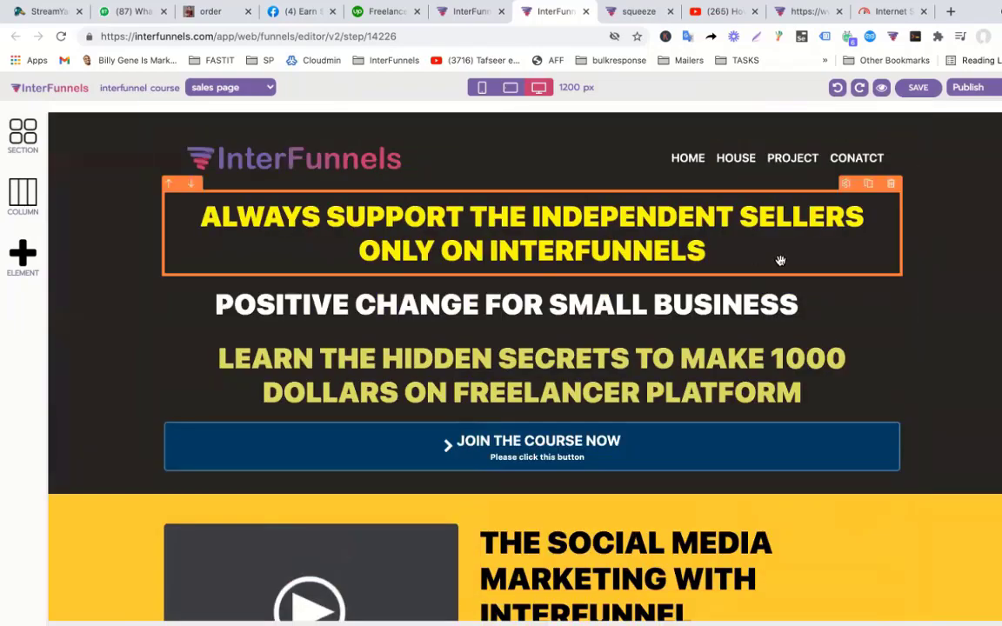
pyautogui.scroll(-10, 829, 271)
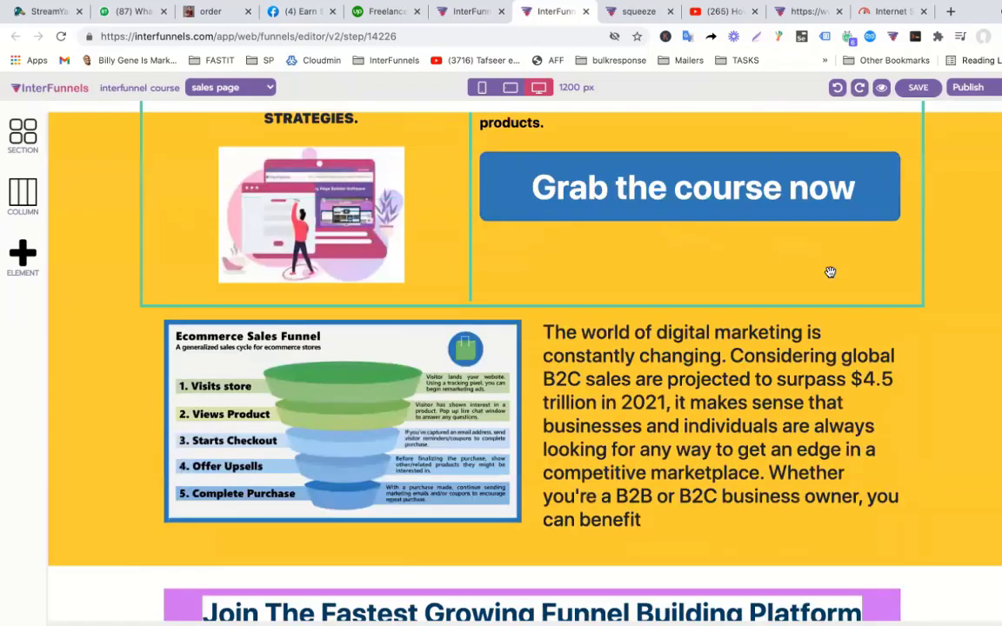
pyautogui.scroll(-4, 829, 271)
pyautogui.scroll(15, 829, 275)
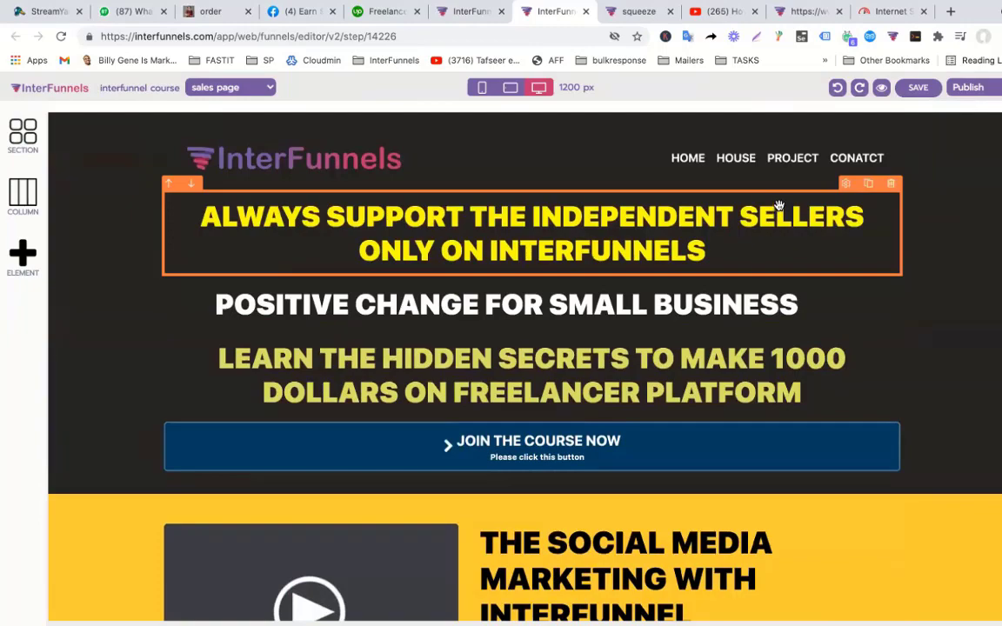
pyautogui.scroll(-10, 772, 208)
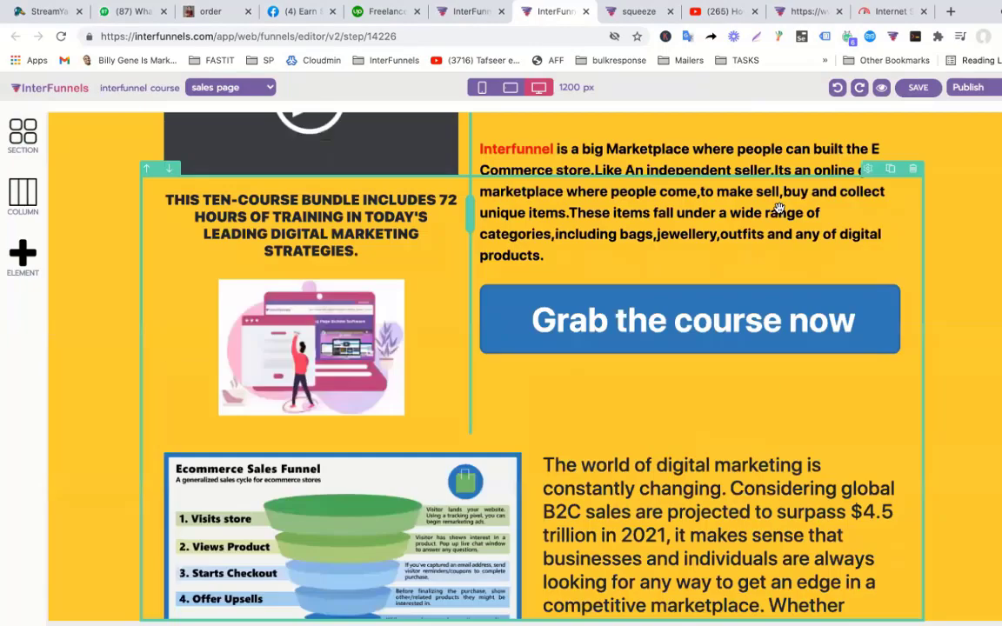
pyautogui.scroll(6, 722, 148)
pyautogui.scroll(4, 722, 149)
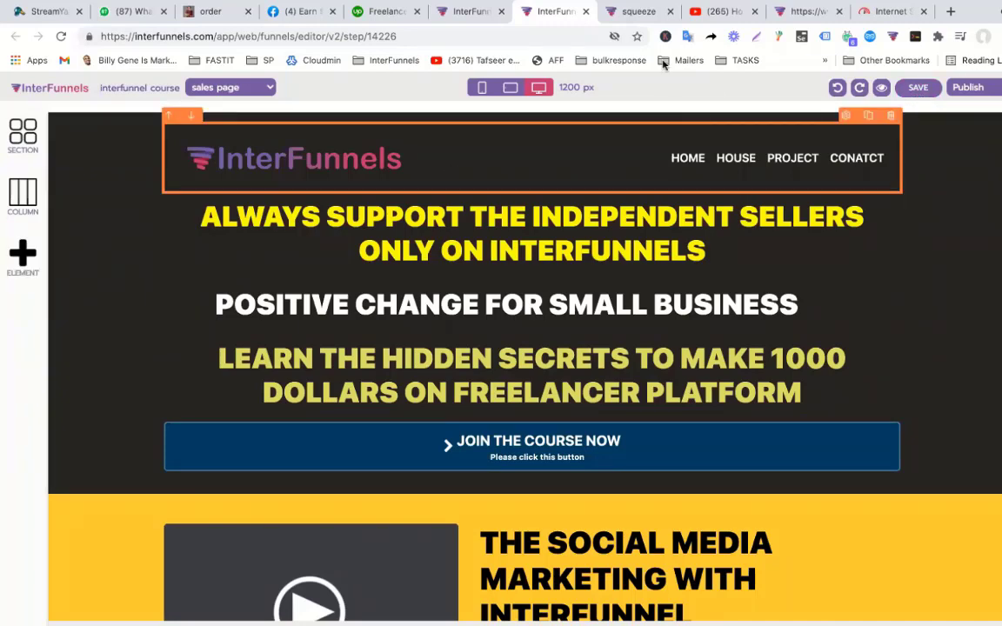
# Close the sales page editor and return to the My Funnels list via FUNNELS.
pyautogui.click(584, 12)
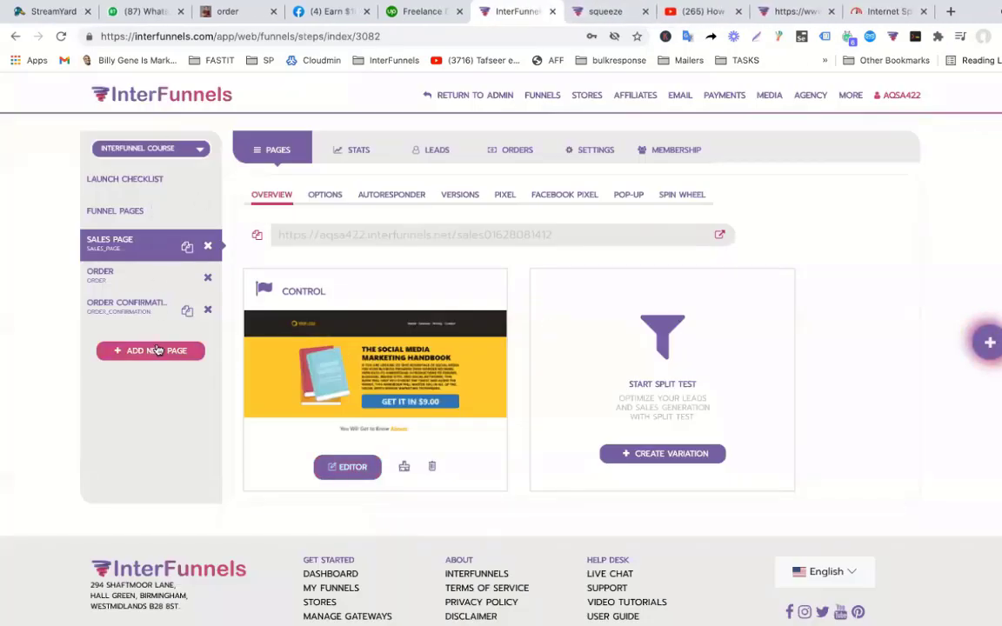
pyautogui.click(178, 150)
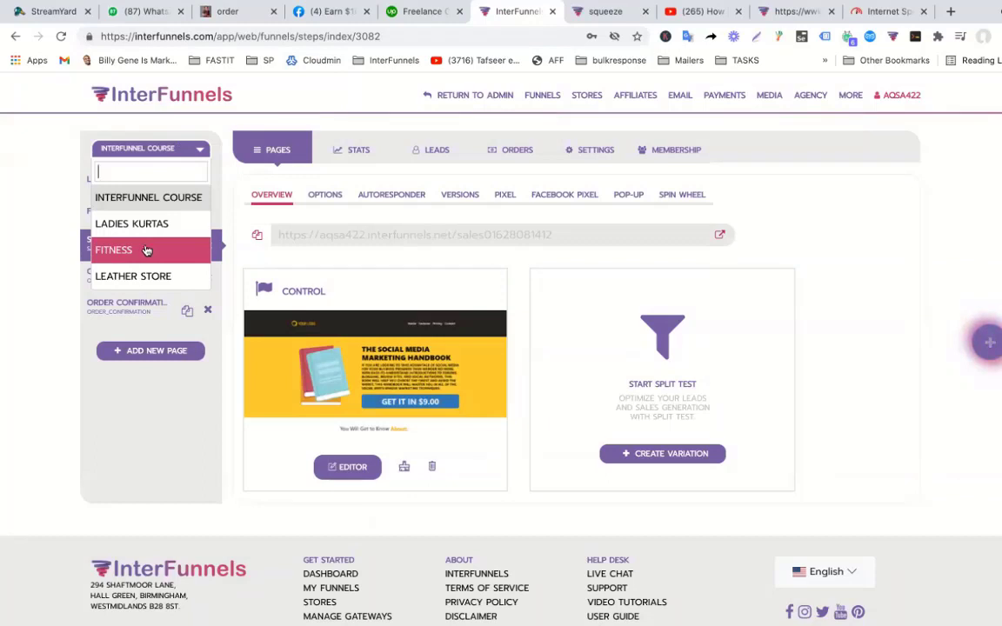
pyautogui.click(90, 372)
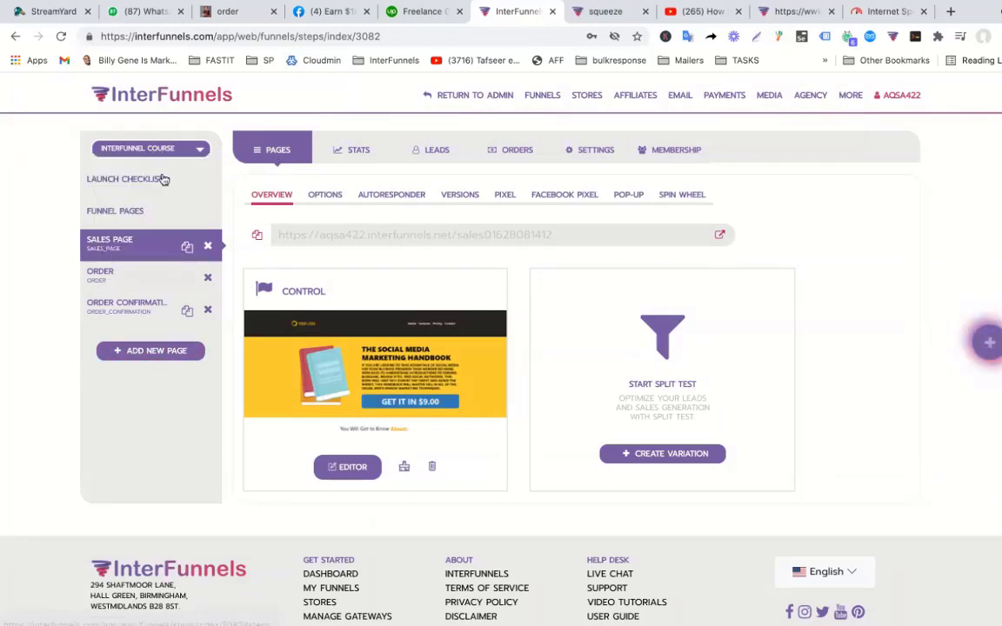
pyautogui.click(553, 101)
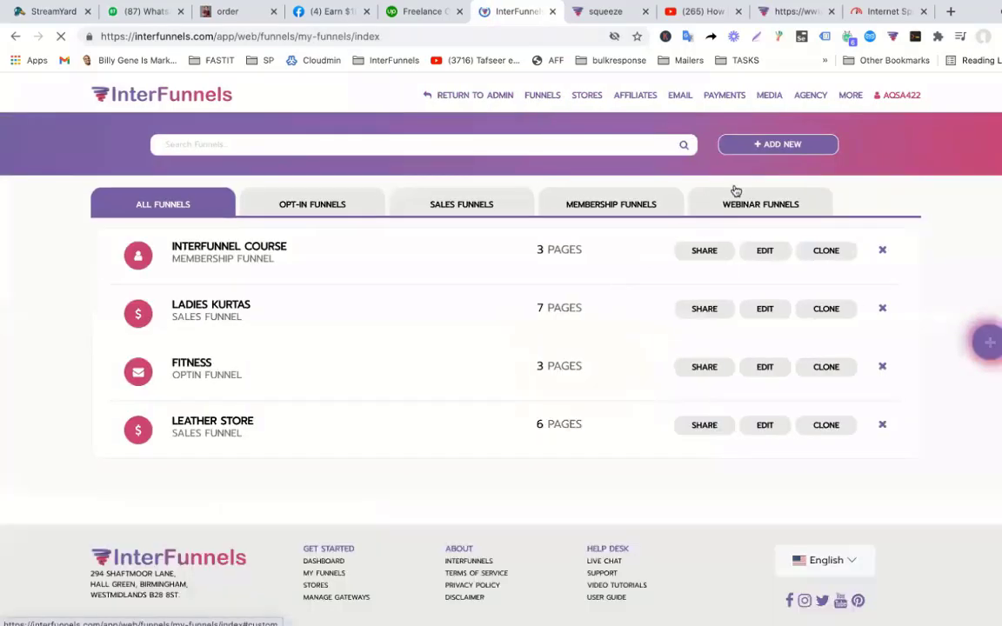
# Add a new Opt-in Funnel named 'Quiz' with Squeeze and Thankyou pages.
pyautogui.click(769, 146)
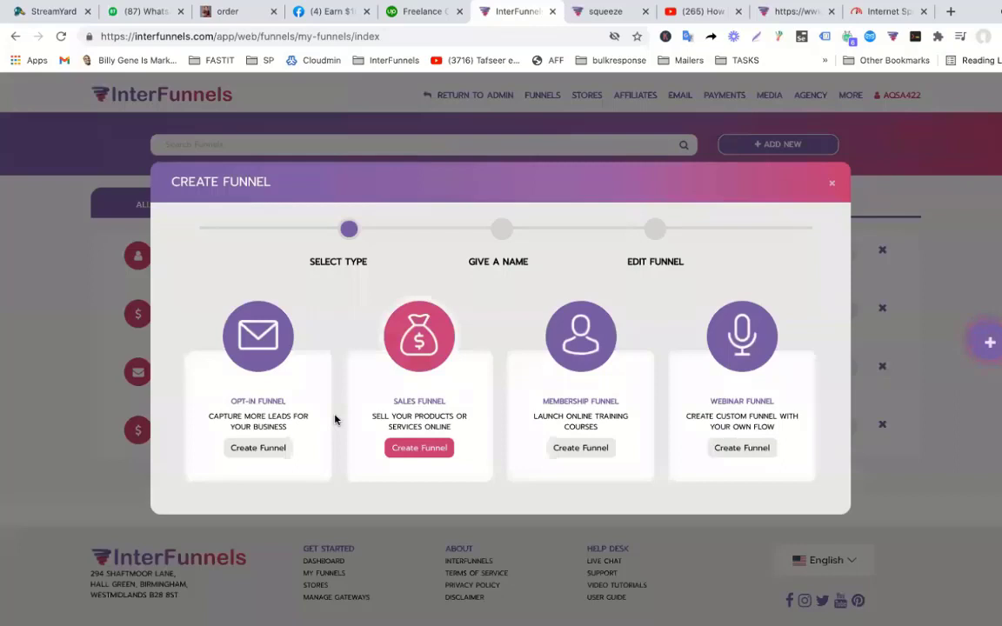
pyautogui.click(275, 449)
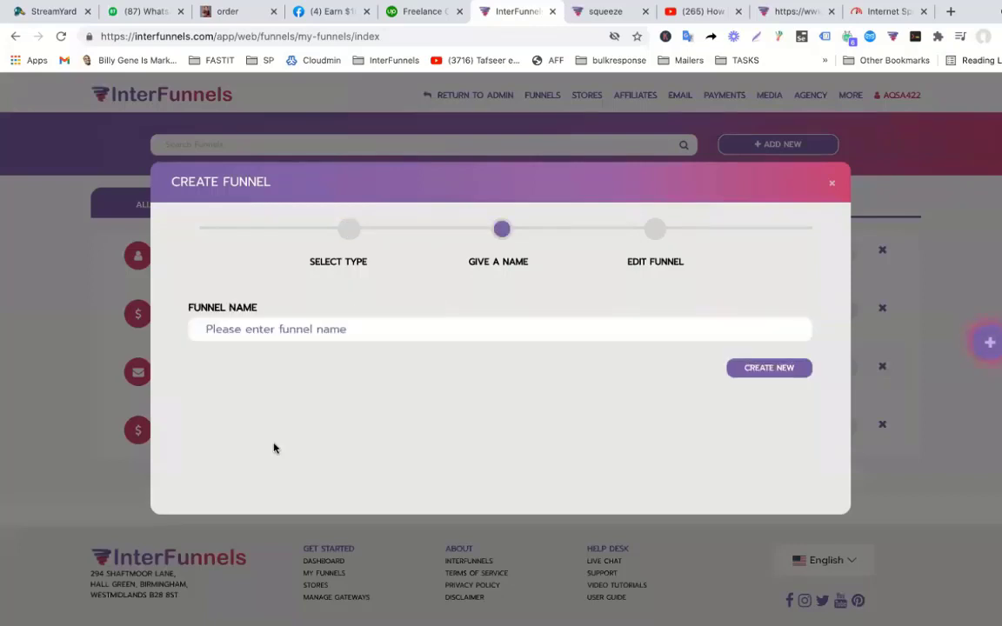
pyautogui.click(360, 330)
pyautogui.write('o')
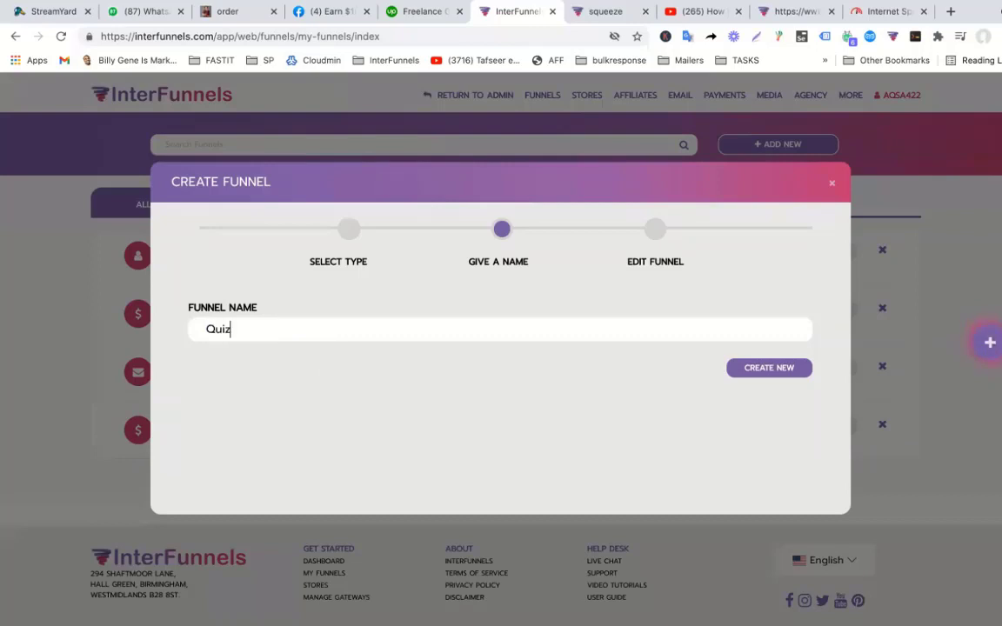
pyautogui.write('uiz')
pyautogui.click(769, 368)
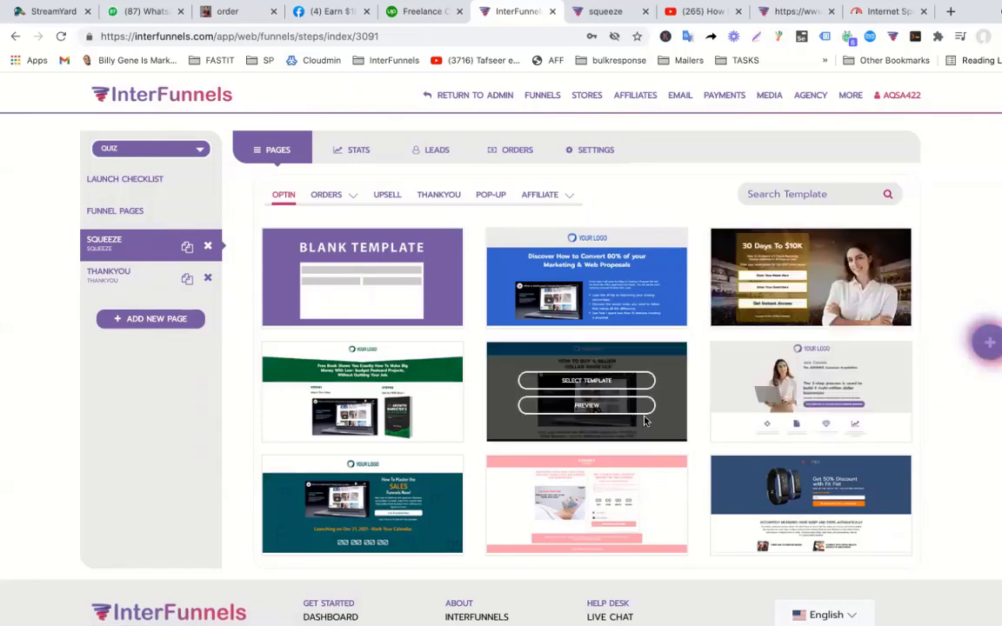
# Apply the Blank Template to the Quiz Squeeze page, confirming the overwrite.
pyautogui.scroll(-3, 644, 420)
pyautogui.scroll(3, 643, 421)
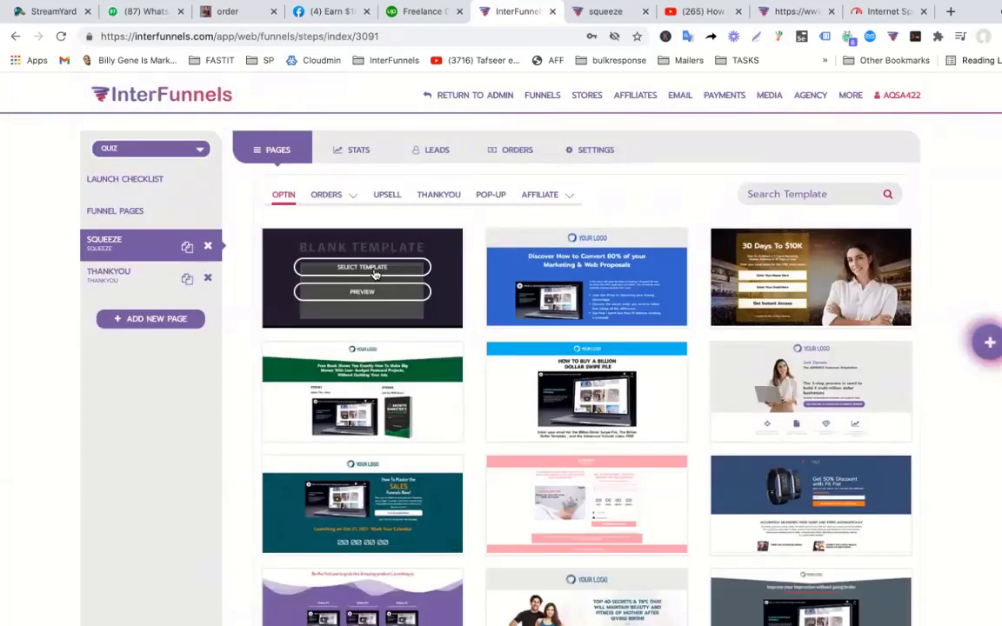
pyautogui.click(362, 267)
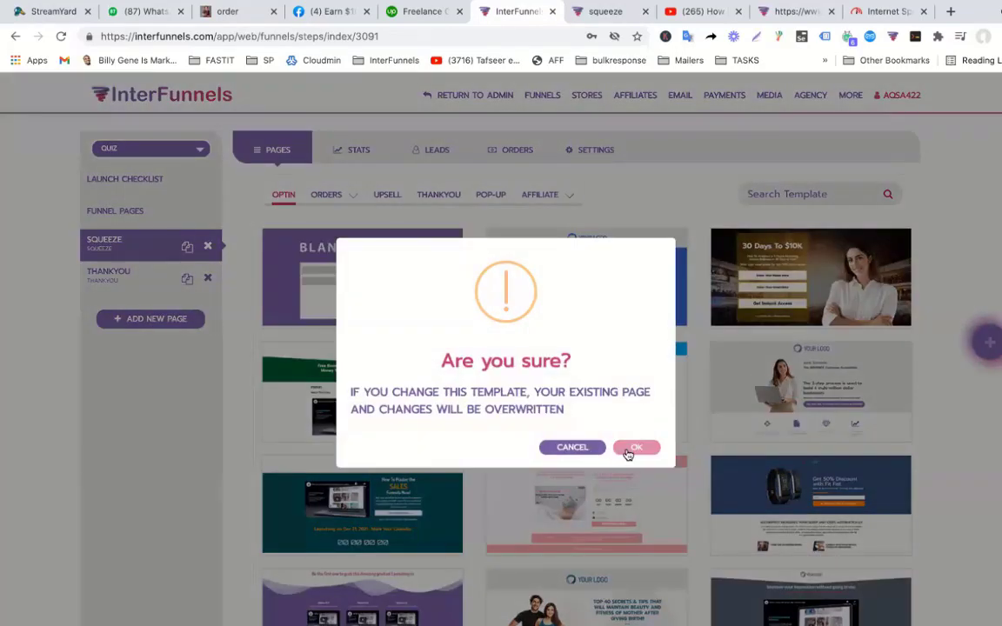
pyautogui.click(632, 448)
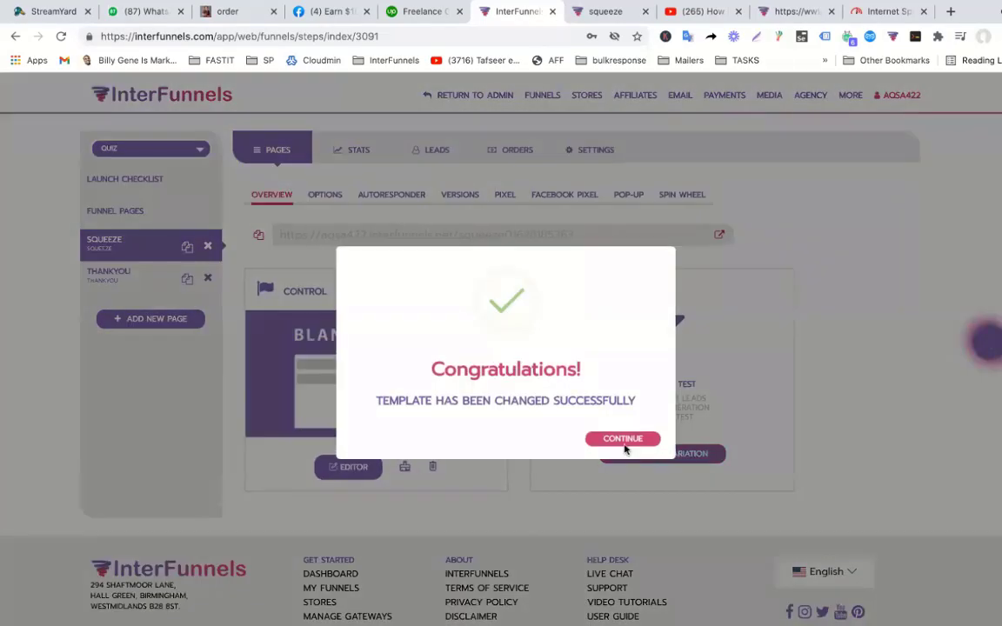
pyautogui.click(623, 442)
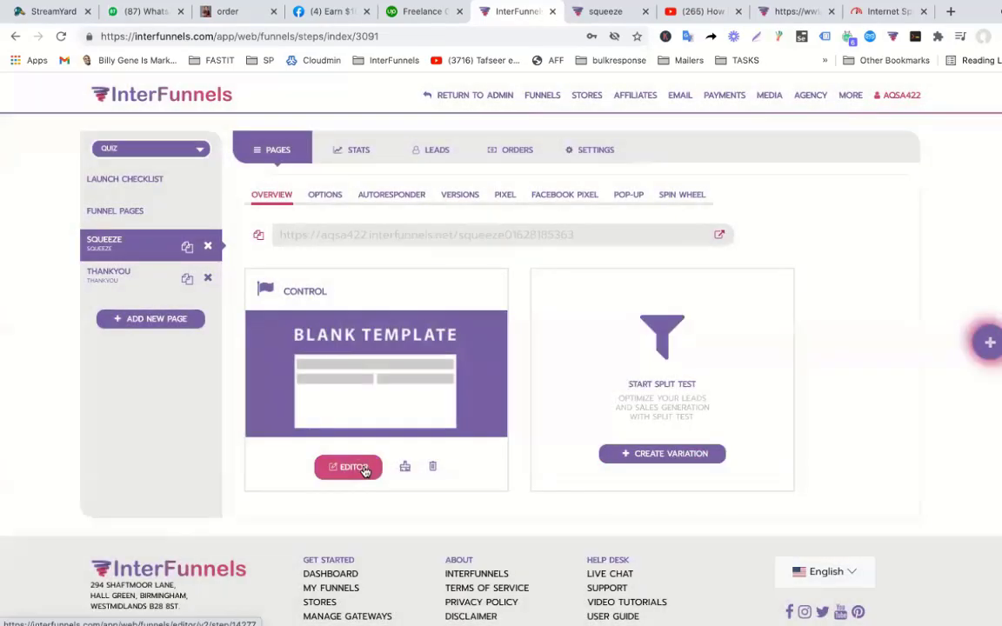
# Open the Quiz funnel's blank squeeze page from the Control variation in the page editor.
pyautogui.click(363, 468)
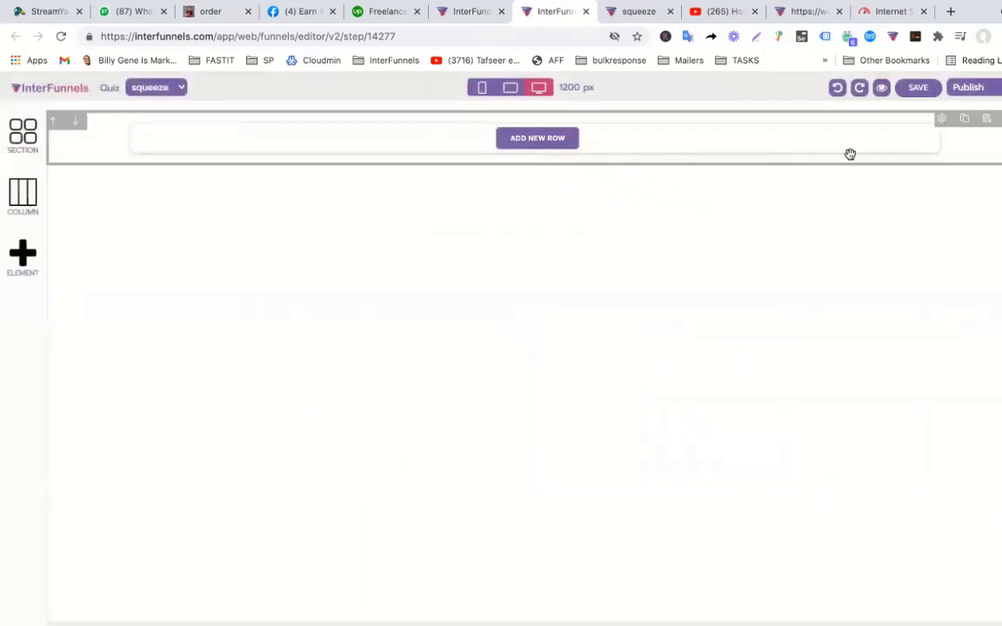
# Add a new one-column row at the top of the page holding an image element.
pyautogui.click(545, 145)
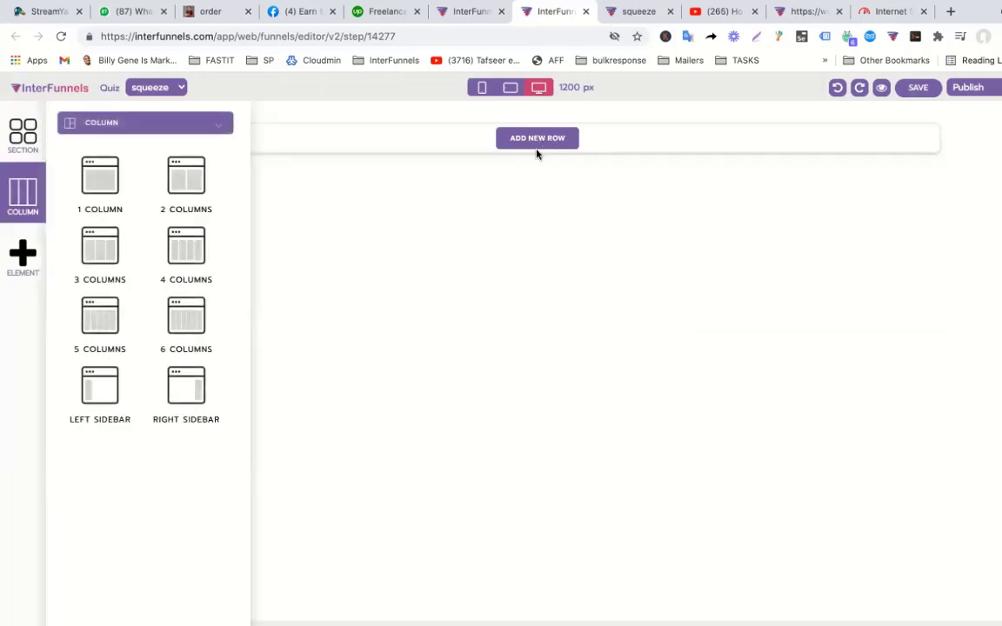
pyautogui.moveTo(100, 191); pyautogui.dragTo(548, 161)
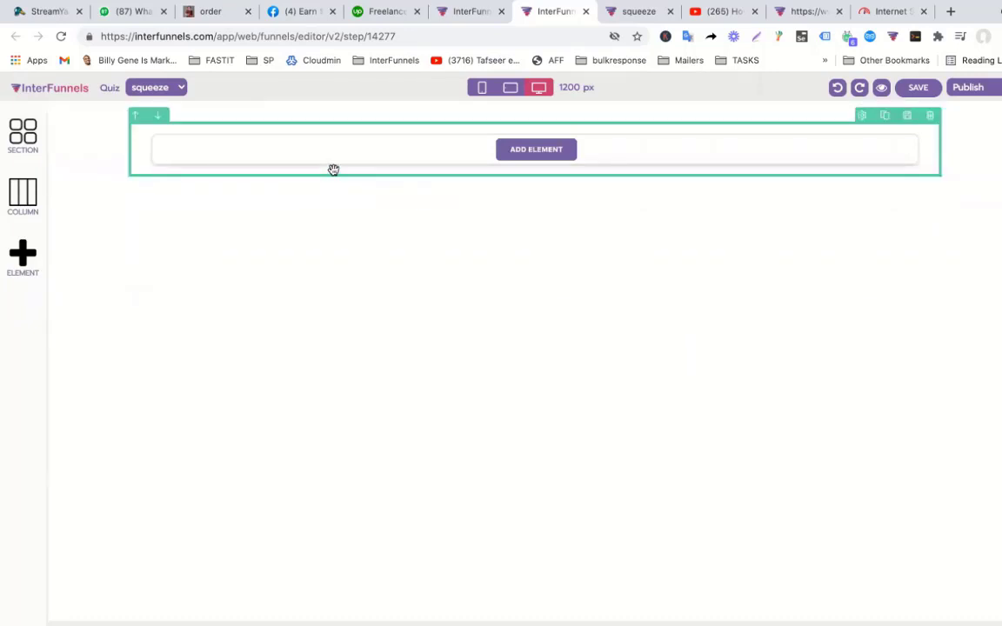
pyautogui.click(536, 153)
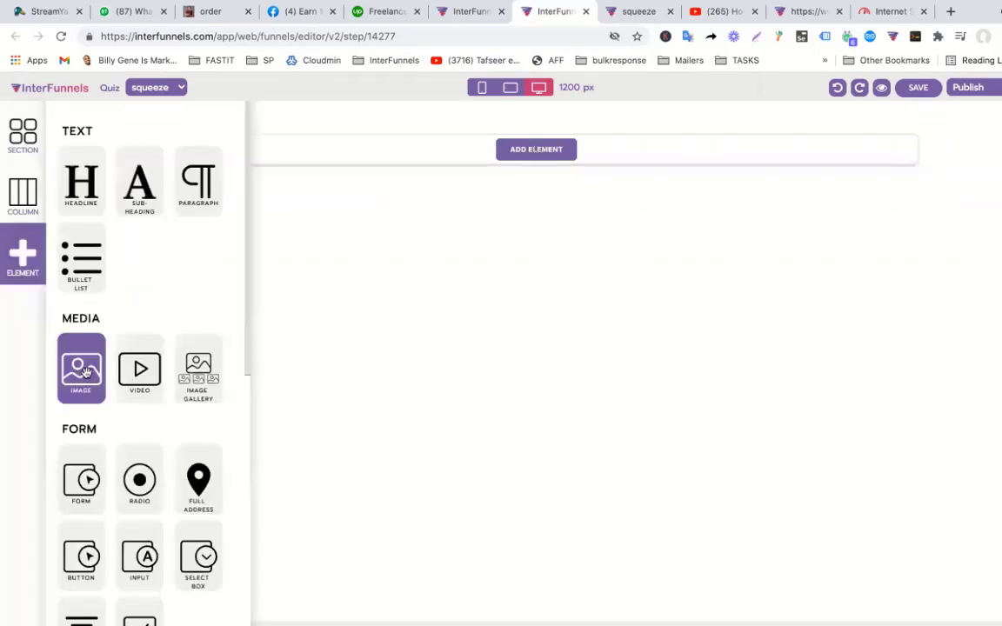
pyautogui.moveTo(86, 372); pyautogui.dragTo(573, 157)
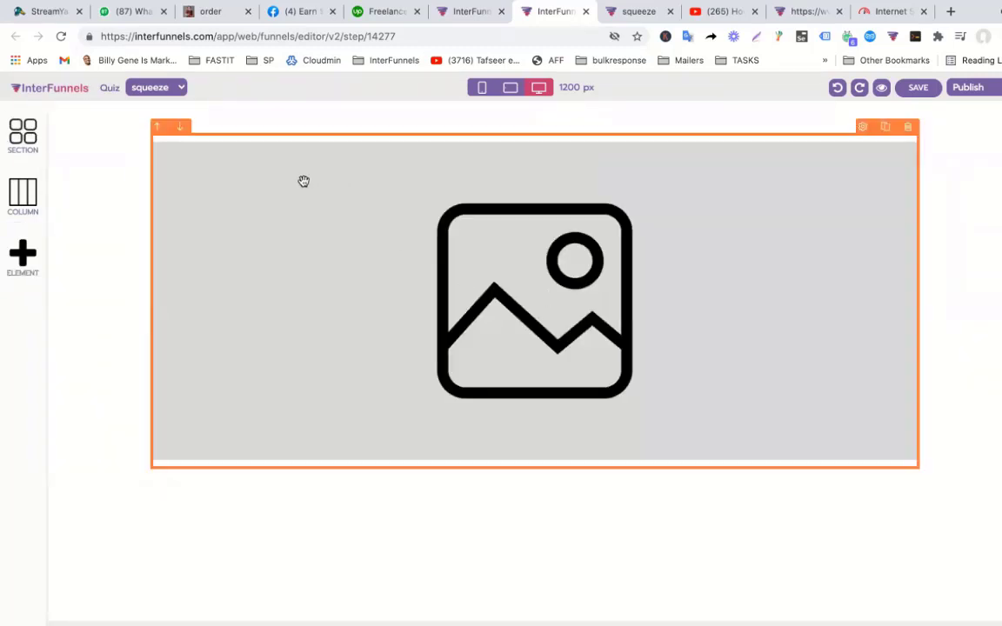
# Set the image URL to the copied InterFunnels logo address and shrink its width to 26.
pyautogui.rightClick(67, 86)
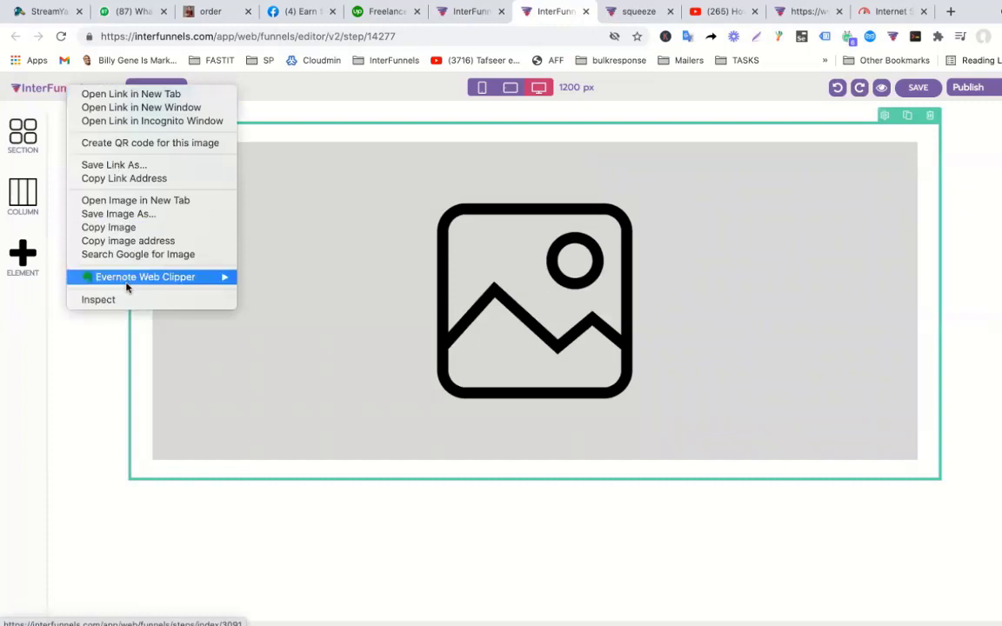
pyautogui.click(393, 251)
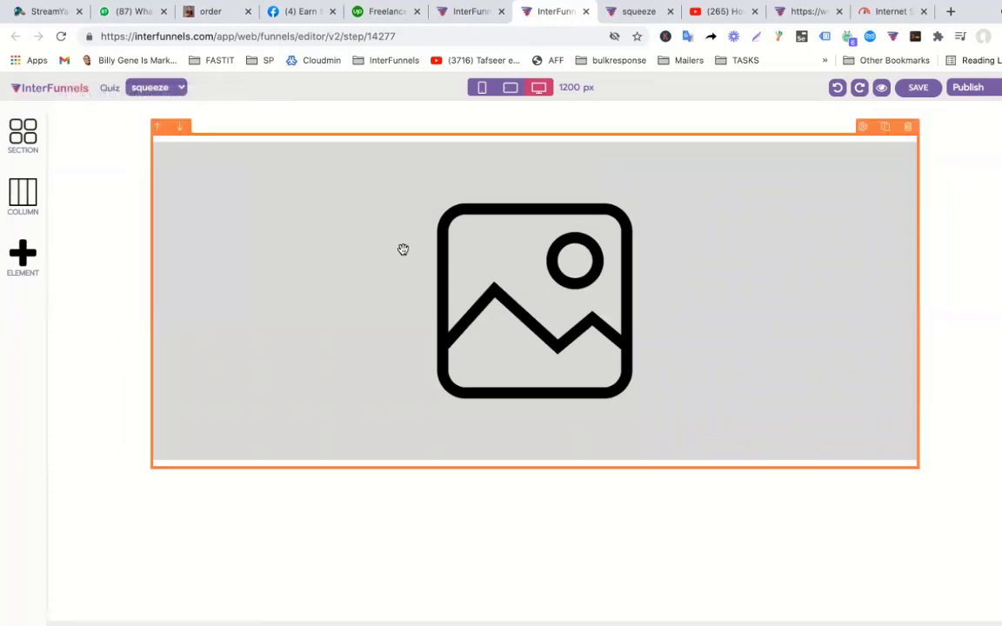
pyautogui.click(403, 250)
pyautogui.click(901, 150)
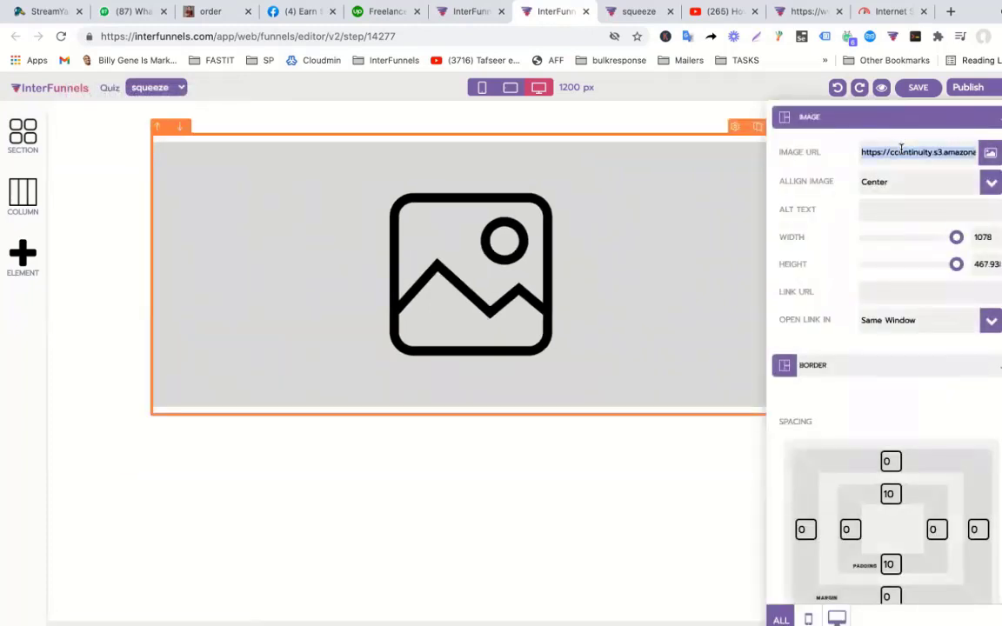
pyautogui.press('super+v')
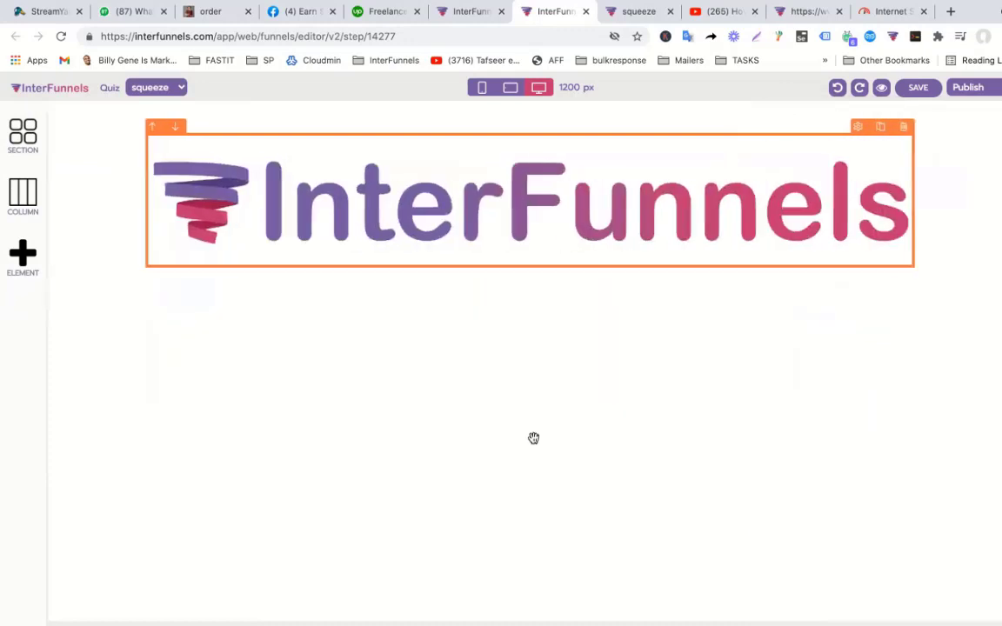
pyautogui.click(533, 440)
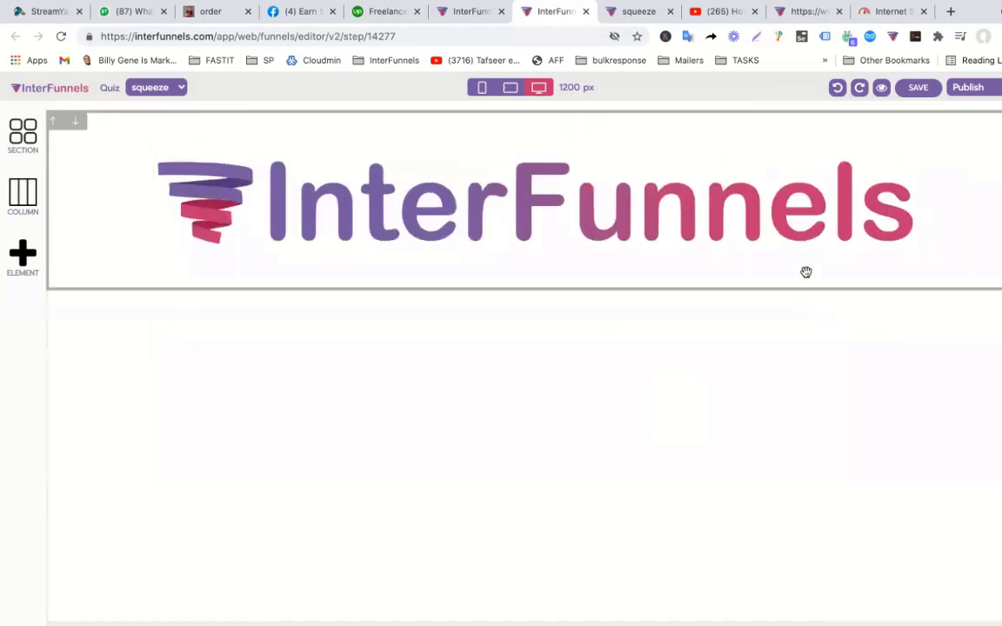
pyautogui.click(793, 252)
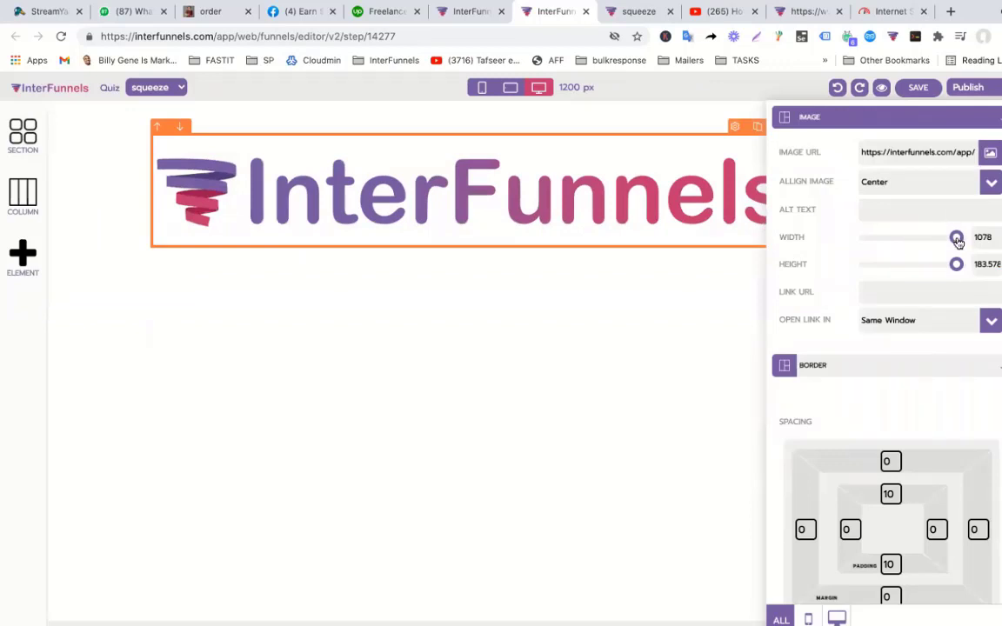
pyautogui.moveTo(956, 238); pyautogui.dragTo(890, 238)
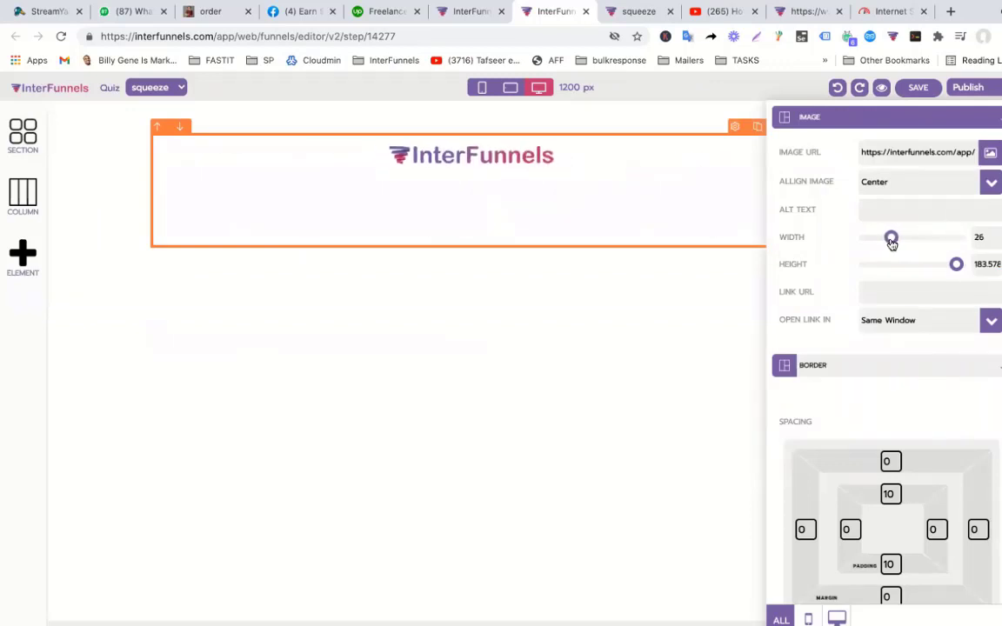
pyautogui.click(575, 311)
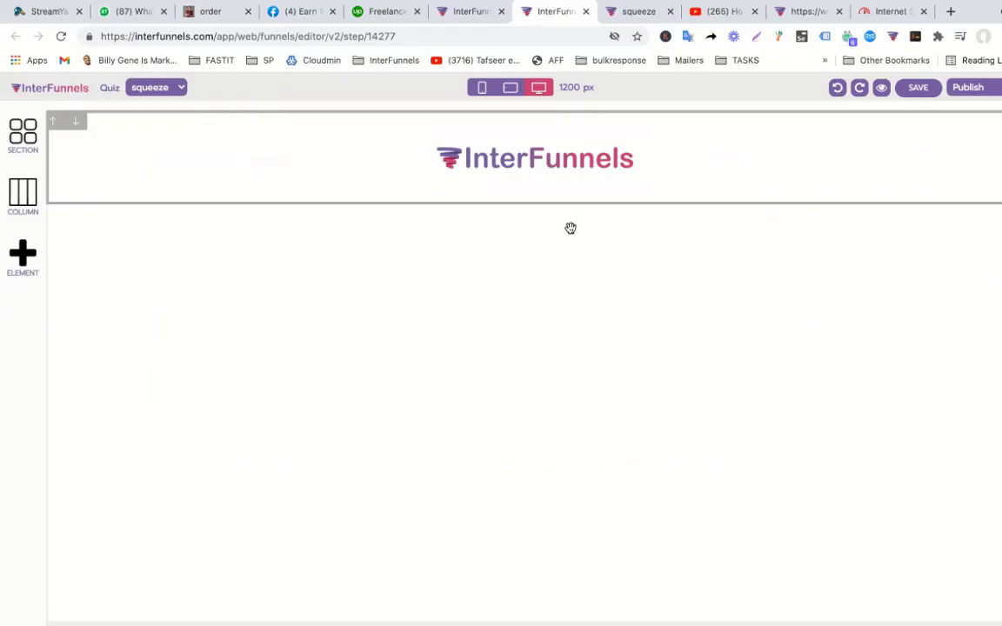
# Add a three-column section below the logo and widen its middle column.
pyautogui.click(26, 212)
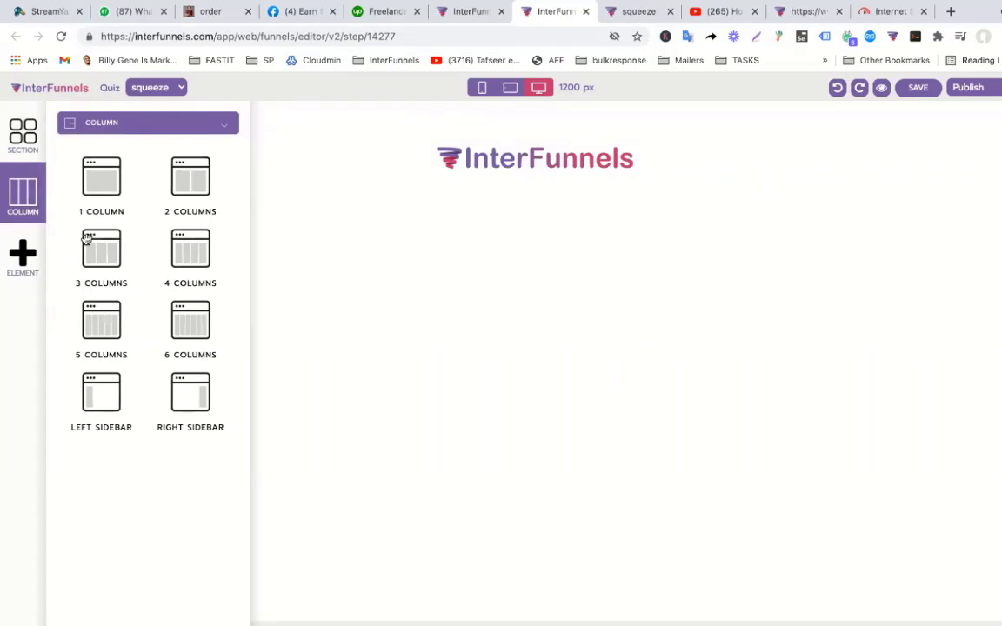
pyautogui.click(38, 152)
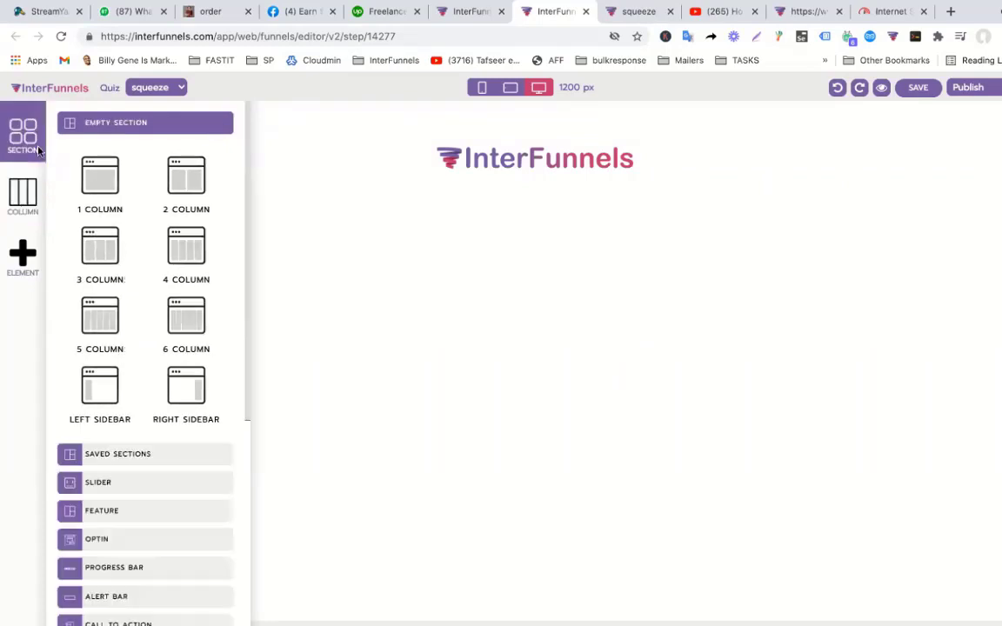
pyautogui.moveTo(102, 244); pyautogui.dragTo(544, 281)
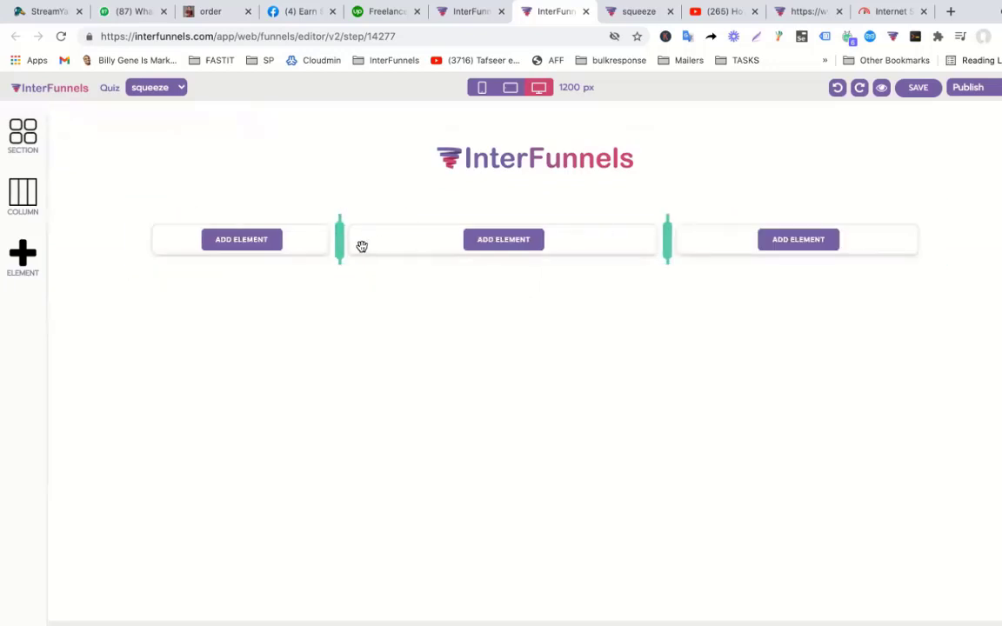
pyautogui.moveTo(706, 253); pyautogui.dragTo(733, 244)
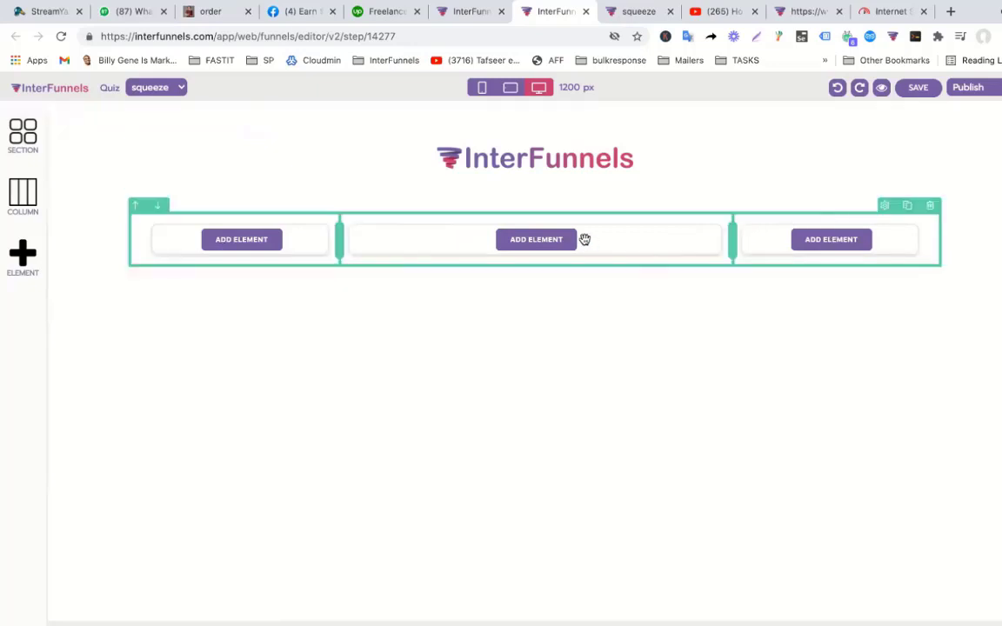
# Place a signup form in the middle column and retitle its heading 'Question1'.
pyautogui.click(10, 257)
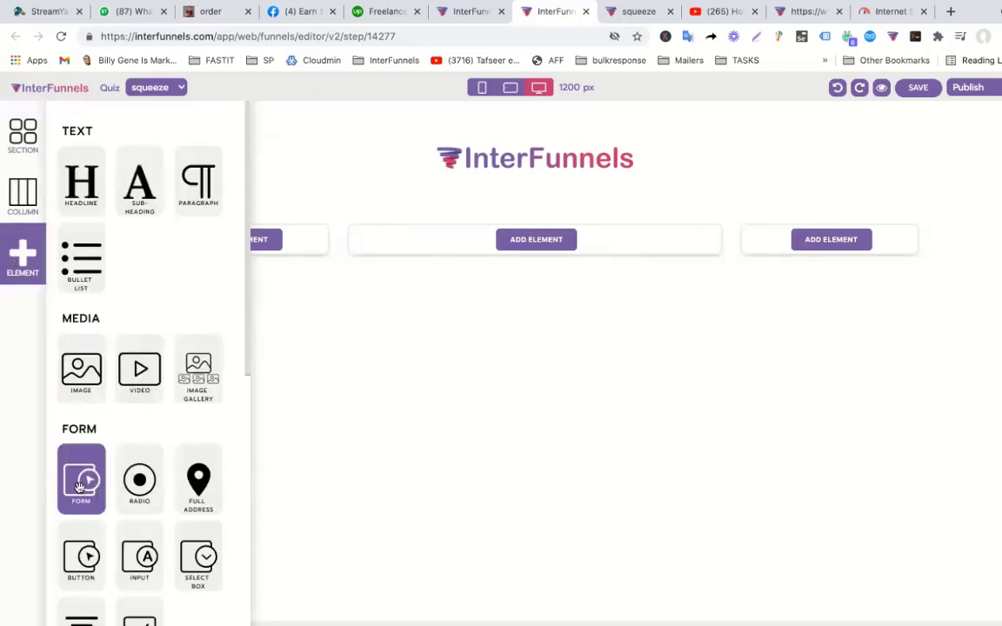
pyautogui.moveTo(79, 488); pyautogui.dragTo(522, 239)
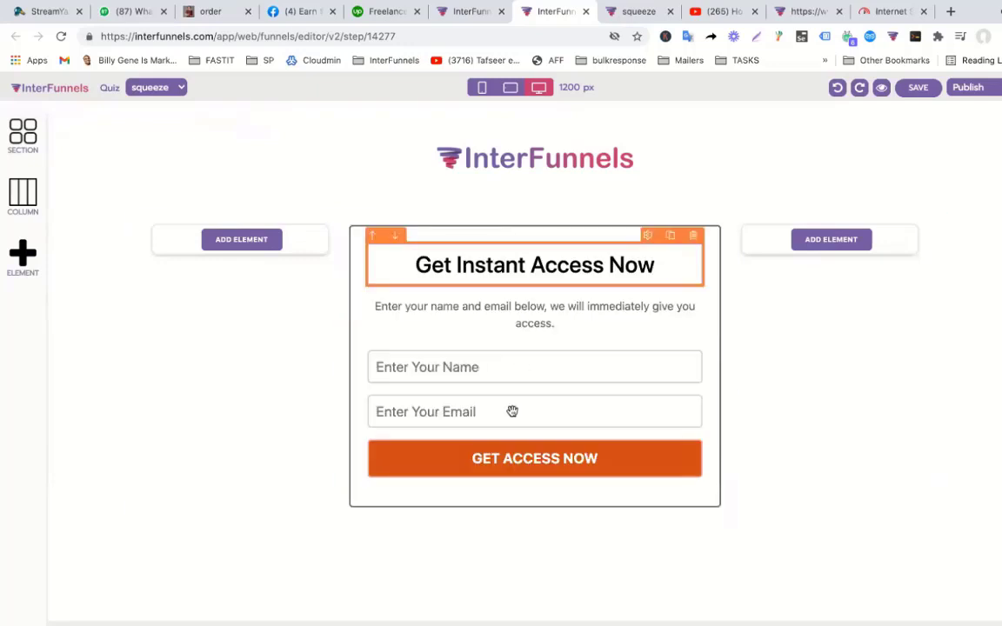
pyautogui.click(510, 258)
pyautogui.click(508, 258)
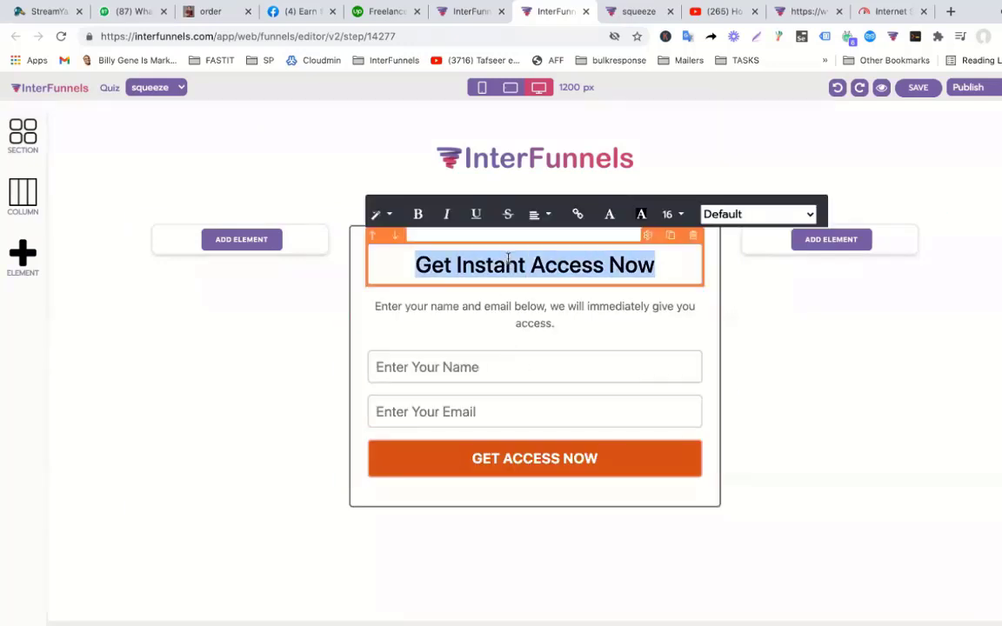
pyautogui.write('Question1')
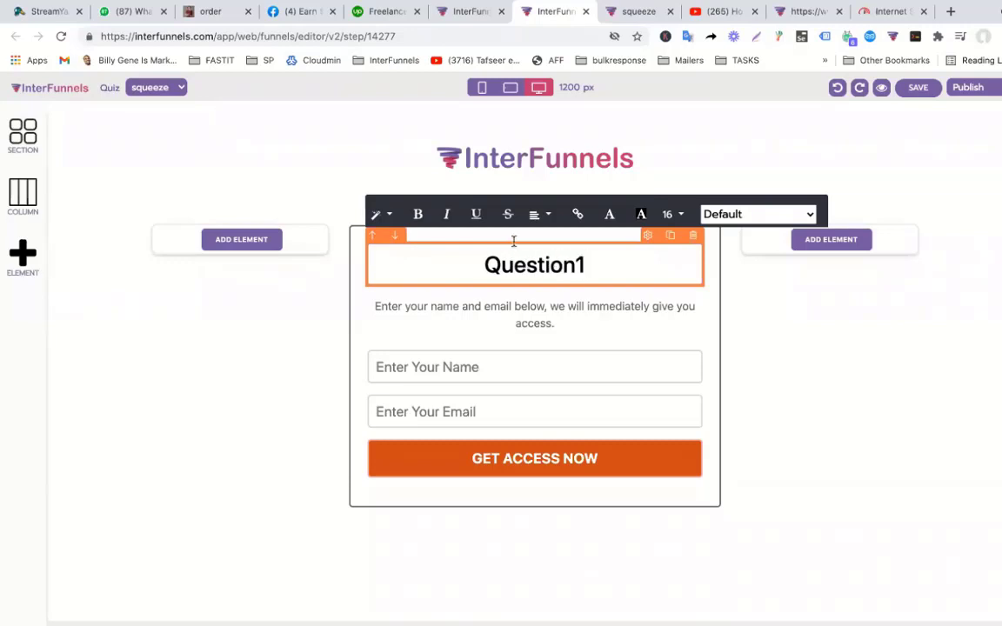
pyautogui.click(761, 361)
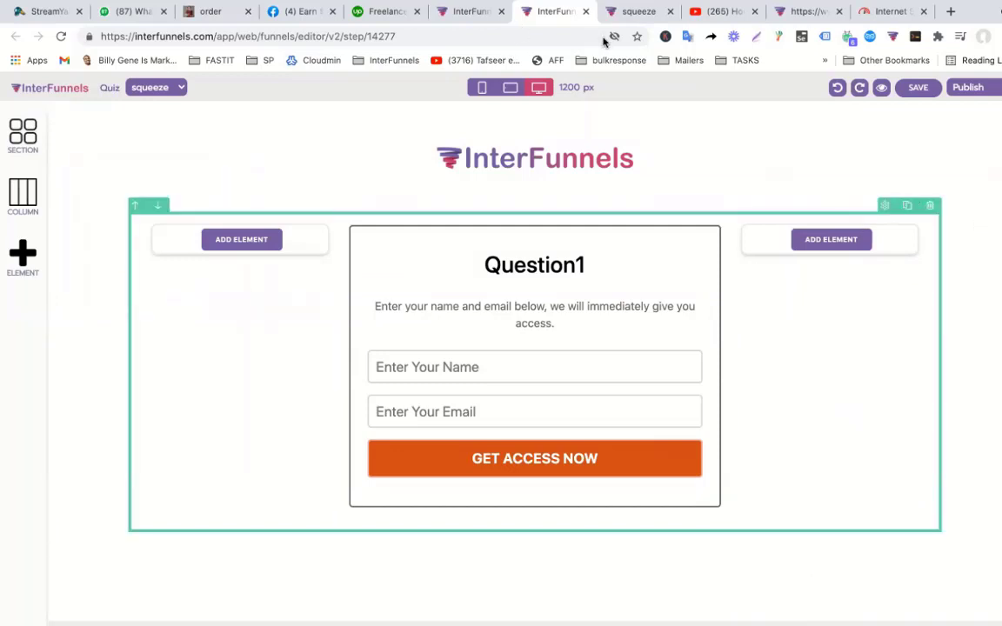
# Set the form section's background to the ready-made light grey gradient image.
pyautogui.click(1000, 211)
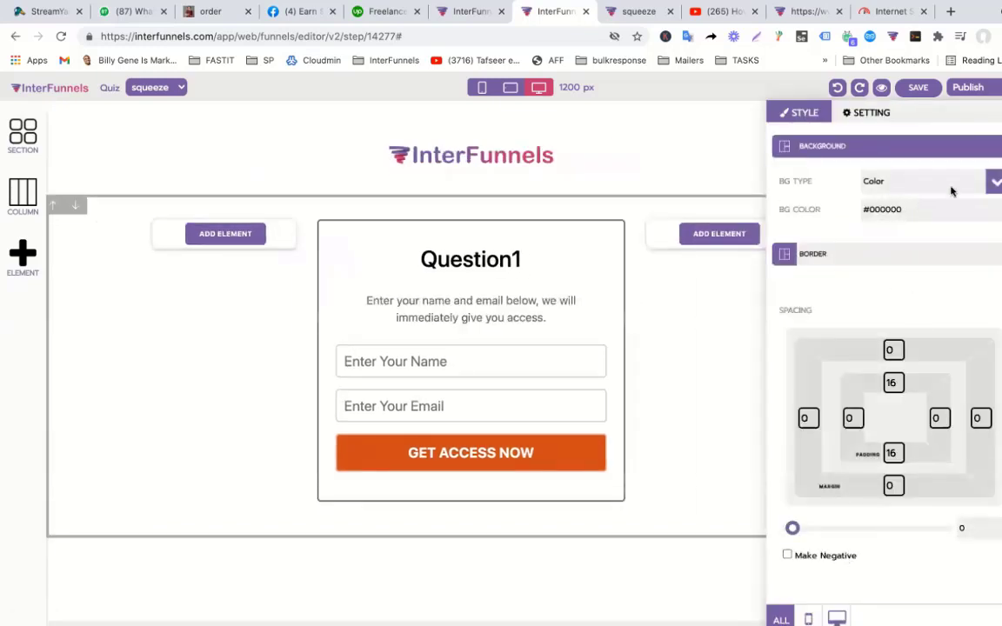
pyautogui.click(994, 181)
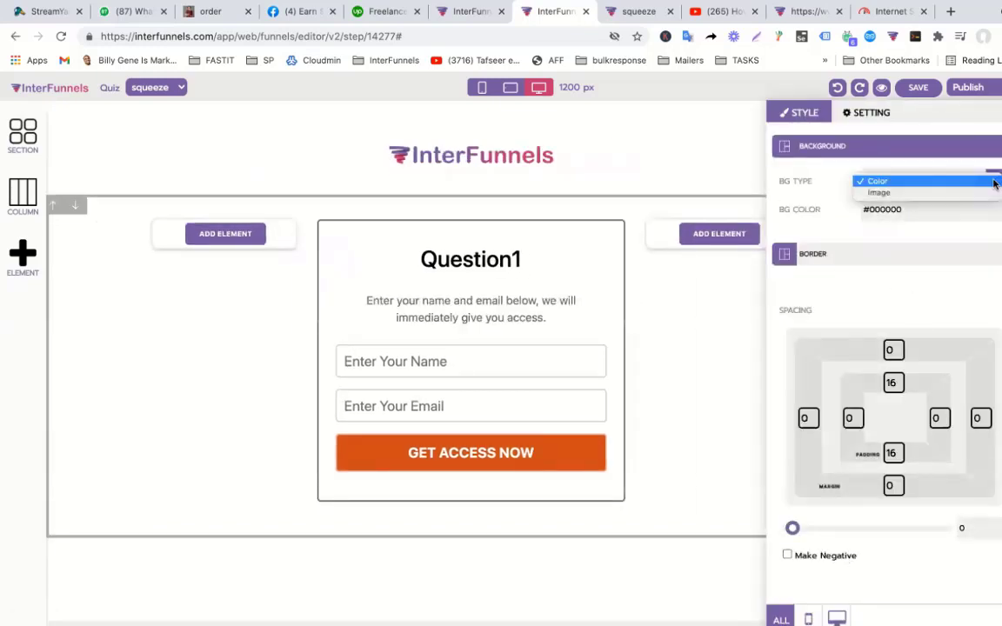
pyautogui.click(948, 191)
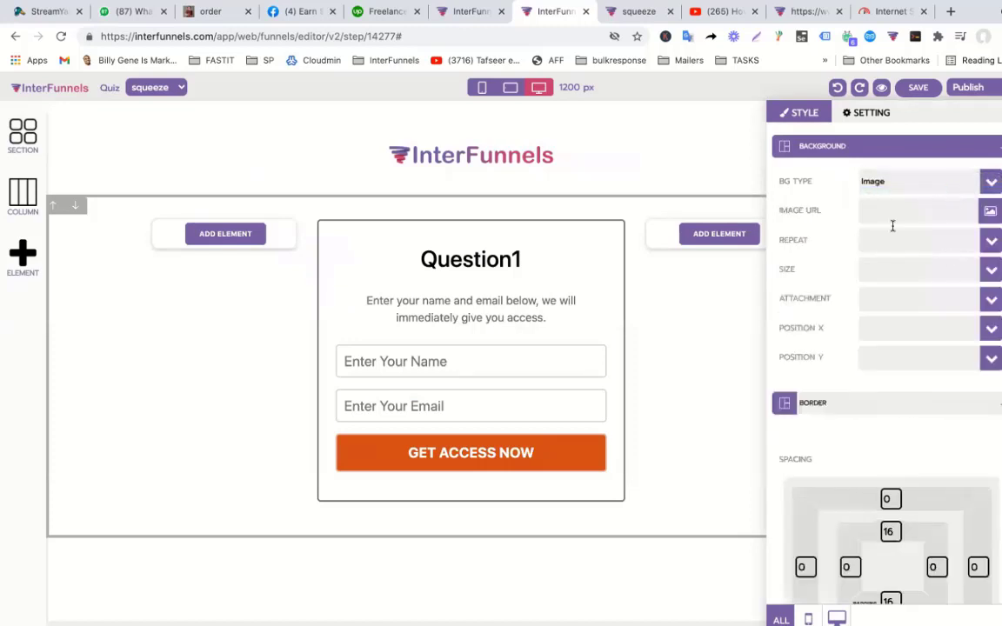
pyautogui.click(992, 211)
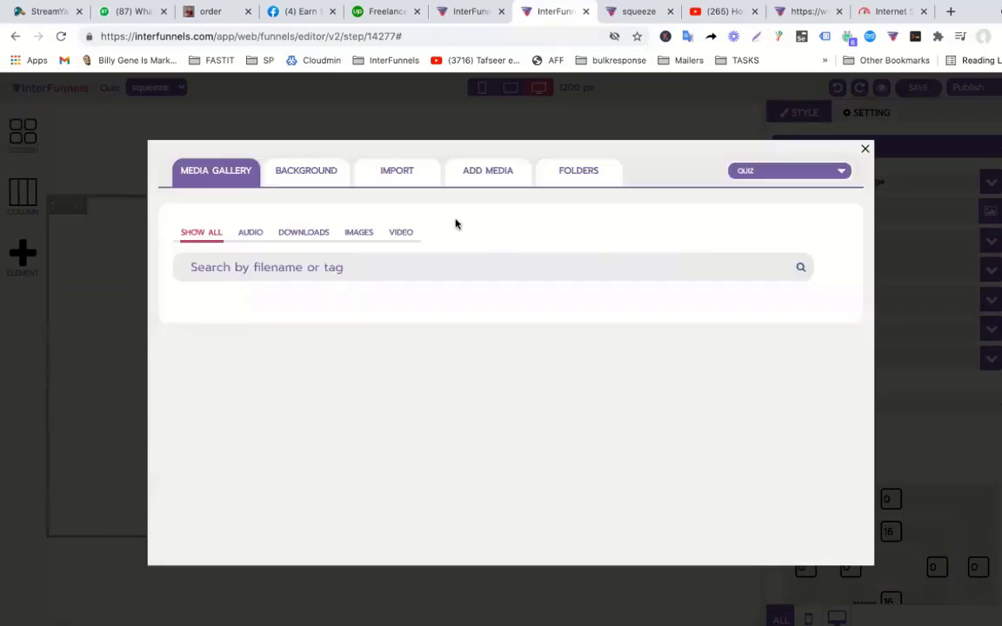
pyautogui.click(312, 177)
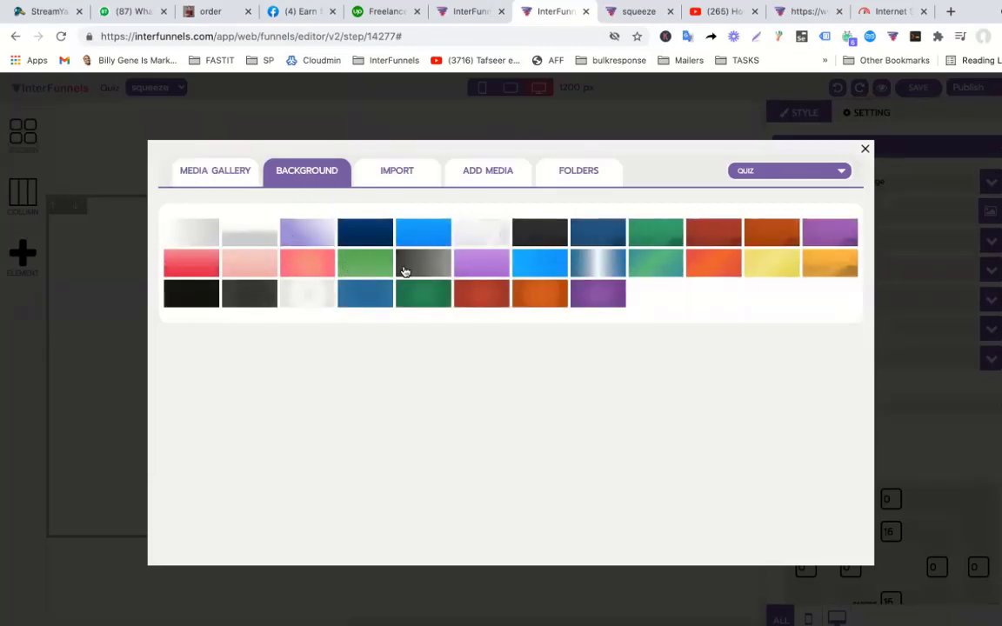
pyautogui.click(194, 241)
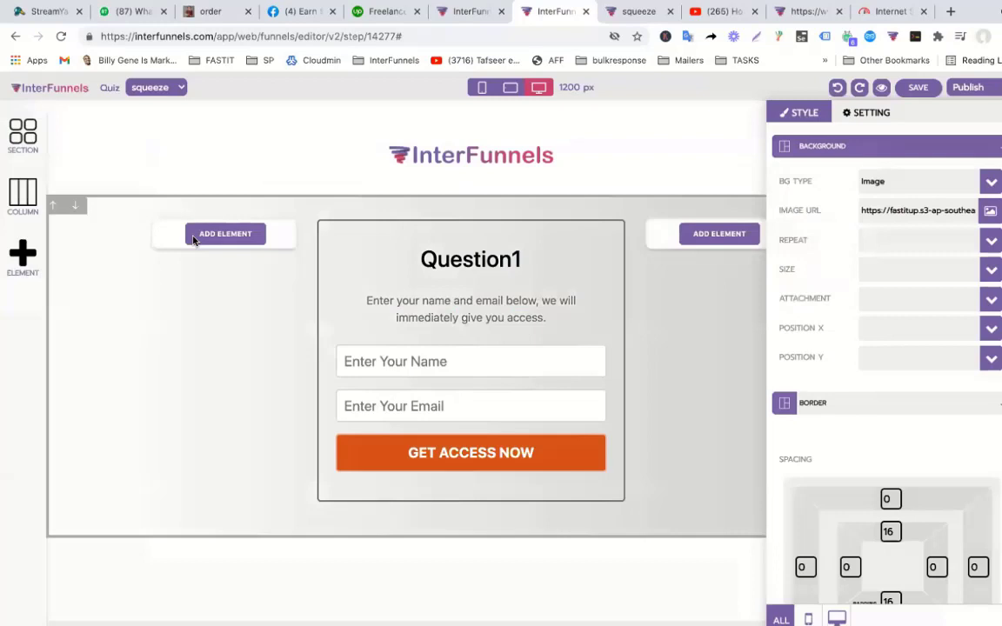
pyautogui.click(285, 358)
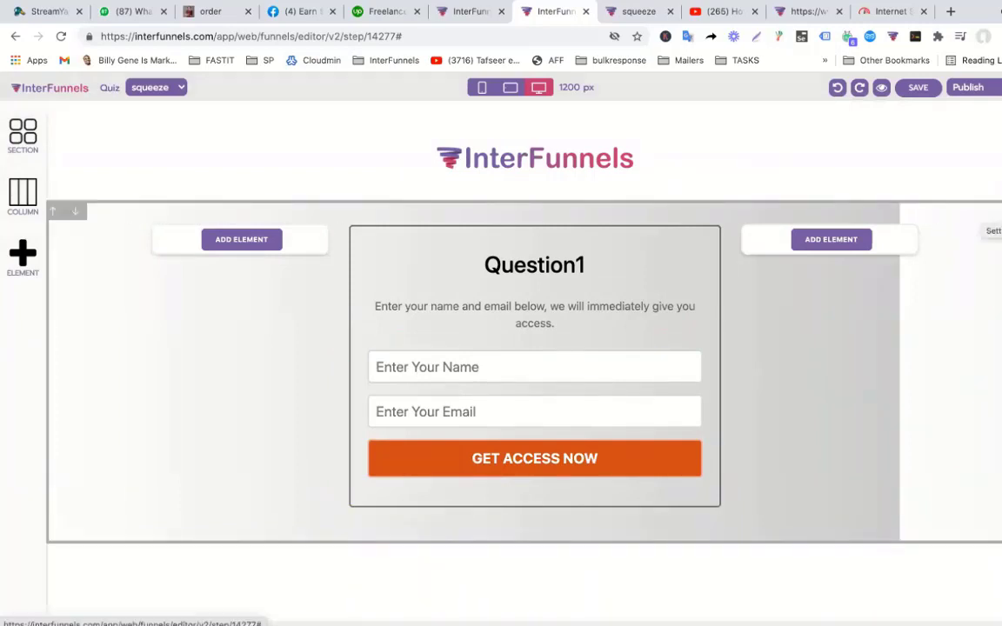
# Set the section background to no-repeat, cover size and fixed attachment.
pyautogui.click(996, 212)
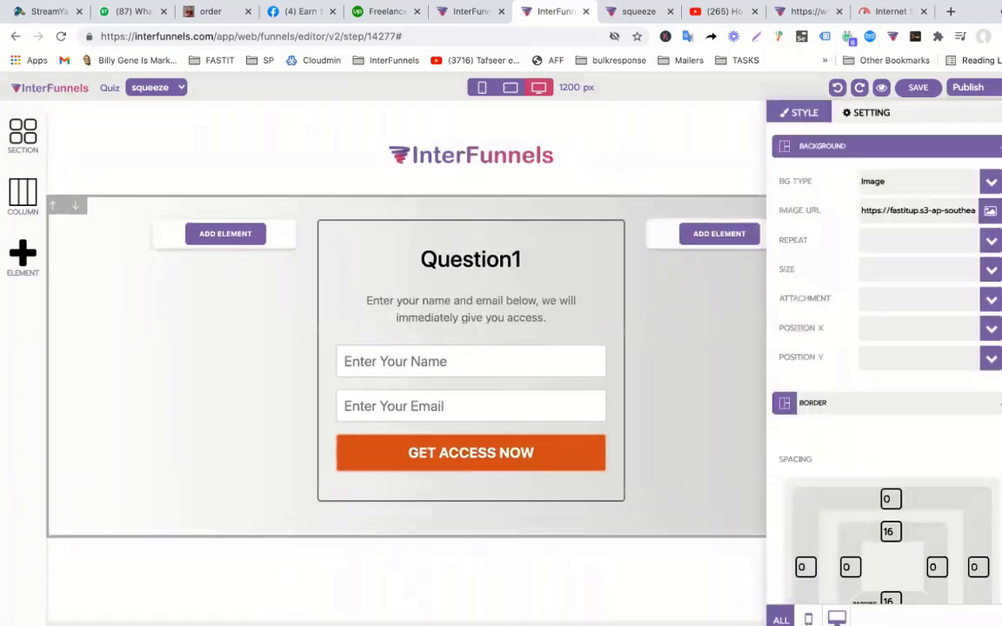
pyautogui.click(895, 240)
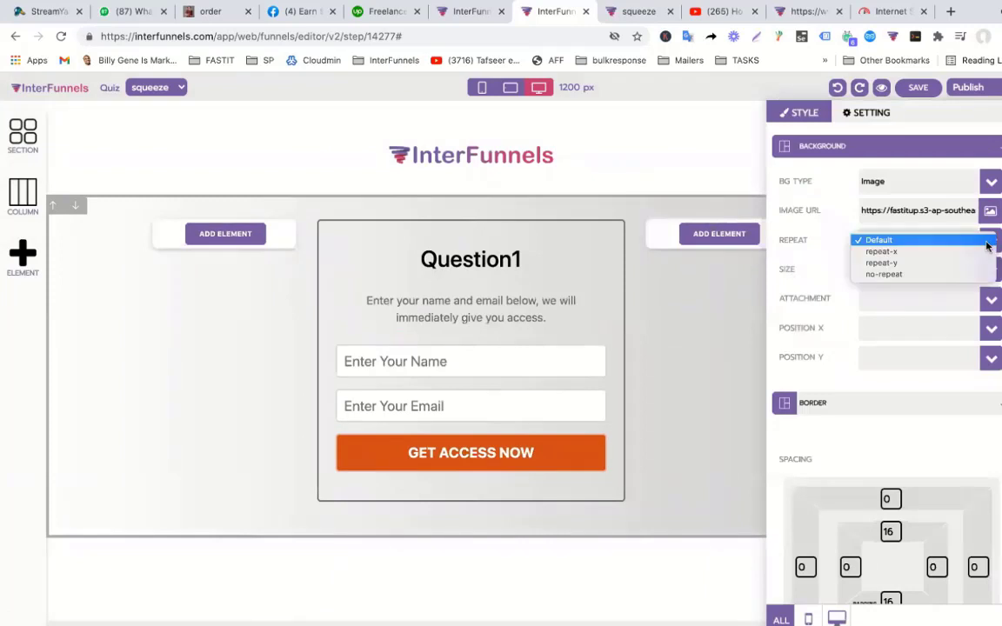
pyautogui.click(883, 274)
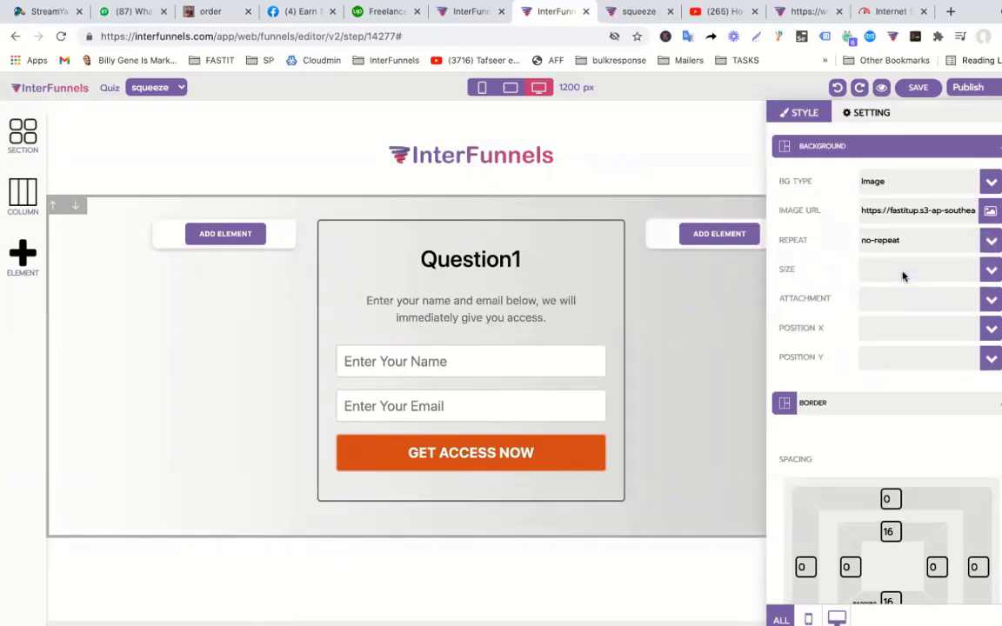
pyautogui.click(978, 270)
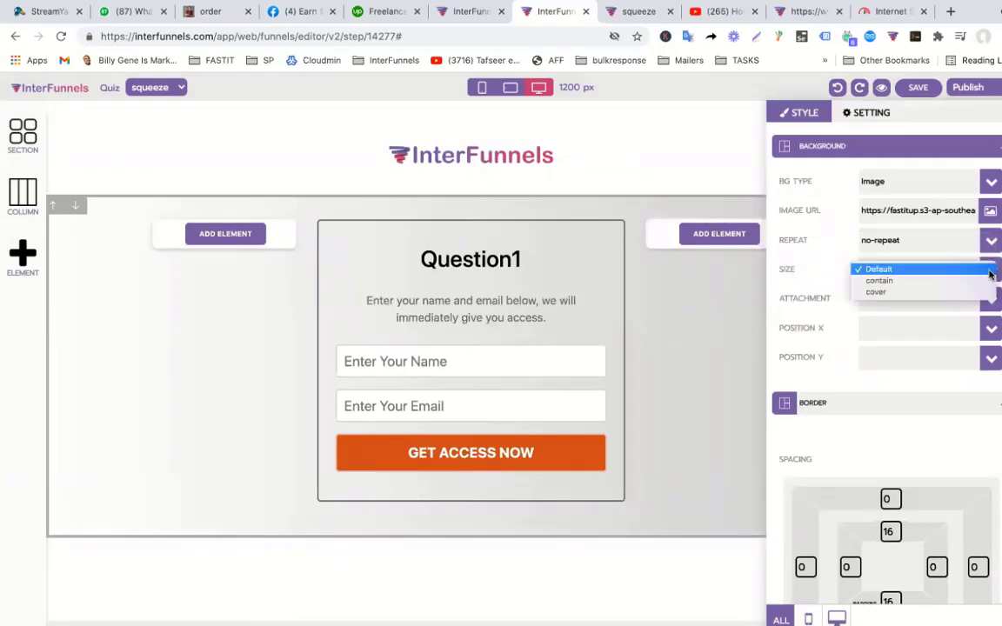
pyautogui.click(892, 293)
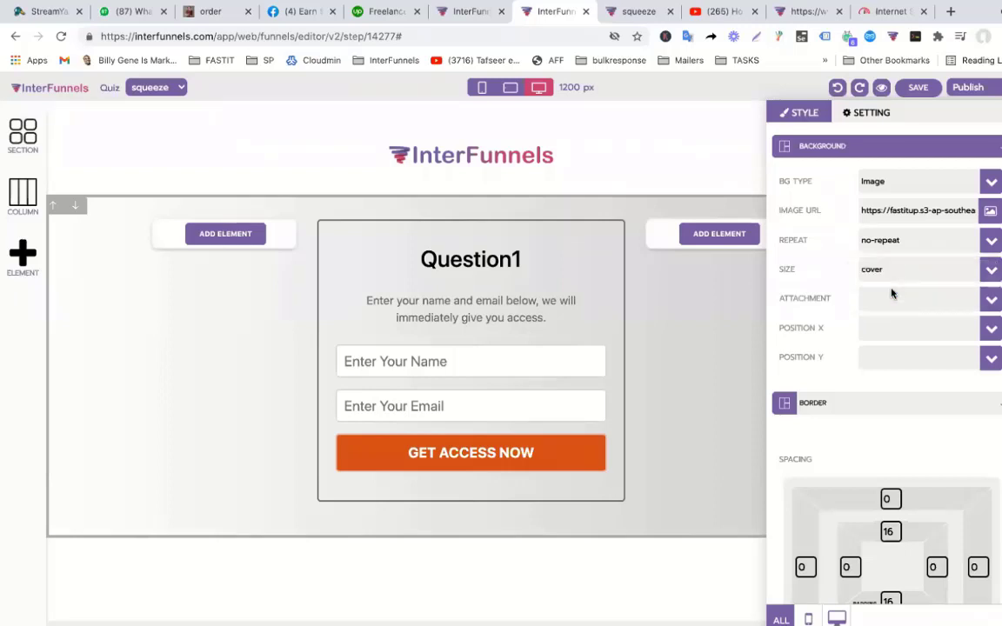
pyautogui.click(966, 298)
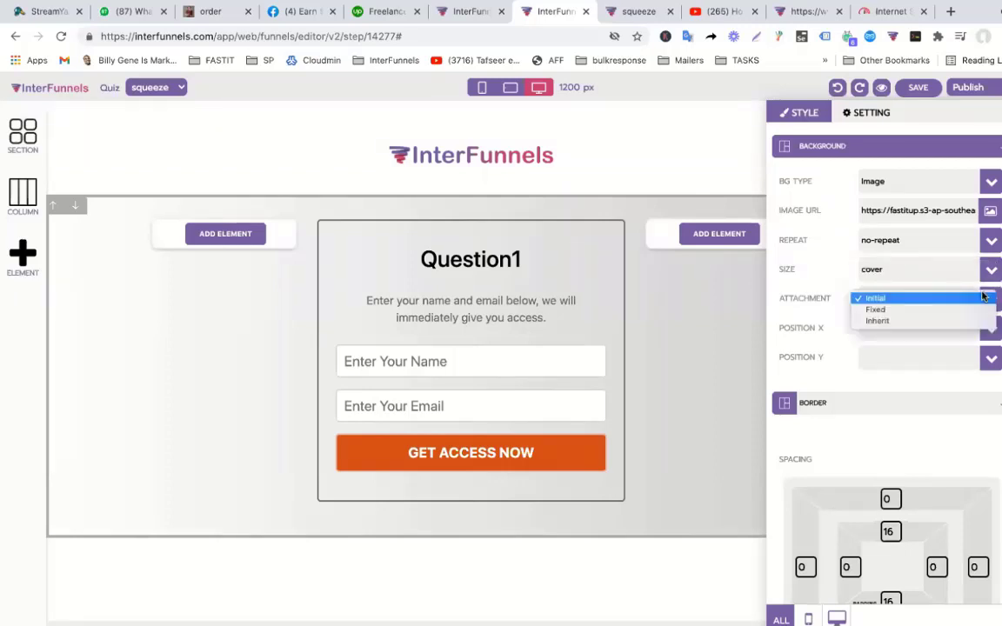
pyautogui.click(882, 311)
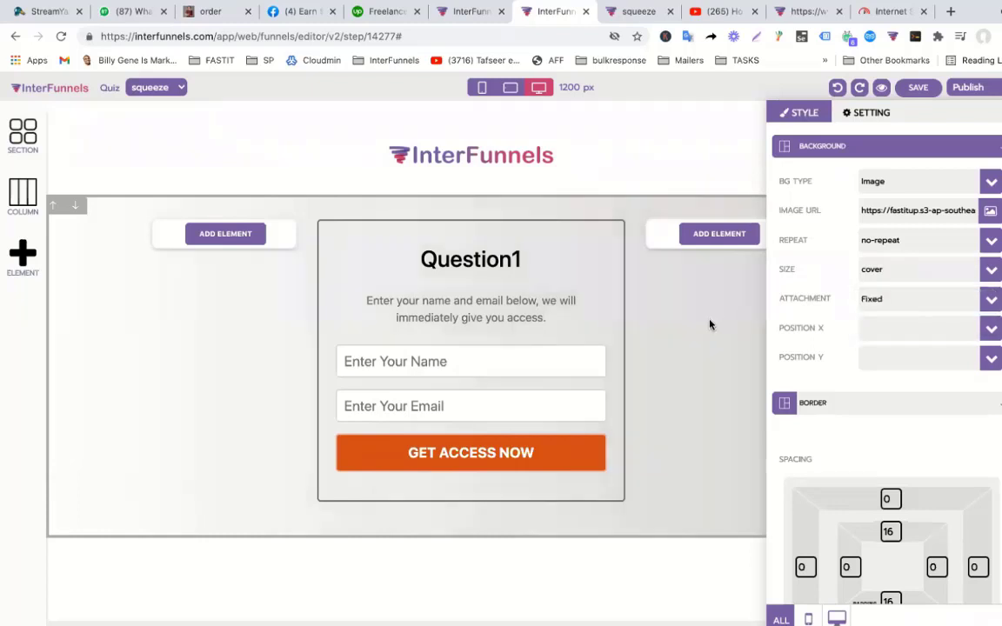
pyautogui.click(709, 326)
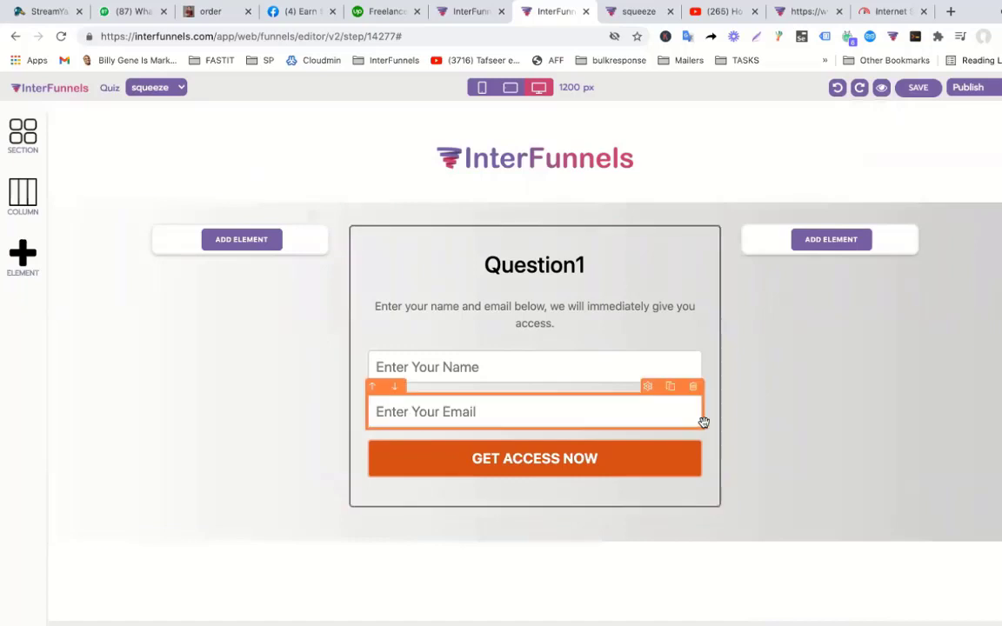
# Change the description to 'What is the Capital of Pakistan' and delete the name and email fields.
pyautogui.tripleClick(548, 307)
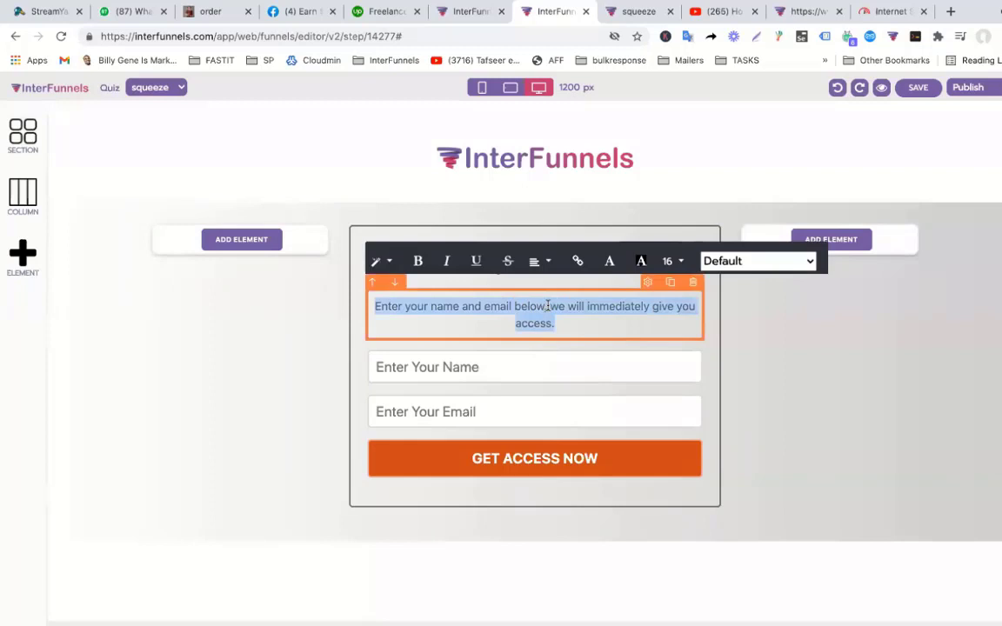
pyautogui.write('What is the ')
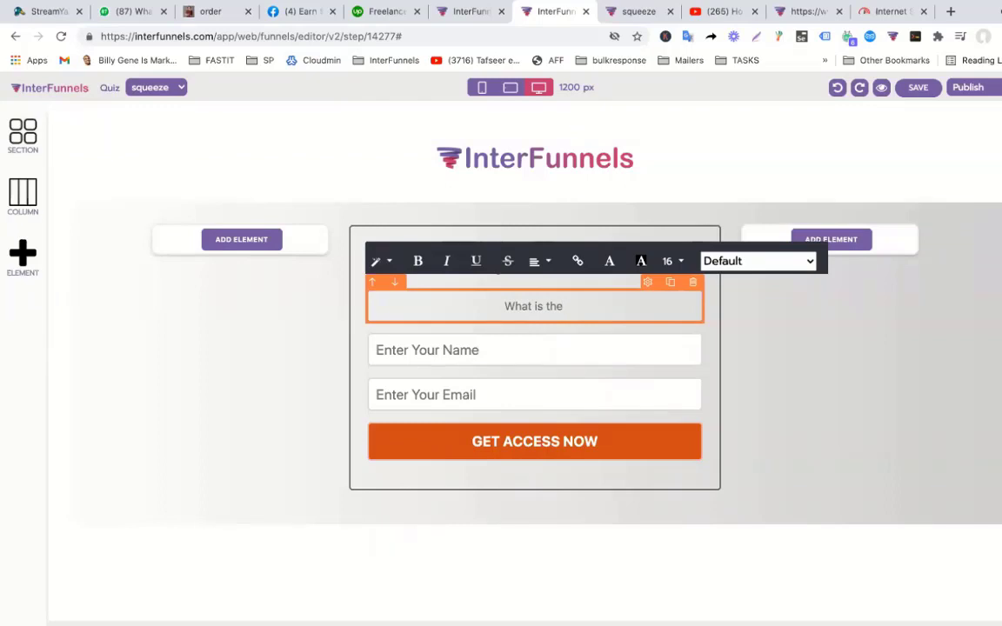
pyautogui.write('name of')
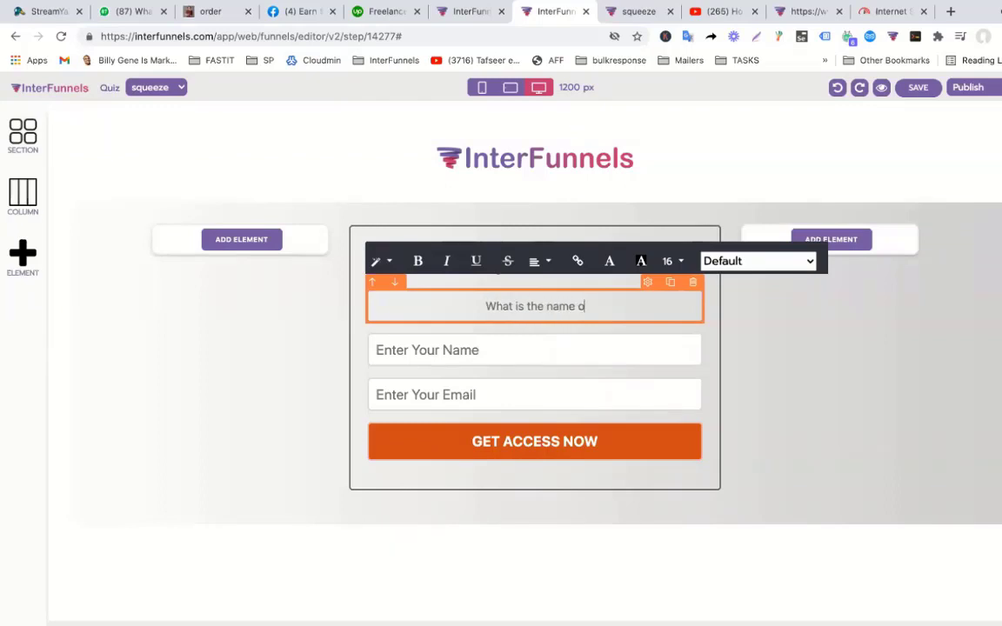
pyautogui.press('BackSpace')
pyautogui.press('BackSpace')
pyautogui.press('BackSpace')
pyautogui.press('BackSpace')
pyautogui.press('BackSpace')
pyautogui.press('BackSpace')
pyautogui.press('BackSpace')
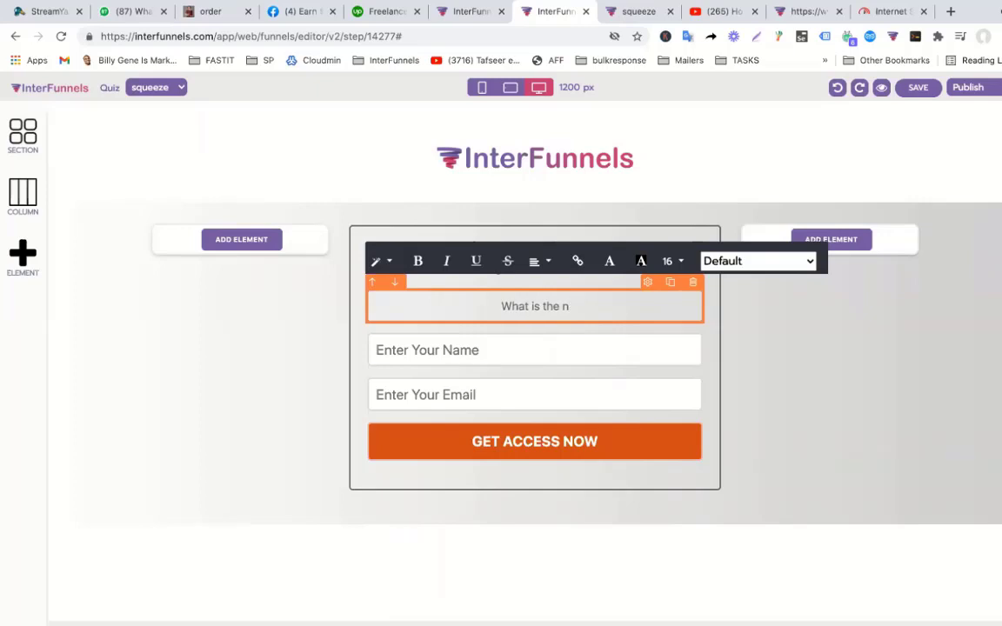
pyautogui.write('Capital ')
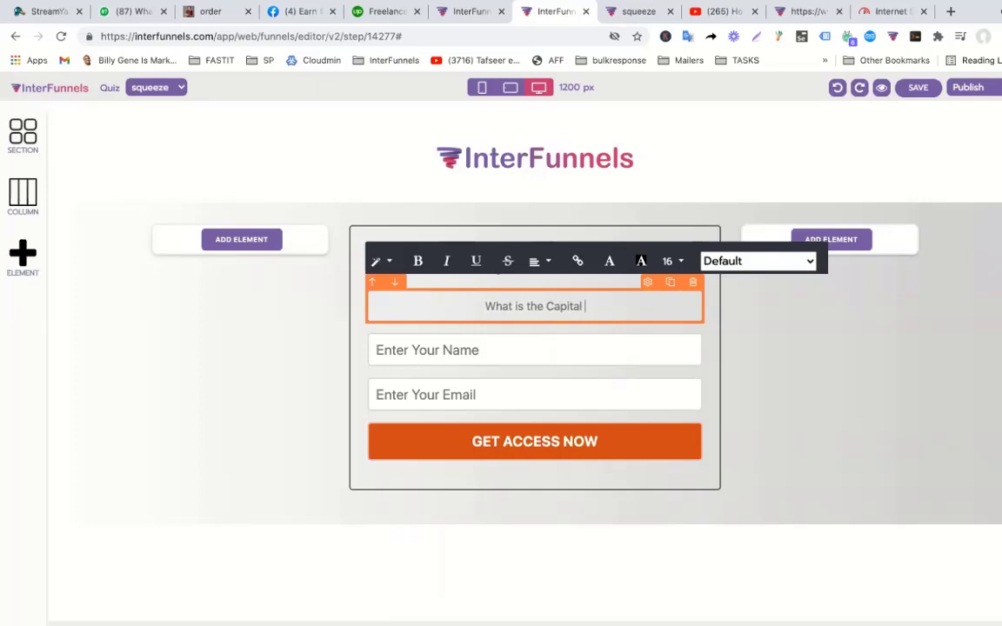
pyautogui.write('of Pakistan')
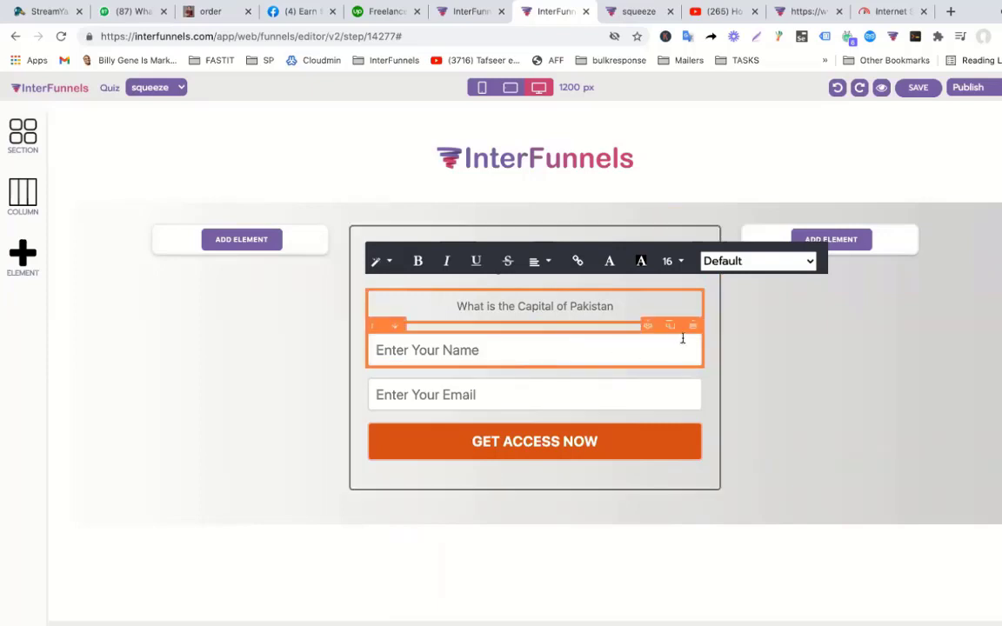
pyautogui.click(693, 327)
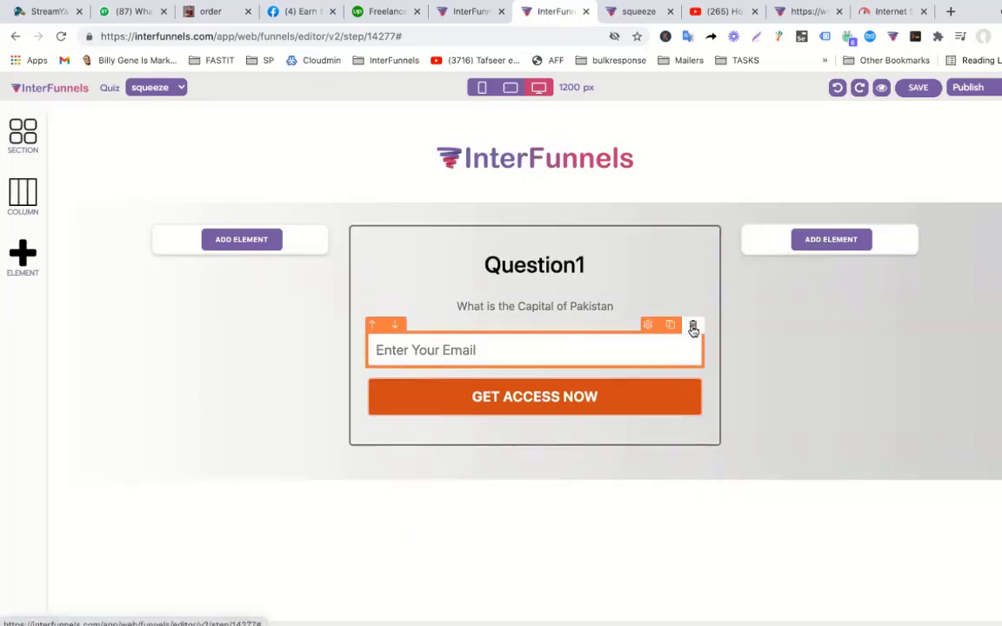
pyautogui.click(693, 327)
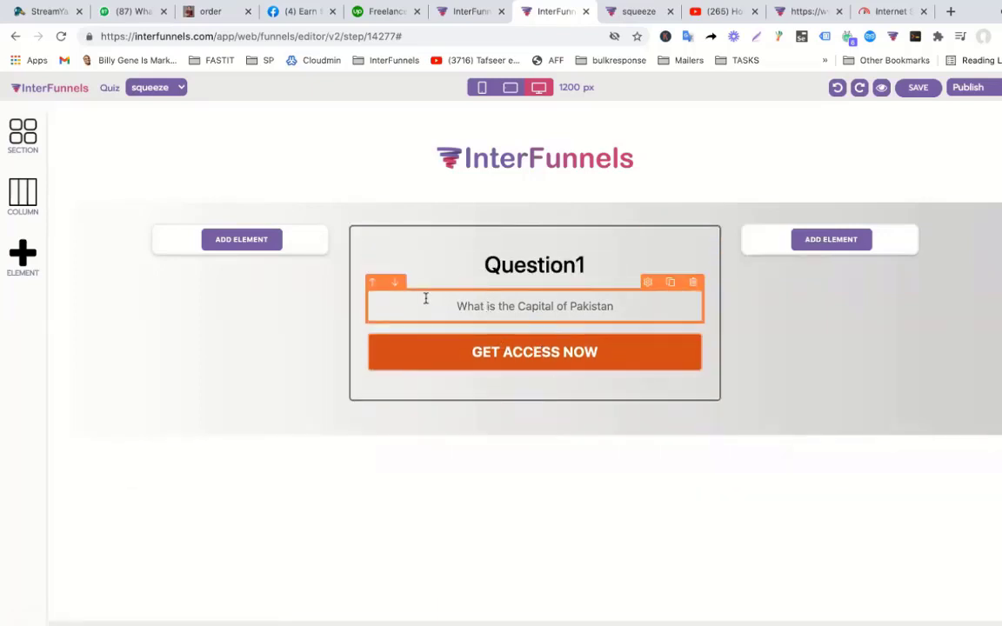
pyautogui.click(29, 259)
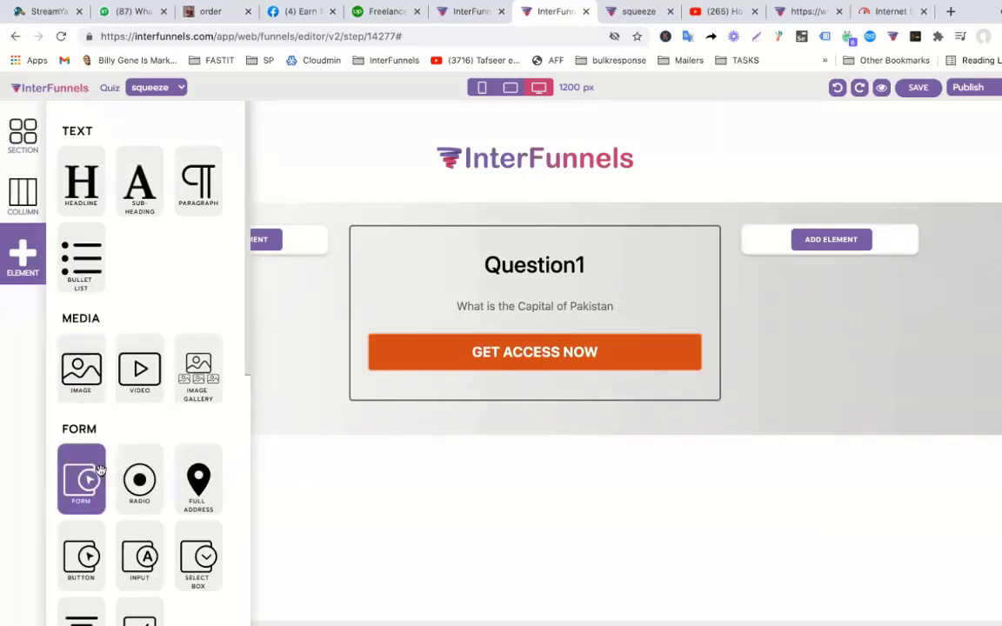
pyautogui.click(132, 470)
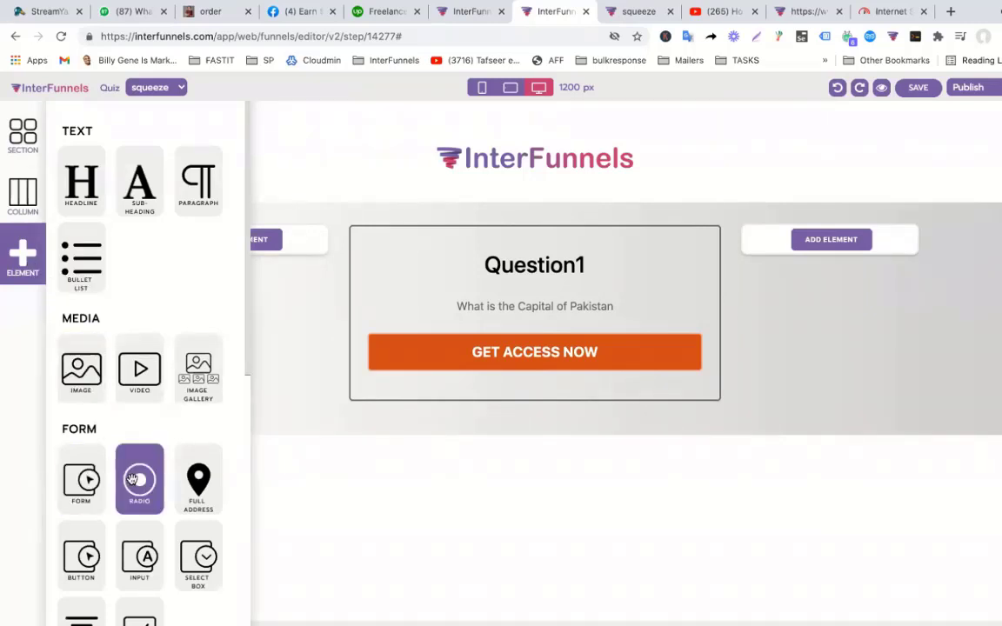
pyautogui.moveTo(131, 479); pyautogui.dragTo(461, 378)
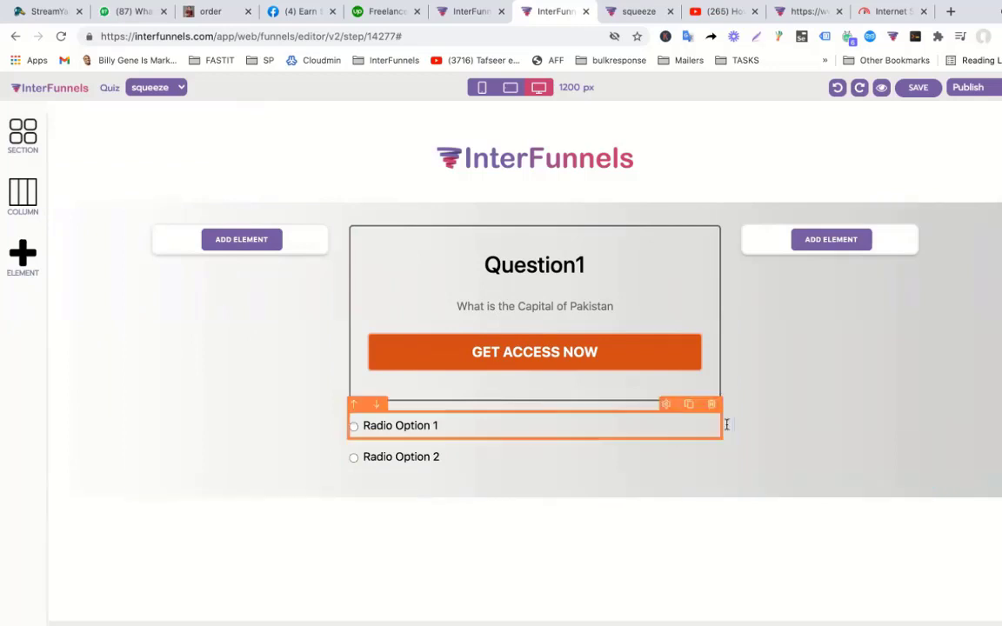
pyautogui.click(713, 406)
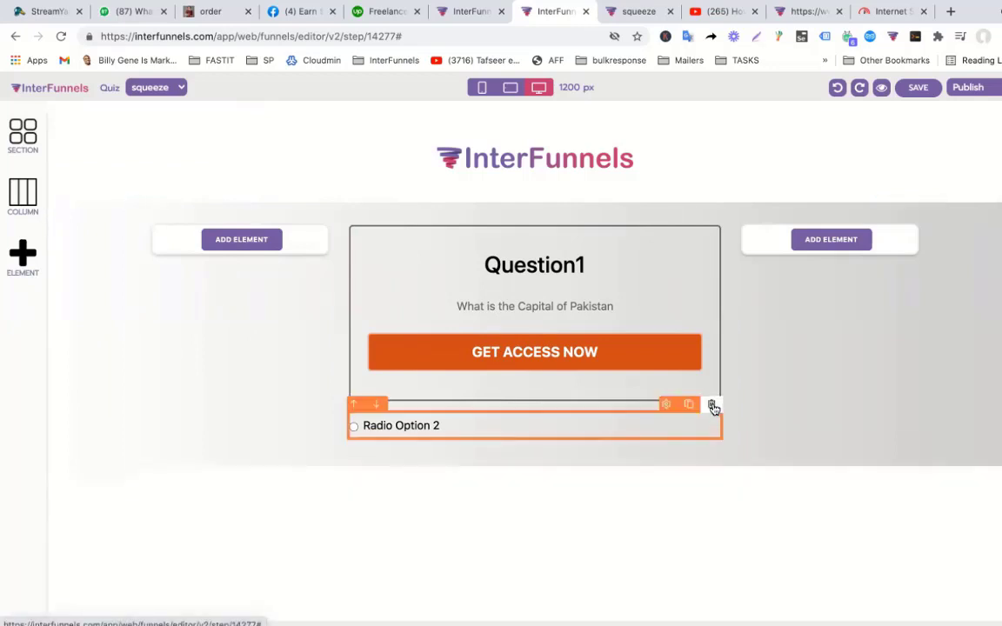
pyautogui.click(713, 405)
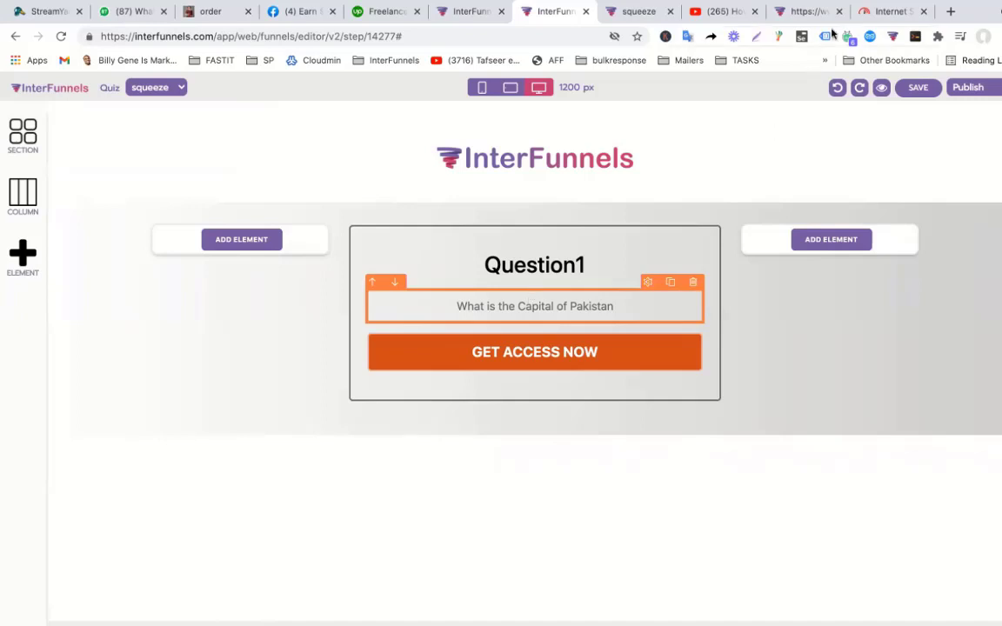
# Load interfunnels.xyz in a new Chrome tab.
pyautogui.click(951, 13)
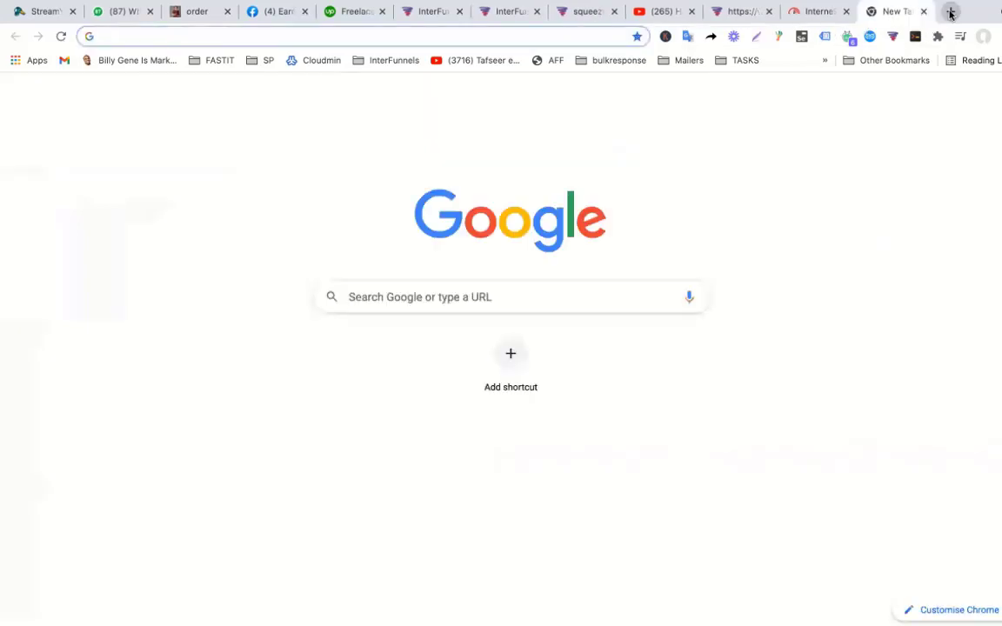
pyautogui.write('interfunnels.xyz')
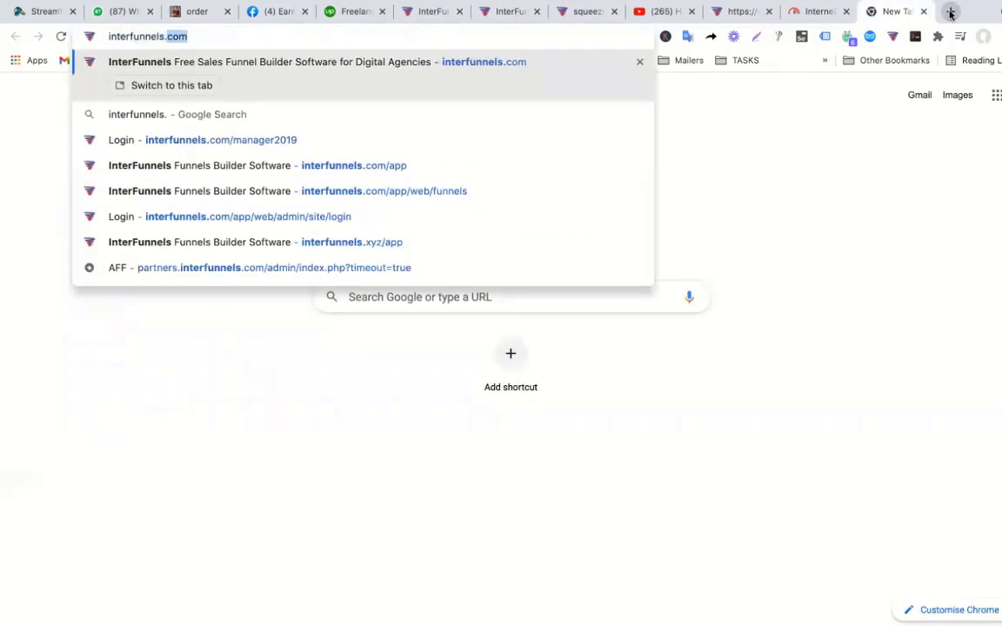
pyautogui.press('Return')
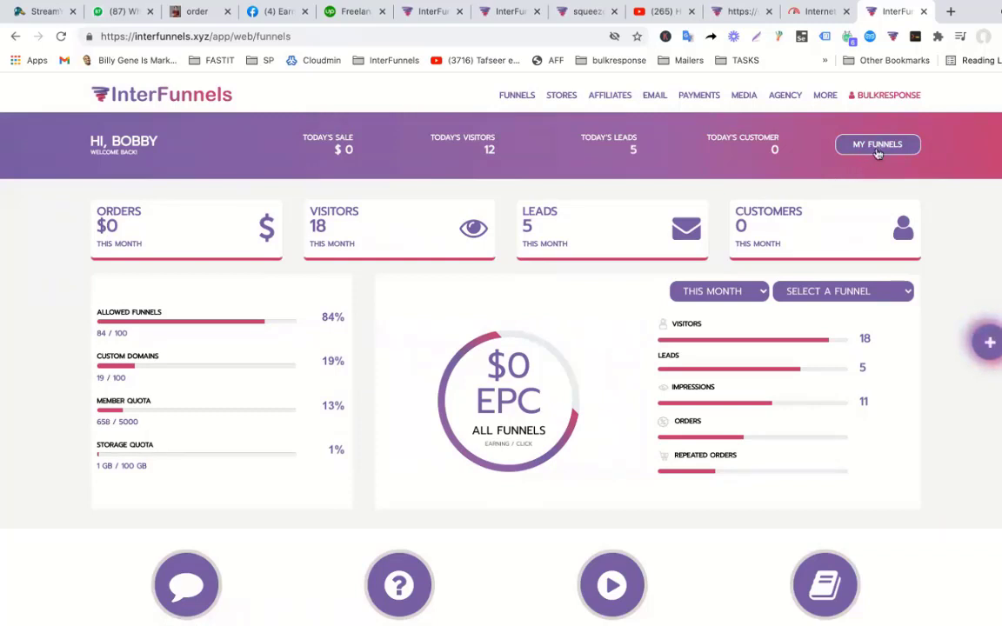
# Create an opt-in funnel named 'Quiz Funnel' and open its squeeze page in the editor.
pyautogui.click(877, 148)
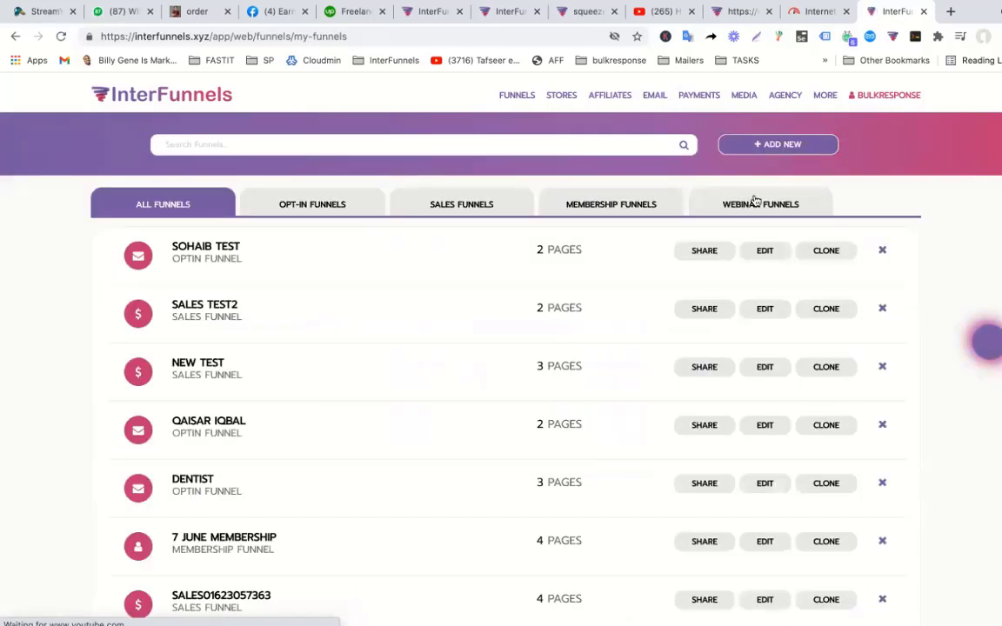
pyautogui.click(769, 147)
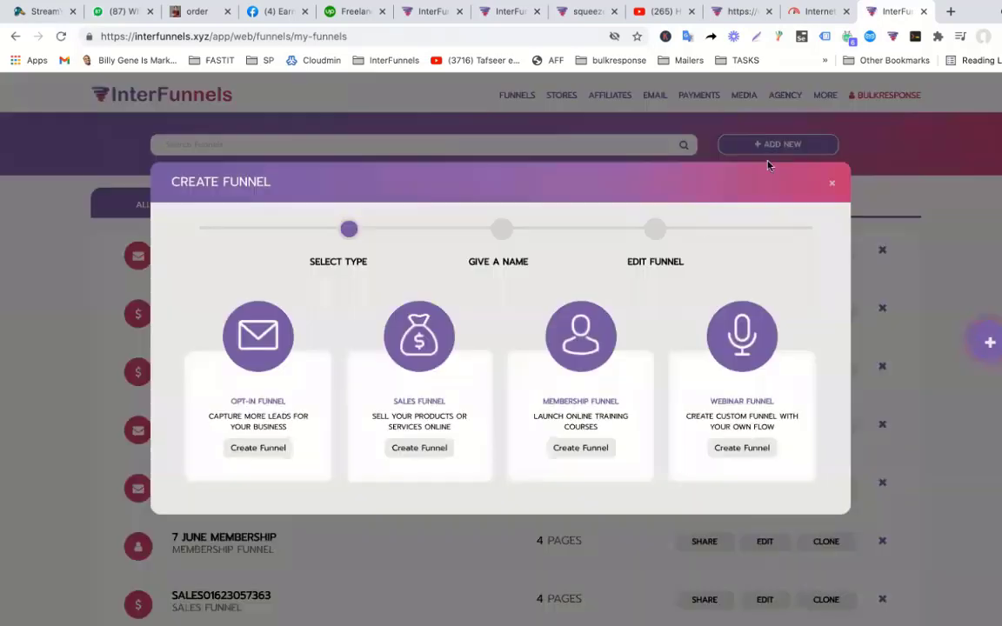
pyautogui.click(261, 449)
pyautogui.click(400, 324)
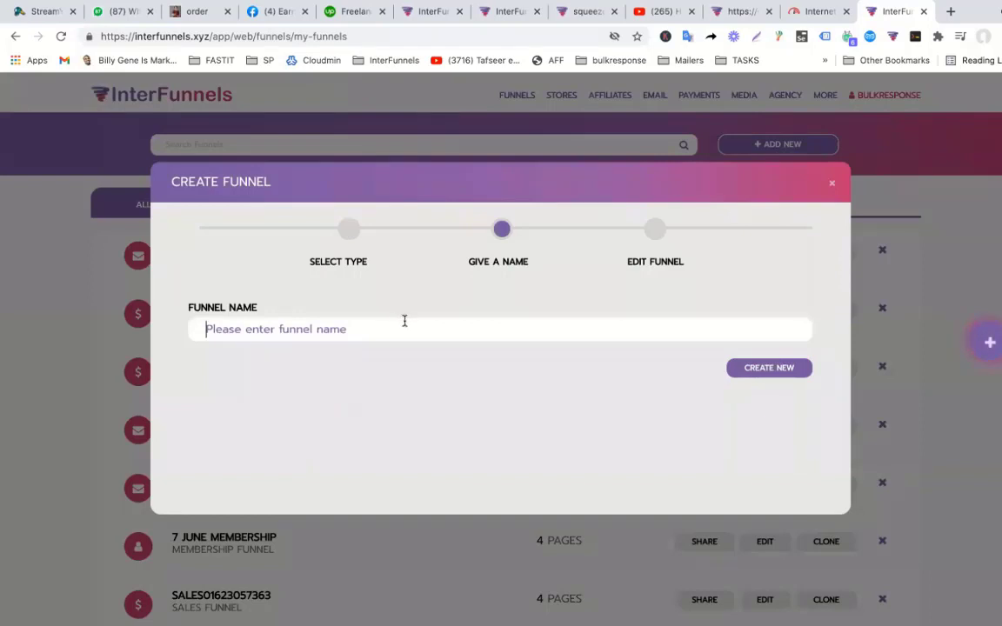
pyautogui.write('Quiz')
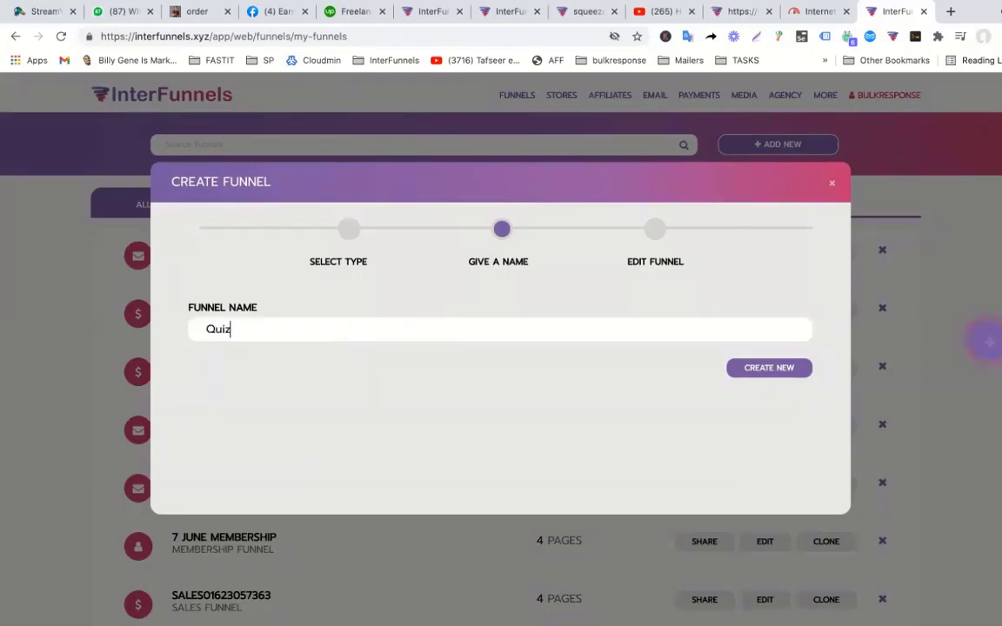
pyautogui.write(' Funnel')
pyautogui.click(765, 368)
# Finish the headline as 'Question1' and set the paragraph to 'What is name of Capital of Pakistan'.
pyautogui.write('n1')
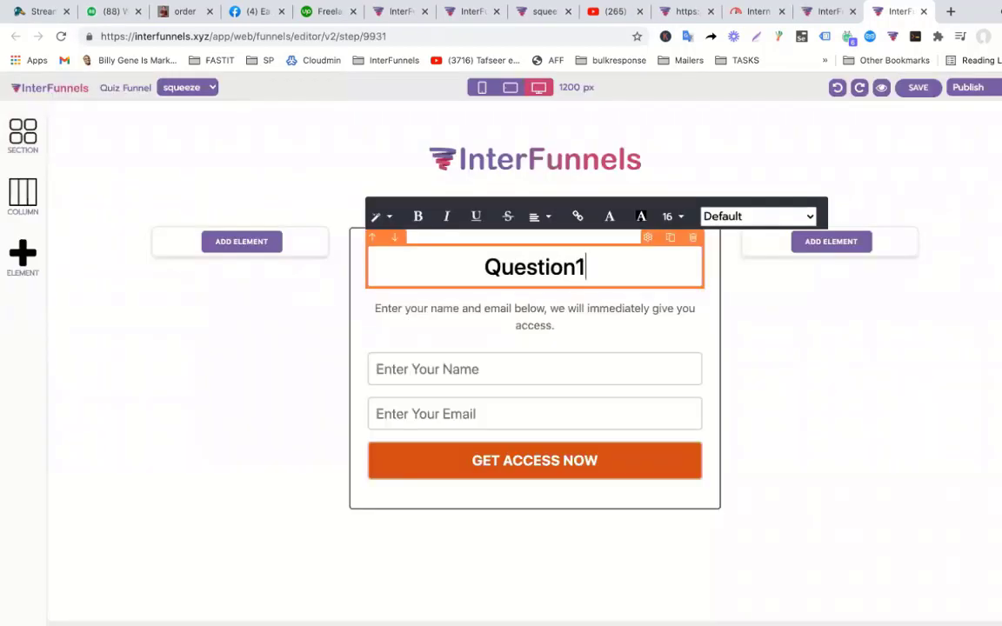
pyautogui.click(615, 320)
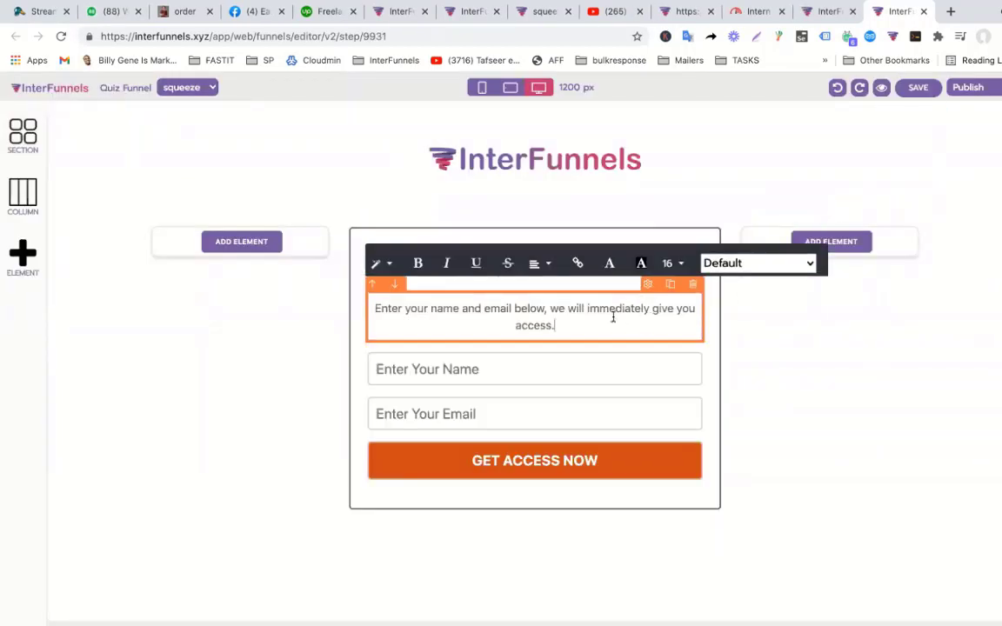
pyautogui.tripleClick(612, 319)
pyautogui.write('What i')
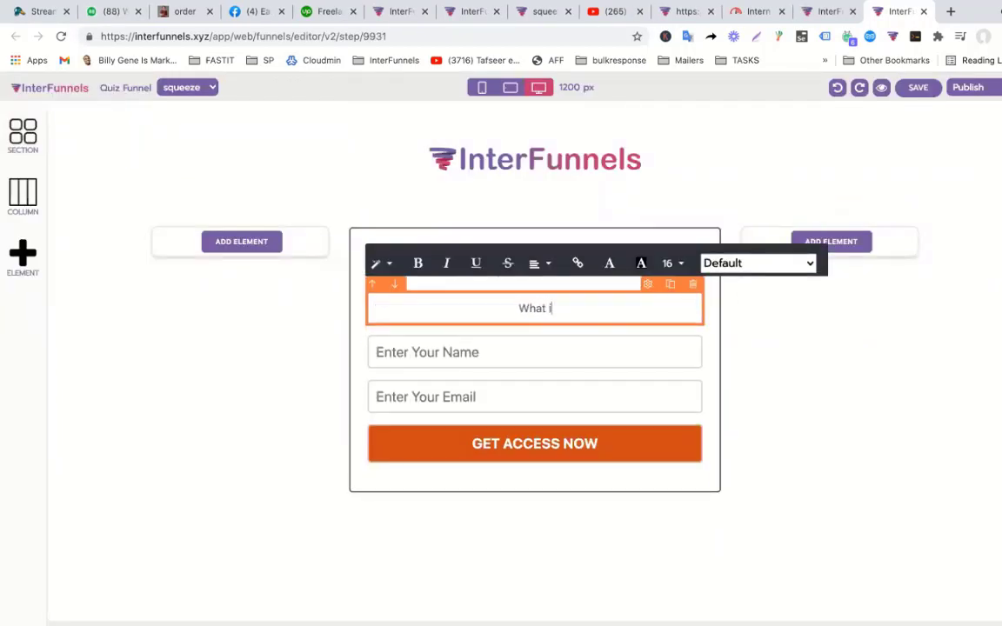
pyautogui.write('s name of Capita')
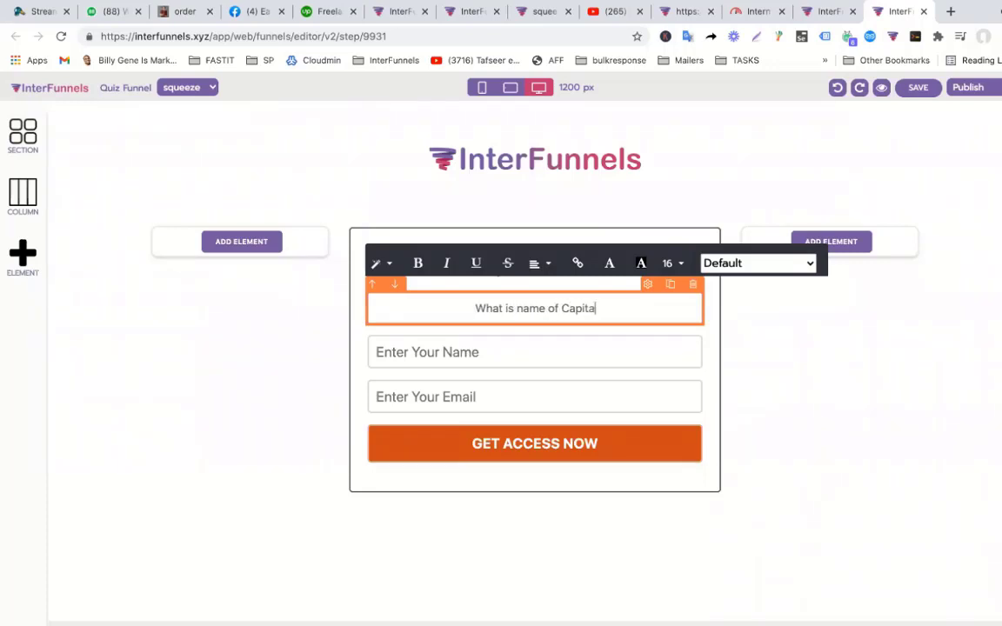
pyautogui.write('l of Pakistan')
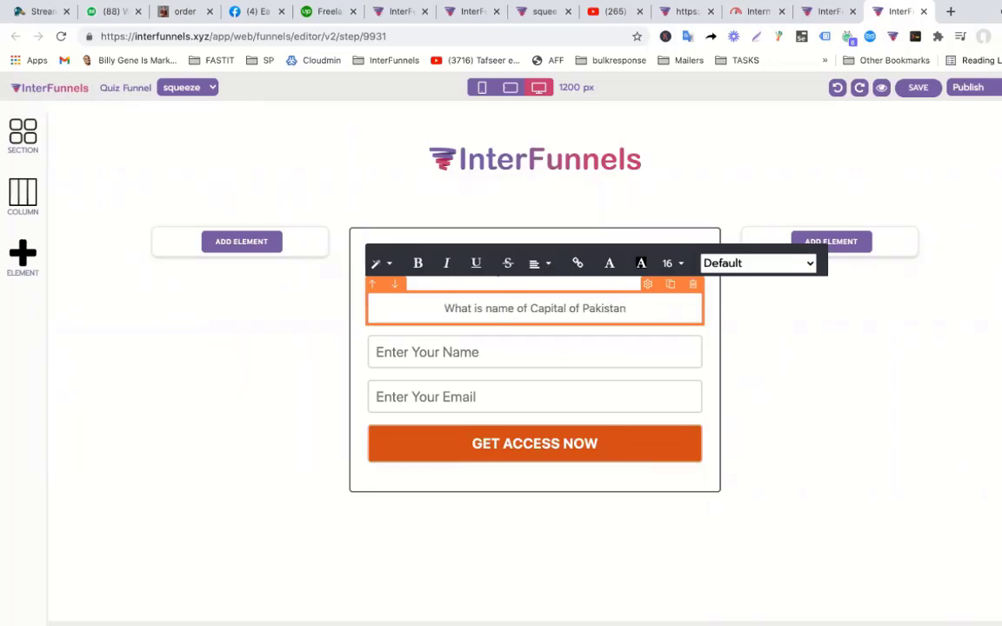
pyautogui.click(26, 273)
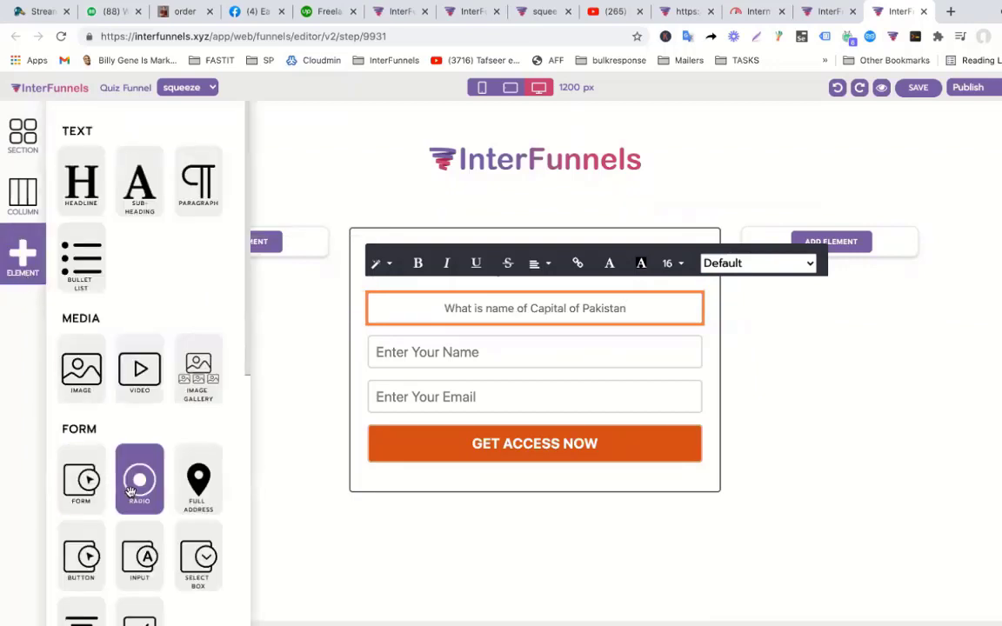
# Place a radio list above the name field and label its first option 'Lahore'.
pyautogui.moveTo(131, 492); pyautogui.dragTo(439, 353)
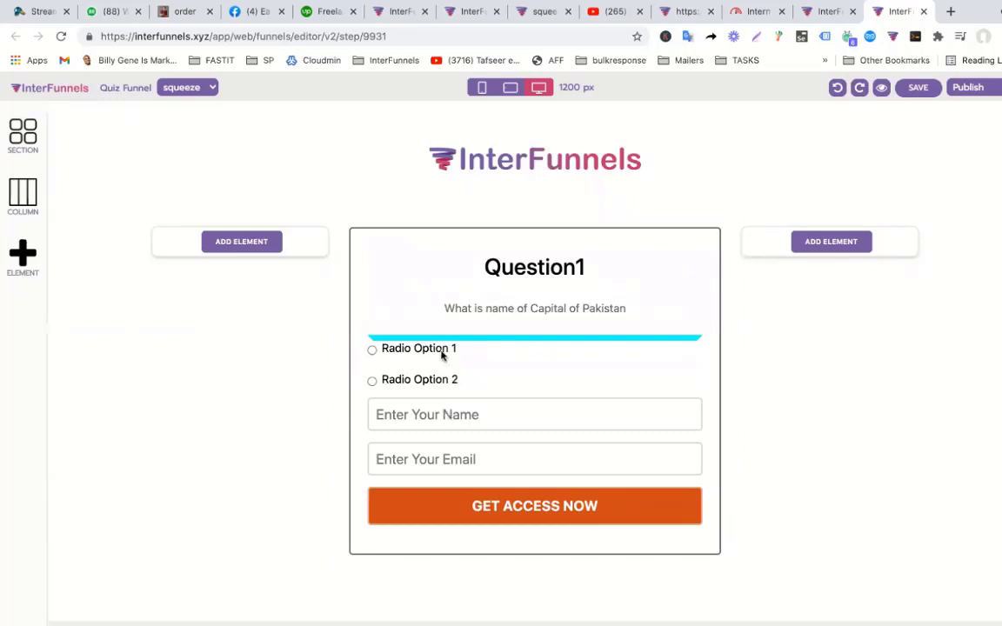
pyautogui.tripleClick(436, 351)
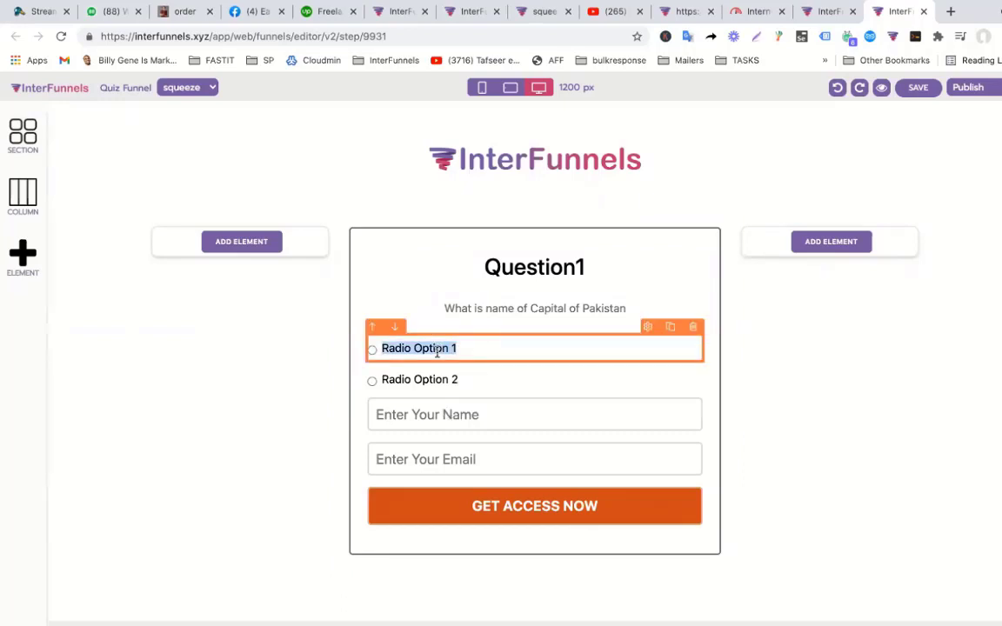
pyautogui.click(452, 352)
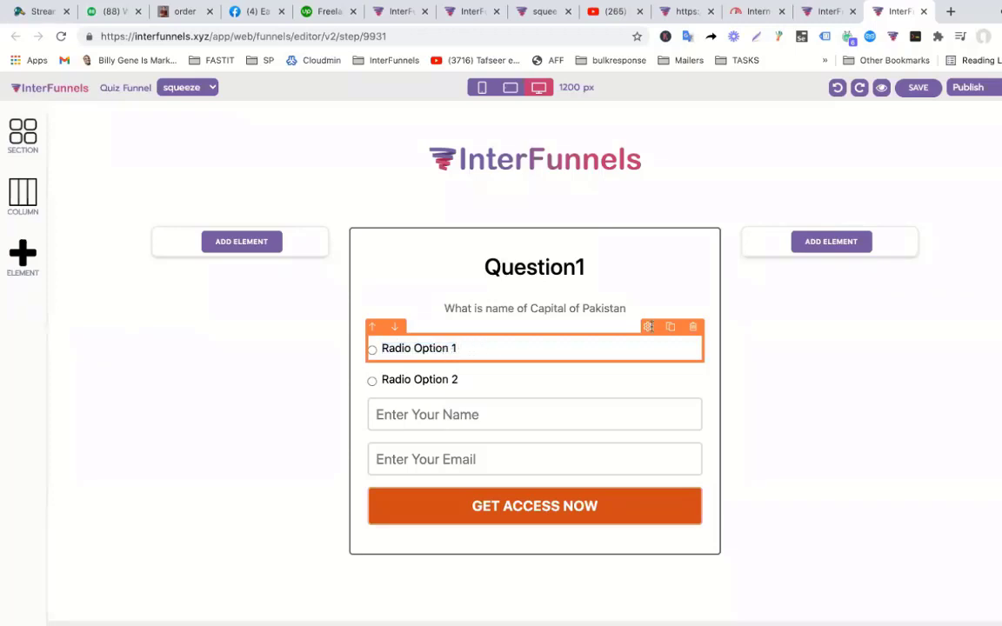
pyautogui.click(649, 326)
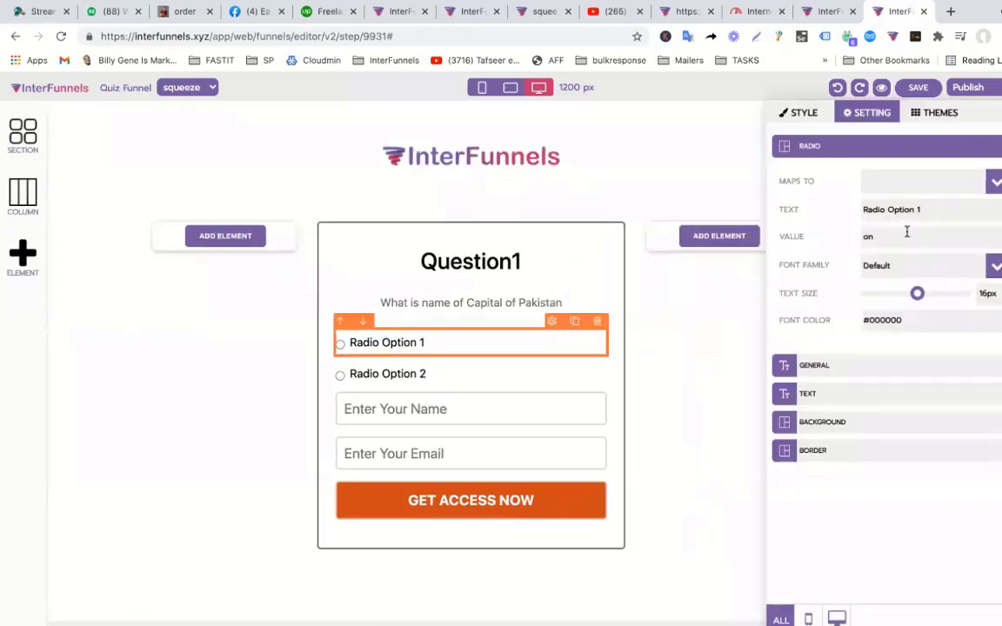
pyautogui.tripleClick(925, 209)
pyautogui.write('Lahore')
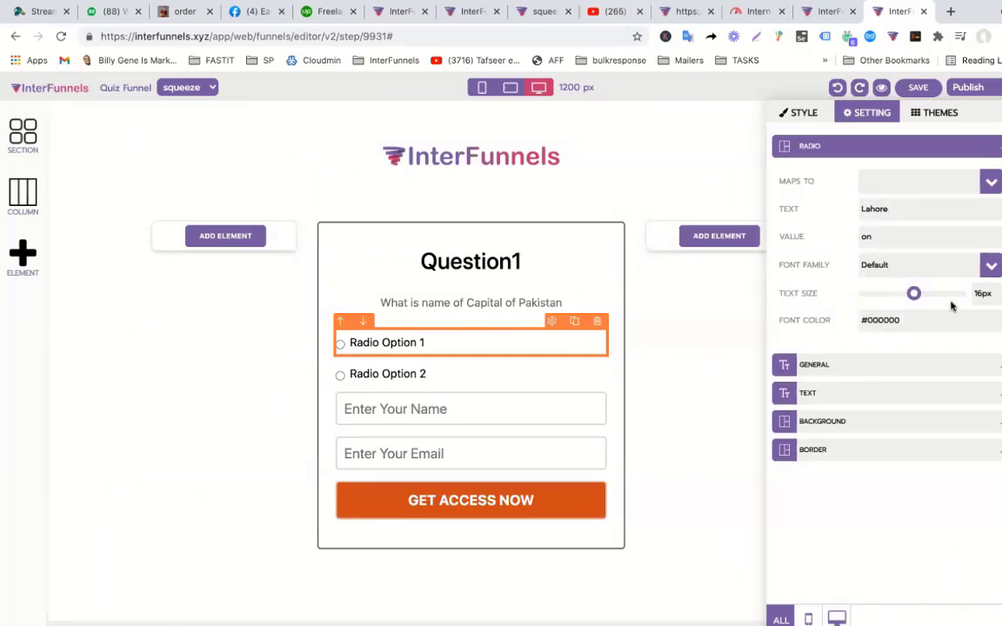
pyautogui.click(469, 406)
# Label the second option 'Karachi' and map both Karachi and Lahore to Custom Field 1.
pyautogui.click(468, 383)
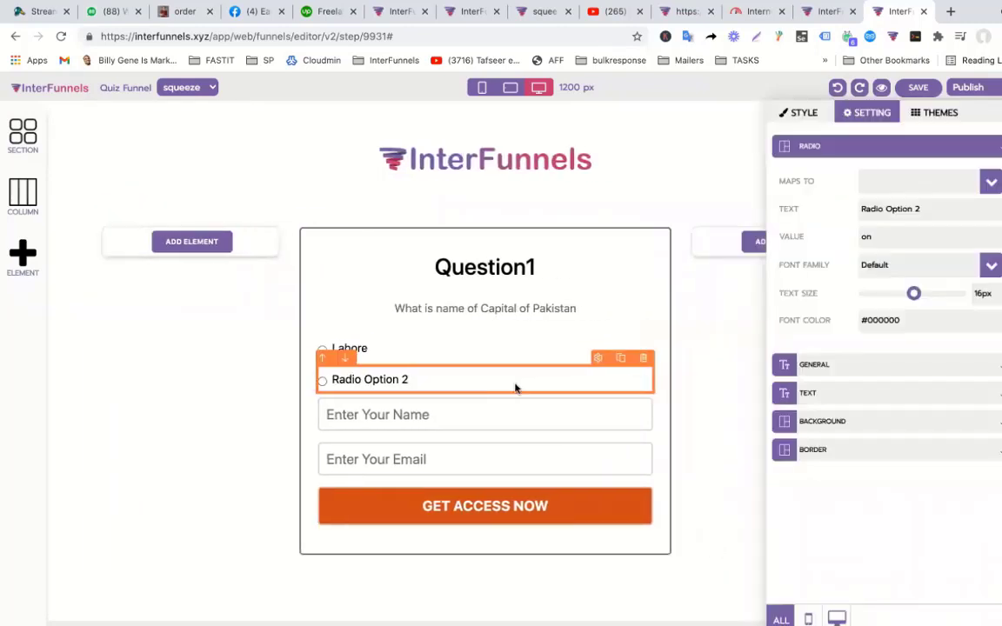
pyautogui.tripleClick(926, 208)
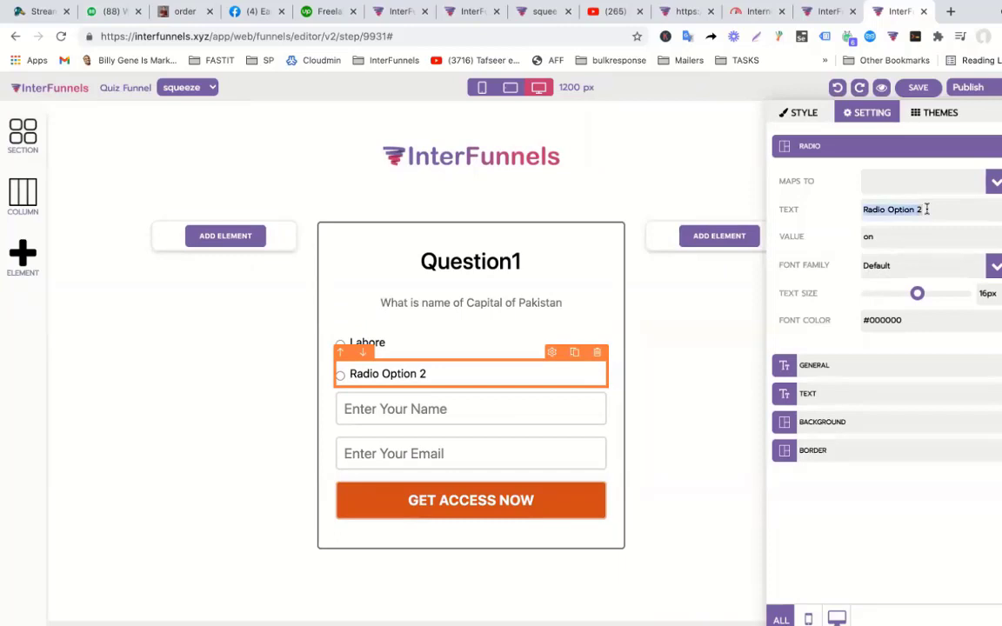
pyautogui.write('Karachi')
pyautogui.click(927, 181)
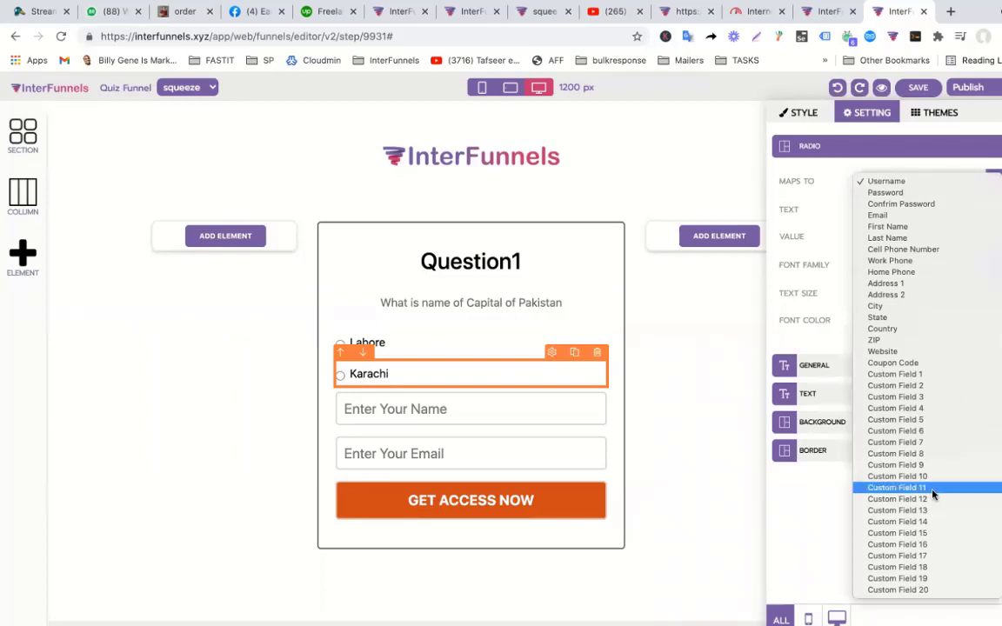
pyautogui.click(926, 374)
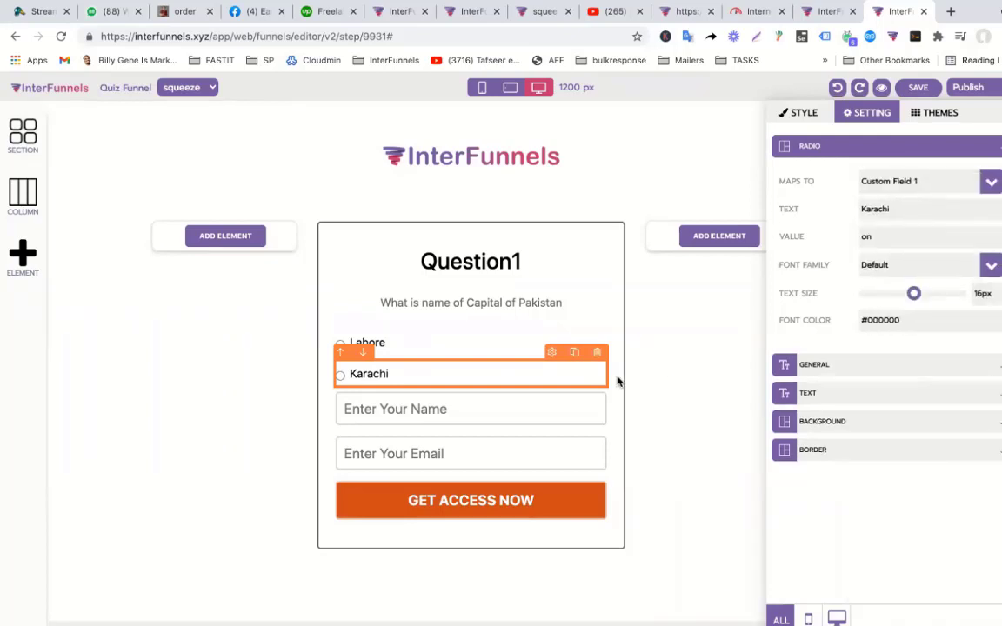
pyautogui.click(509, 403)
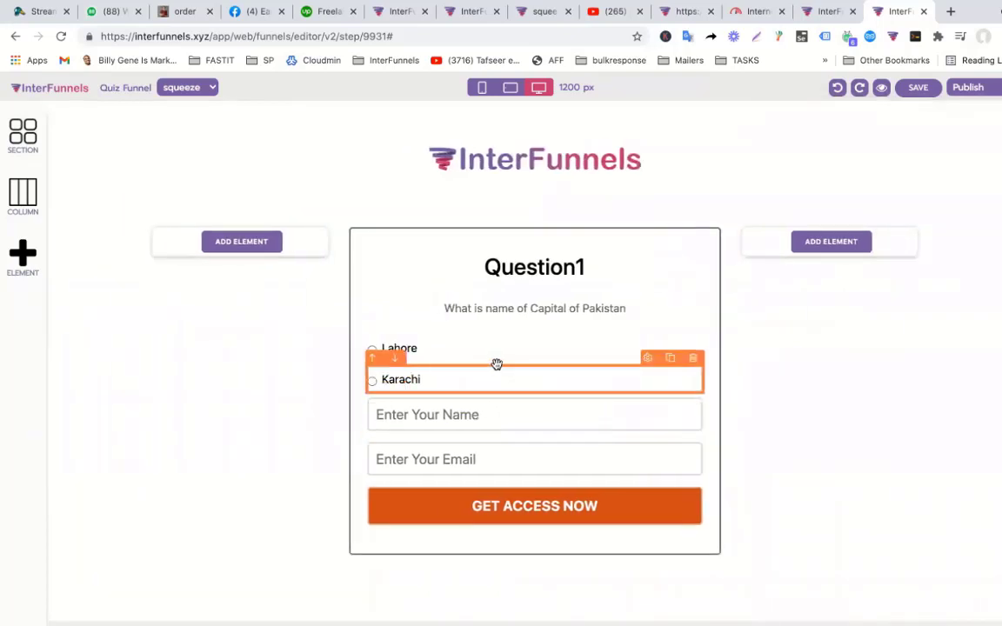
pyautogui.click(441, 354)
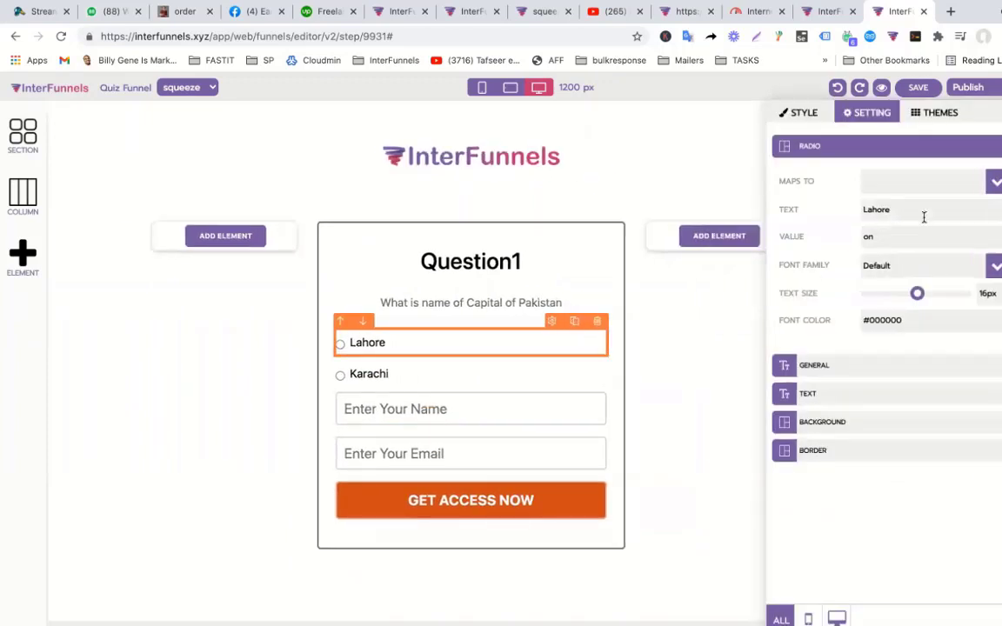
pyautogui.click(996, 183)
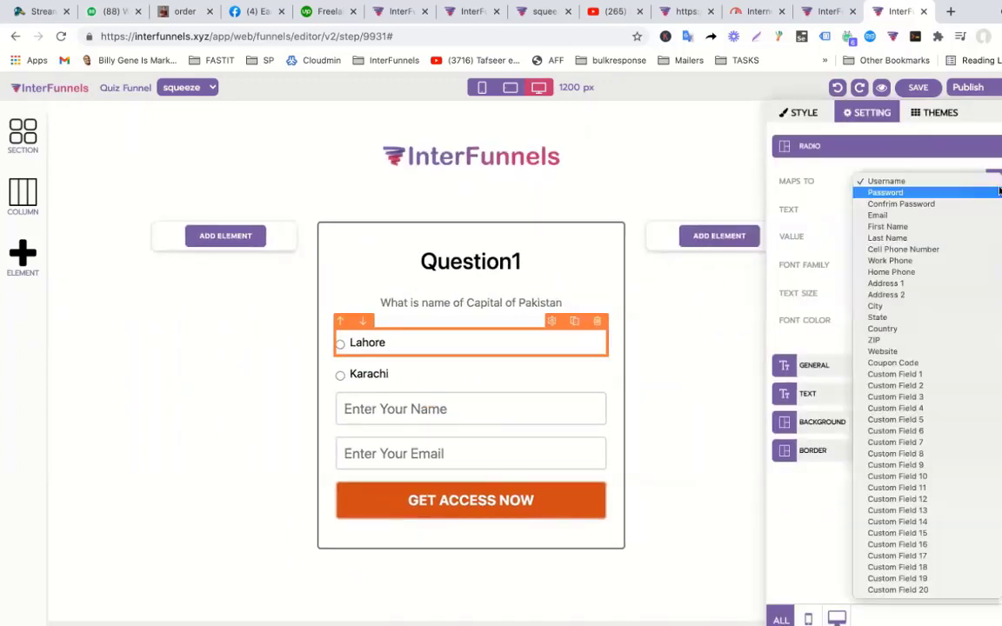
pyautogui.click(907, 379)
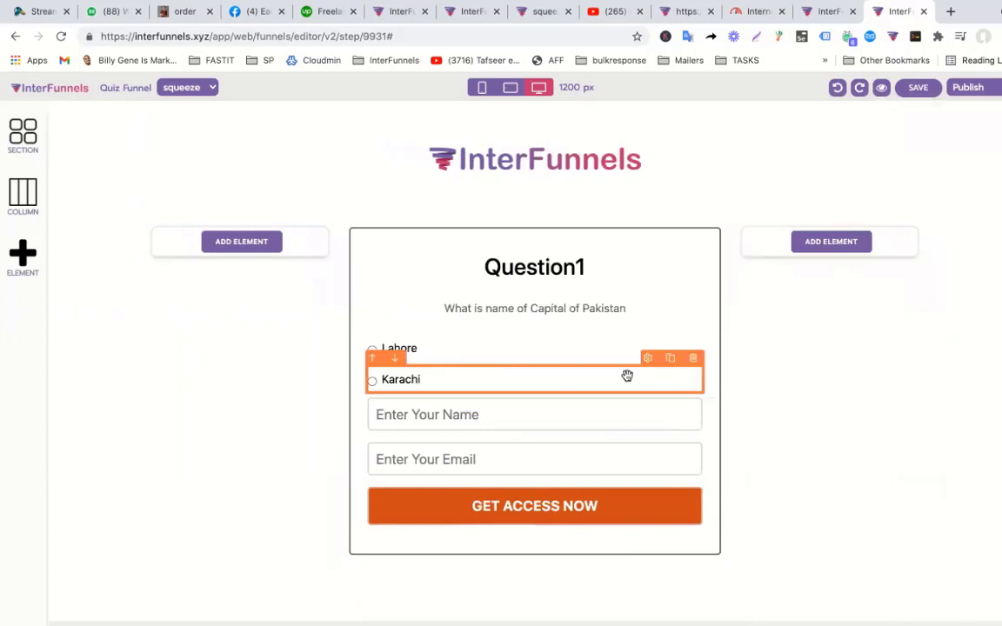
# Duplicate the Karachi option twice and relabel the copies 'Islamabad' and 'Multan'.
pyautogui.click(670, 358)
pyautogui.click(670, 388)
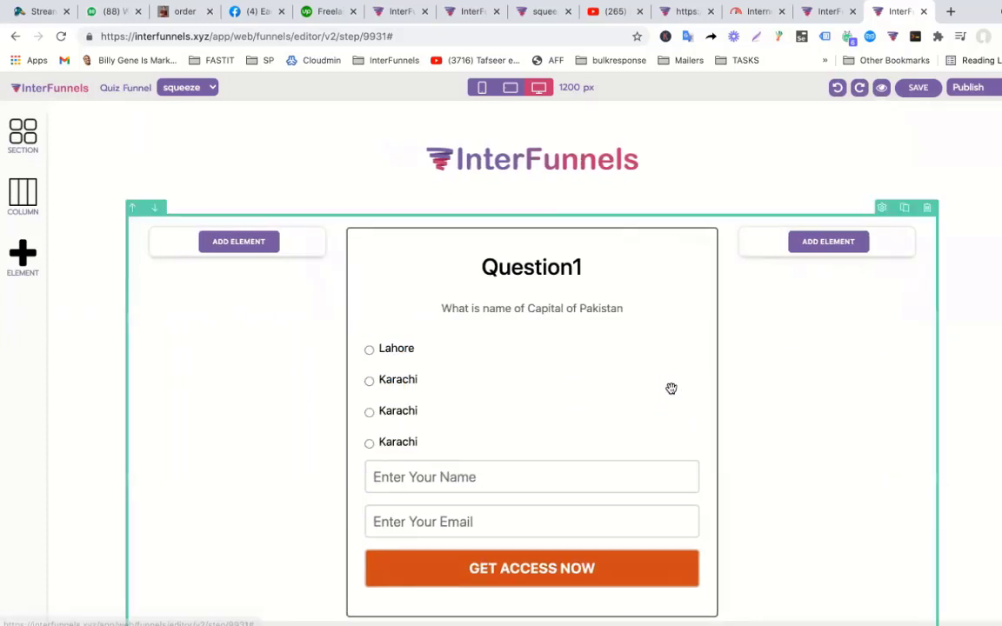
pyautogui.click(493, 417)
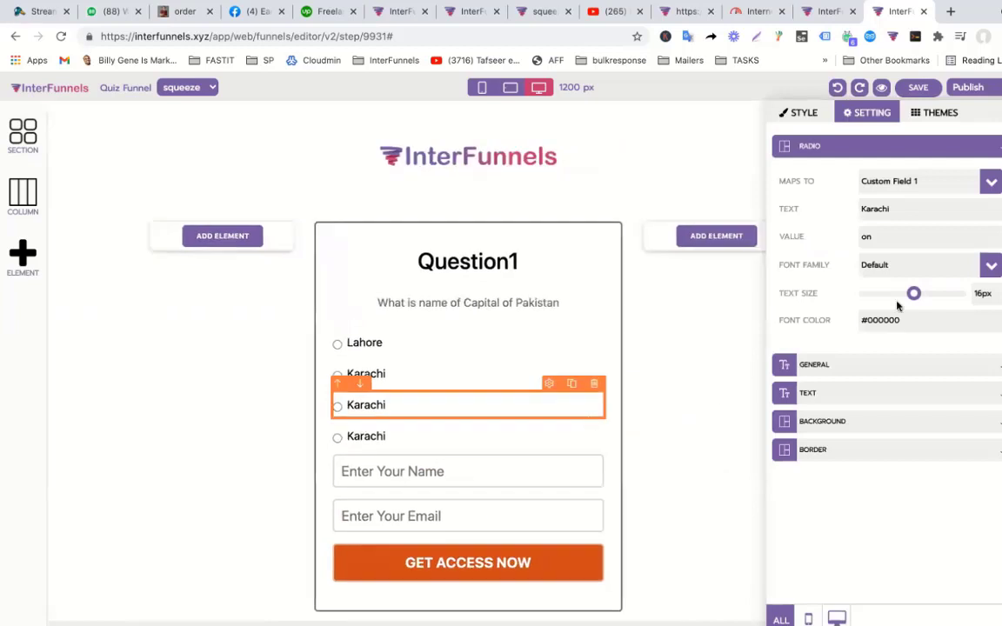
pyautogui.doubleClick(909, 209)
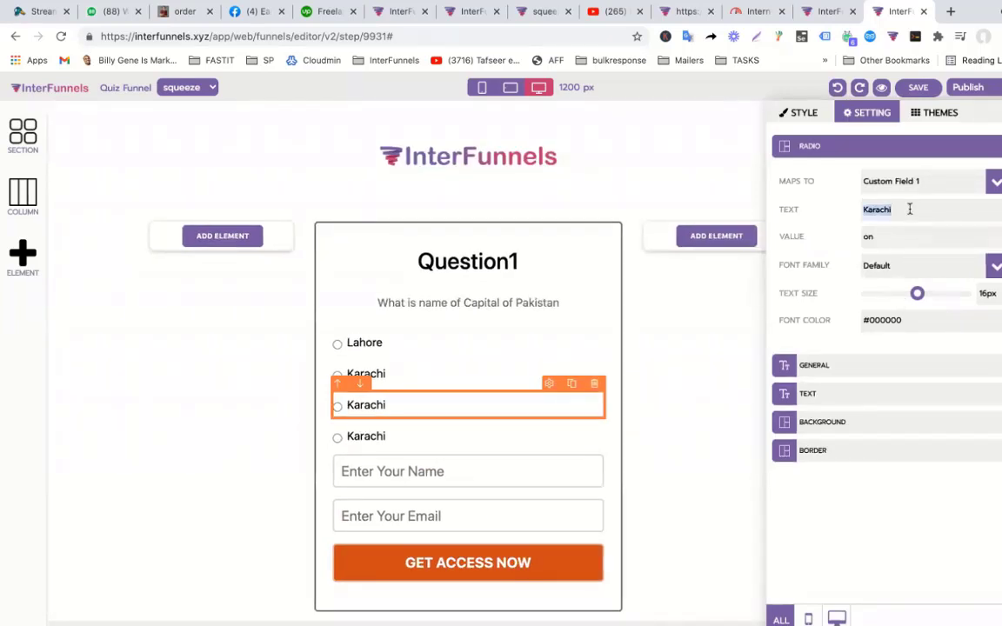
pyautogui.write('Islamabad')
pyautogui.click(453, 419)
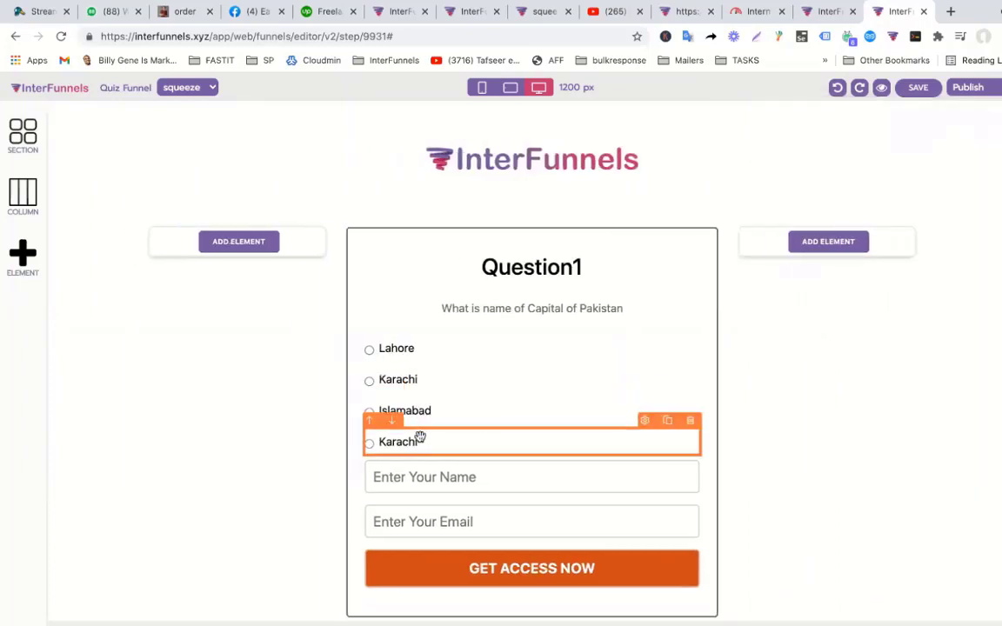
pyautogui.click(421, 441)
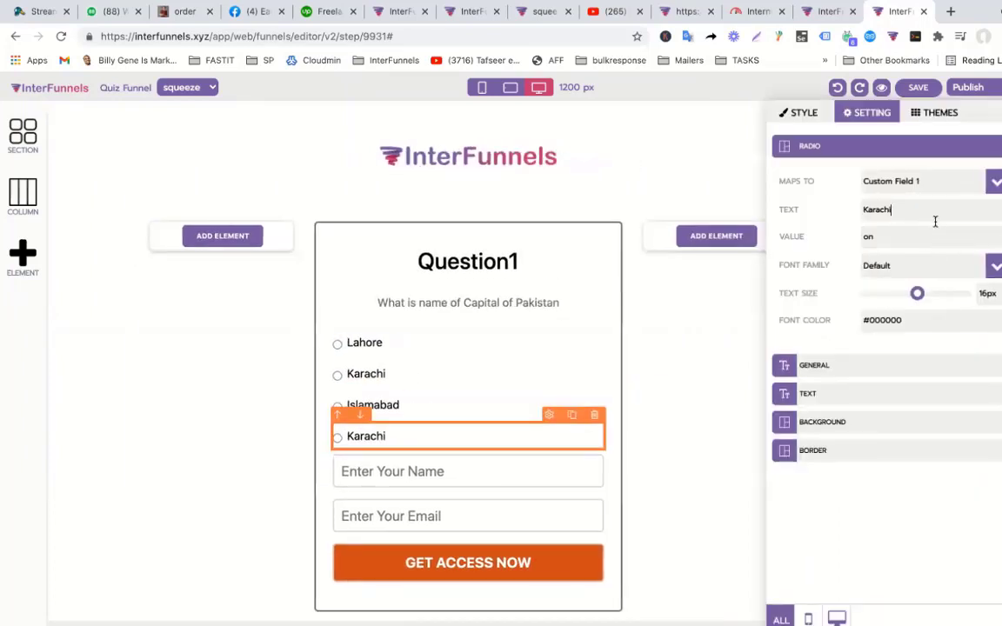
pyautogui.doubleClick(935, 219)
pyautogui.write('Multan')
pyautogui.click(578, 470)
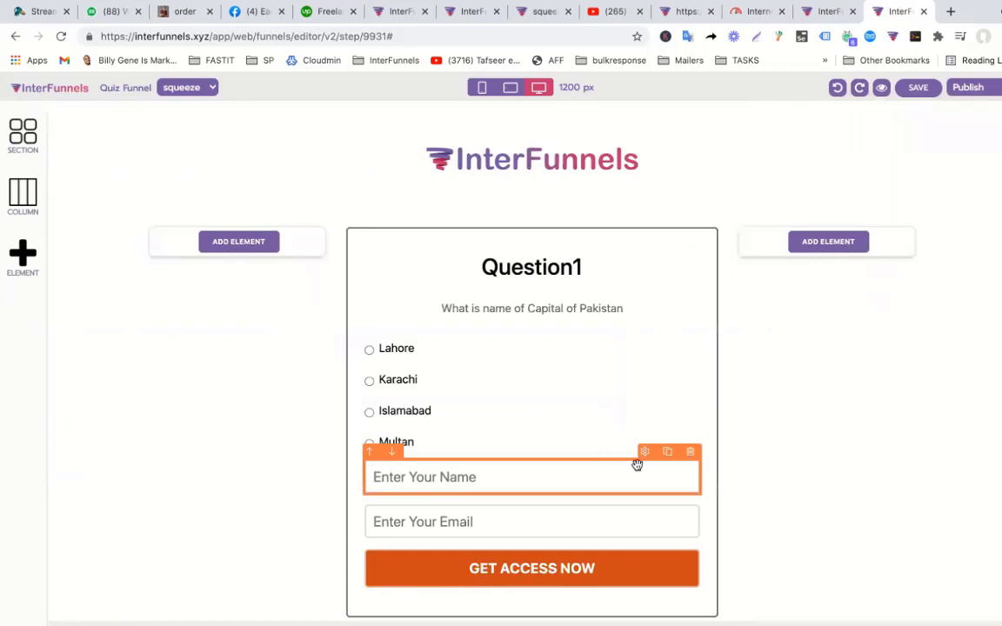
# Delete the name and email fields, save the Question1 page, and close the editor.
pyautogui.click(689, 453)
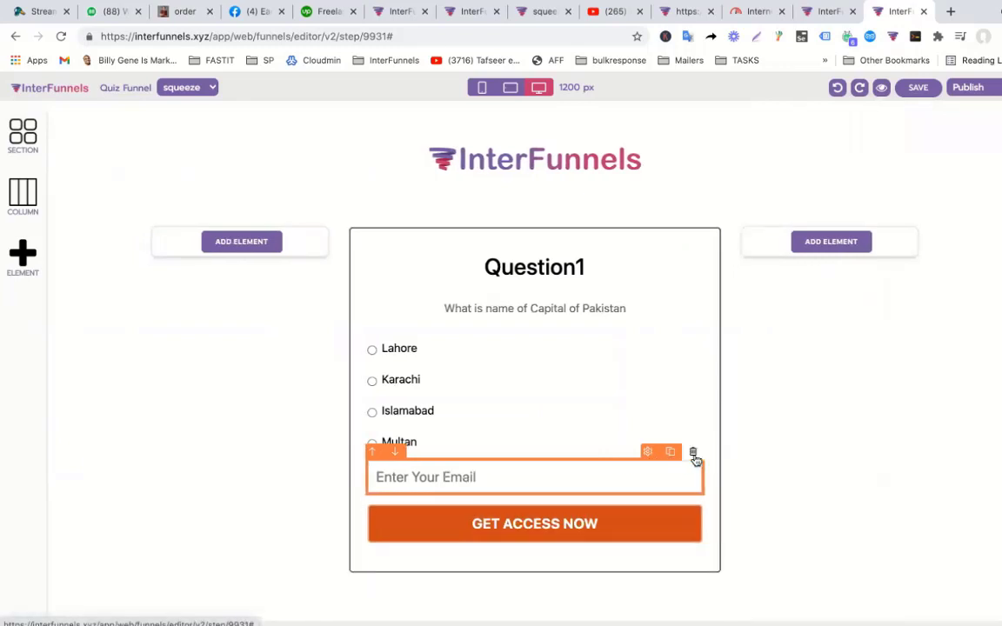
pyautogui.click(694, 454)
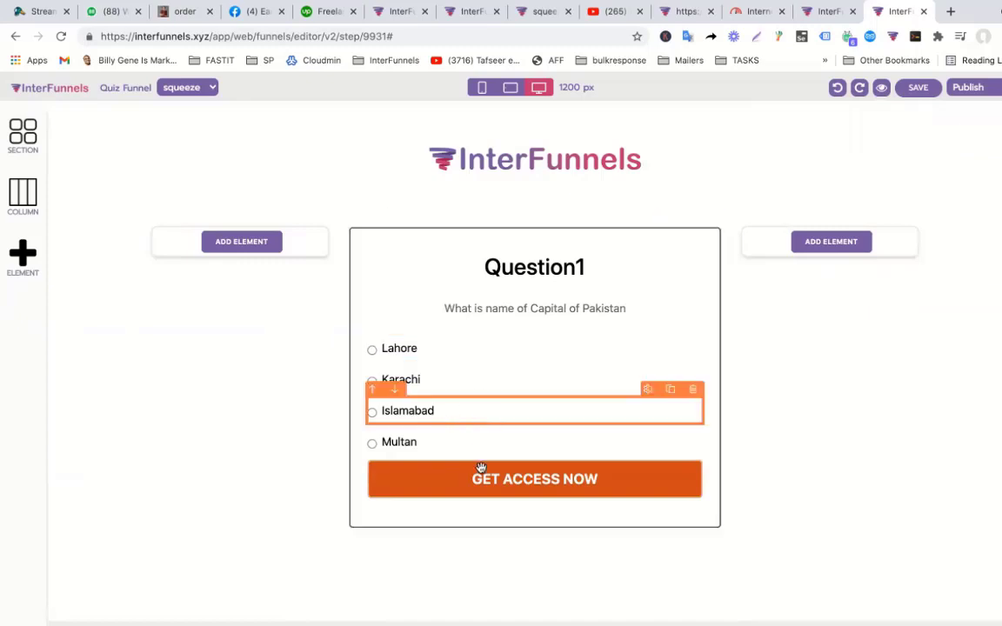
pyautogui.click(921, 89)
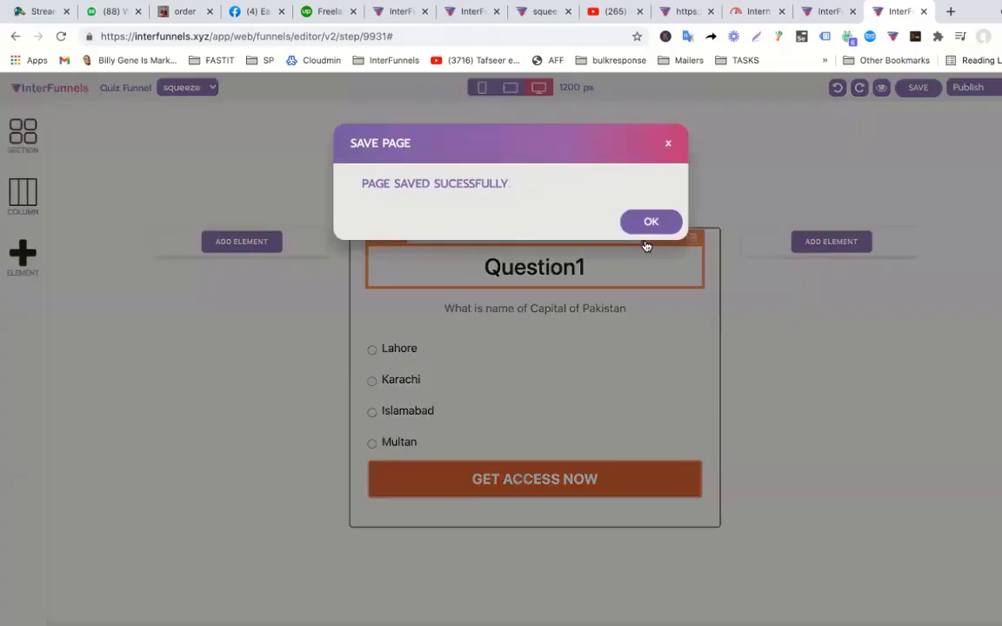
pyautogui.click(653, 222)
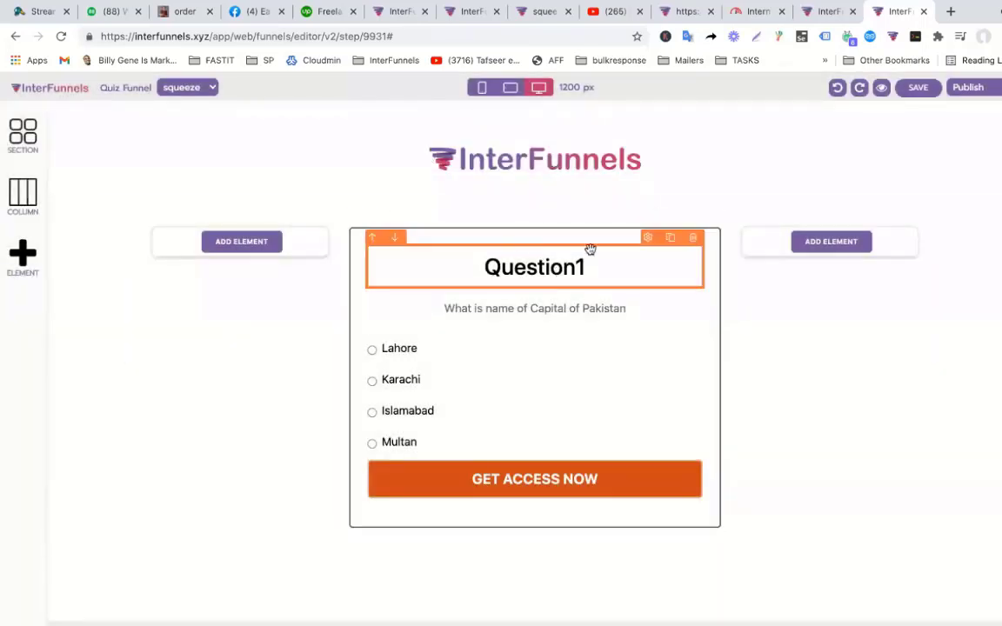
pyautogui.click(924, 12)
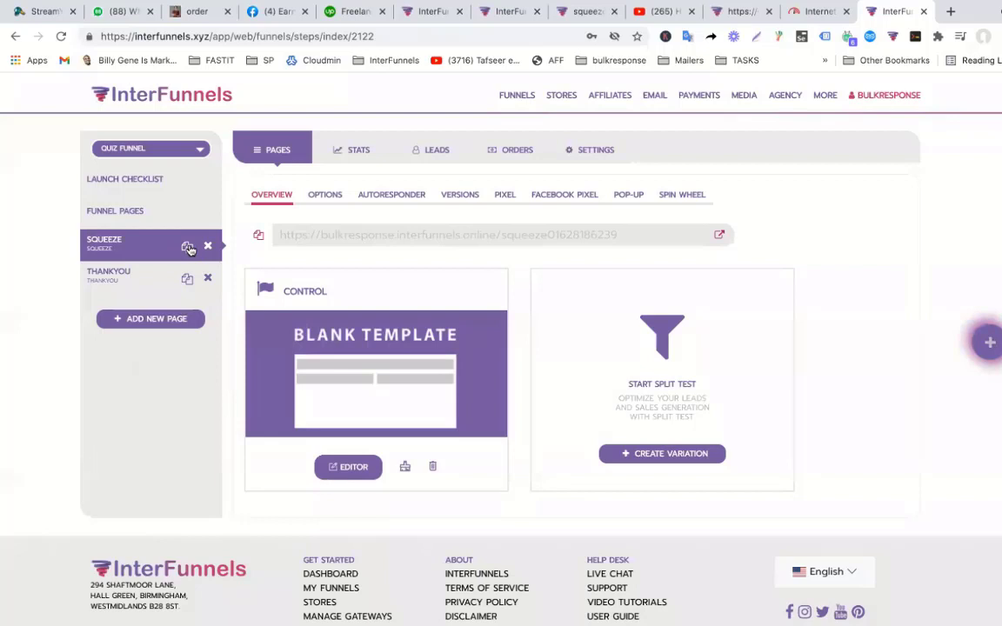
# In the page options, rename the squeeze page to Q1.
pyautogui.click(317, 198)
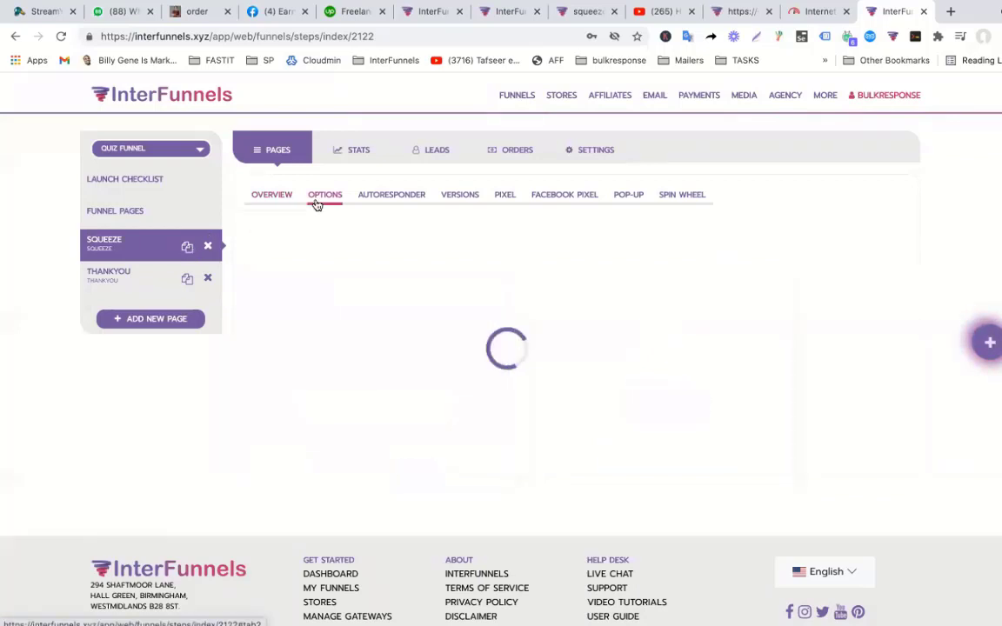
pyautogui.moveTo(309, 285); pyautogui.dragTo(203, 289)
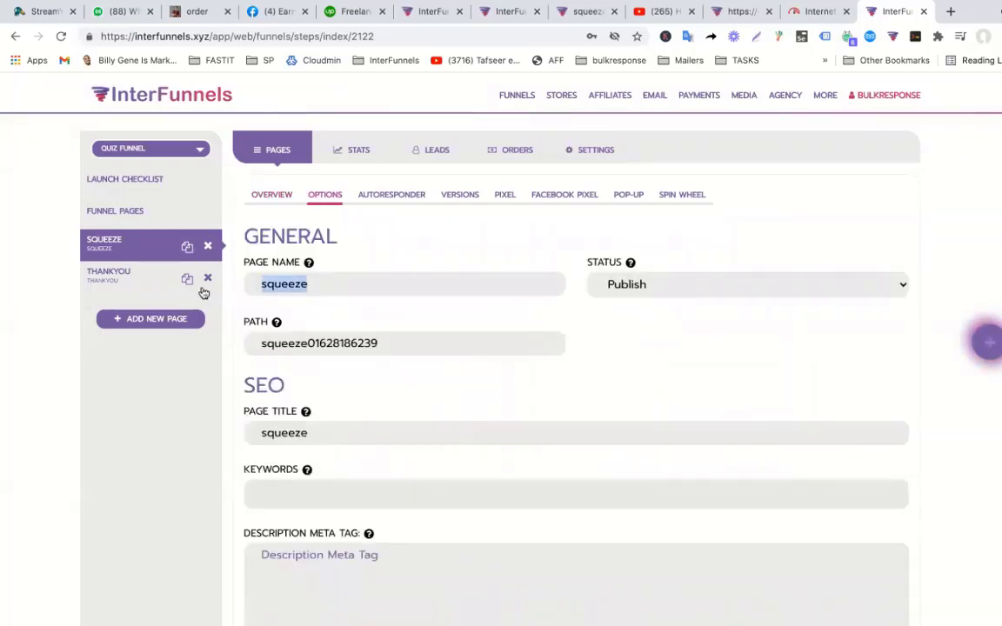
pyautogui.write('Q1')
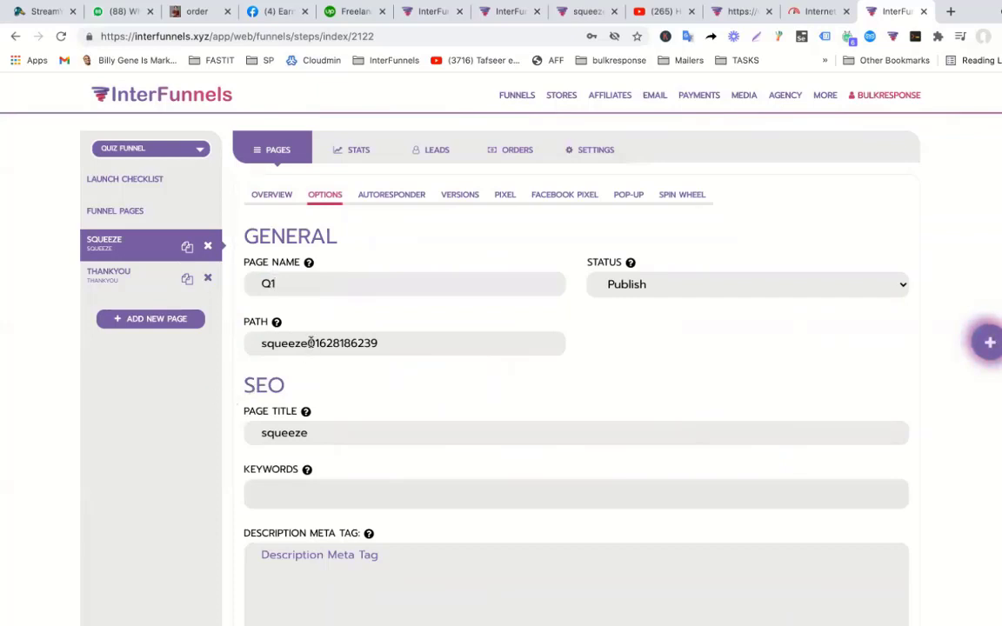
pyautogui.scroll(-5, 333, 333)
pyautogui.scroll(1, 334, 330)
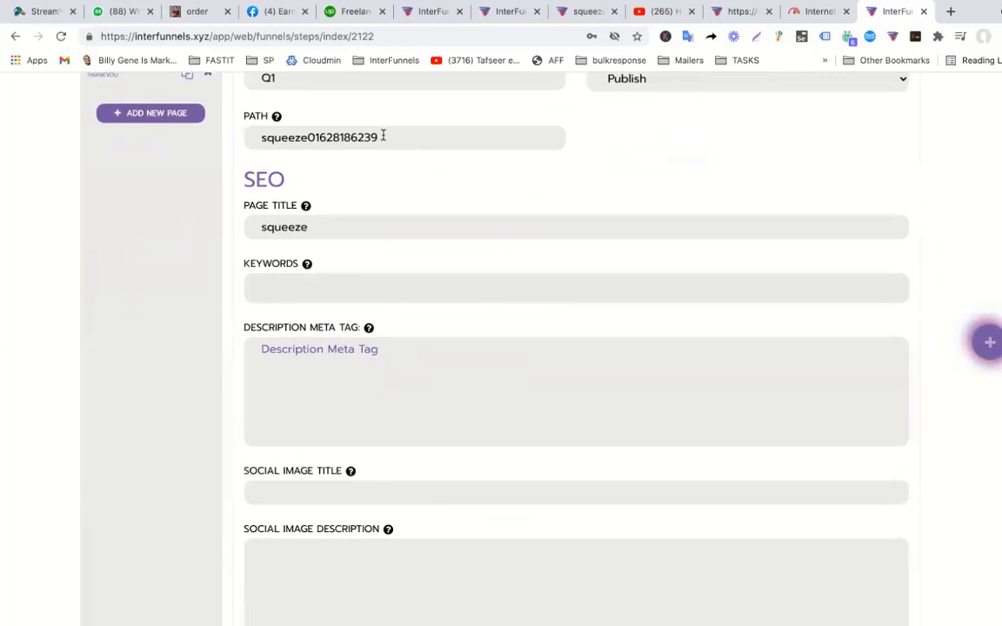
# Change the page path to q1 and save the page settings.
pyautogui.moveTo(383, 136); pyautogui.dragTo(240, 129)
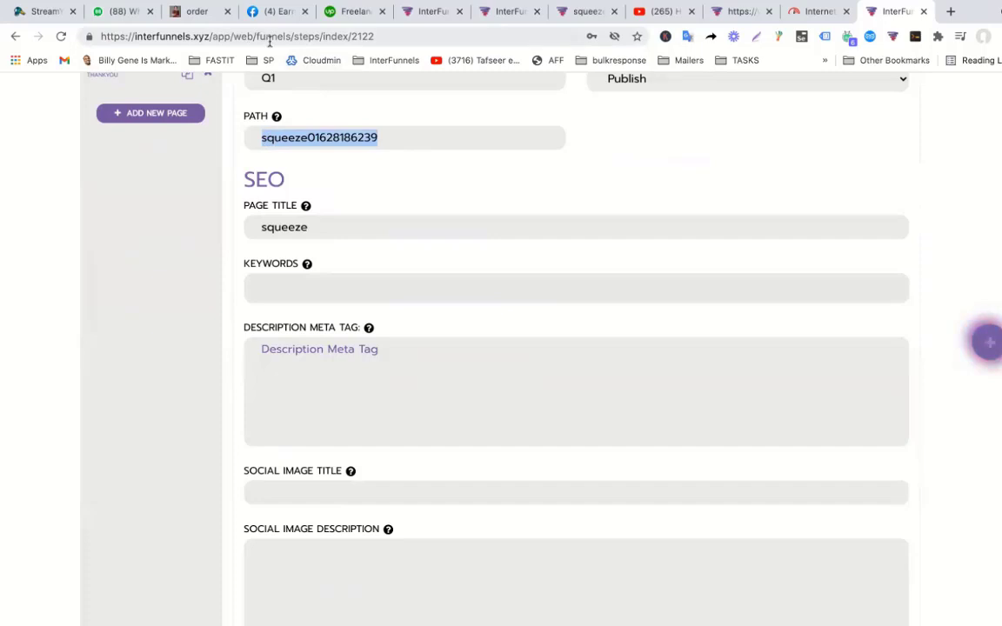
pyautogui.click(394, 136)
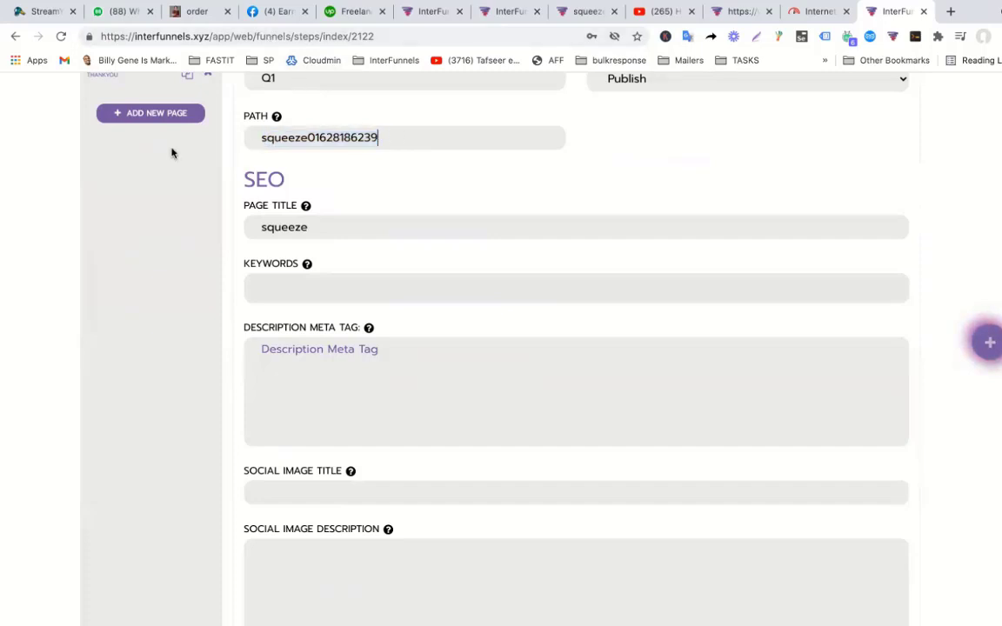
pyautogui.press('super+a')
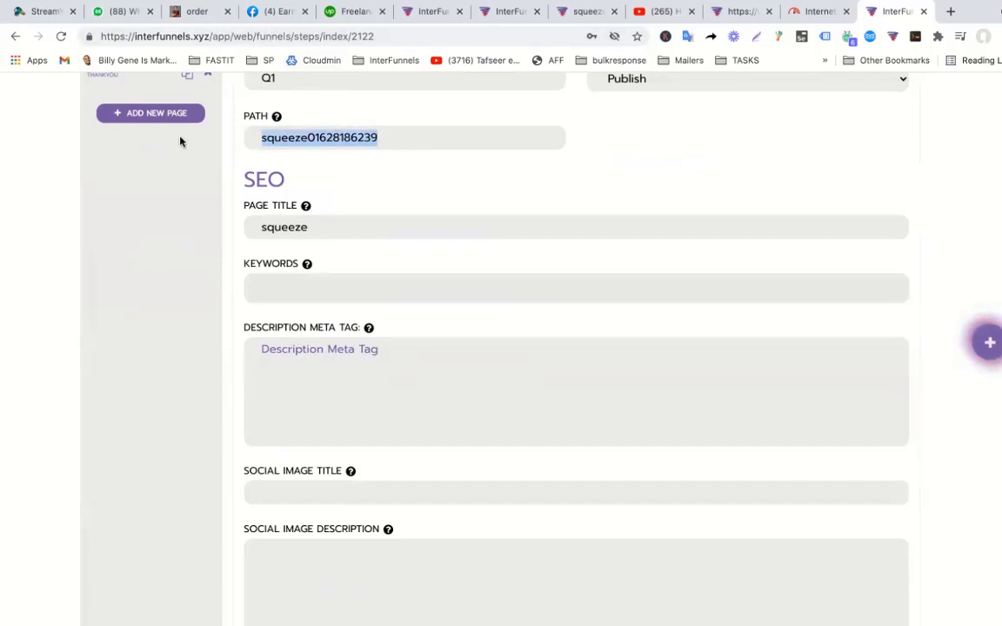
pyautogui.write('q1')
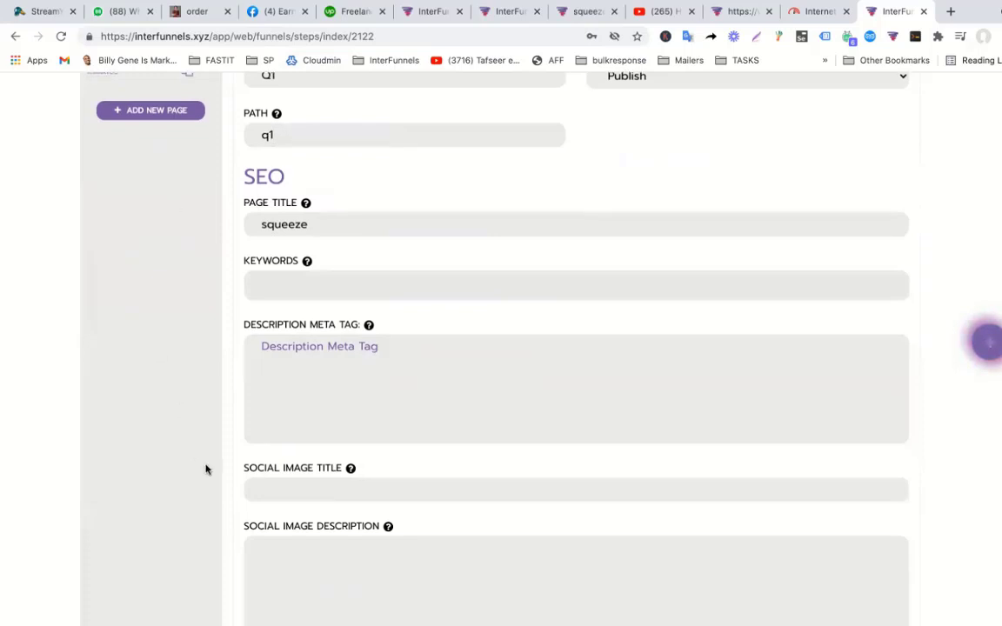
pyautogui.scroll(-5, 209, 467)
pyautogui.click(256, 481)
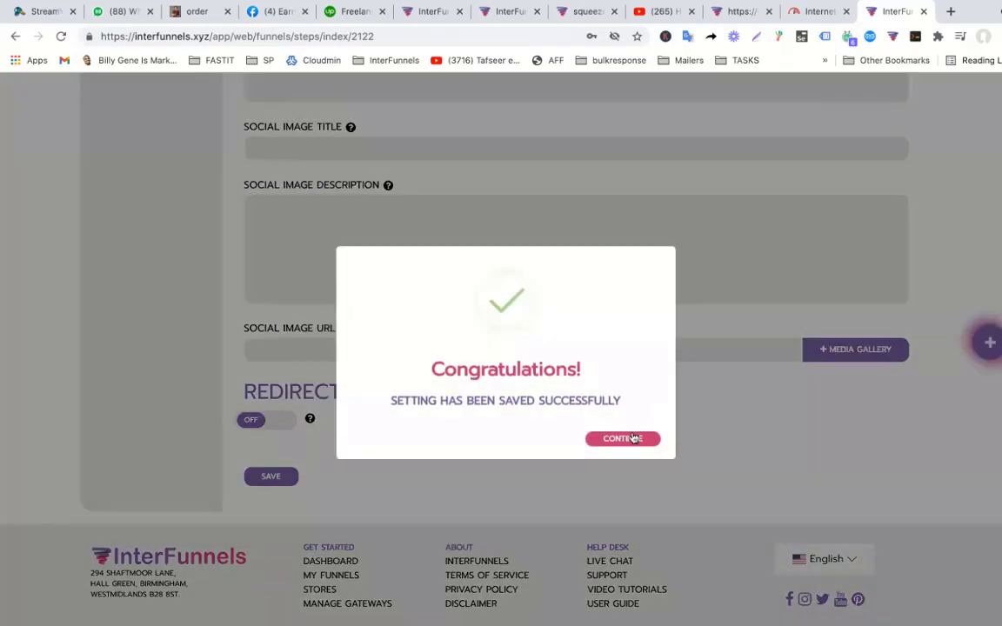
pyautogui.click(630, 440)
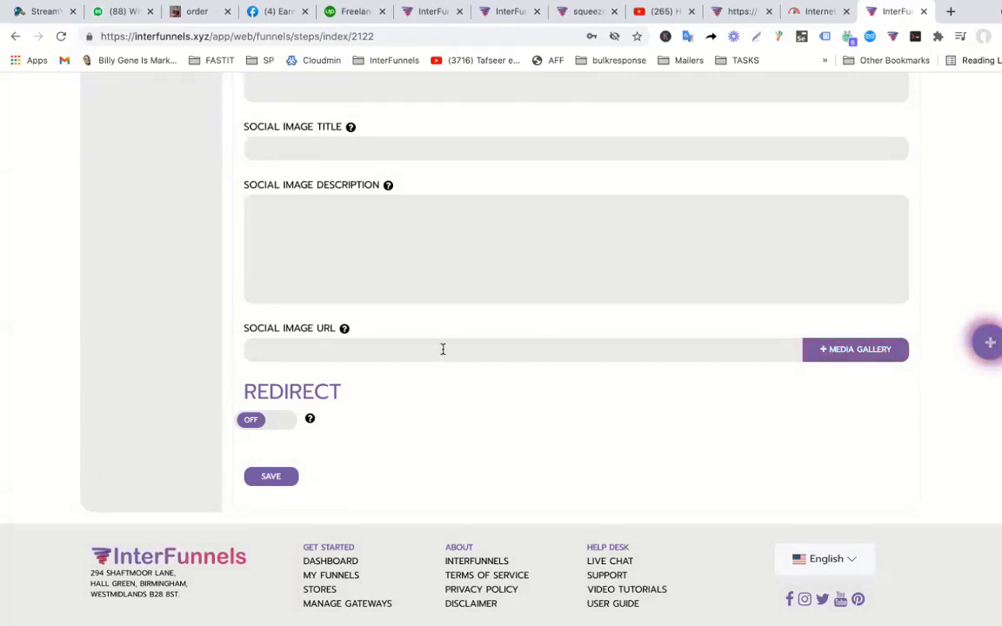
pyautogui.scroll(5, 443, 349)
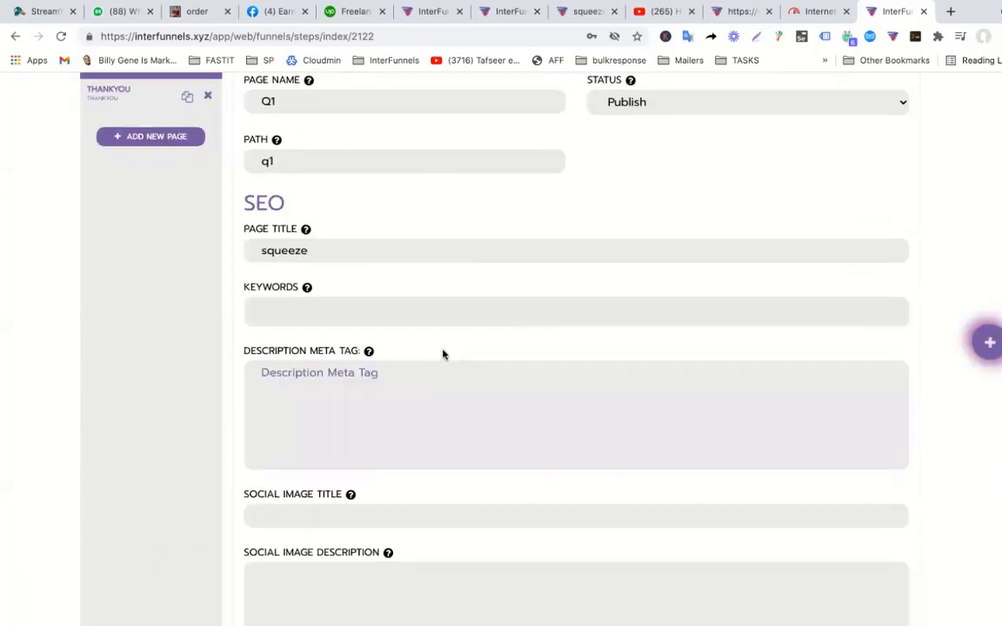
pyautogui.scroll(3, 443, 352)
pyautogui.scroll(-10, 443, 349)
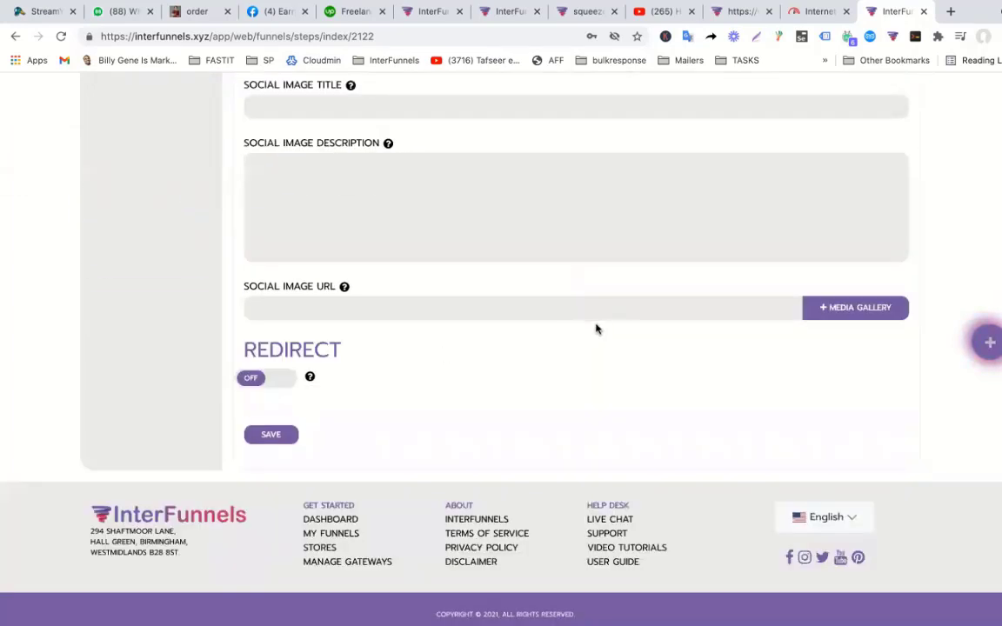
pyautogui.scroll(10, 596, 318)
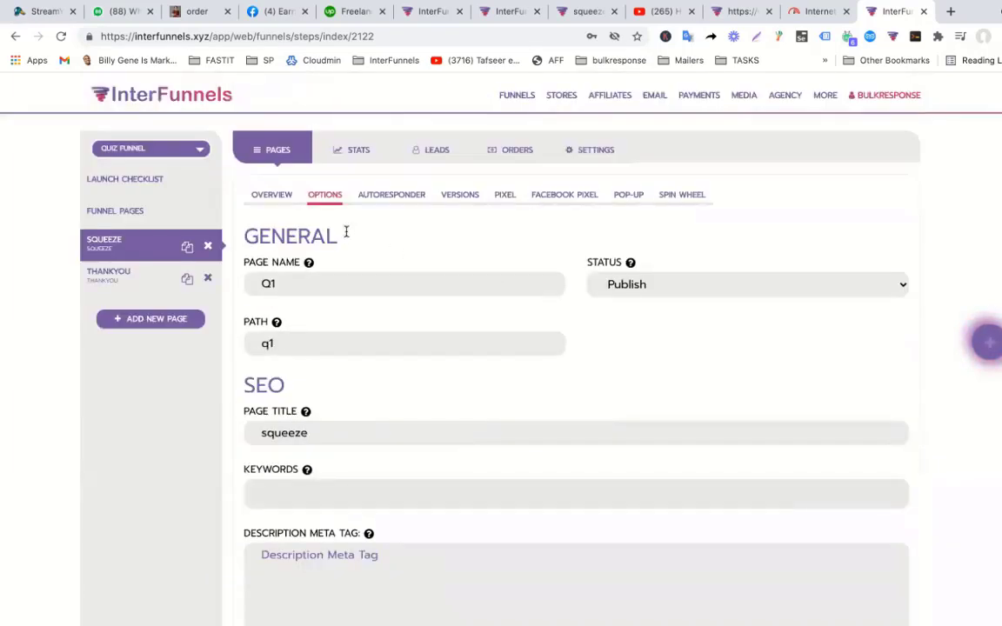
# Clone the Q1 page from the overview and name the copy Q2.
pyautogui.click(278, 205)
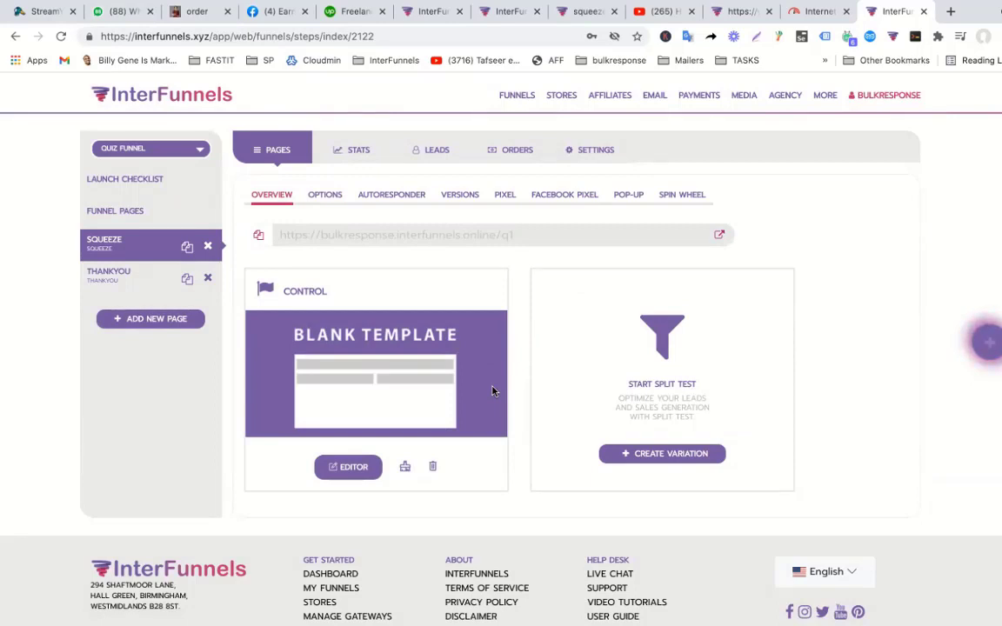
pyautogui.click(187, 247)
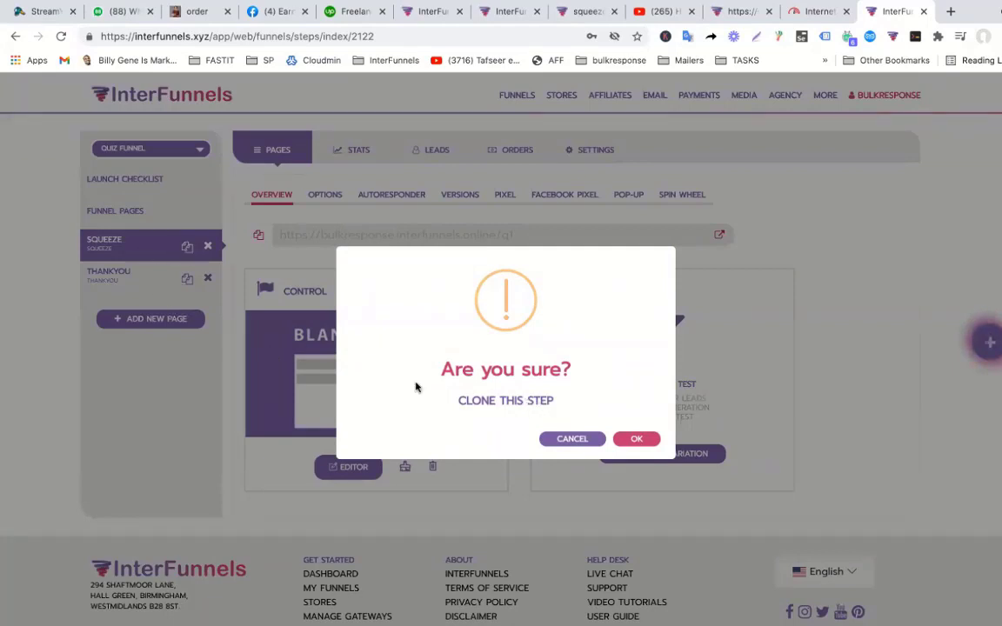
pyautogui.click(546, 437)
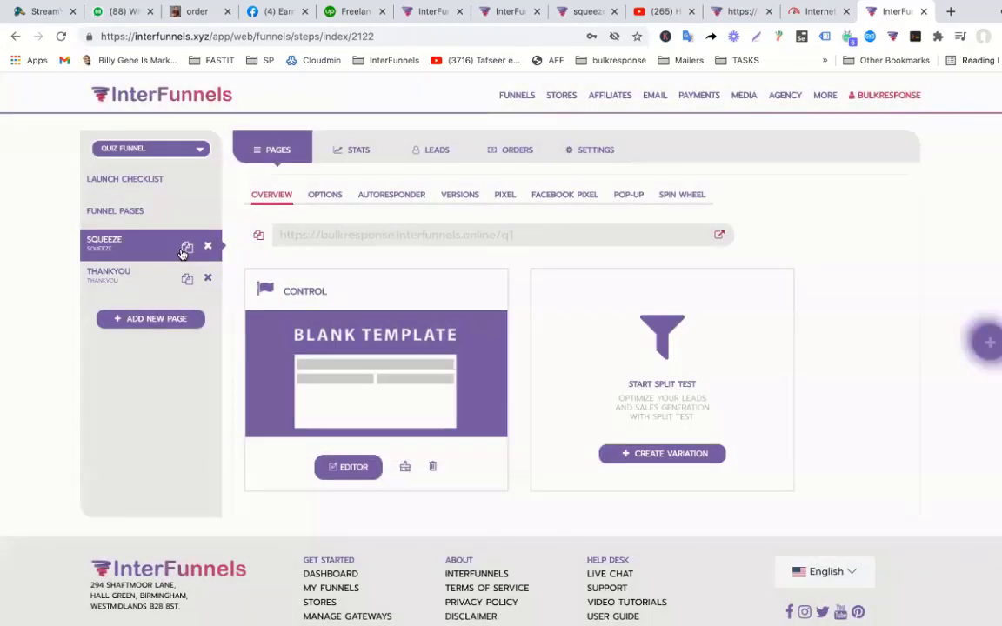
pyautogui.click(187, 249)
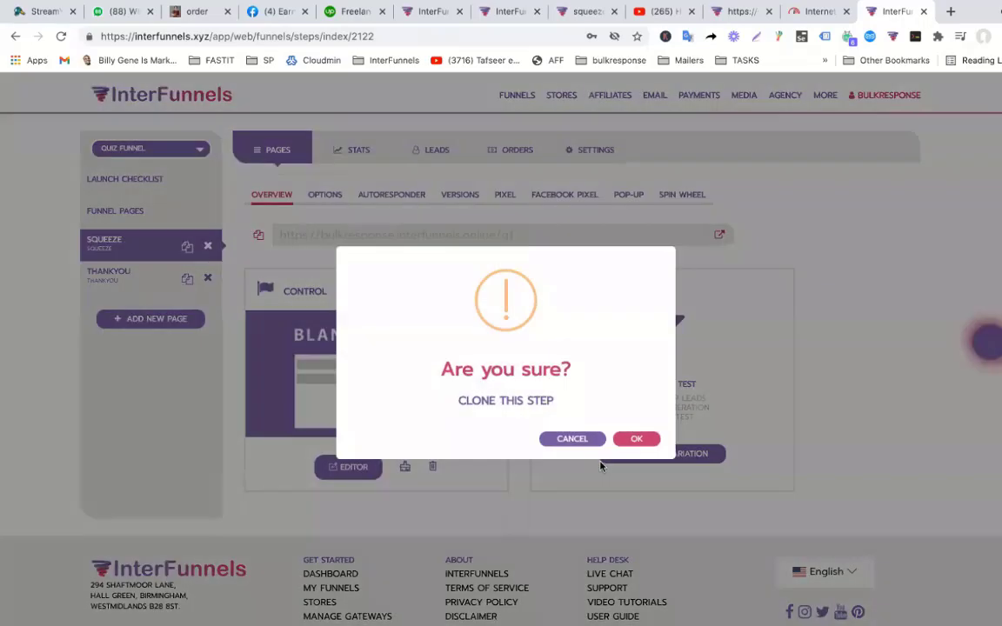
pyautogui.click(639, 440)
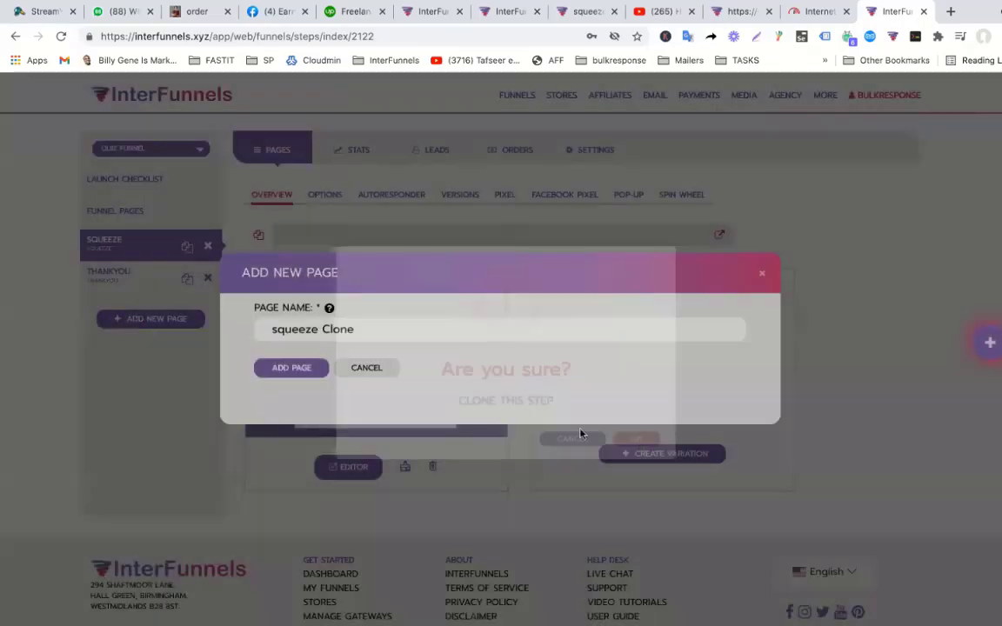
pyautogui.moveTo(361, 329); pyautogui.dragTo(135, 332)
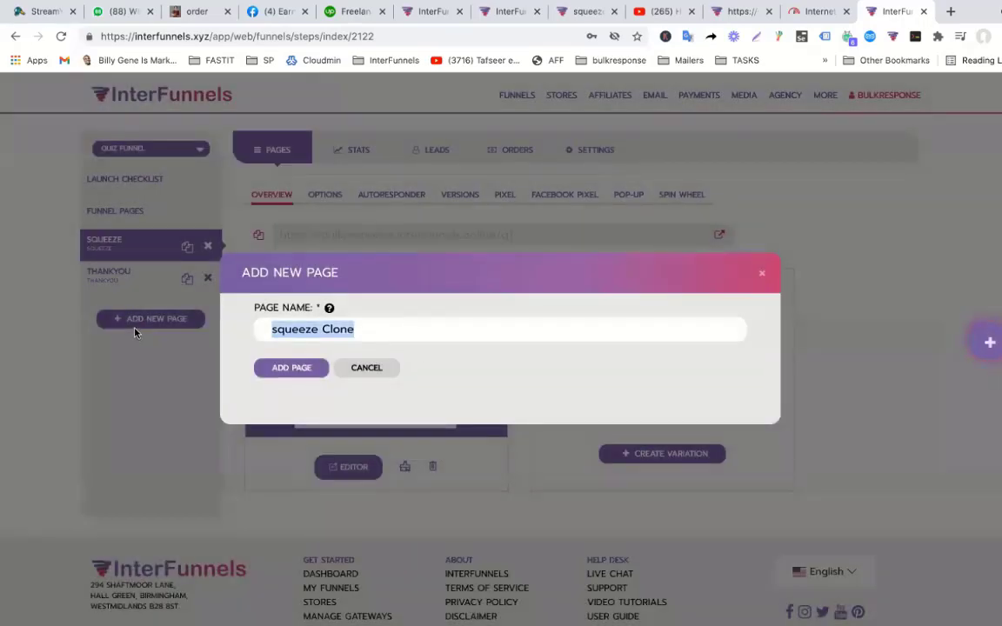
pyautogui.write('Q')
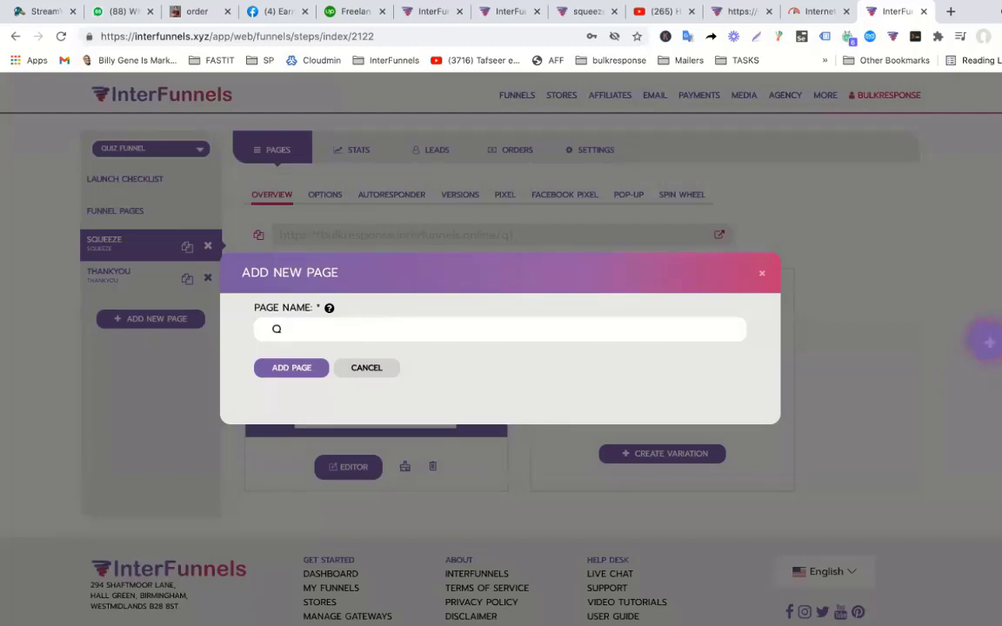
pyautogui.write('2')
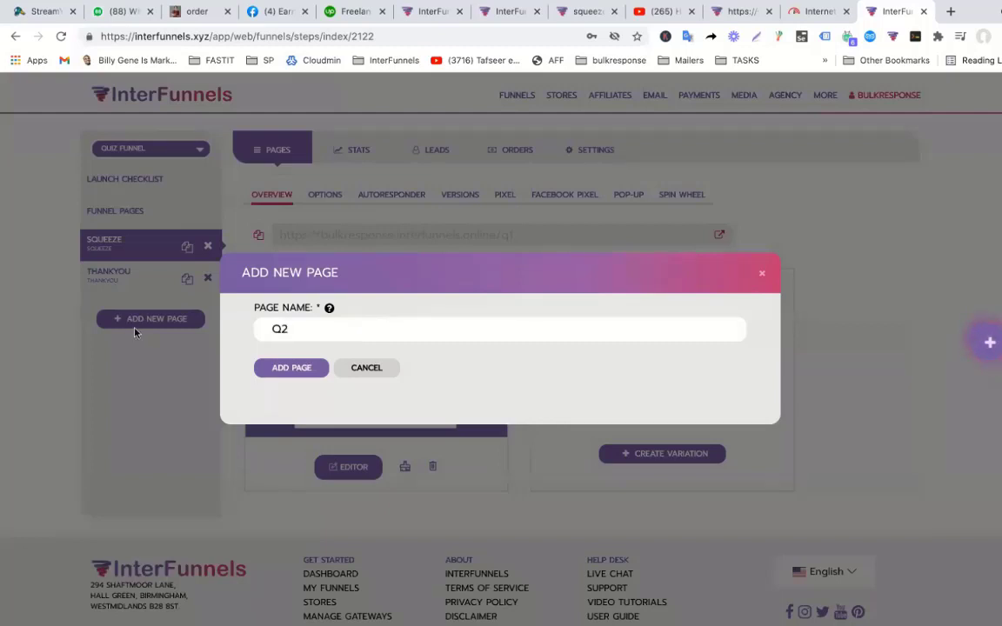
pyautogui.click(311, 372)
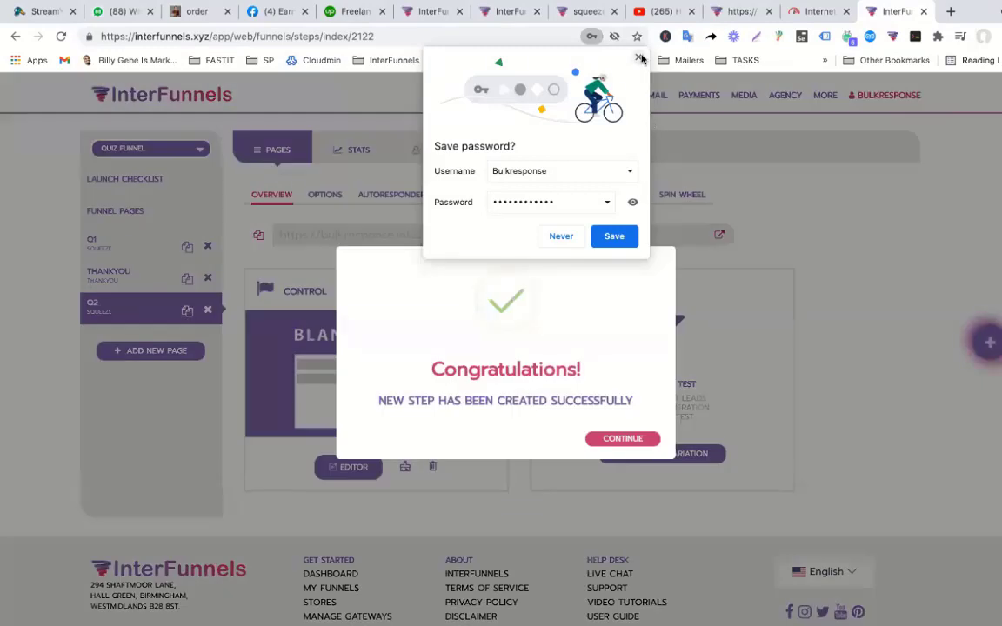
# Dismiss the pop-ups and move Q2 above the thank-you page.
pyautogui.click(639, 58)
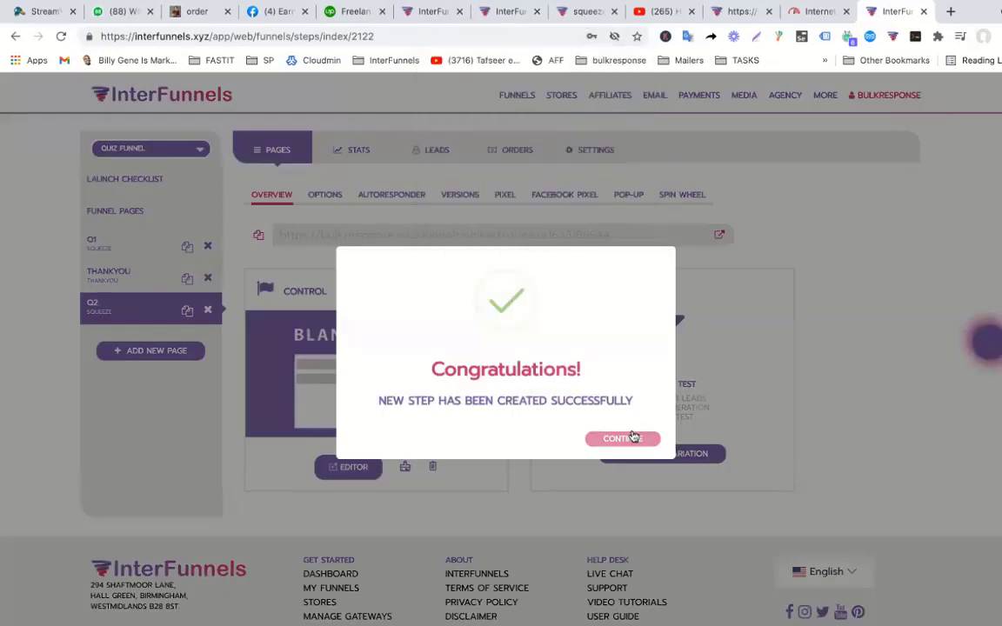
pyautogui.click(633, 438)
pyautogui.moveTo(98, 305); pyautogui.dragTo(126, 272)
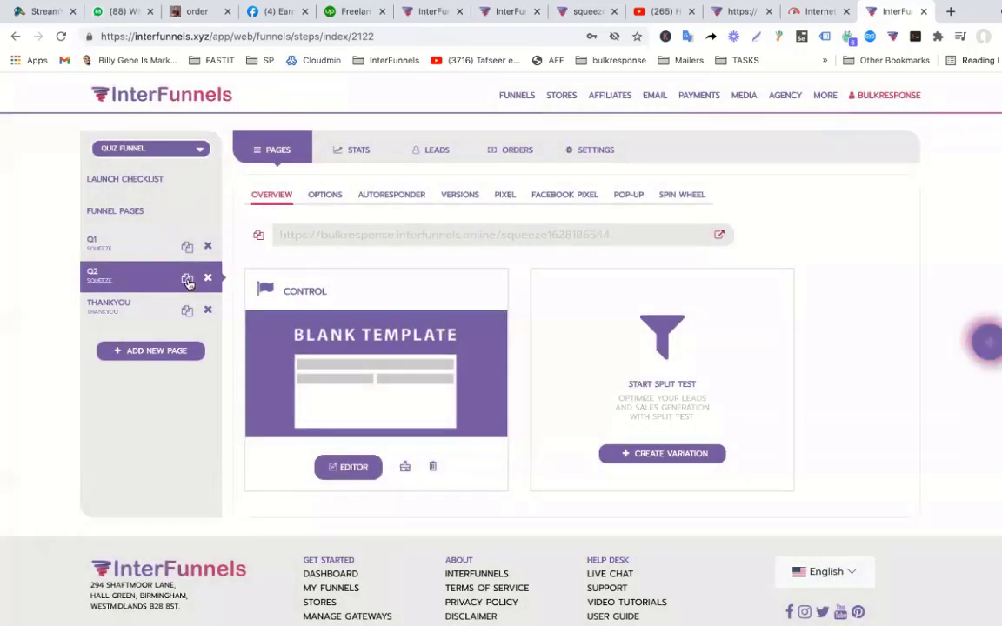
# Clone the Q2 page, replacing the name 'Q2 Clone' with 'Squeeze'.
pyautogui.click(187, 279)
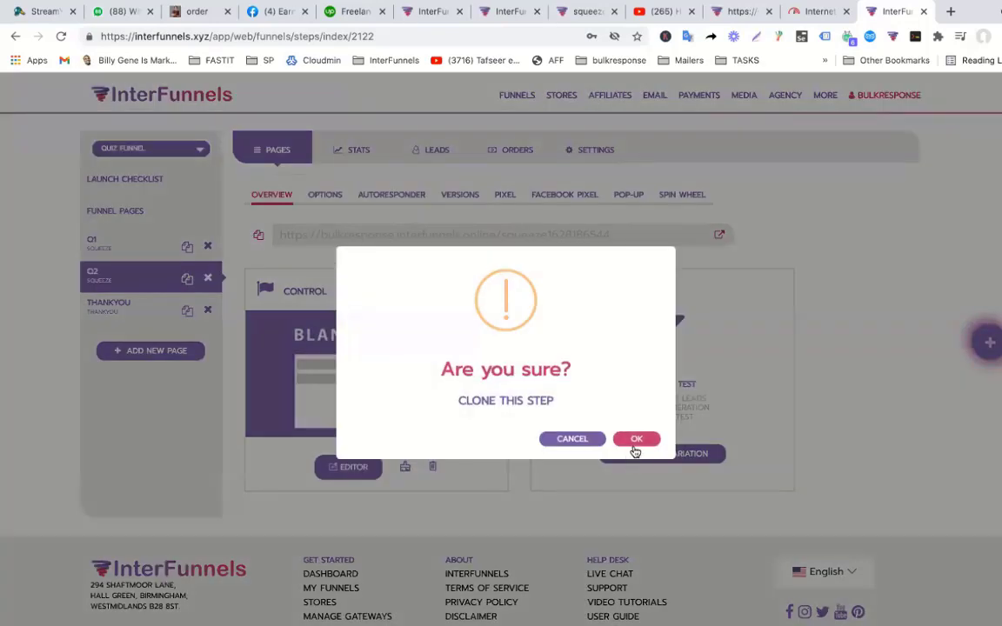
pyautogui.click(636, 442)
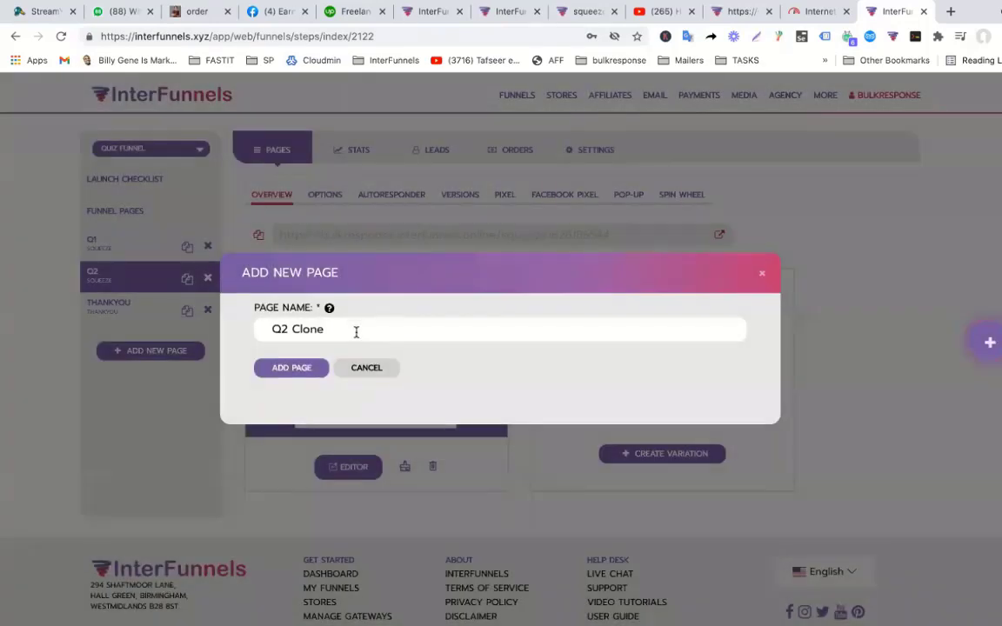
pyautogui.moveTo(355, 333); pyautogui.dragTo(233, 336)
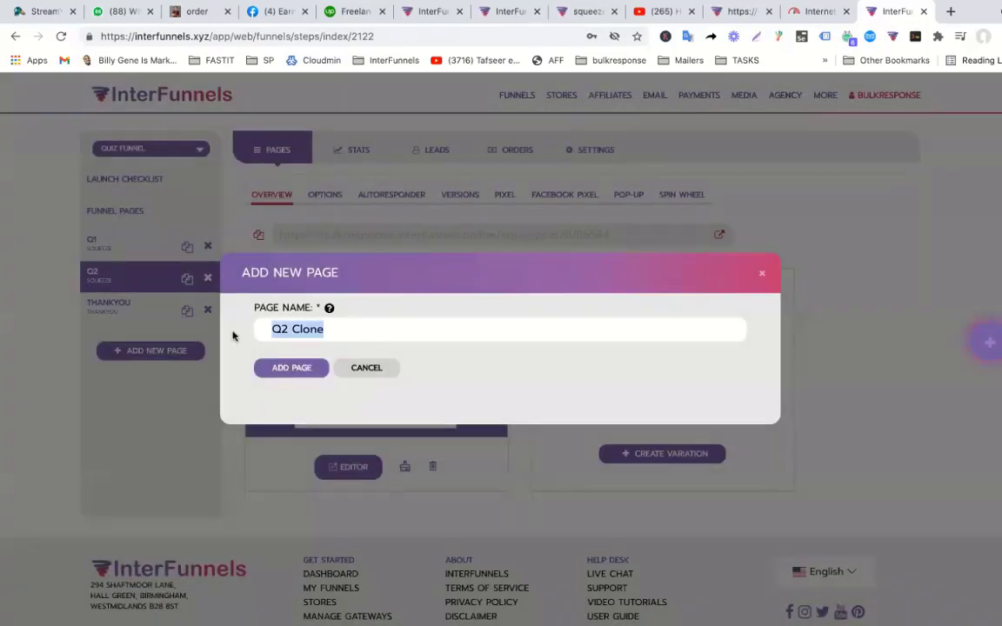
pyautogui.write('Q')
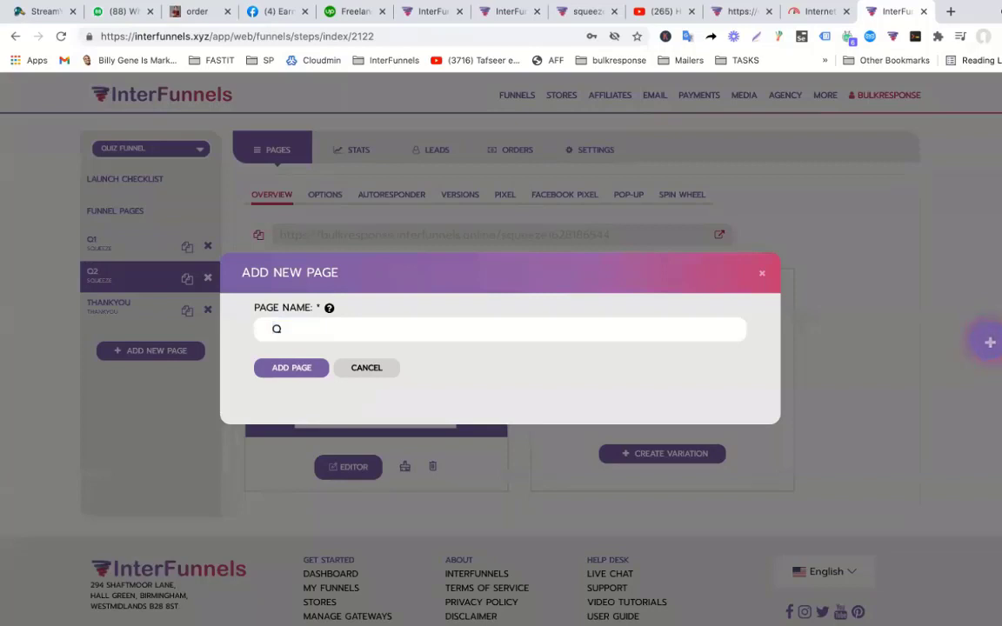
pyautogui.press('BackSpace')
pyautogui.write('C')
pyautogui.press('BackSpace')
pyautogui.write('Squy')
pyautogui.write('eeze')
pyautogui.click(297, 370)
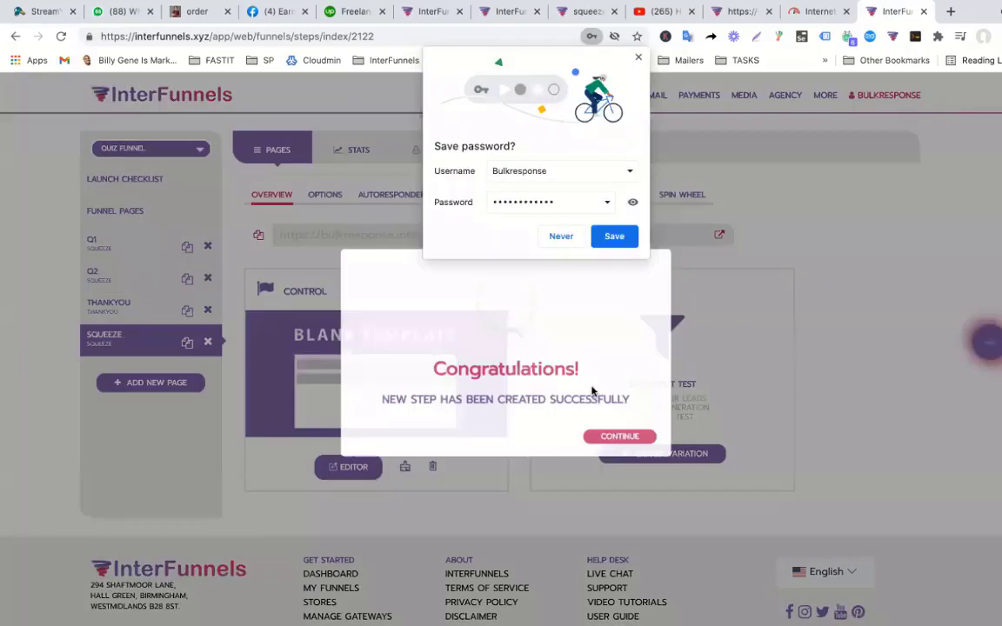
# Dismiss the confirmation and password prompt, then move Squeeze above THANKYOU.
pyautogui.click(620, 437)
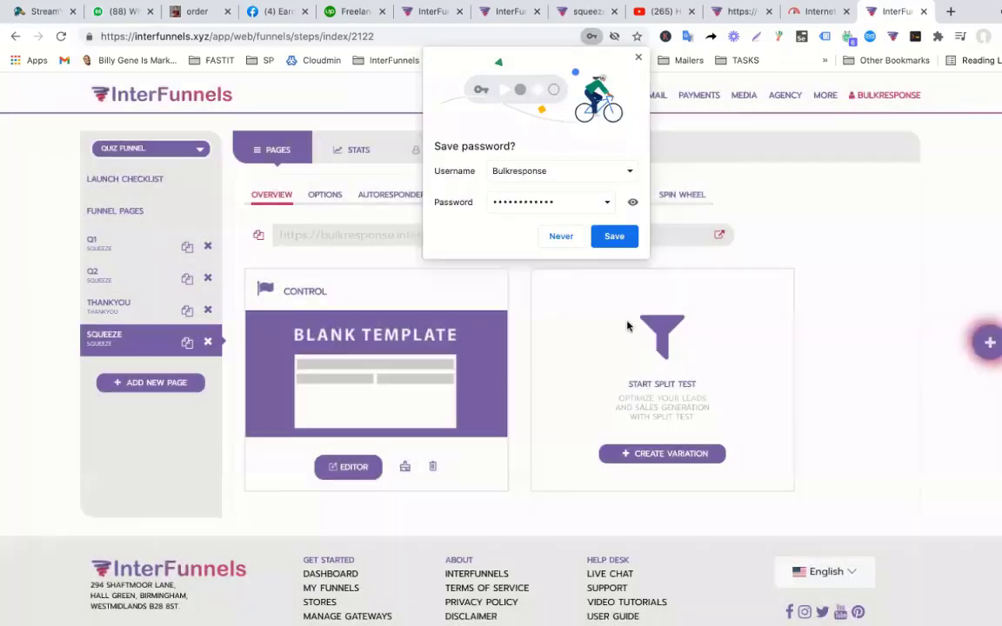
pyautogui.click(639, 58)
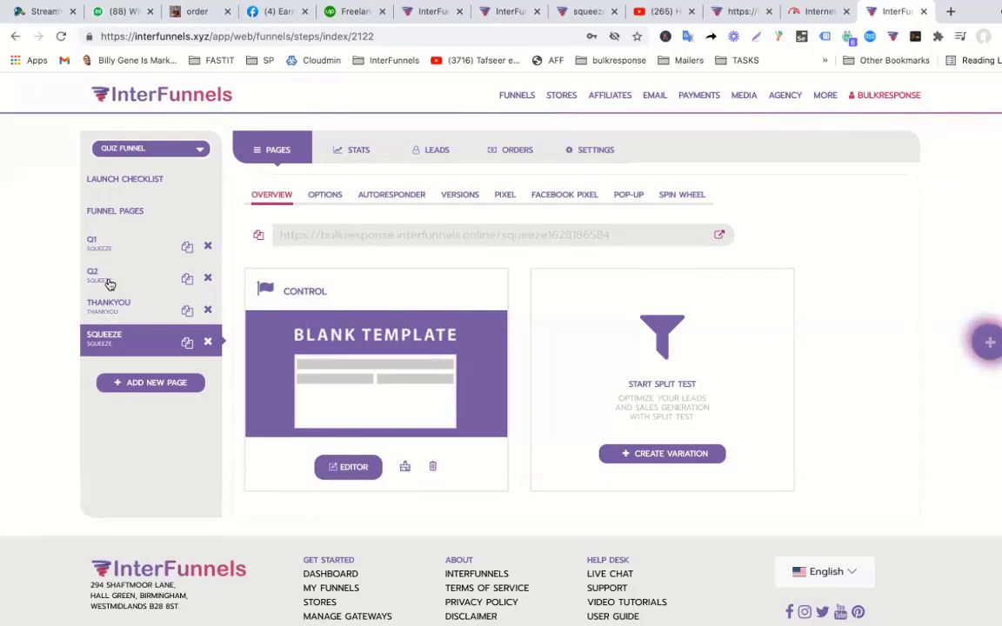
pyautogui.moveTo(109, 338); pyautogui.dragTo(113, 301)
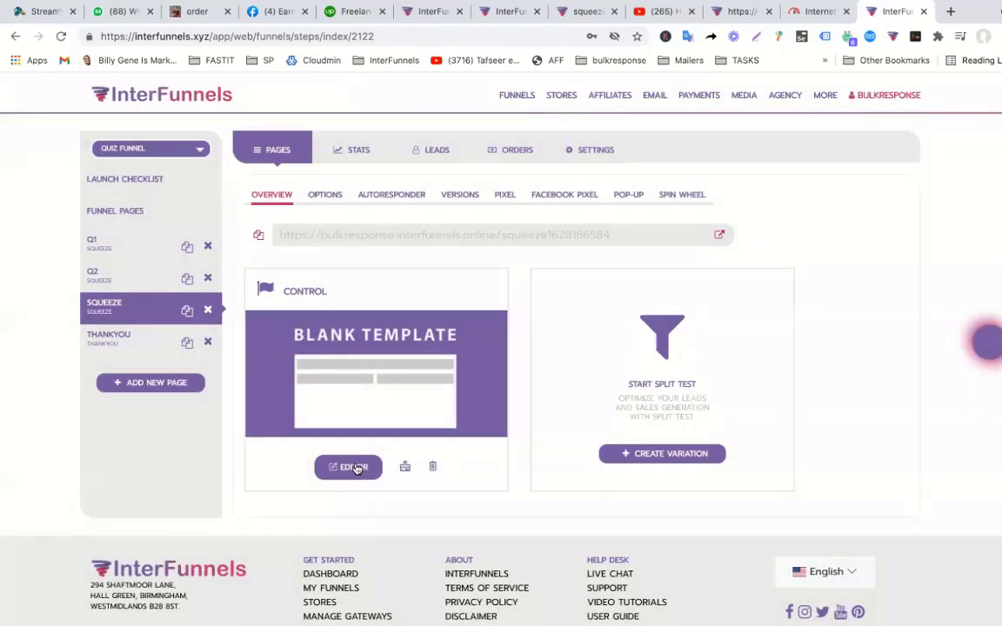
# Open the Squeeze page in the editor and change the heading to 'Question2'.
pyautogui.click(356, 468)
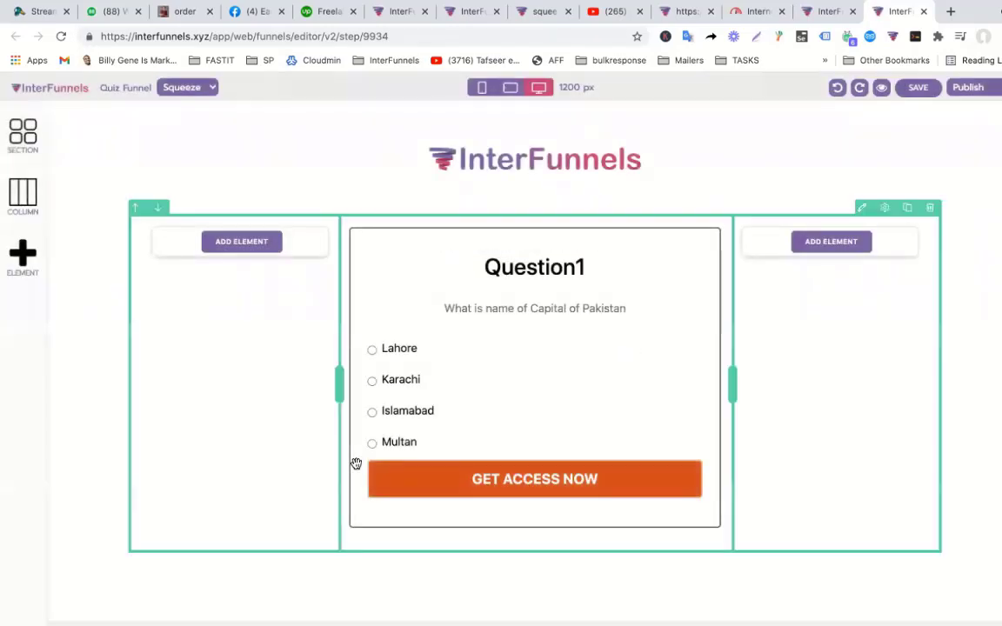
pyautogui.click(586, 271)
pyautogui.press('BackSpace')
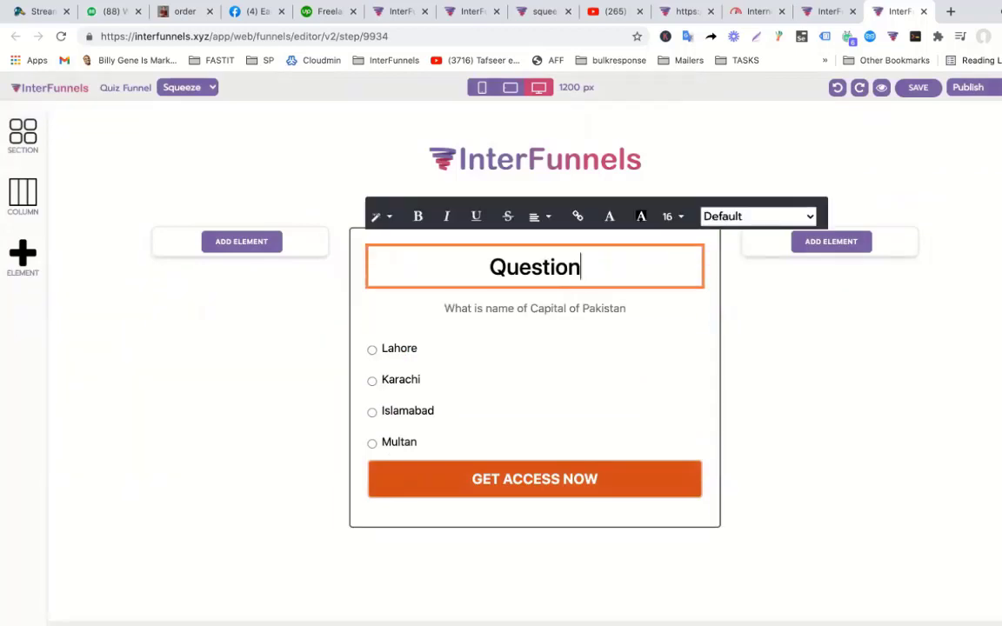
pyautogui.write('2')
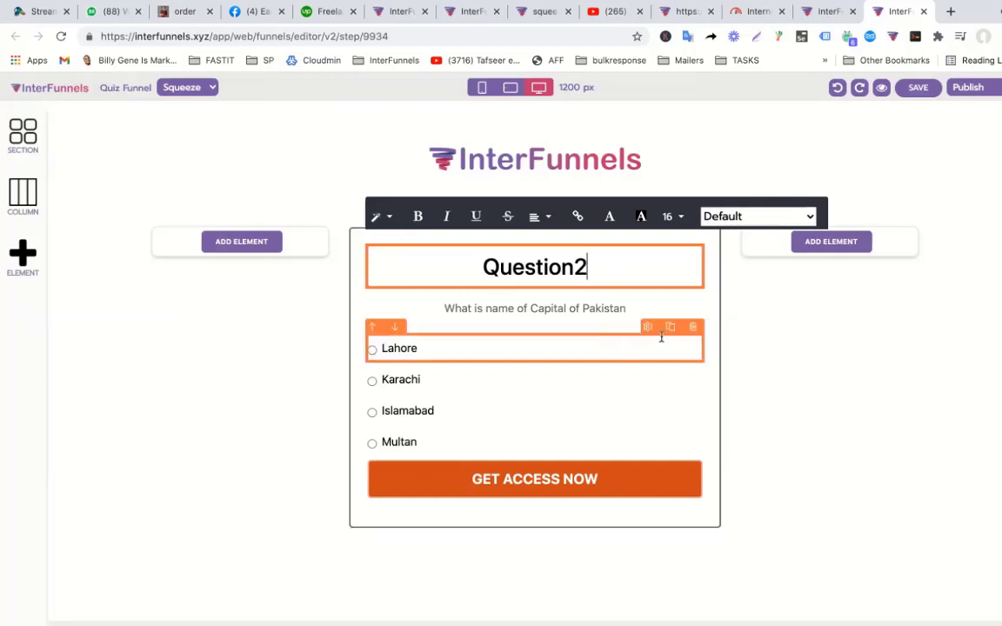
# Delete the Lahore, Karachi, Islamabad and Multan answer choices.
pyautogui.click(694, 329)
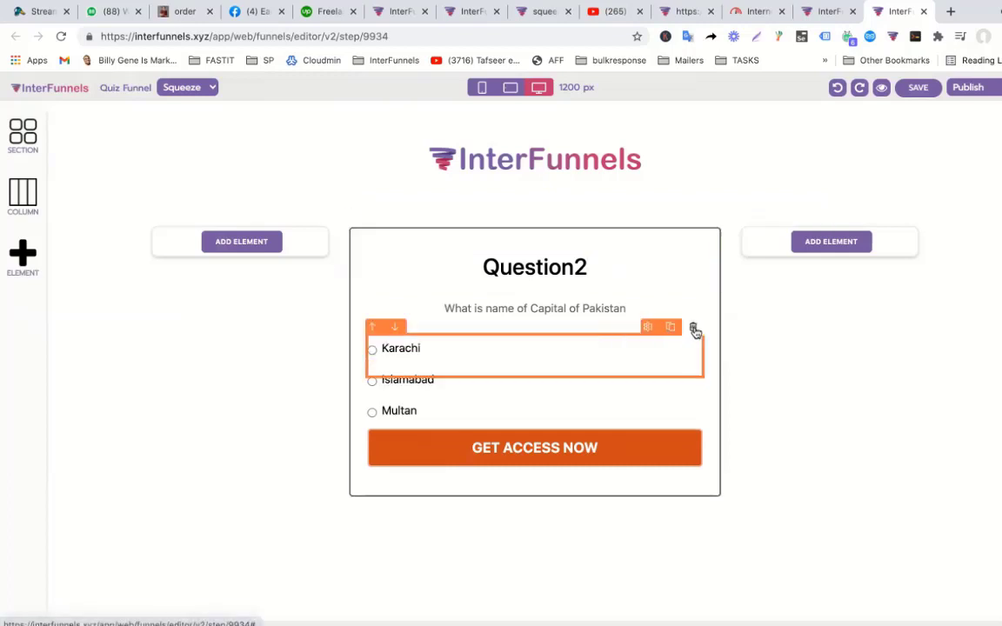
pyautogui.click(694, 329)
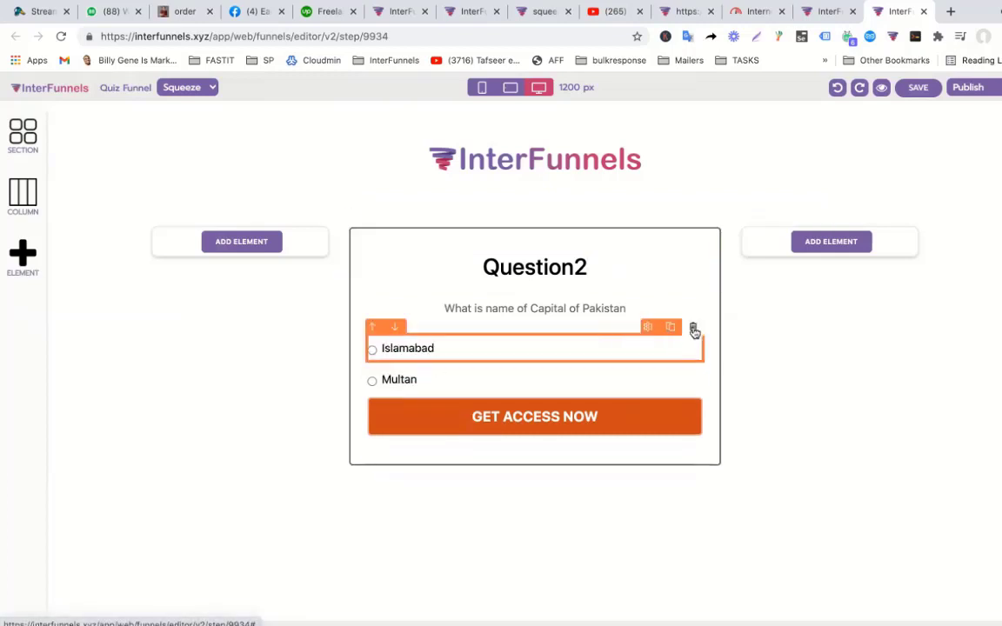
pyautogui.click(694, 330)
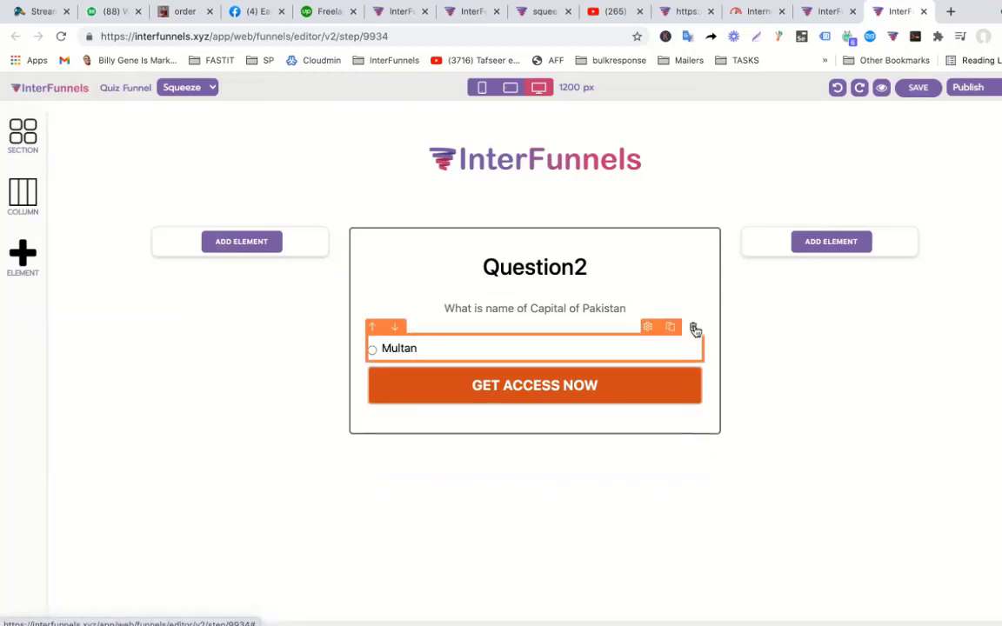
pyautogui.click(695, 330)
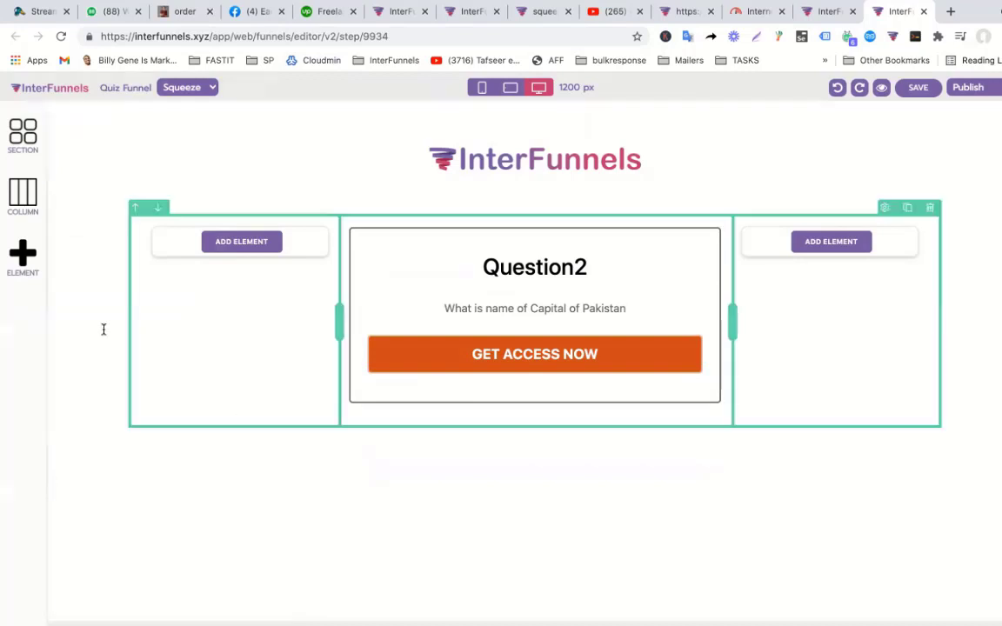
pyautogui.click(19, 257)
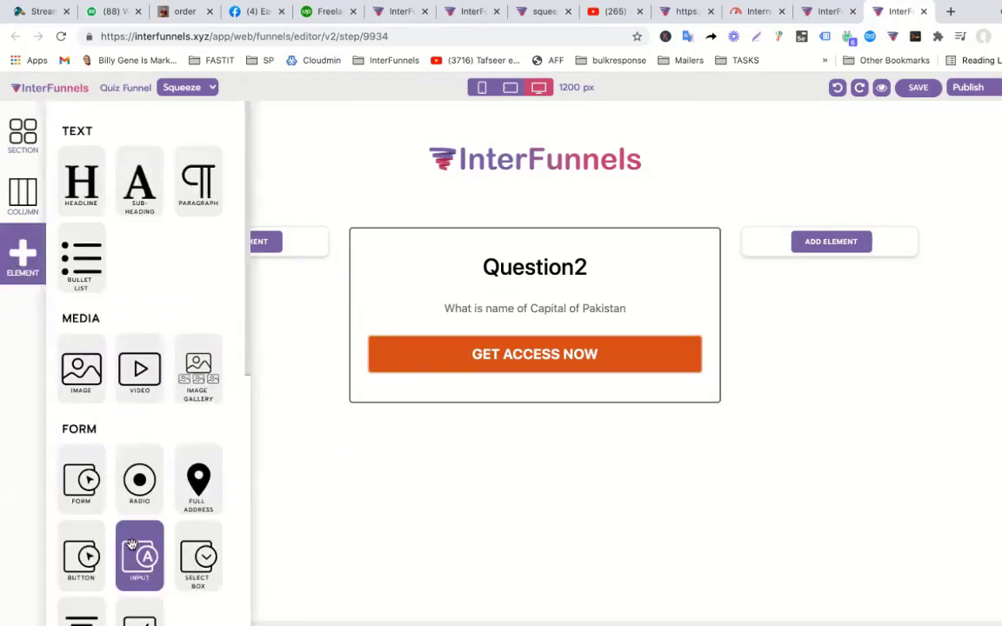
# Drop a Select Box under the question and retype the question as 'What is your gender?'.
pyautogui.moveTo(199, 552); pyautogui.dragTo(481, 352)
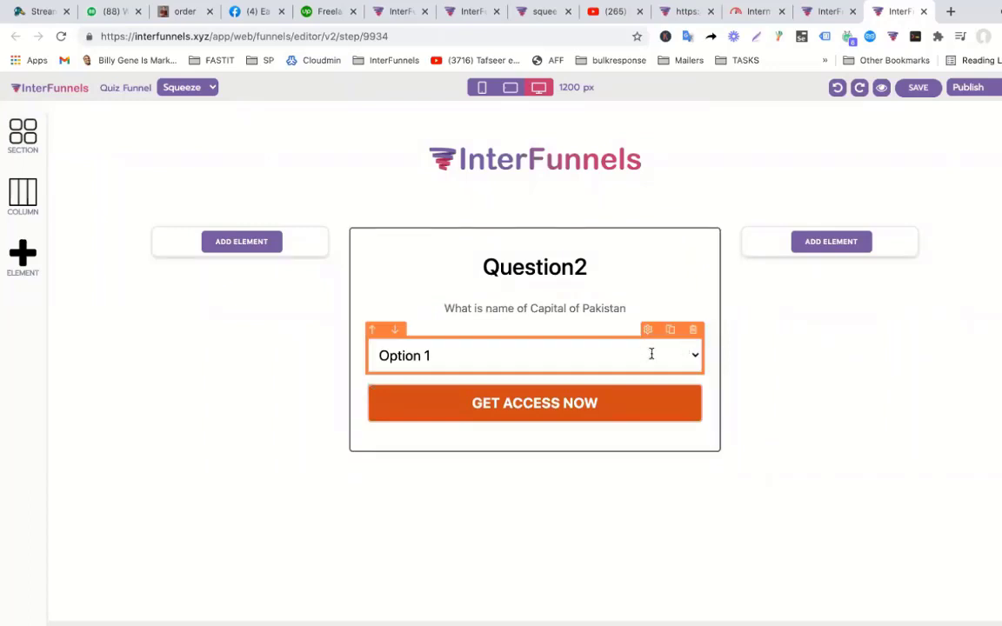
pyautogui.click(648, 330)
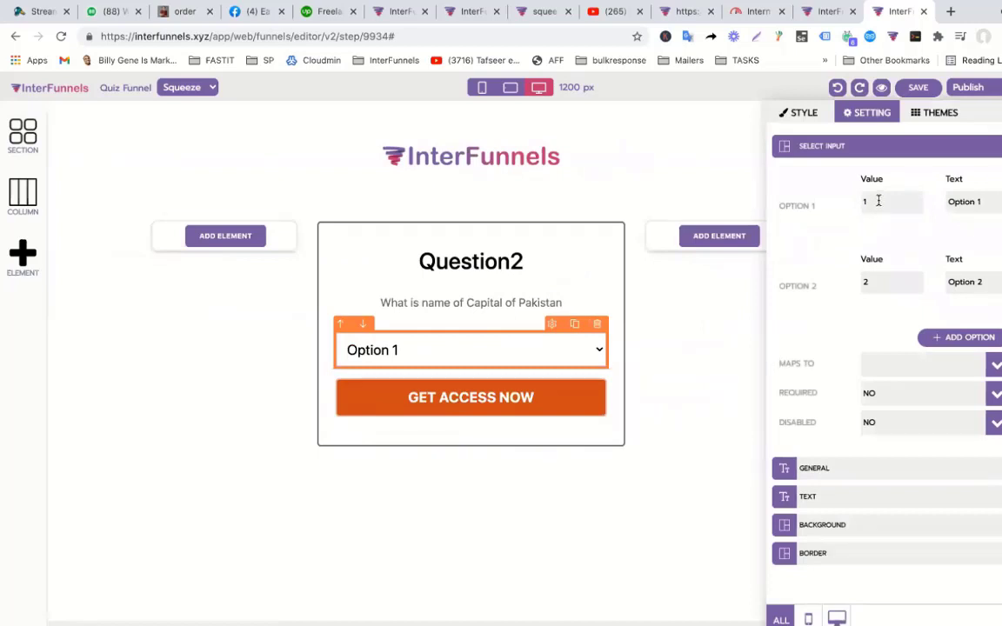
pyautogui.click(483, 300)
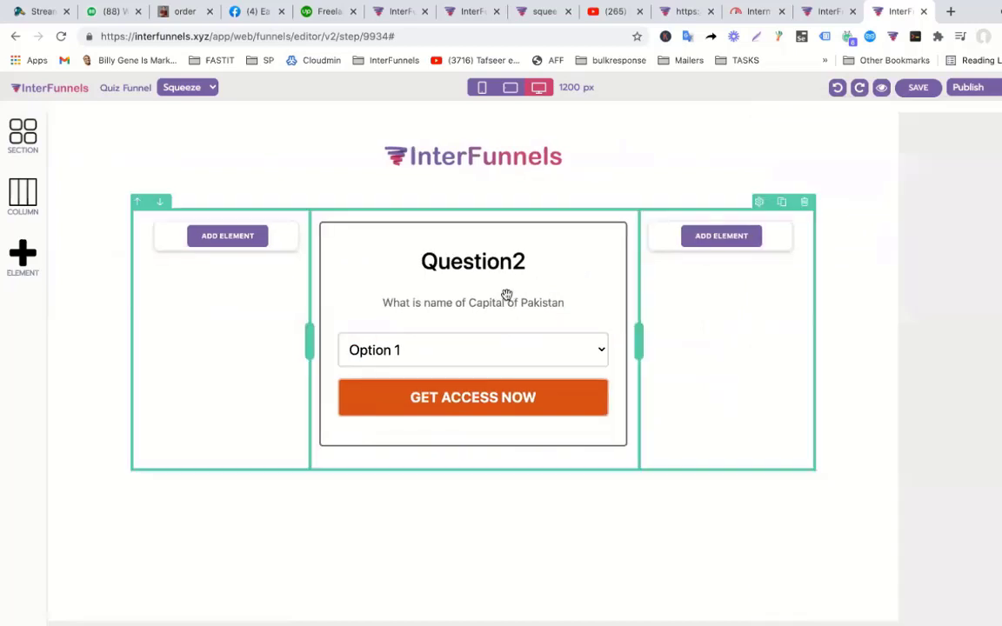
pyautogui.doubleClick(533, 306)
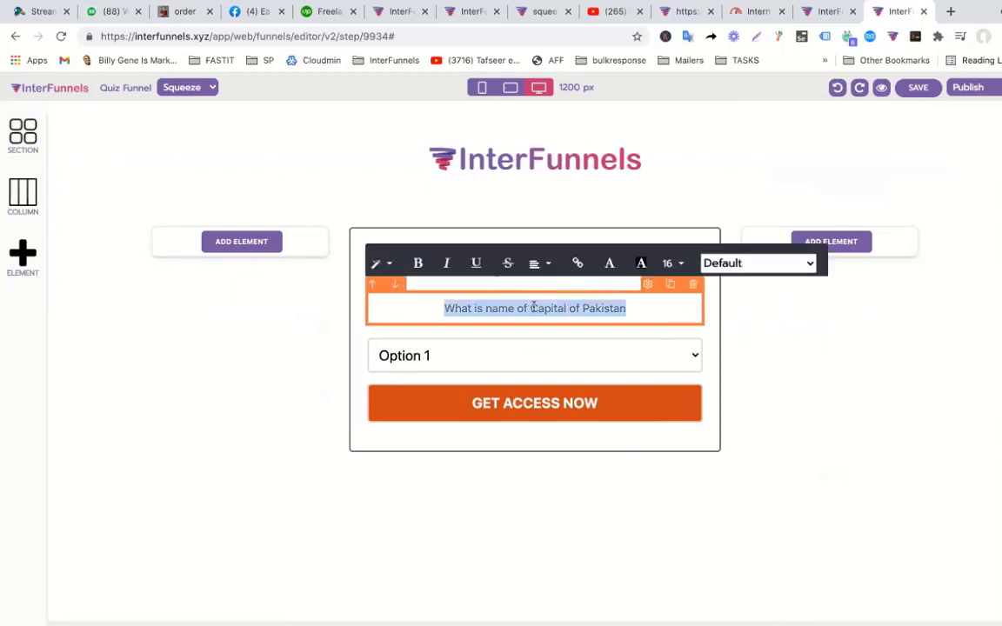
pyautogui.write('What is ')
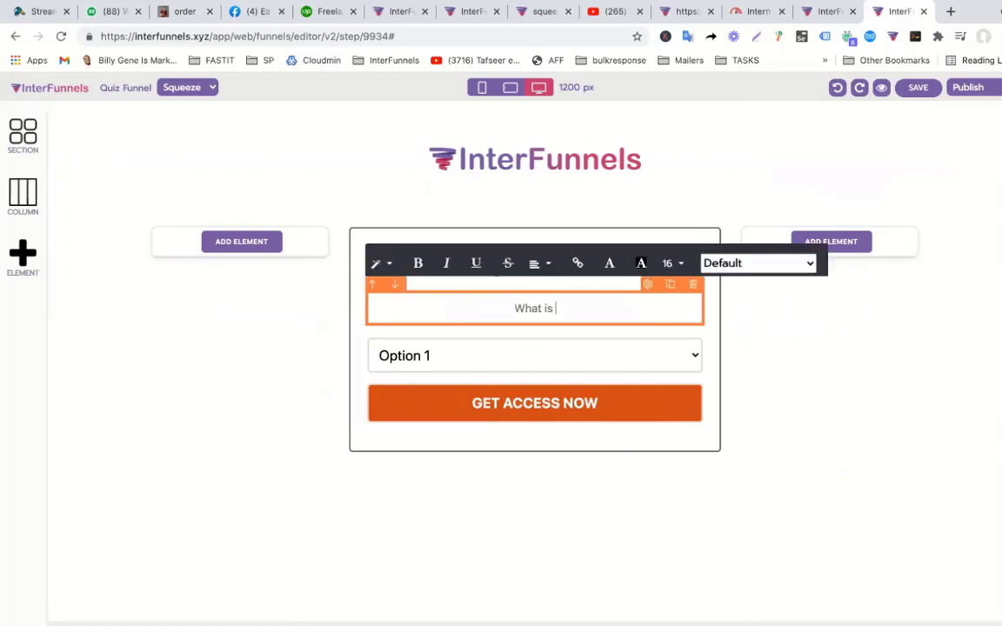
pyautogui.write('your gender')
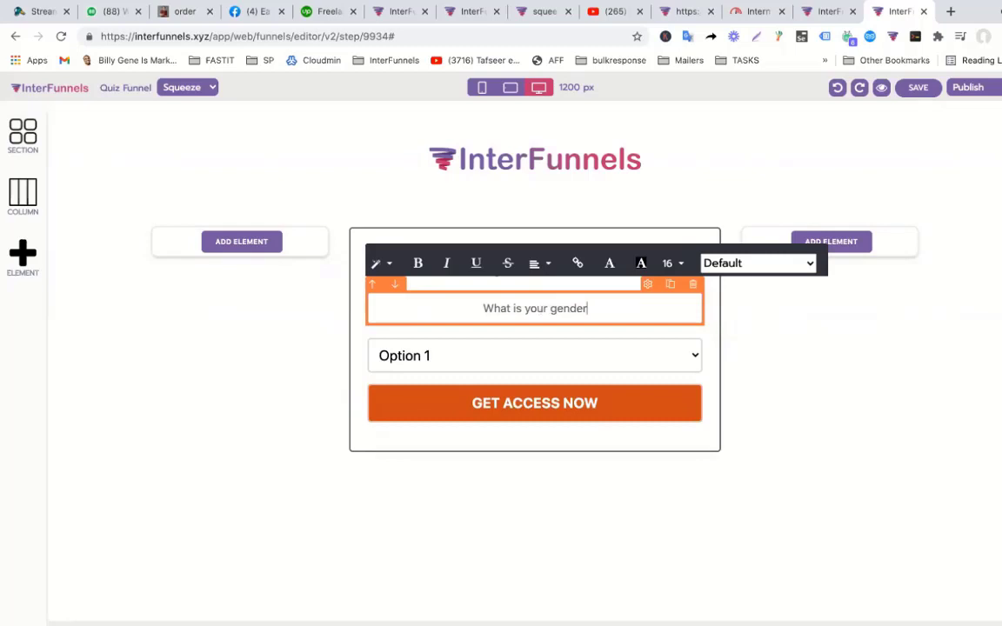
pyautogui.write('?')
pyautogui.click(494, 350)
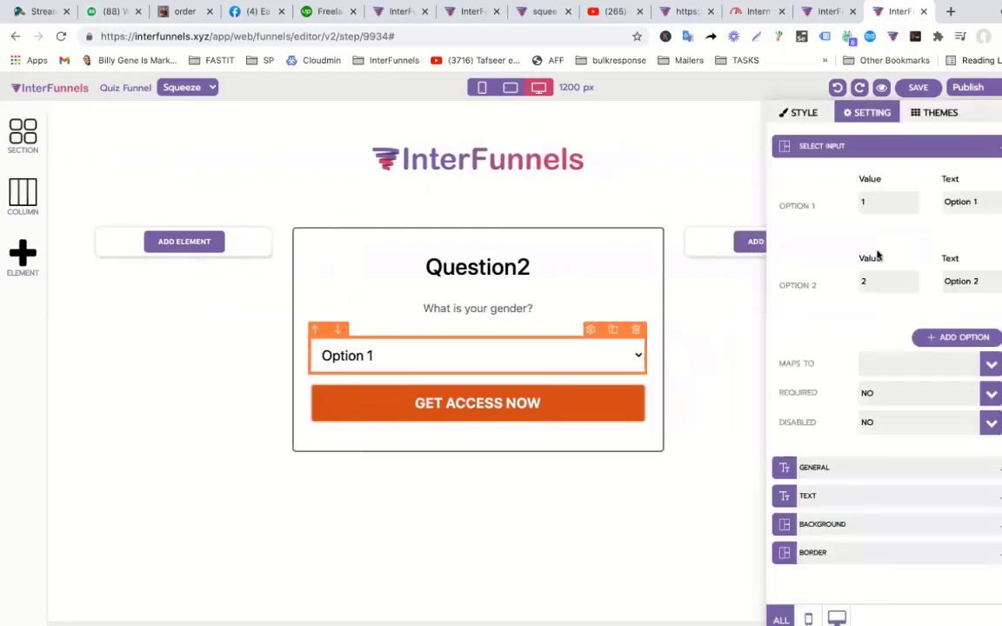
# Set the first two dropdown options to 0/Select One and 1/Male.
pyautogui.doubleClick(890, 201)
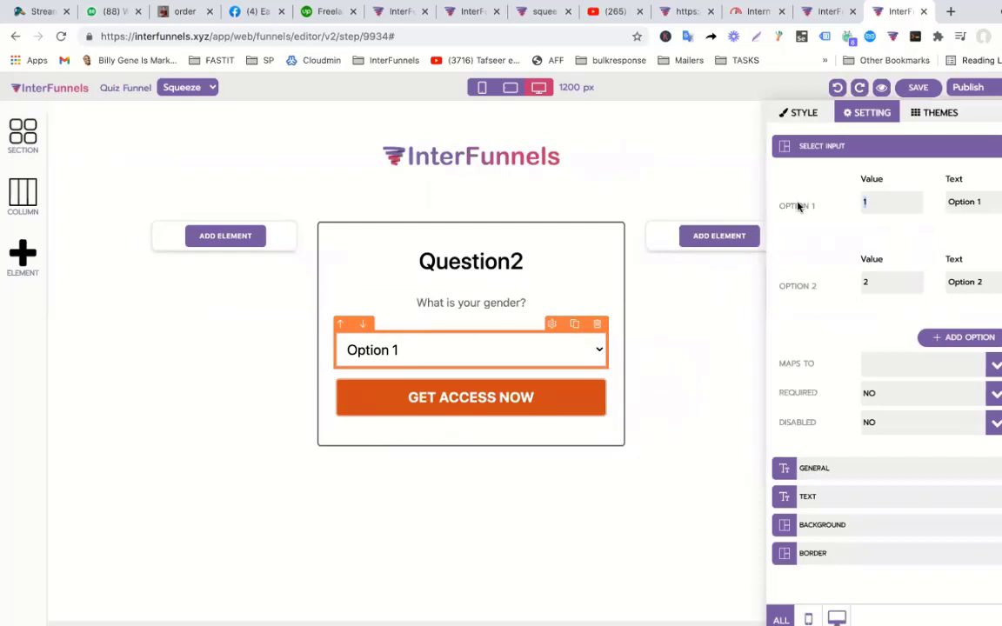
pyautogui.write('0')
pyautogui.moveTo(983, 202); pyautogui.dragTo(948, 202)
pyautogui.write('Select One')
pyautogui.click(899, 276)
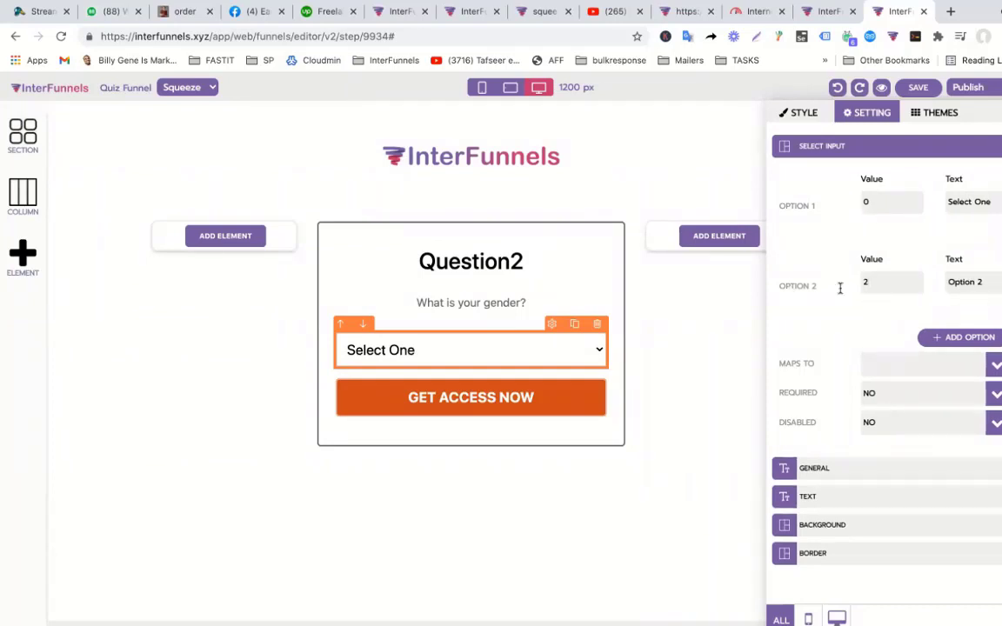
pyautogui.write('1')
pyautogui.tripleClick(979, 282)
pyautogui.write('Male')
# Add a third dropdown option with value 2 labelled Female and check the result.
pyautogui.click(961, 336)
pyautogui.tripleClick(882, 357)
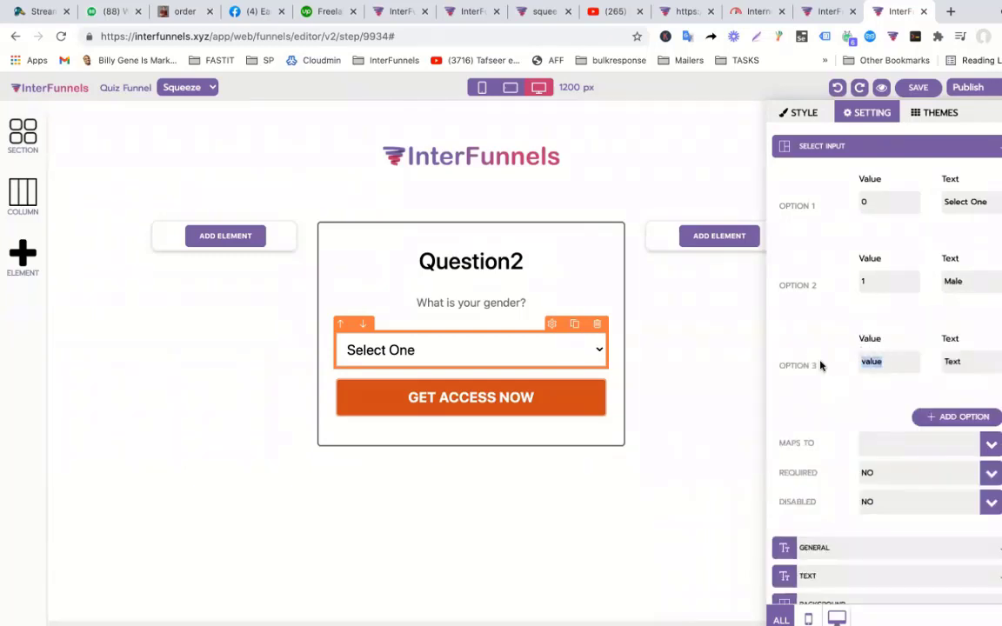
pyautogui.write('2')
pyautogui.tripleClick(975, 362)
pyautogui.write('Female')
pyautogui.click(635, 372)
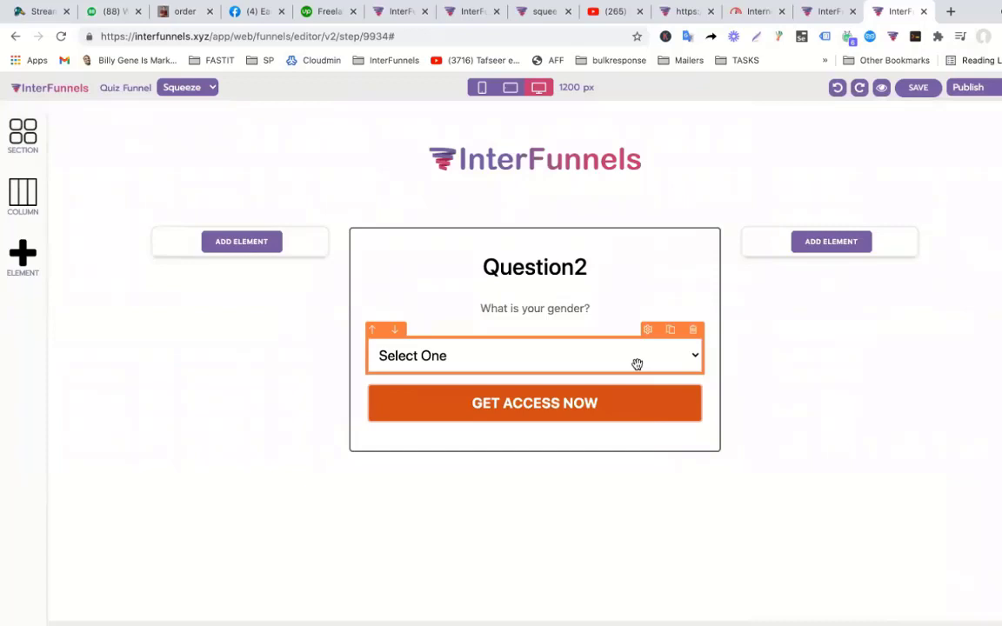
pyautogui.click(637, 365)
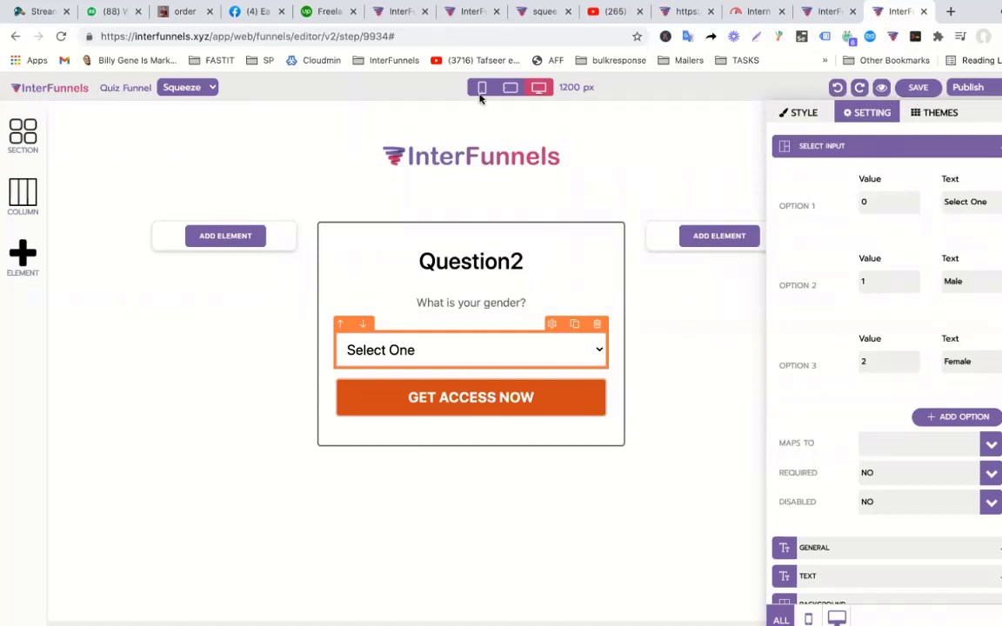
# Save the Question2 page with its gender question and Select One dropdown.
pyautogui.click(919, 90)
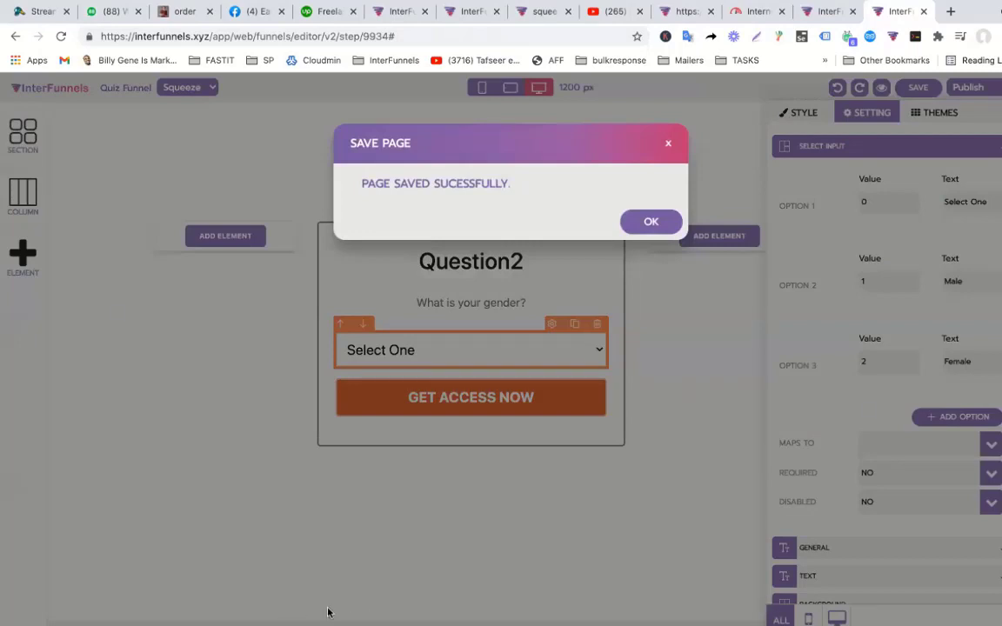
pyautogui.moveTo(470, 613)
pyautogui.click(650, 221)
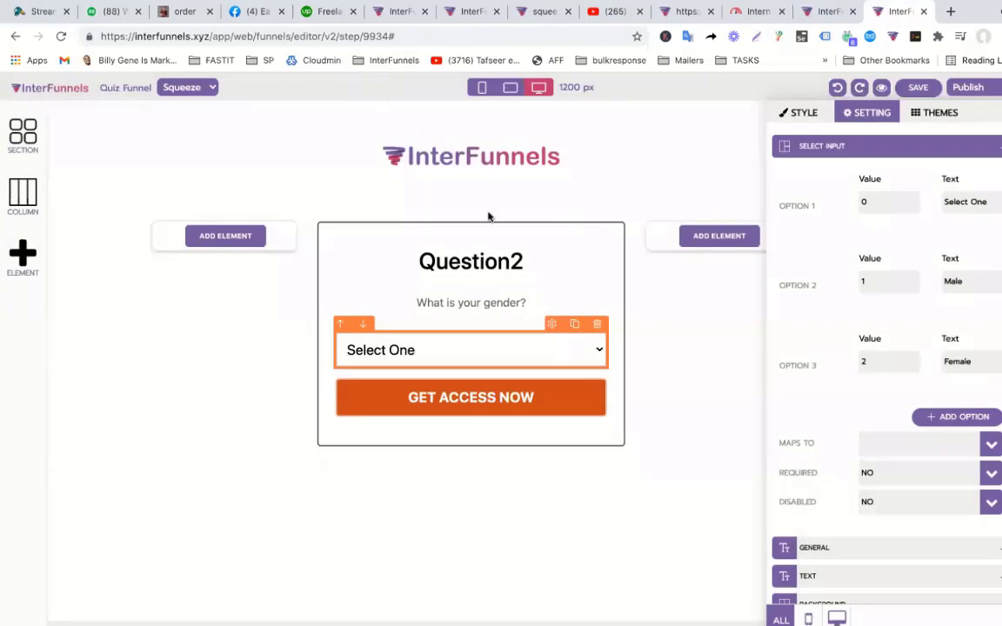
# Close the settings panel and reopen the gender dropdown's settings.
pyautogui.click(683, 357)
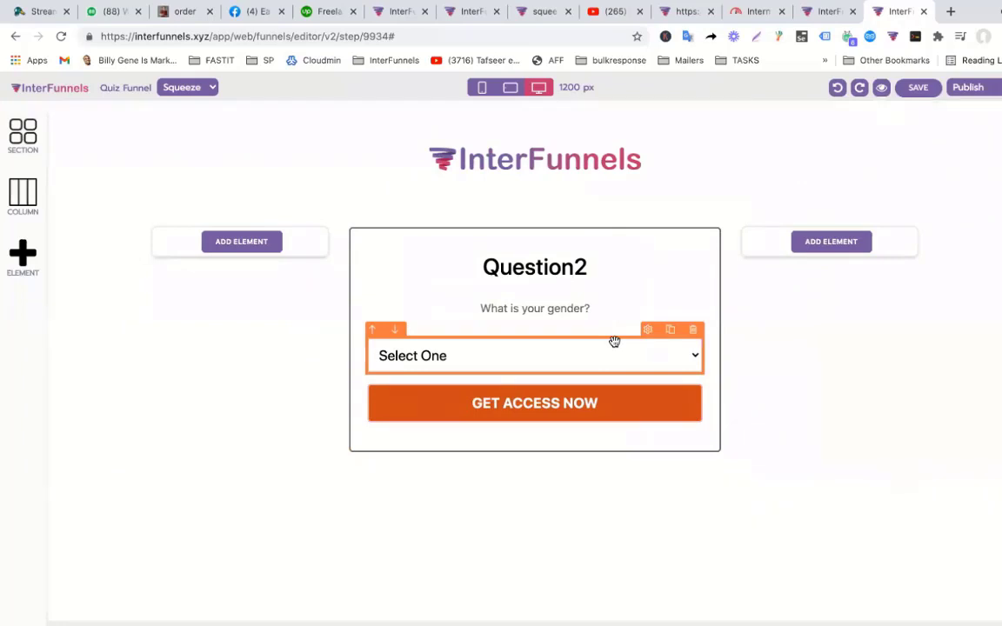
pyautogui.click(17, 275)
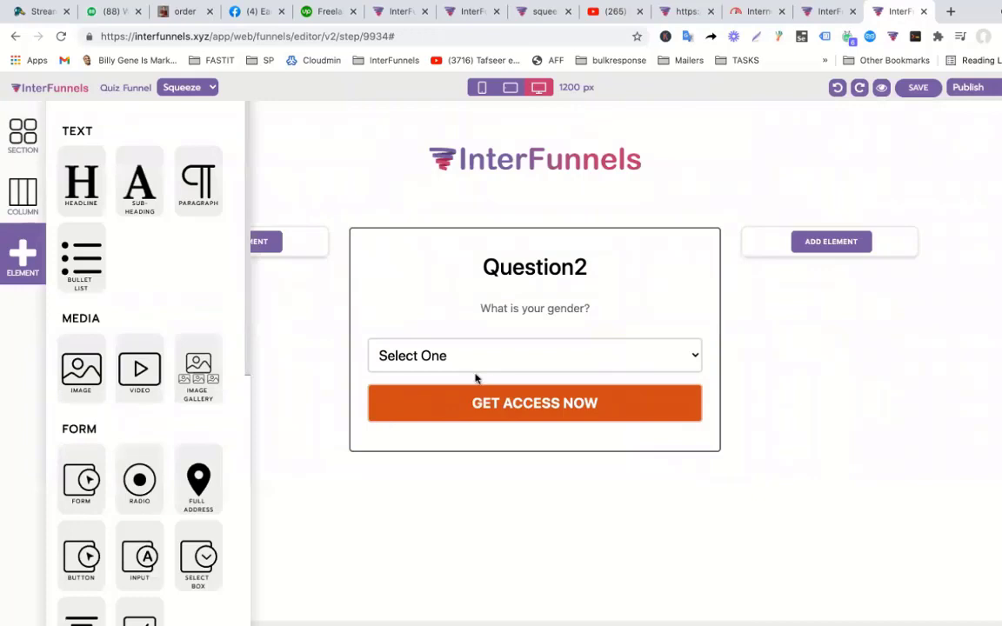
pyautogui.click(763, 403)
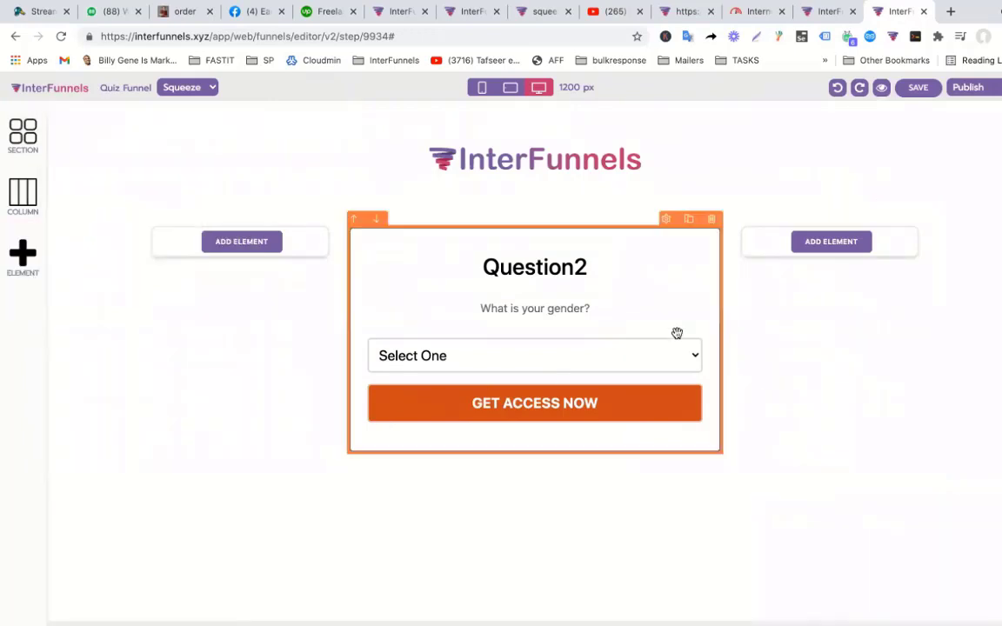
pyautogui.click(605, 355)
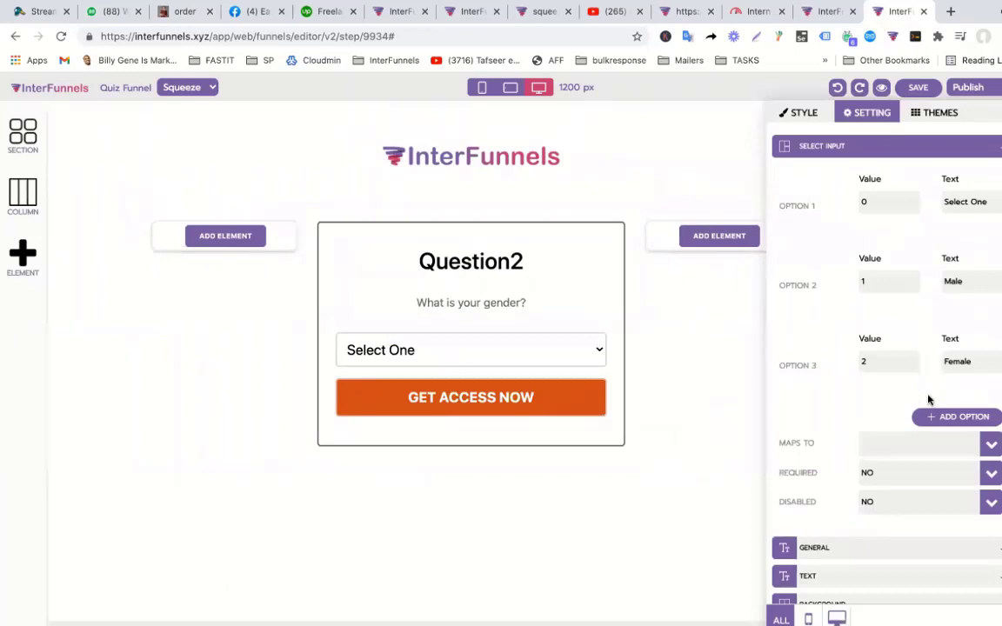
# Map the gender dropdown's answer to Custom Field 2.
pyautogui.scroll(-1, 928, 399)
pyautogui.click(988, 402)
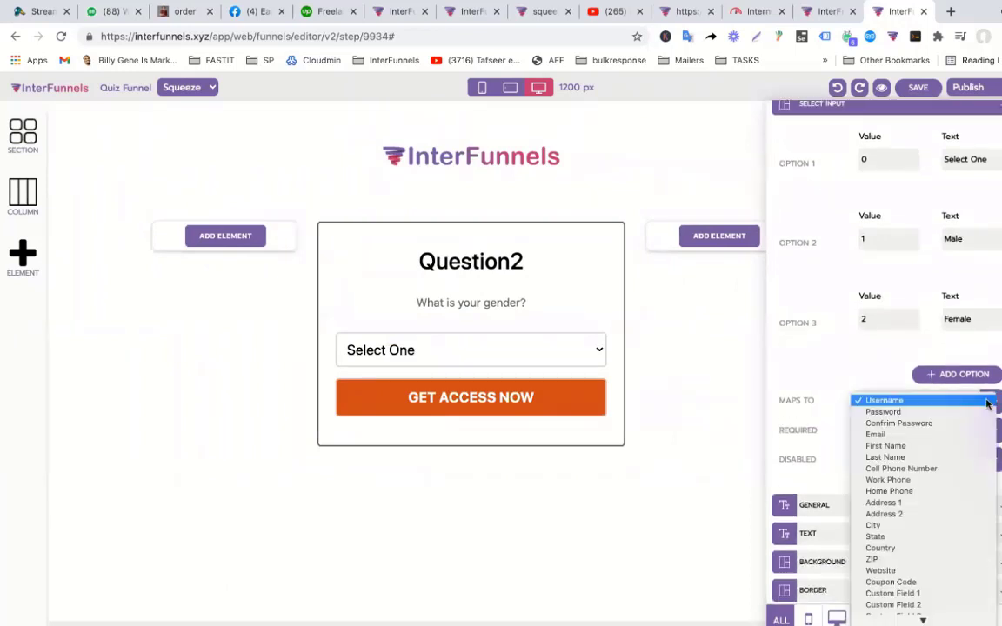
pyautogui.scroll(-2, 910, 596)
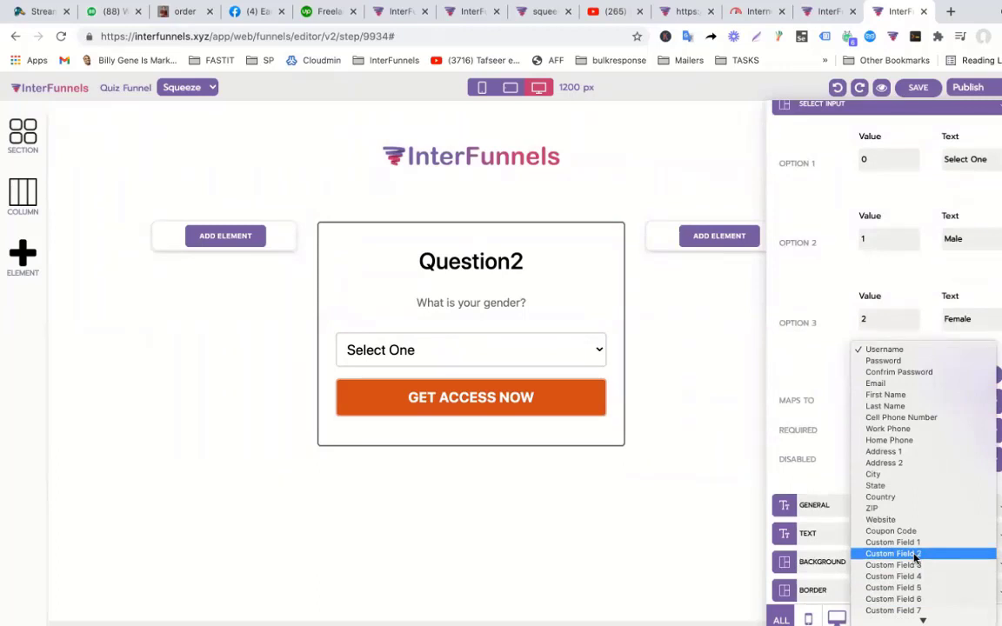
pyautogui.click(915, 557)
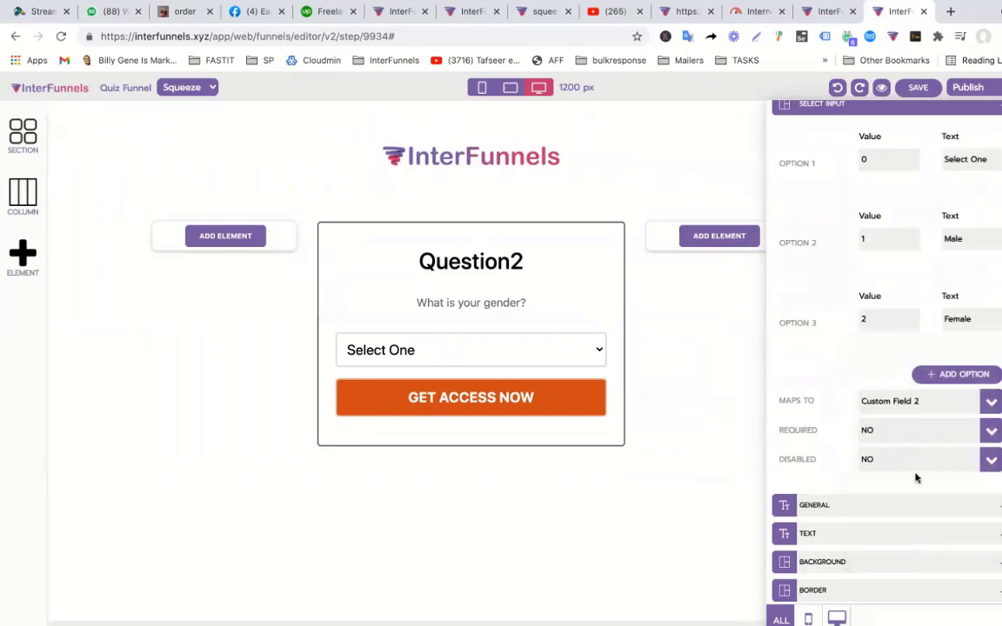
pyautogui.click(680, 470)
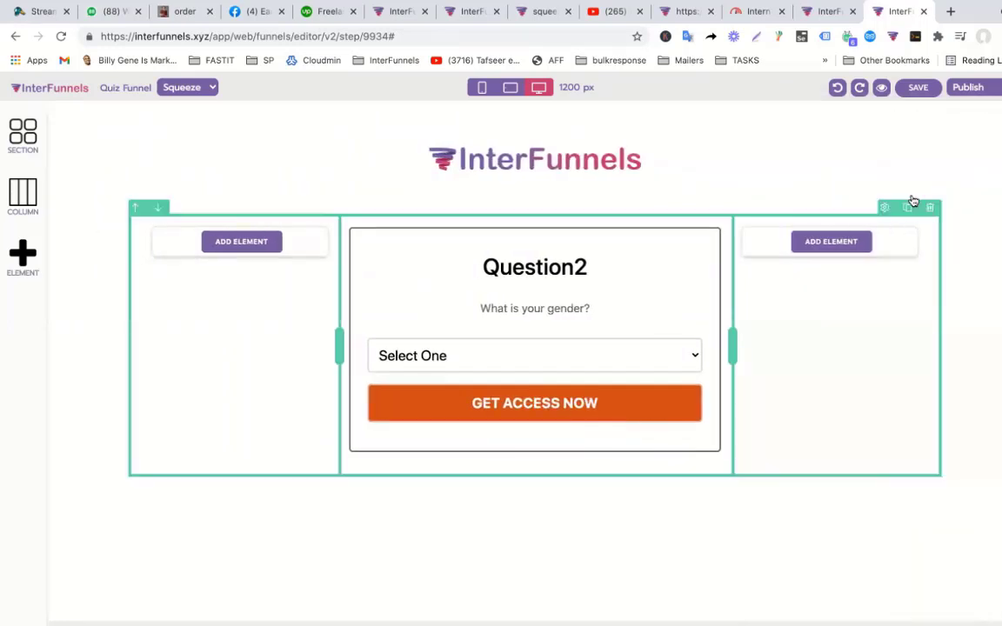
# Save the Question2 page with the new field mapping.
pyautogui.click(918, 87)
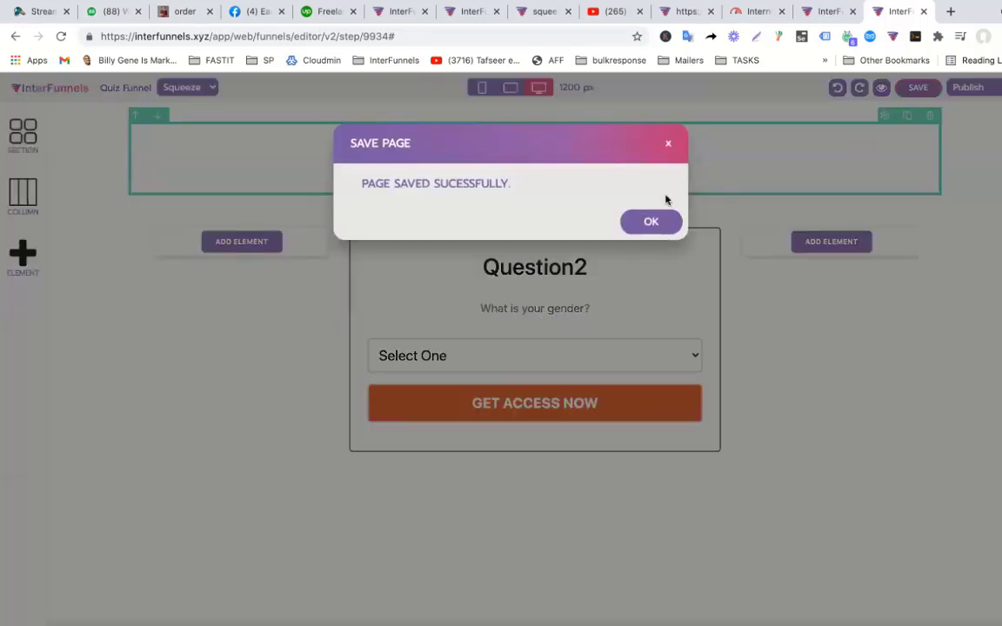
pyautogui.click(650, 222)
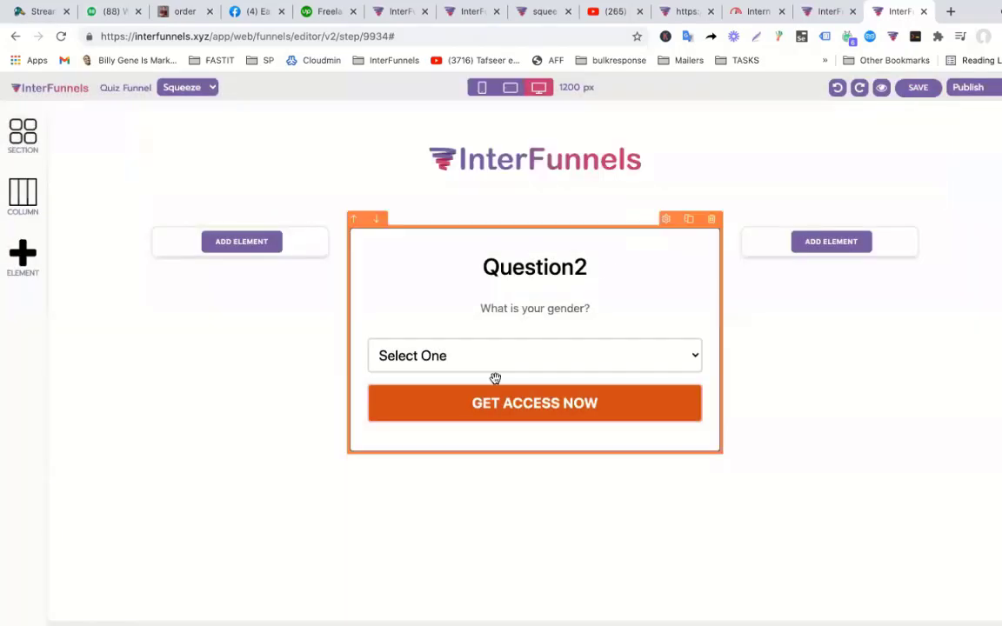
pyautogui.click(21, 252)
pyautogui.scroll(-2, 139, 478)
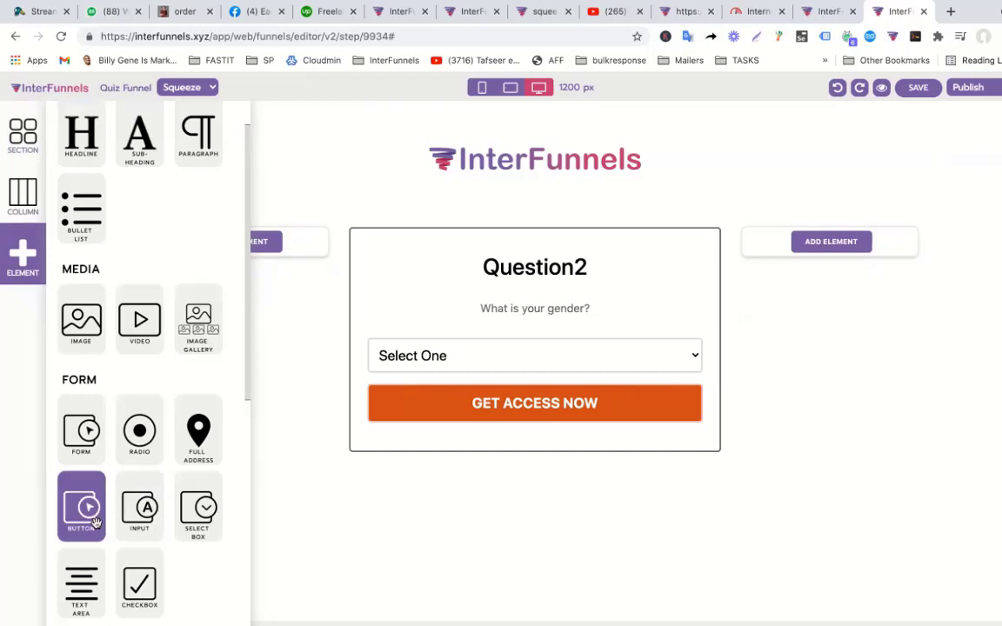
# Relabel the Question2 button from GET ACCESS NOW to 'Next...' and save the page.
pyautogui.click(567, 407)
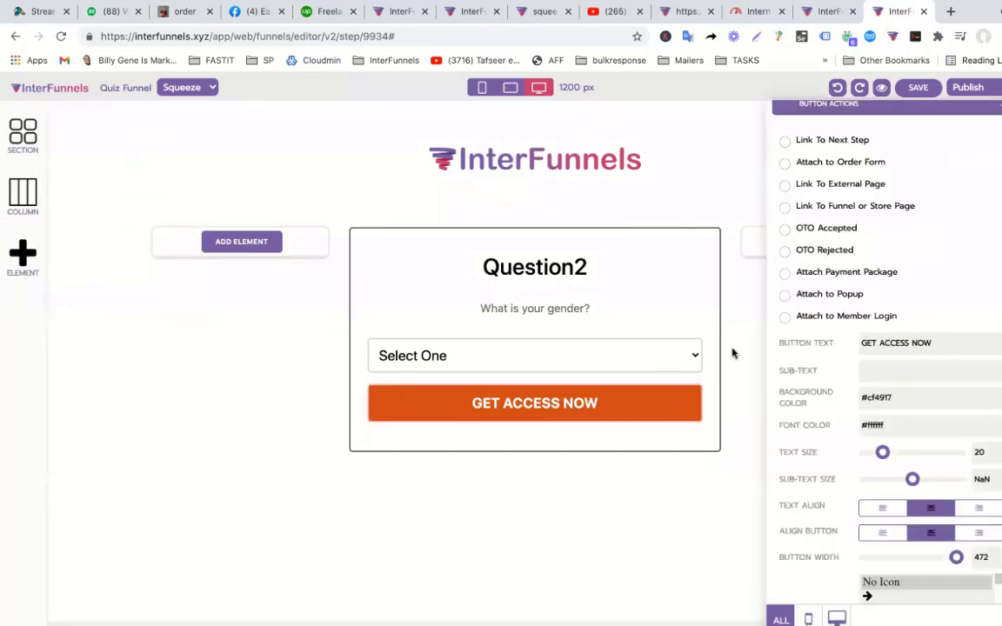
pyautogui.moveTo(949, 345); pyautogui.dragTo(793, 342)
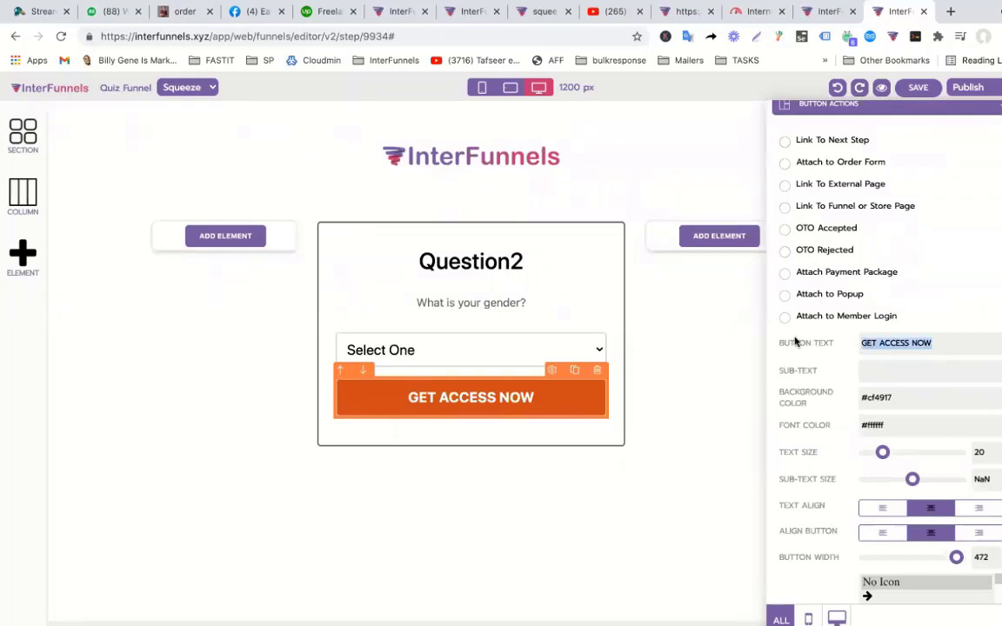
pyautogui.write('Next')
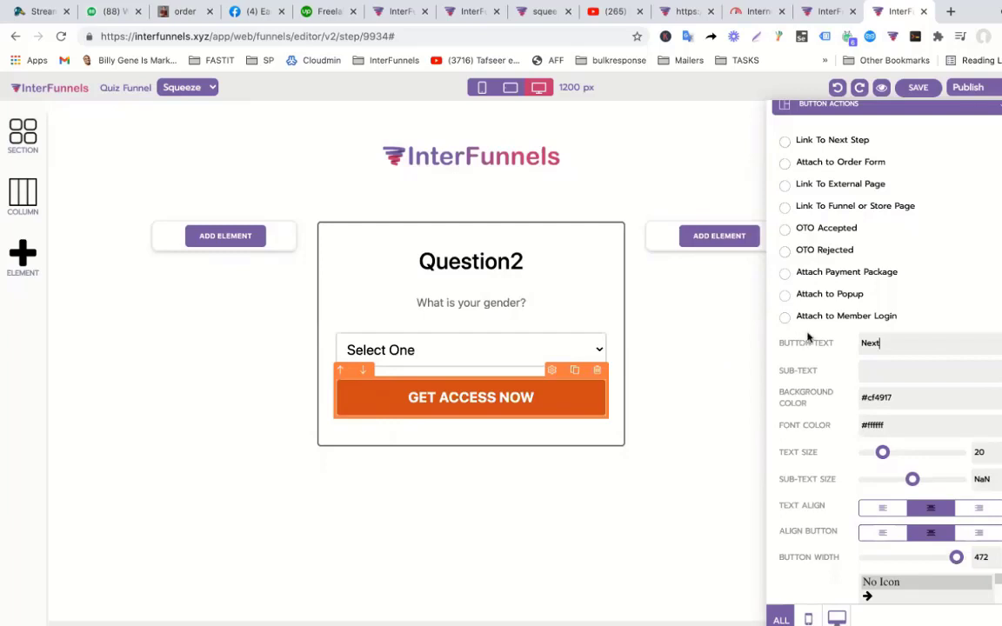
pyautogui.click(595, 478)
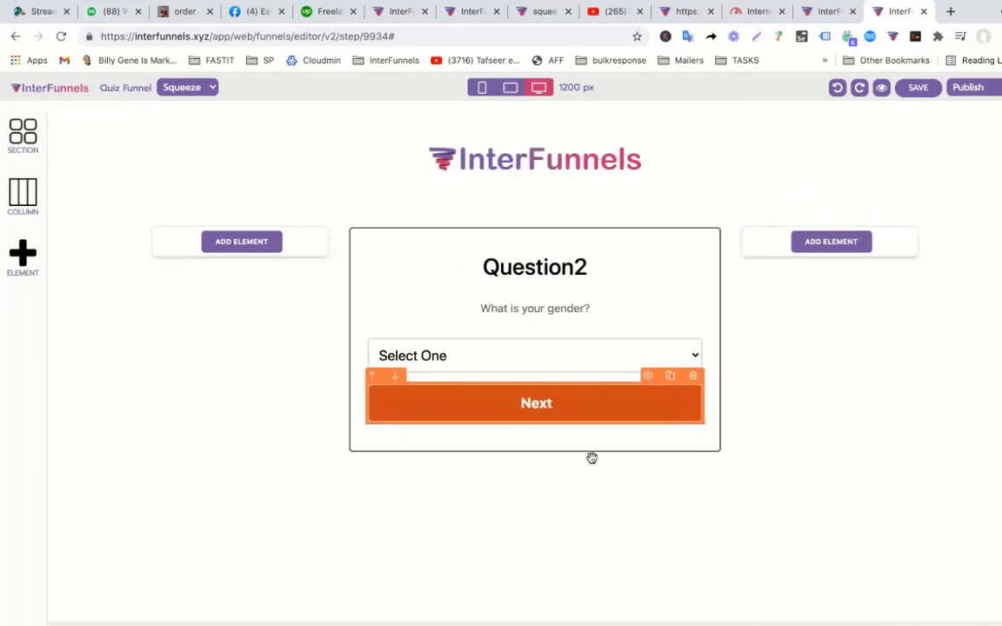
pyautogui.click(578, 413)
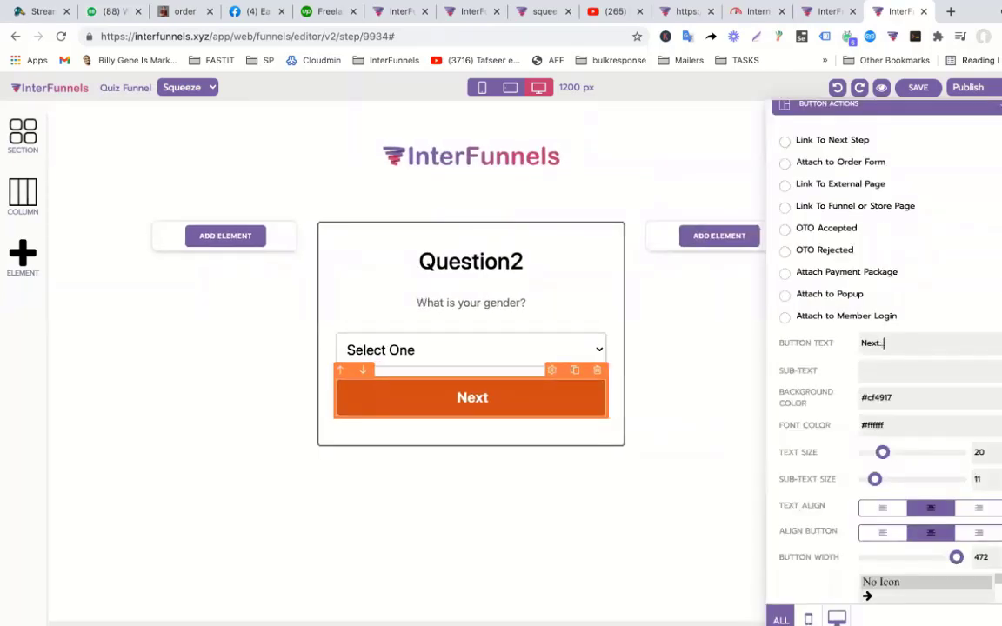
pyautogui.write('..')
pyautogui.click(644, 496)
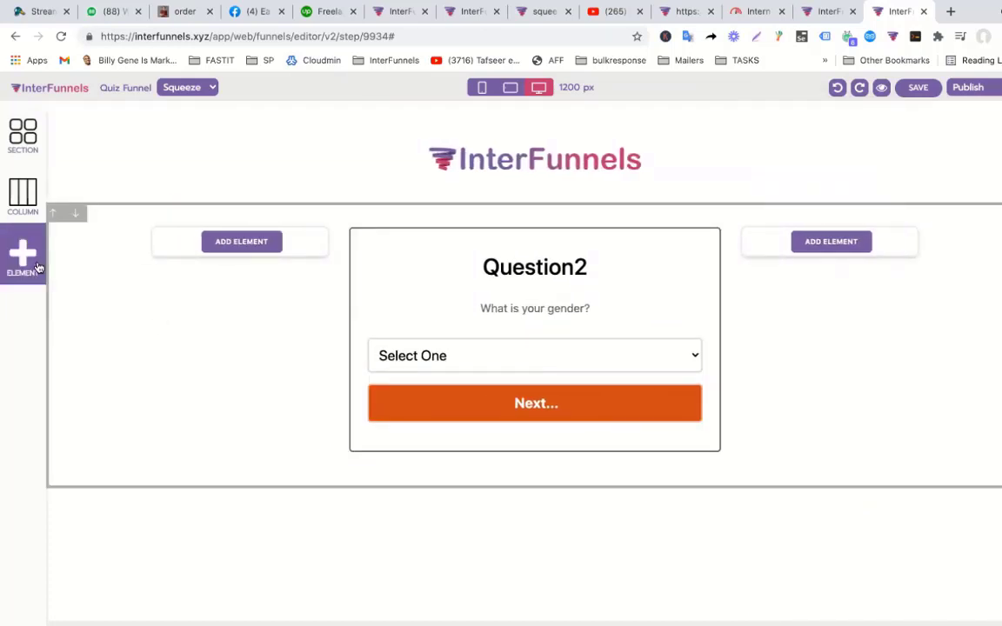
pyautogui.click(925, 94)
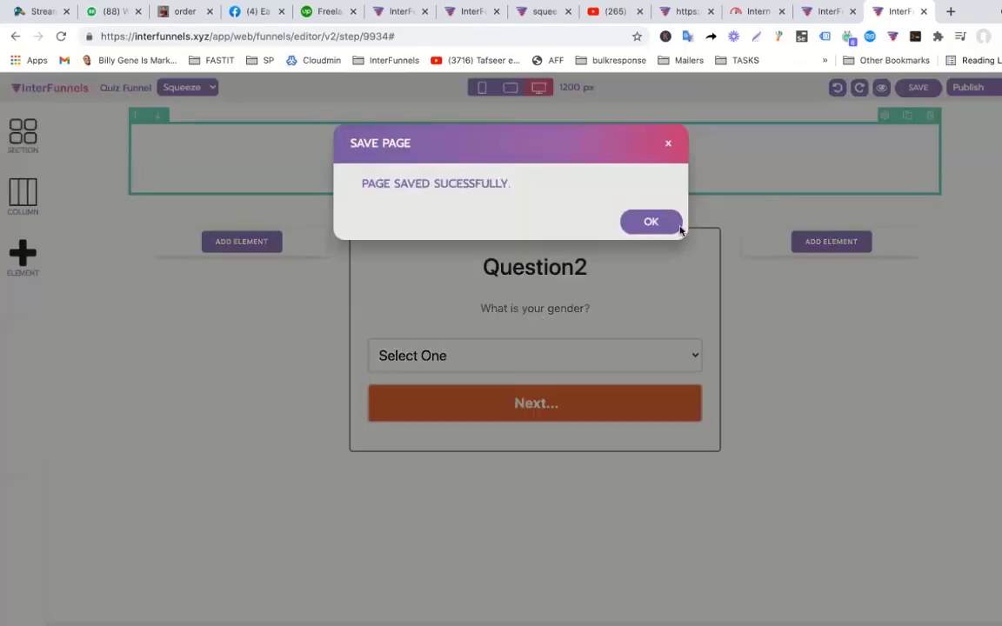
pyautogui.click(665, 223)
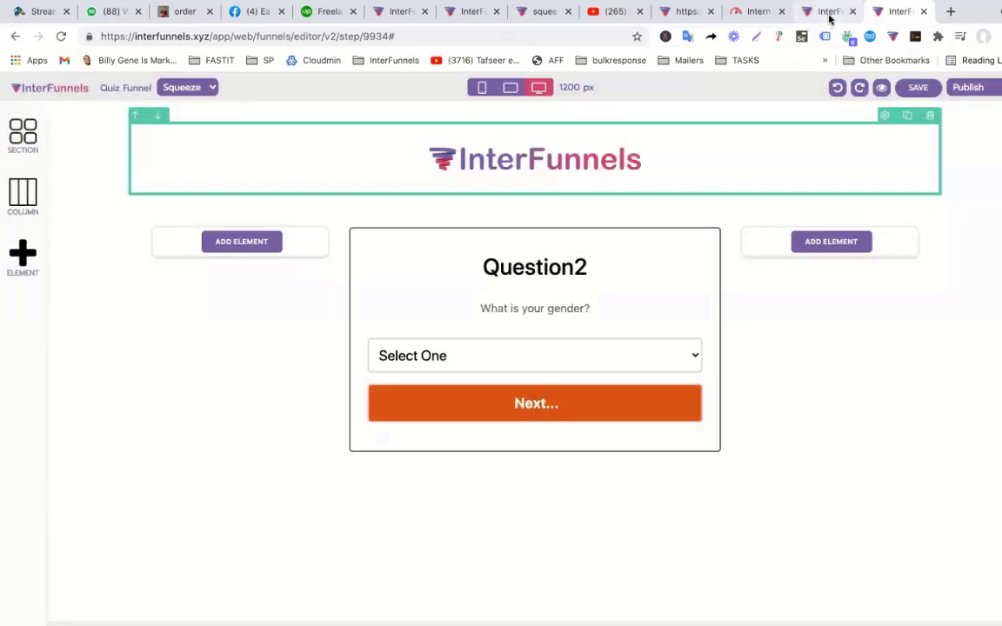
# Switch to the Quiz Funnel's page overview and select the Q2 page.
pyautogui.click(829, 12)
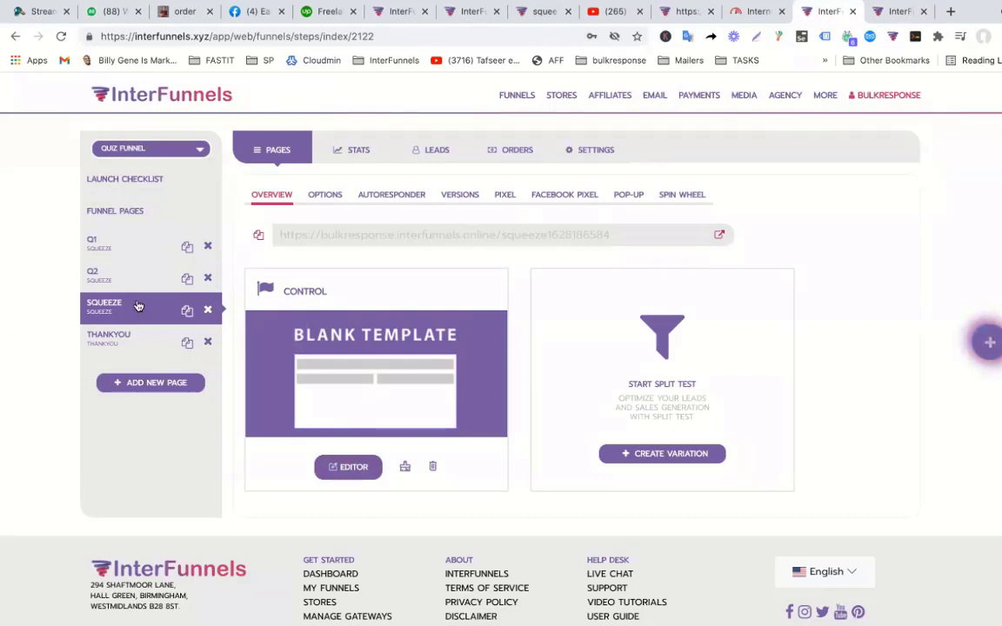
pyautogui.click(897, 12)
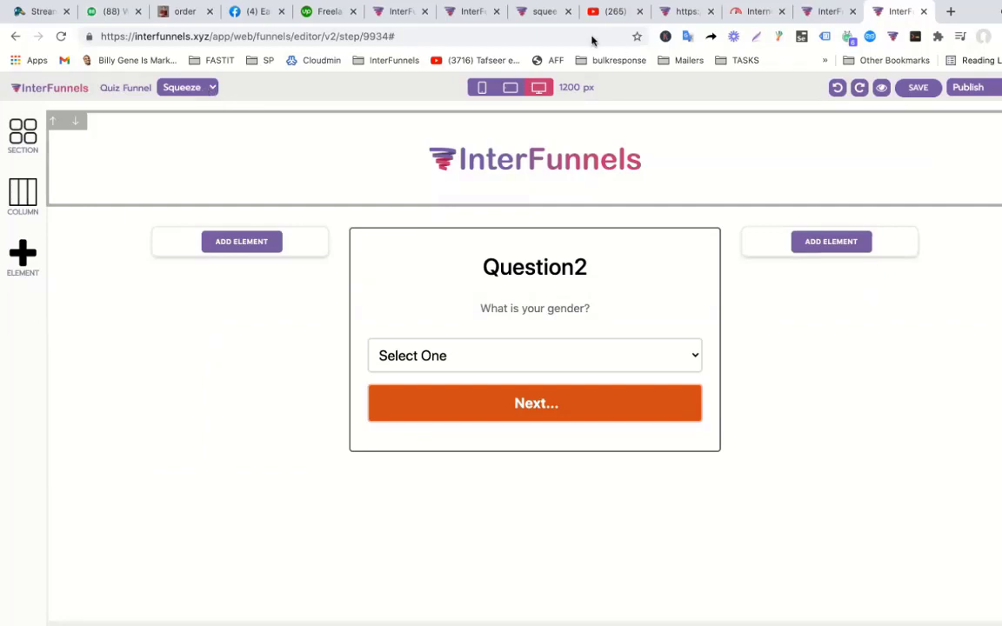
pyautogui.click(822, 11)
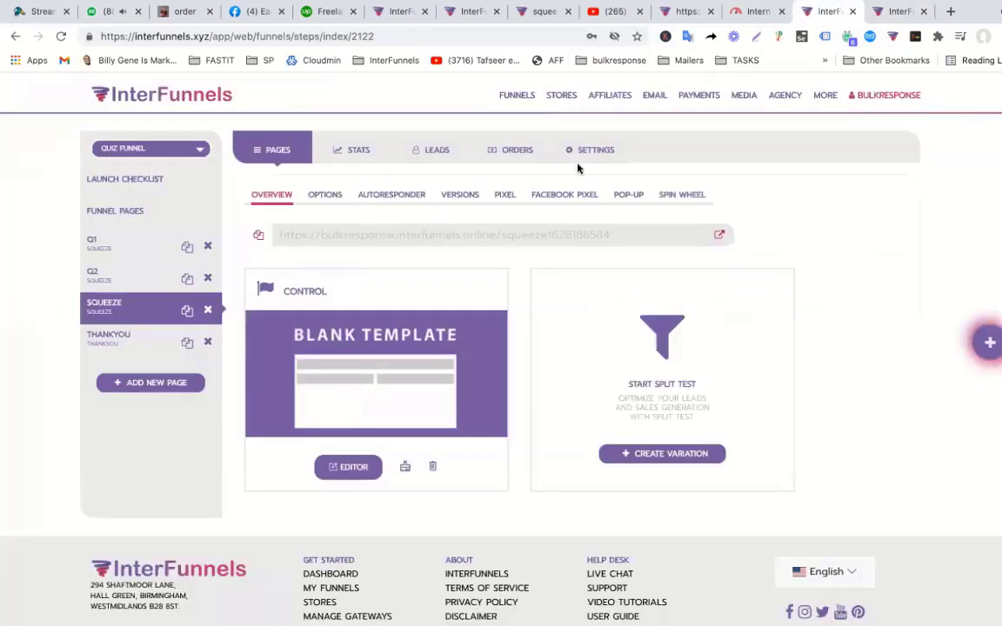
pyautogui.click(119, 279)
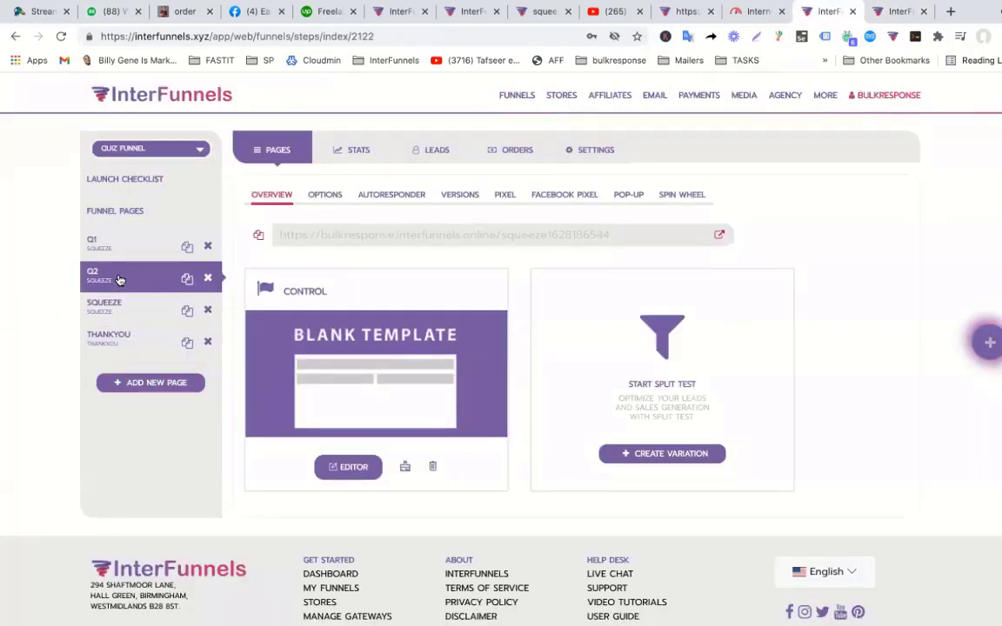
# Rename the Q2 page to Squeeze, save it, and drag SQUEEZE above Q2.
pyautogui.click(327, 195)
pyautogui.doubleClick(315, 278)
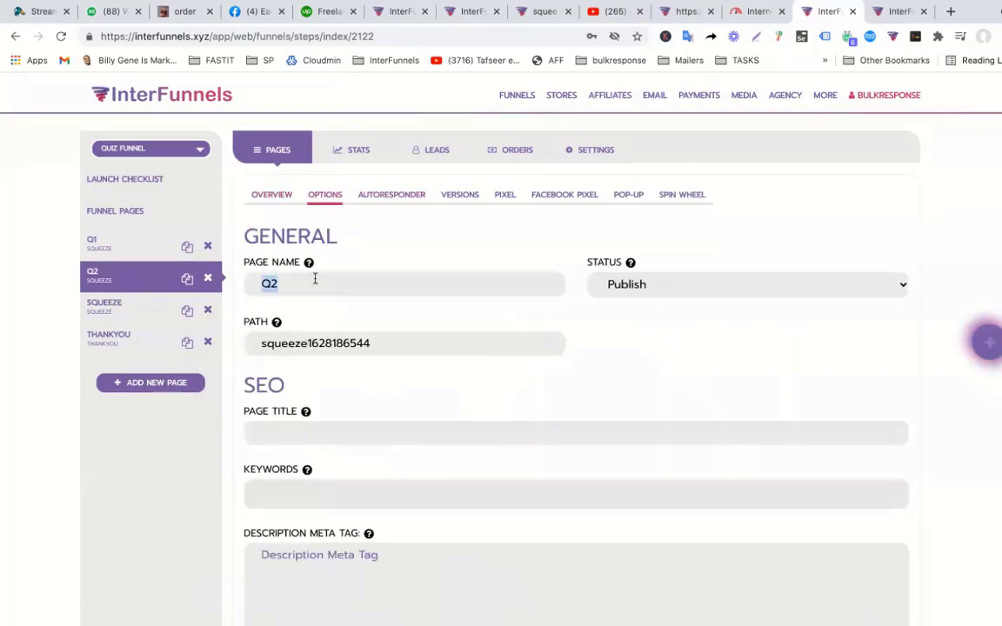
pyautogui.write('Squeeze')
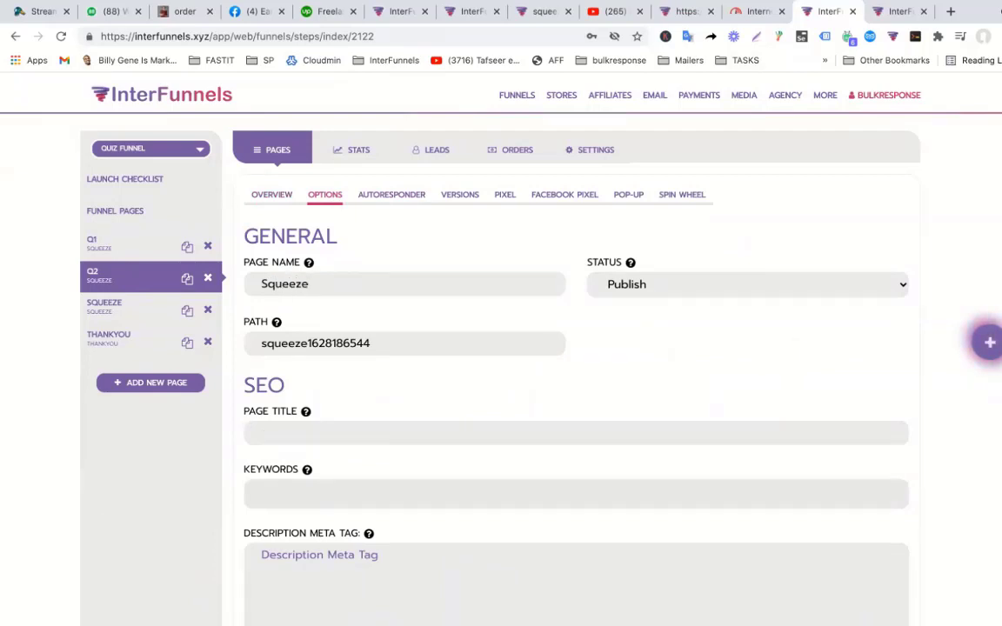
pyautogui.scroll(-10, 425, 503)
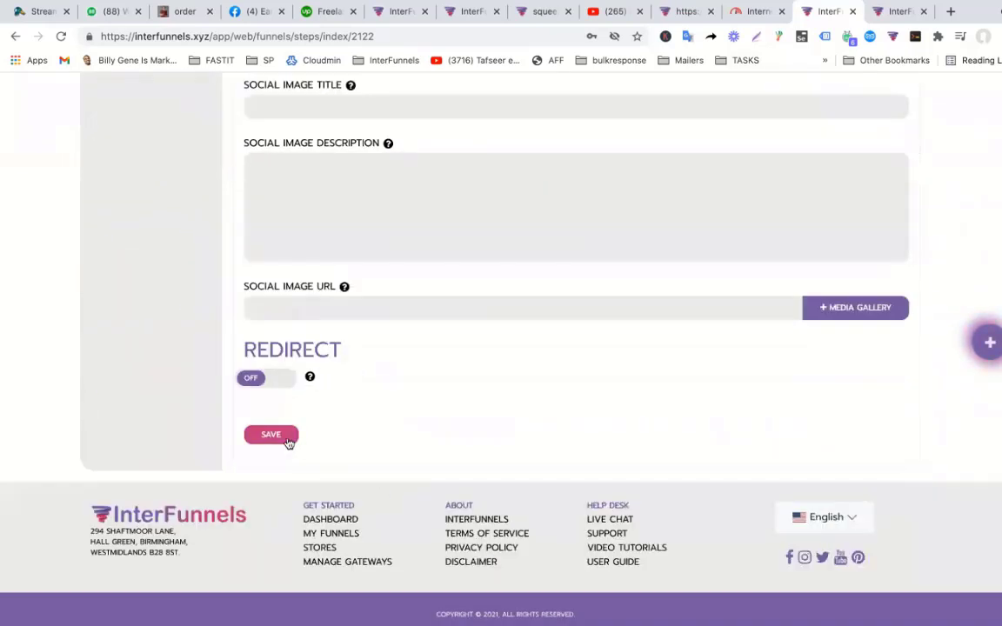
pyautogui.click(285, 437)
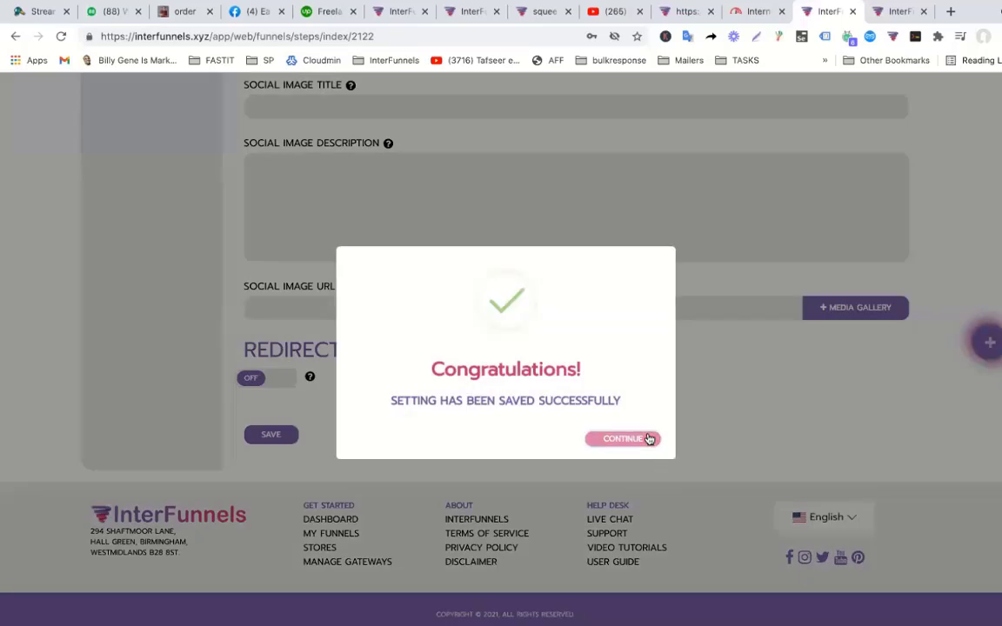
pyautogui.click(650, 442)
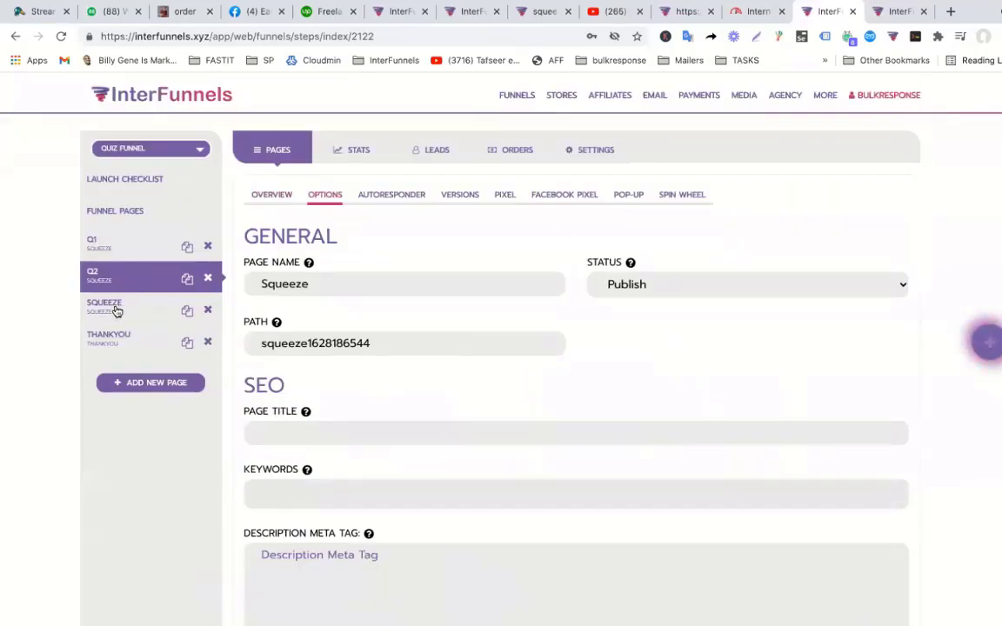
pyautogui.moveTo(117, 311); pyautogui.dragTo(128, 271)
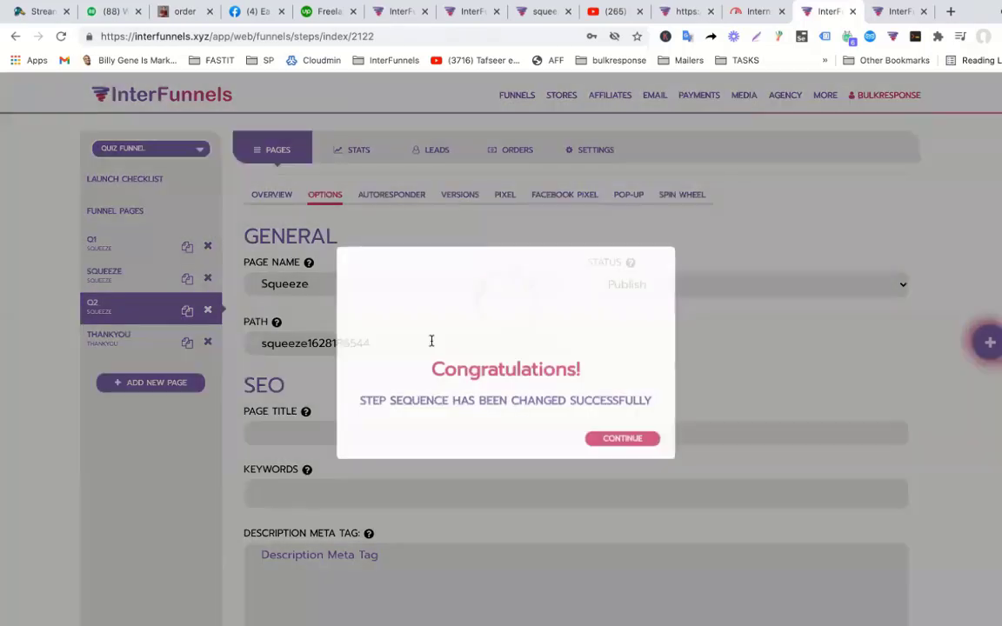
pyautogui.click(644, 438)
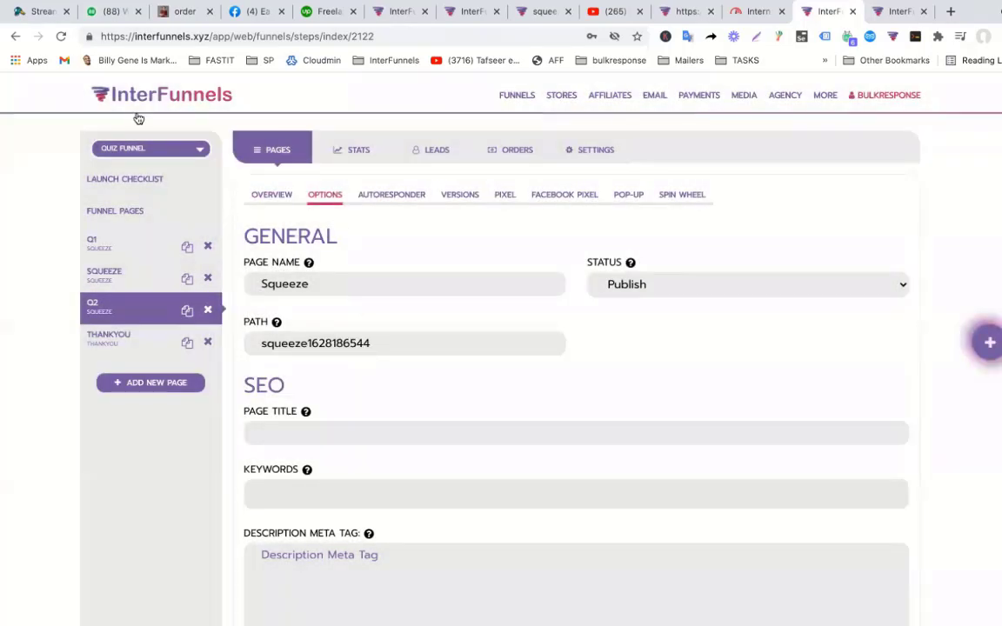
# Rename the second funnel page from Squeeze to Q2, save, and reload the funnel.
pyautogui.click(61, 37)
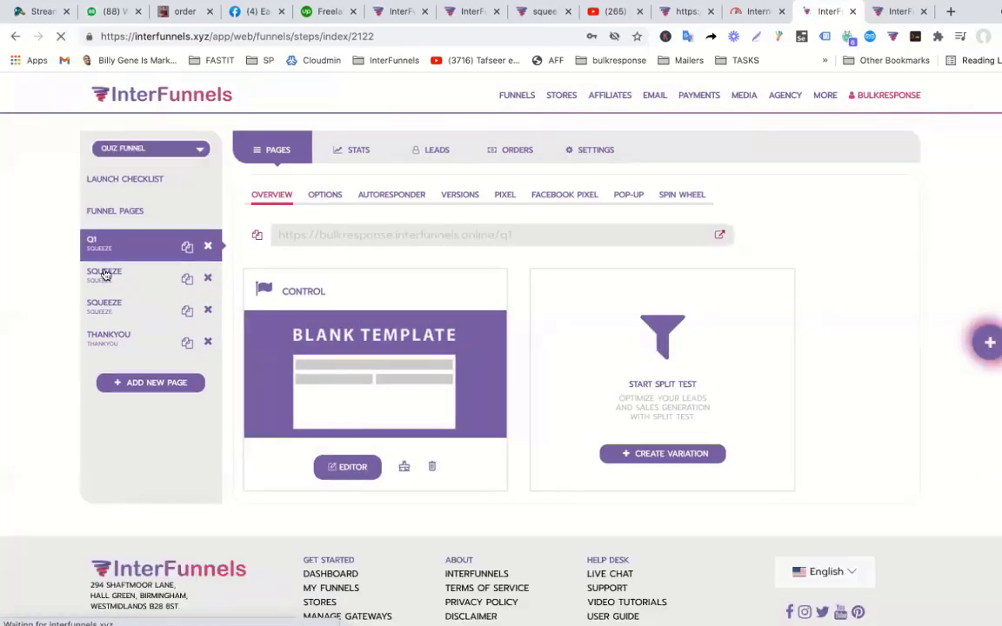
pyautogui.click(102, 270)
pyautogui.click(325, 194)
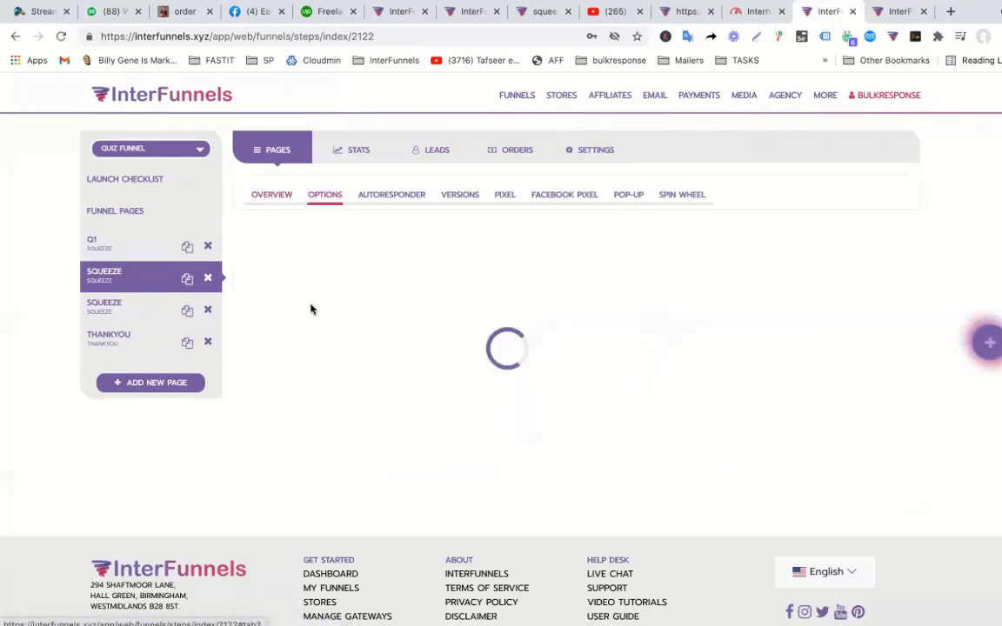
pyautogui.moveTo(330, 288); pyautogui.dragTo(192, 293)
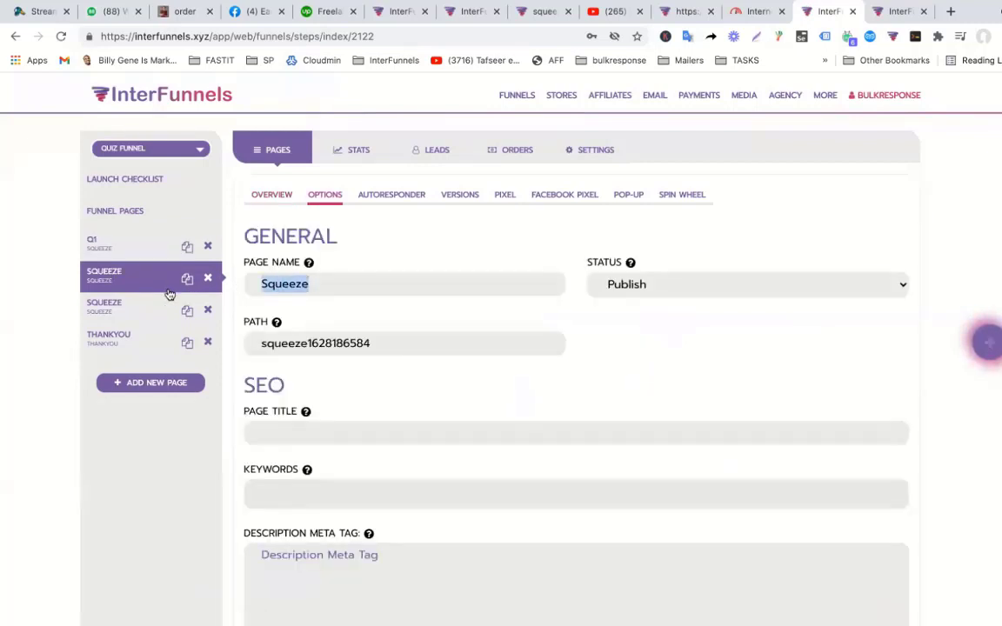
pyautogui.write('Q2')
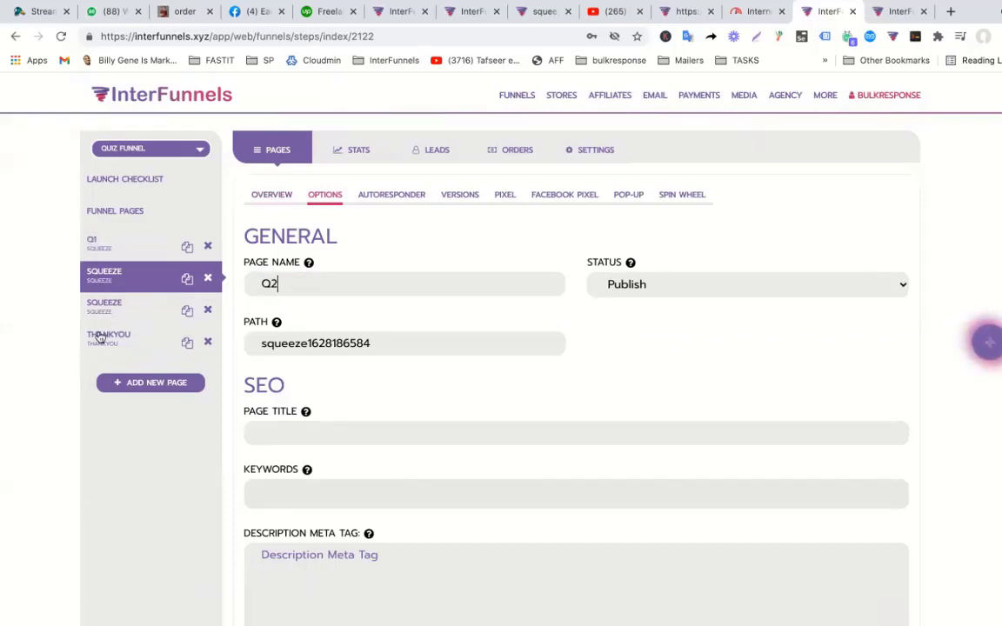
pyautogui.scroll(-7, 532, 353)
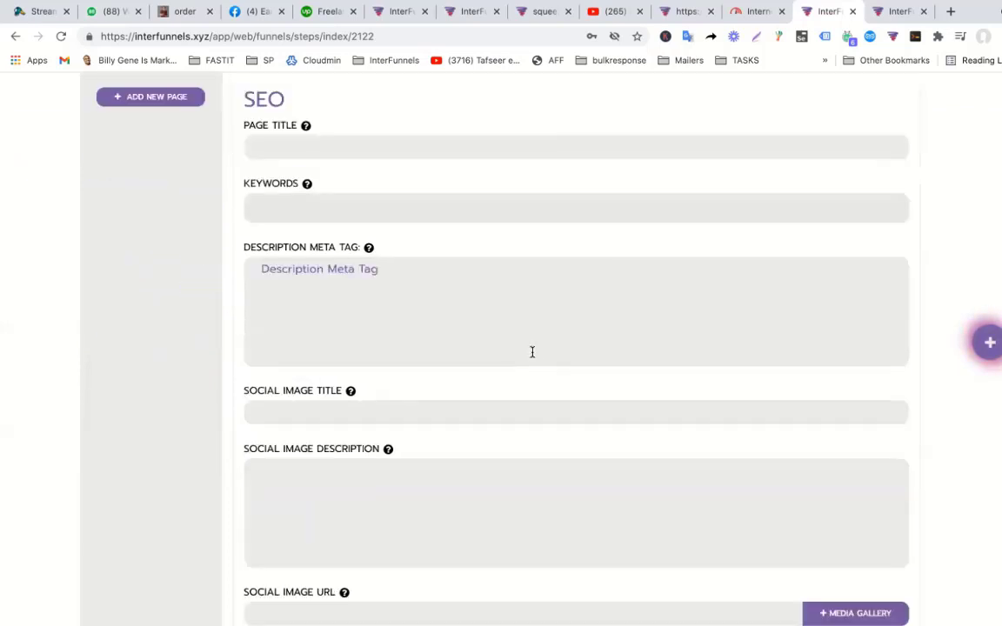
pyautogui.click(287, 435)
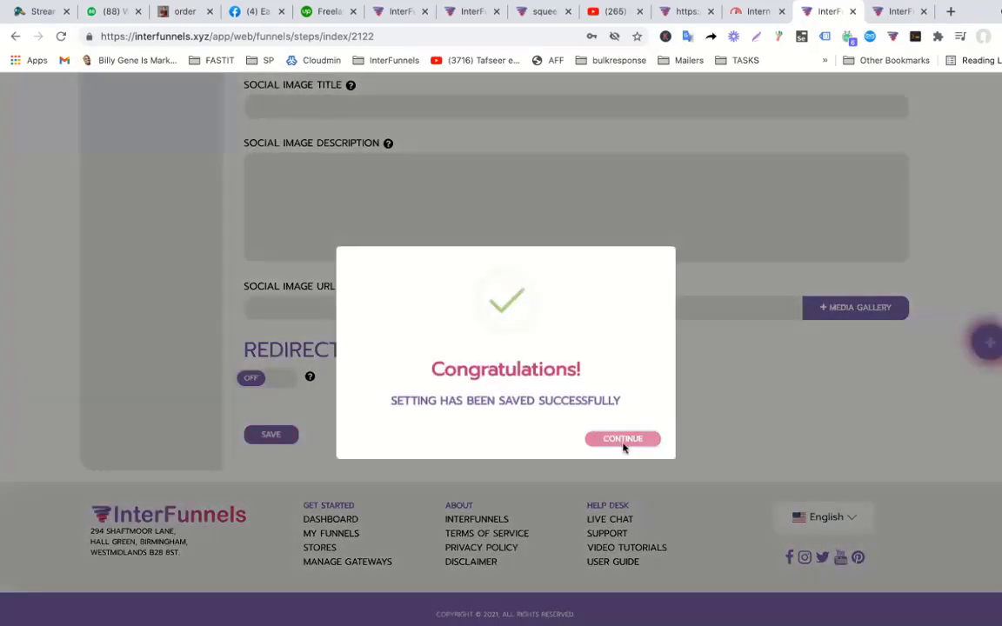
pyautogui.click(623, 439)
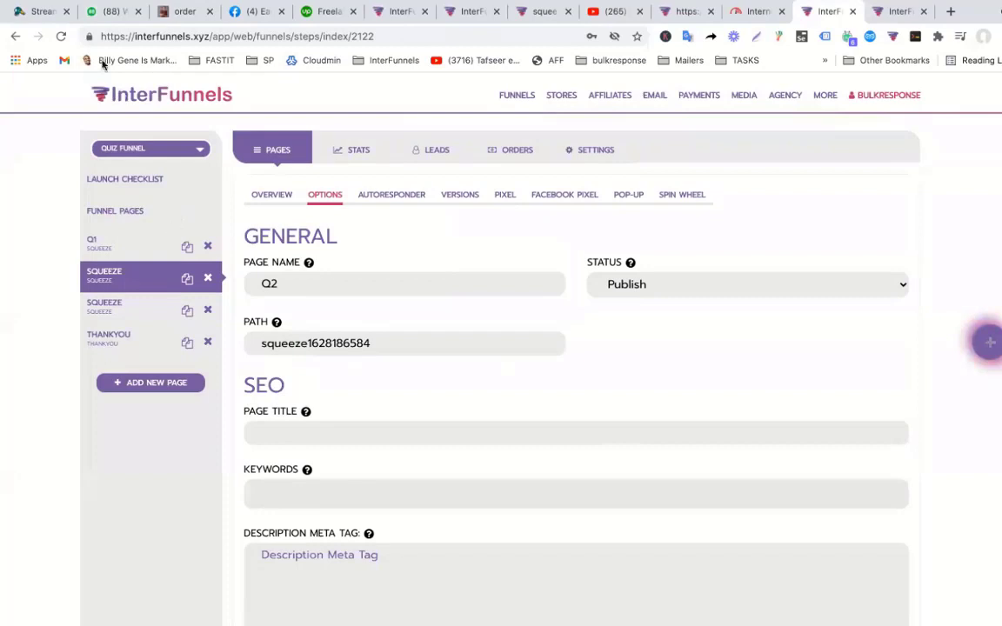
pyautogui.click(61, 37)
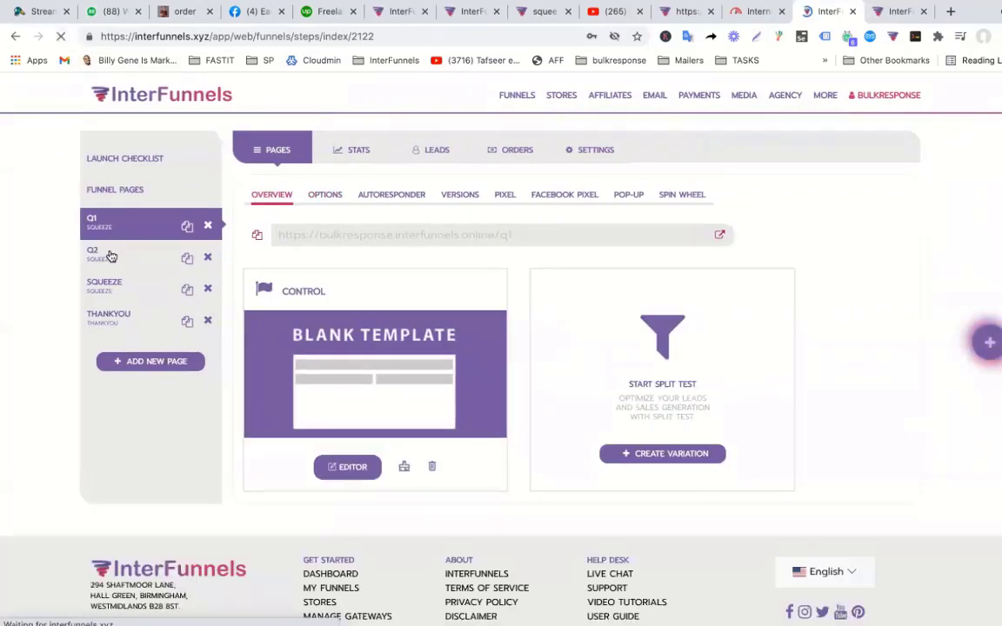
# Open the Squeeze page in the editor and delete the Lahore answer option.
pyautogui.click(108, 273)
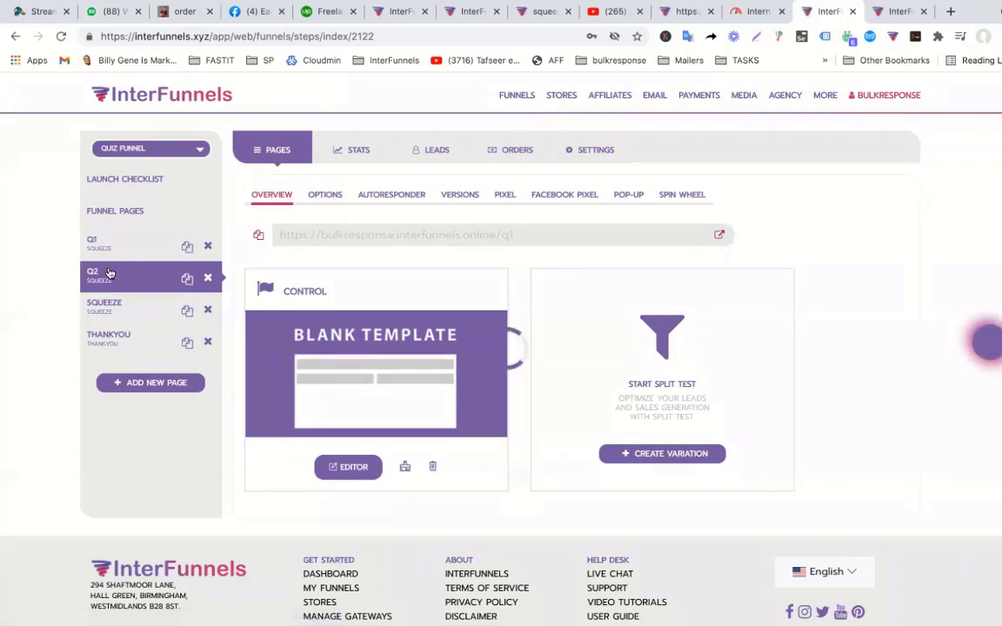
pyautogui.click(113, 304)
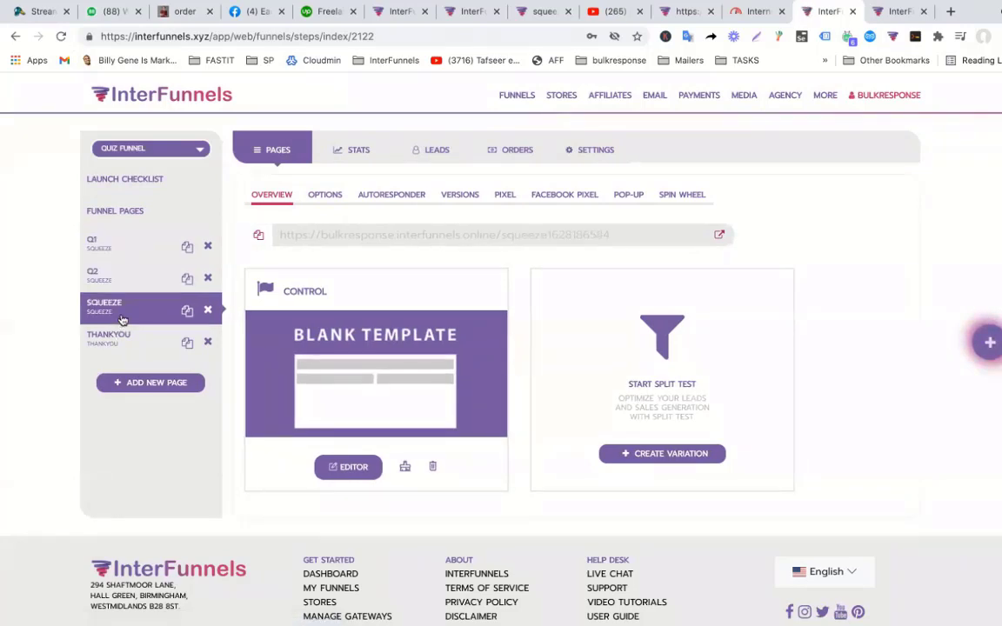
pyautogui.click(348, 467)
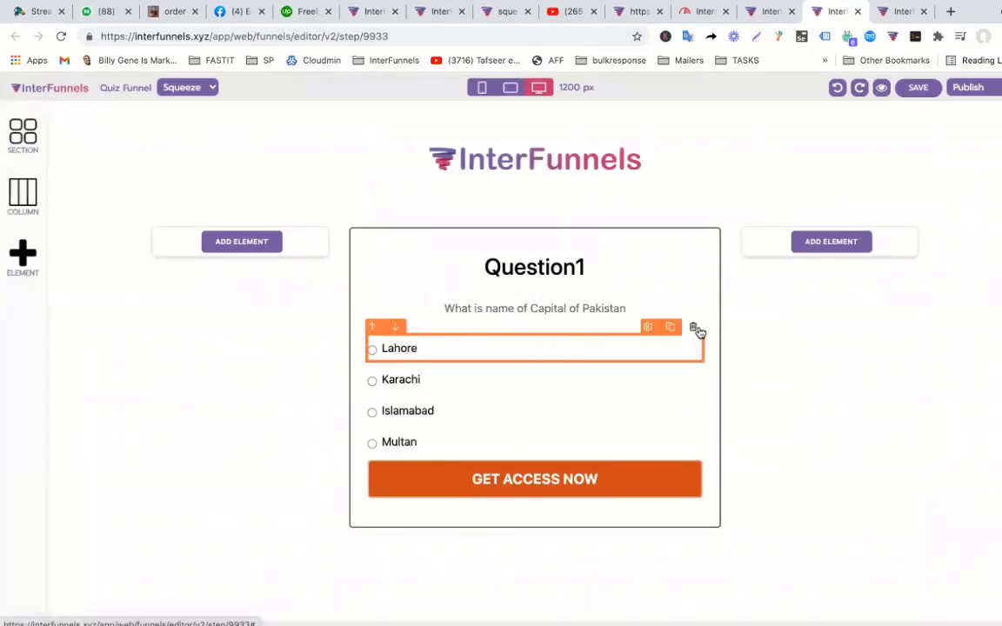
pyautogui.click(695, 328)
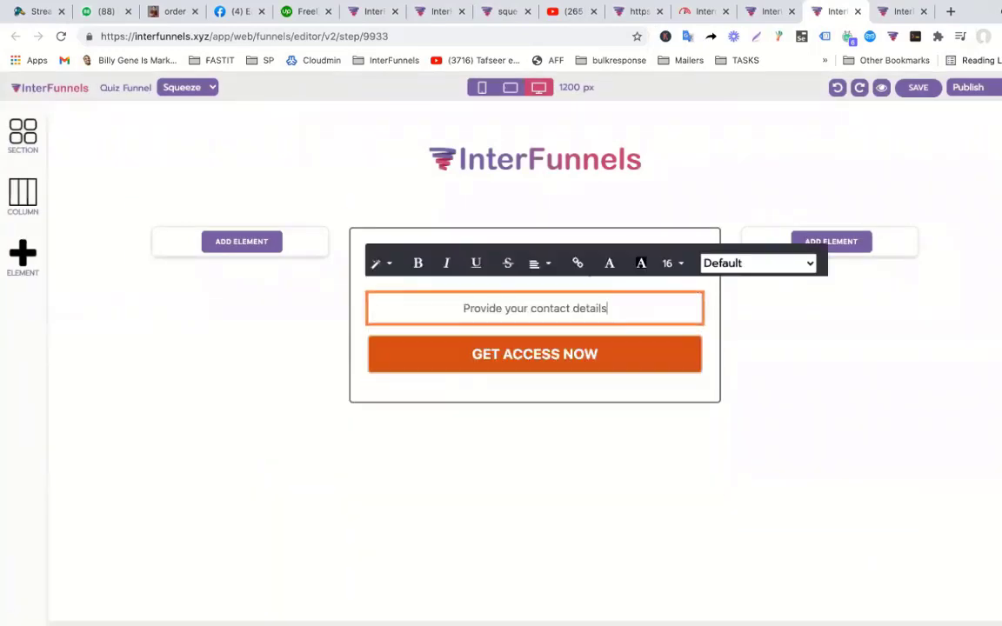
# Add a text input field below the 'Provide your contact details' prompt.
pyautogui.click(33, 276)
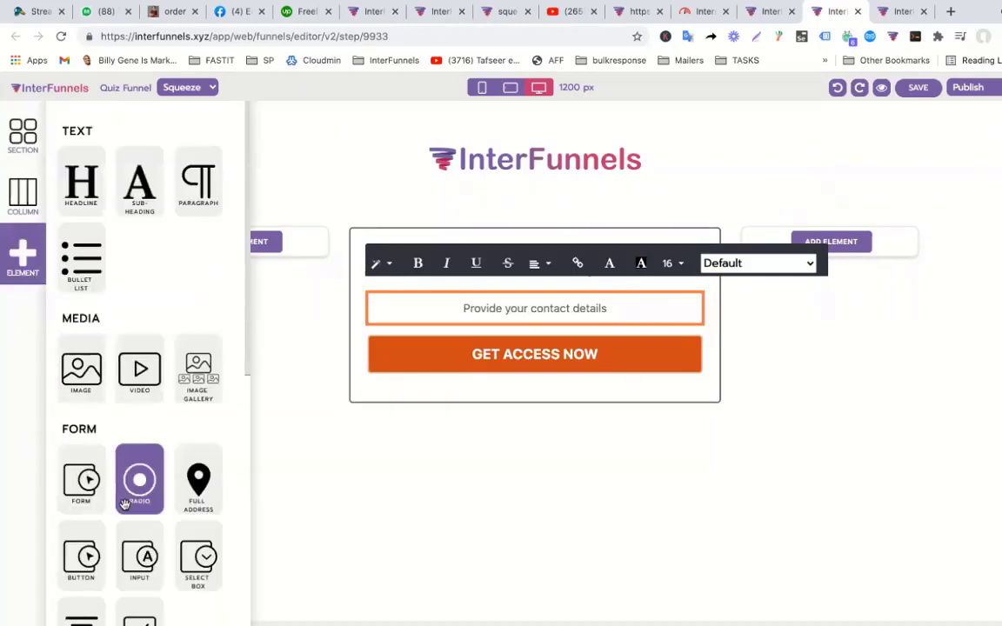
pyautogui.moveTo(139, 561); pyautogui.dragTo(494, 330)
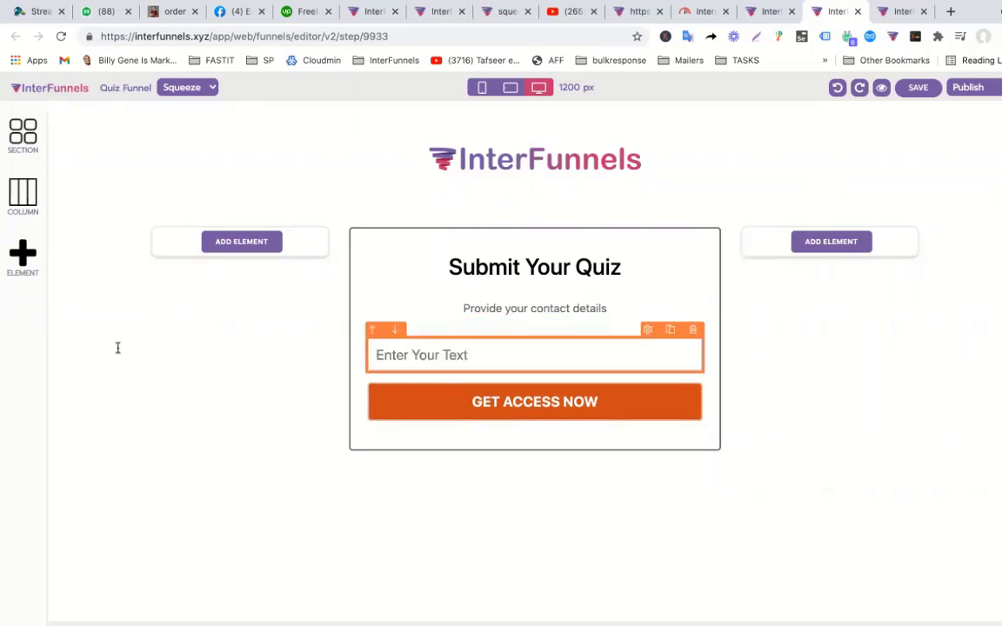
pyautogui.click(22, 259)
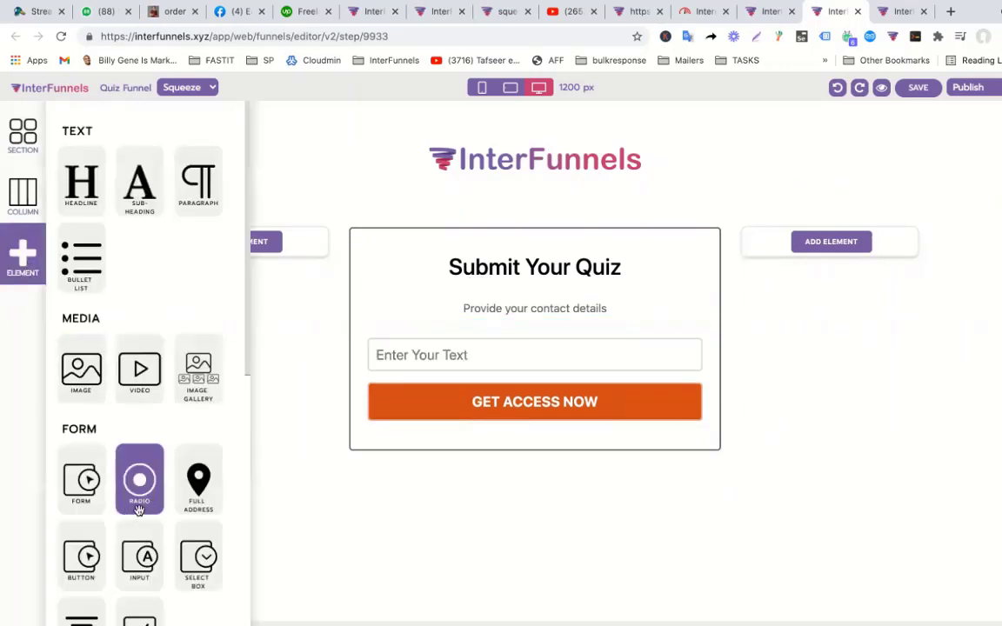
pyautogui.click(574, 353)
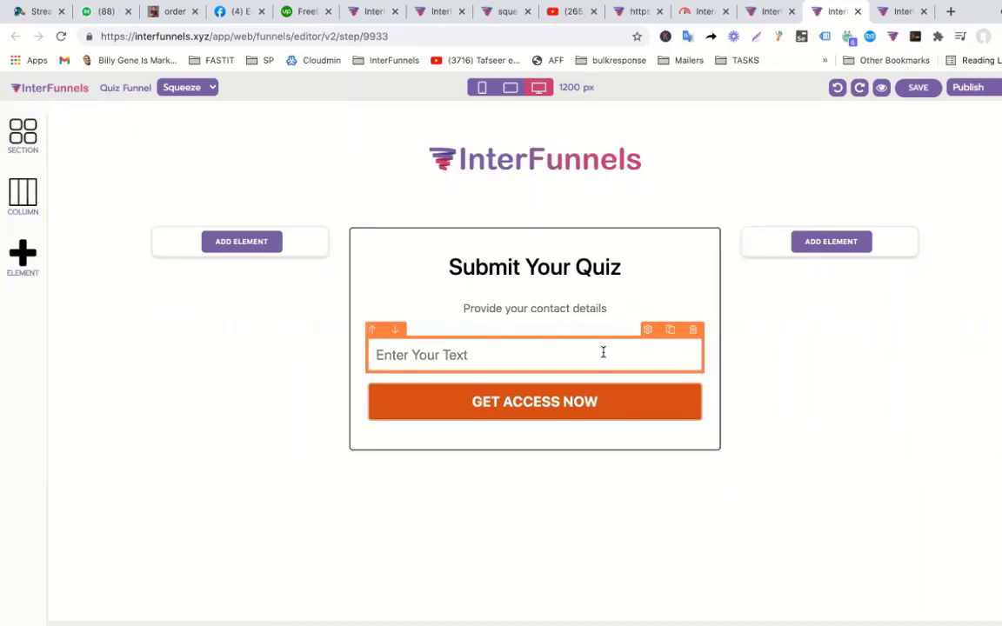
# Duplicate the text input twice to make three input fields.
pyautogui.click(671, 330)
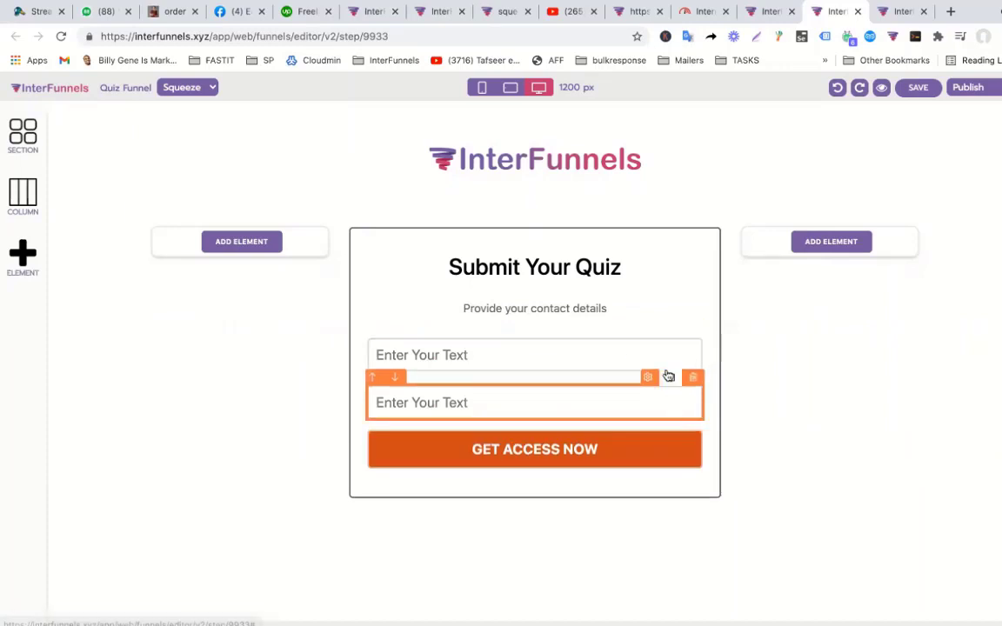
pyautogui.click(669, 376)
pyautogui.click(634, 356)
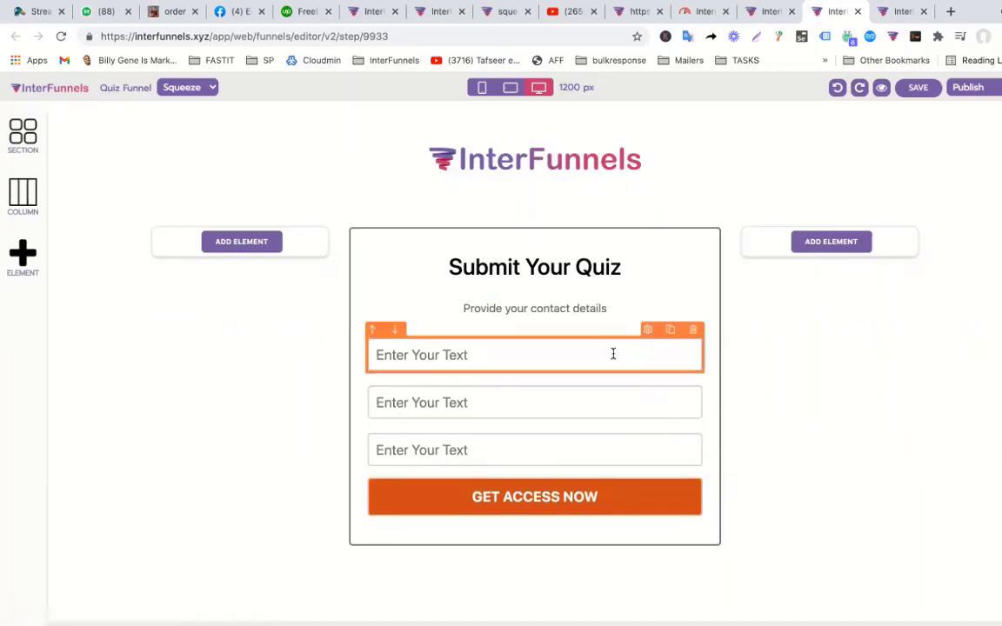
pyautogui.click(579, 403)
pyautogui.click(566, 442)
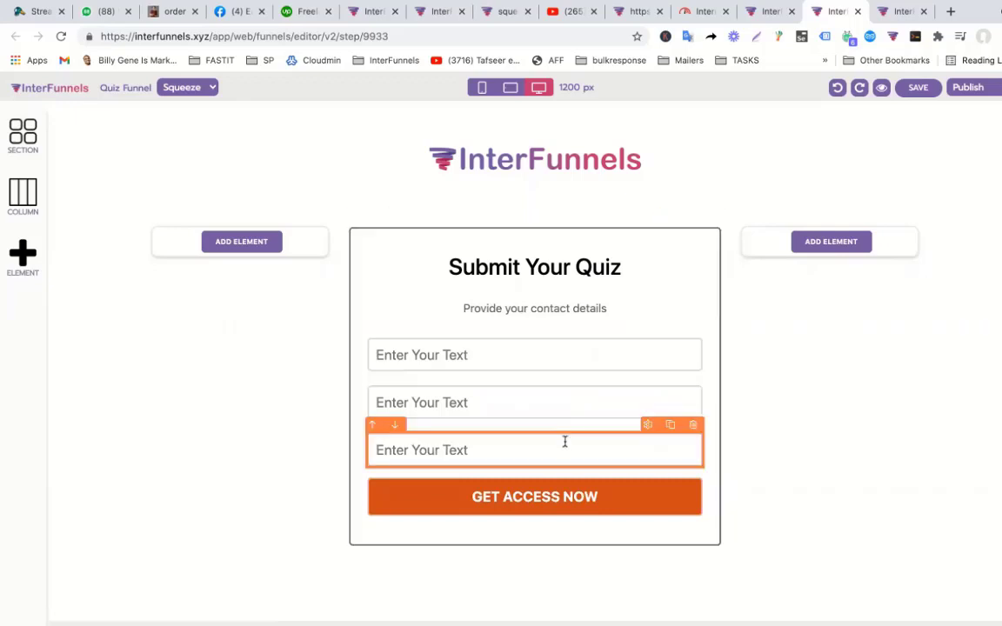
pyautogui.click(548, 359)
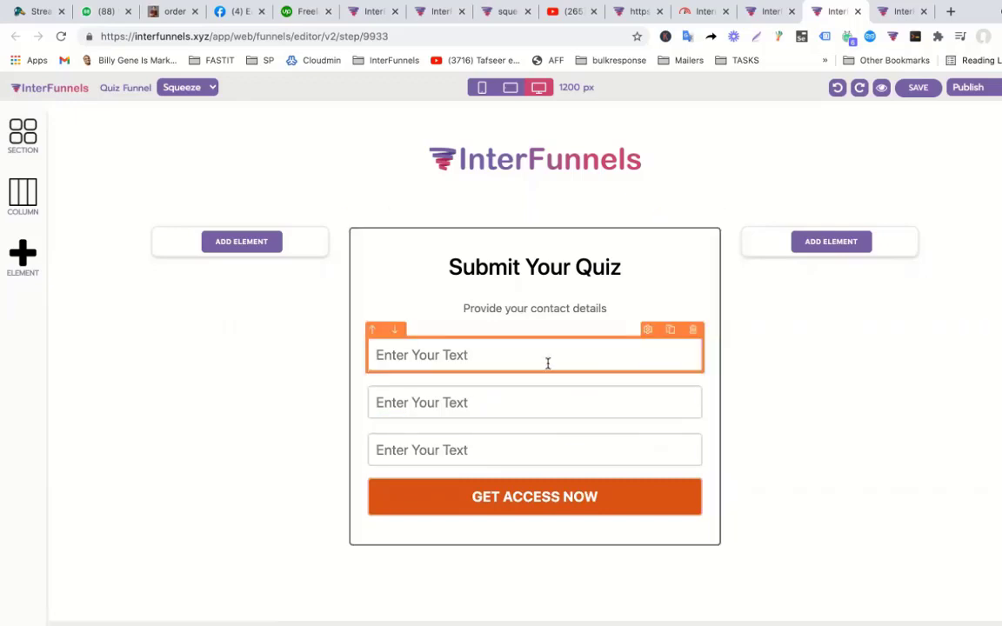
pyautogui.click(648, 330)
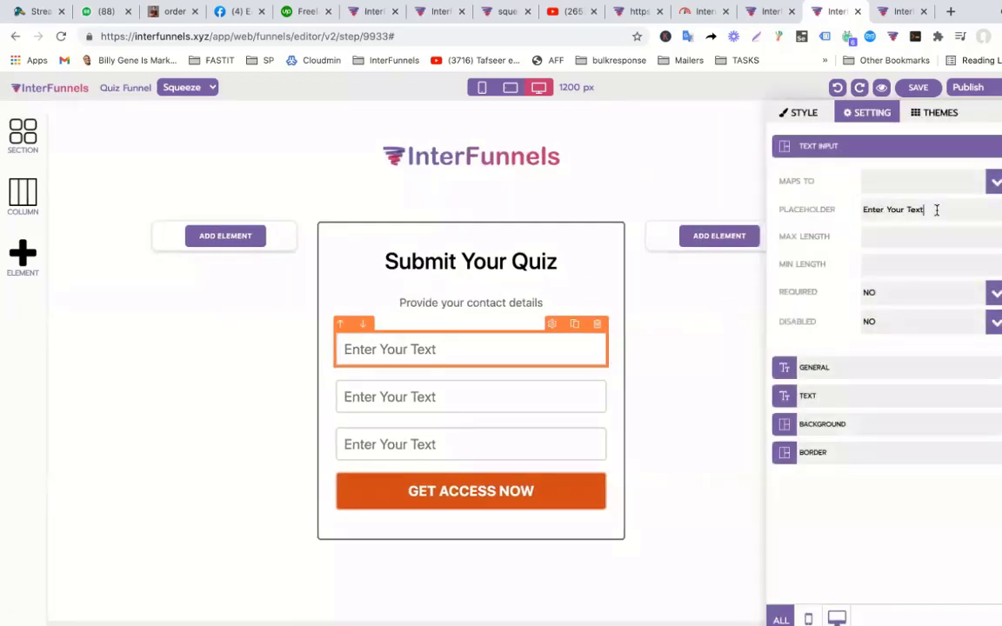
# Edit the first field's placeholder and map it to First Name.
pyautogui.tripleClick(937, 210)
pyautogui.press('Right')
pyautogui.click(896, 181)
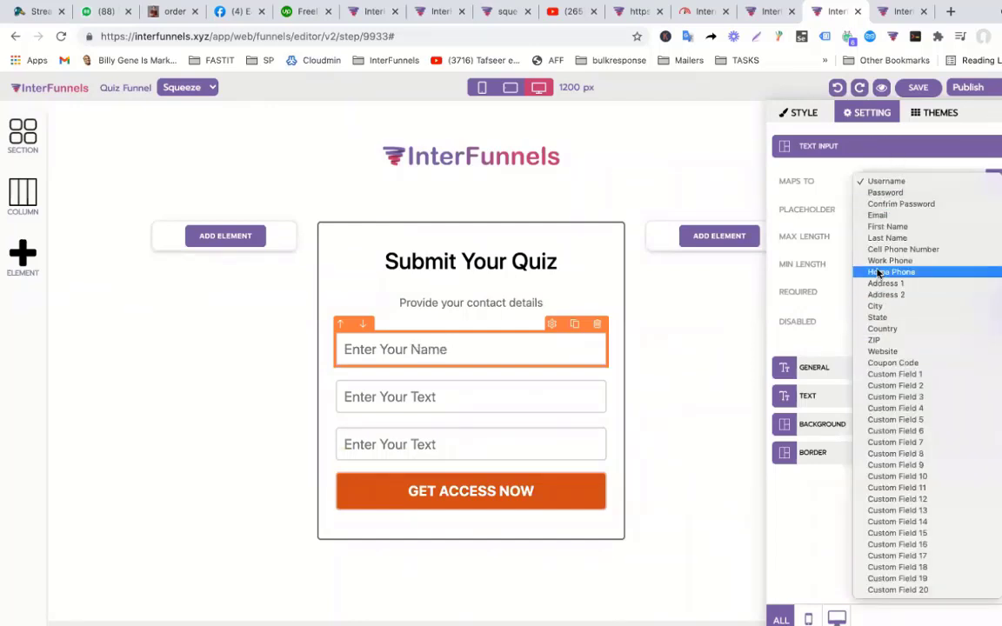
pyautogui.click(887, 226)
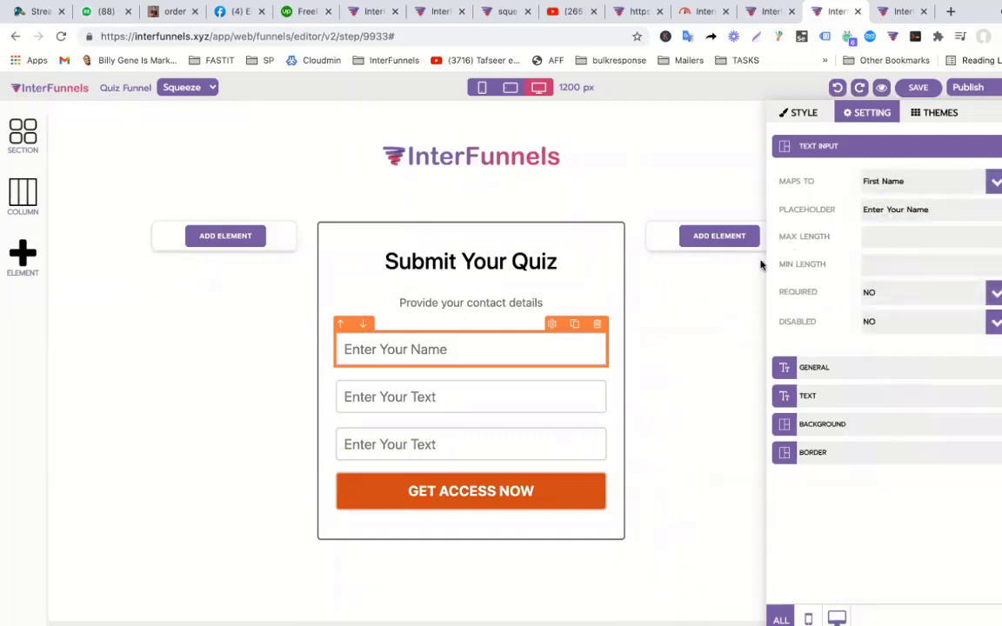
# Edit the second field's placeholder and map it to Email.
pyautogui.click(563, 398)
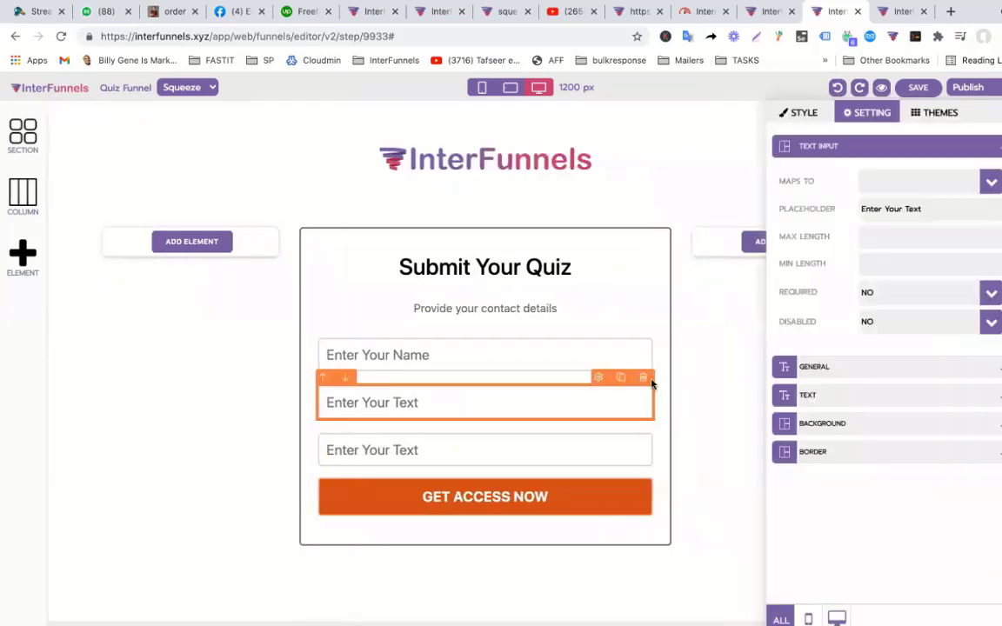
pyautogui.tripleClick(957, 209)
pyautogui.click(955, 210)
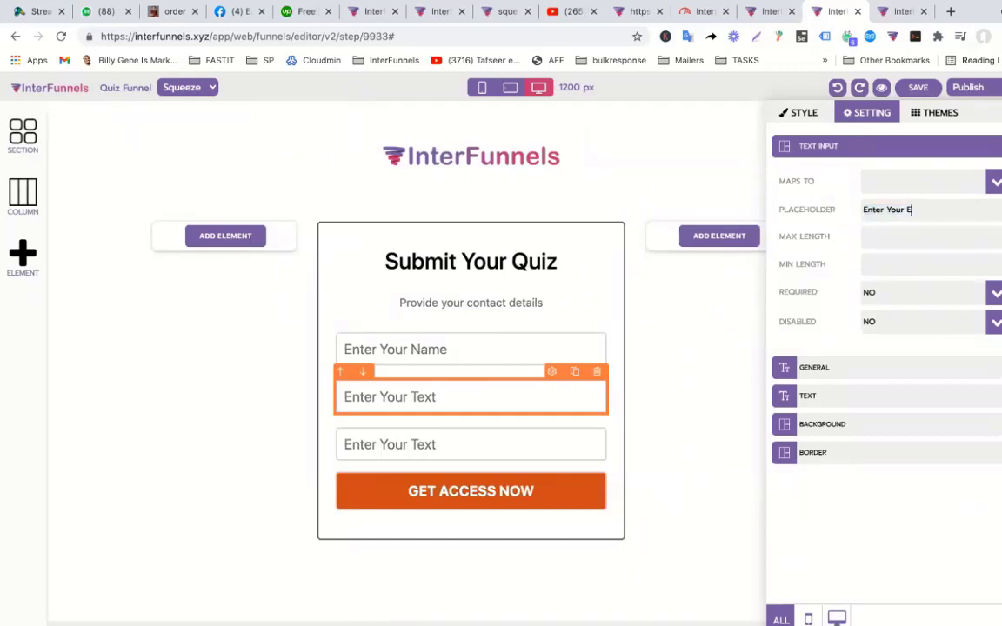
pyautogui.click(913, 181)
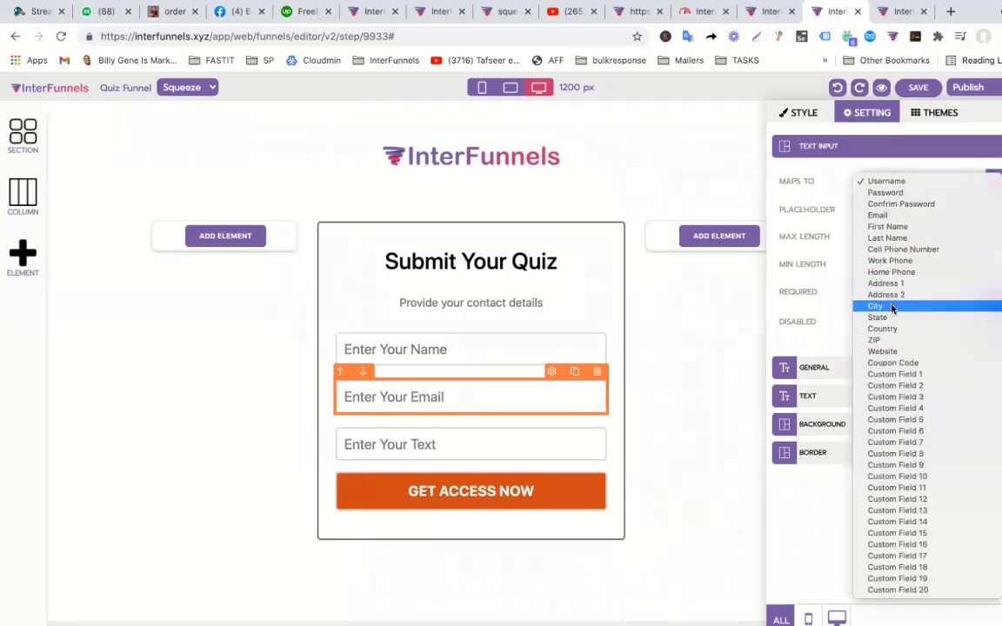
pyautogui.click(879, 215)
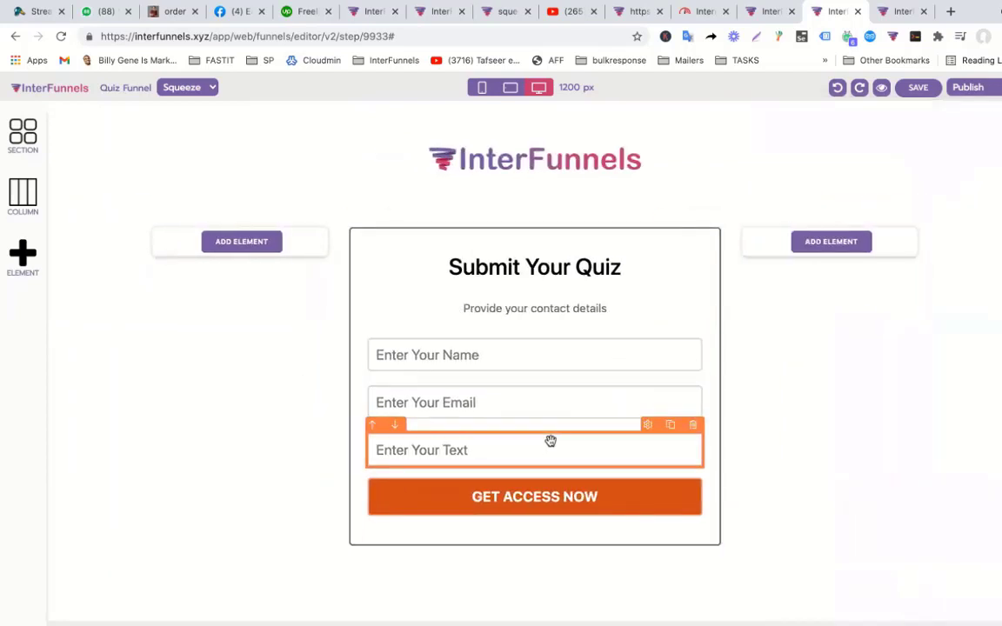
# Map the third field to Cell Phone Number with placeholder 'Enter Your Cell Number', then save.
pyautogui.click(550, 444)
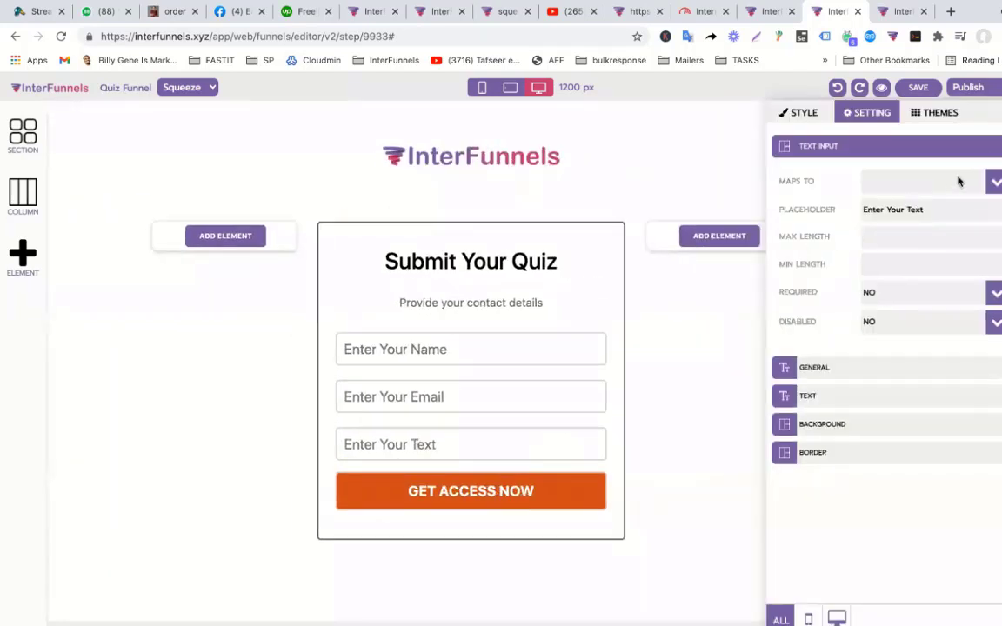
pyautogui.click(963, 181)
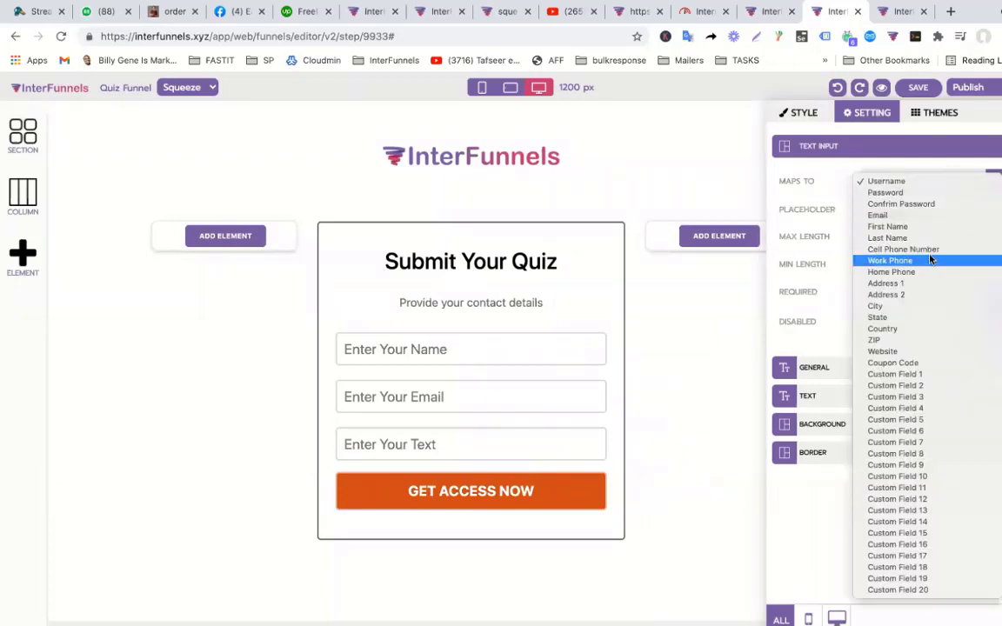
pyautogui.click(904, 249)
pyautogui.click(936, 210)
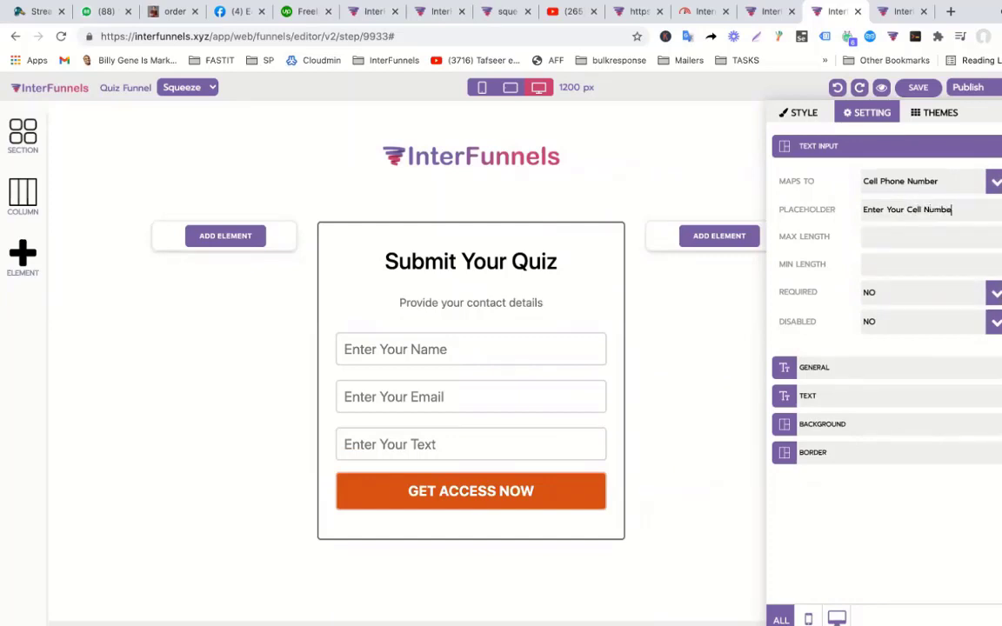
pyautogui.click(579, 393)
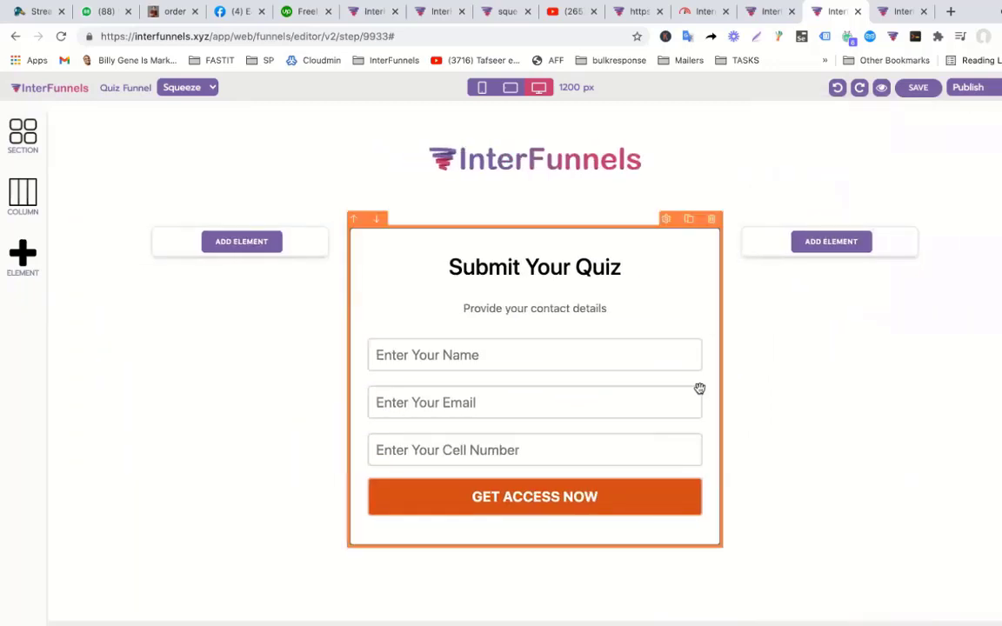
pyautogui.click(918, 90)
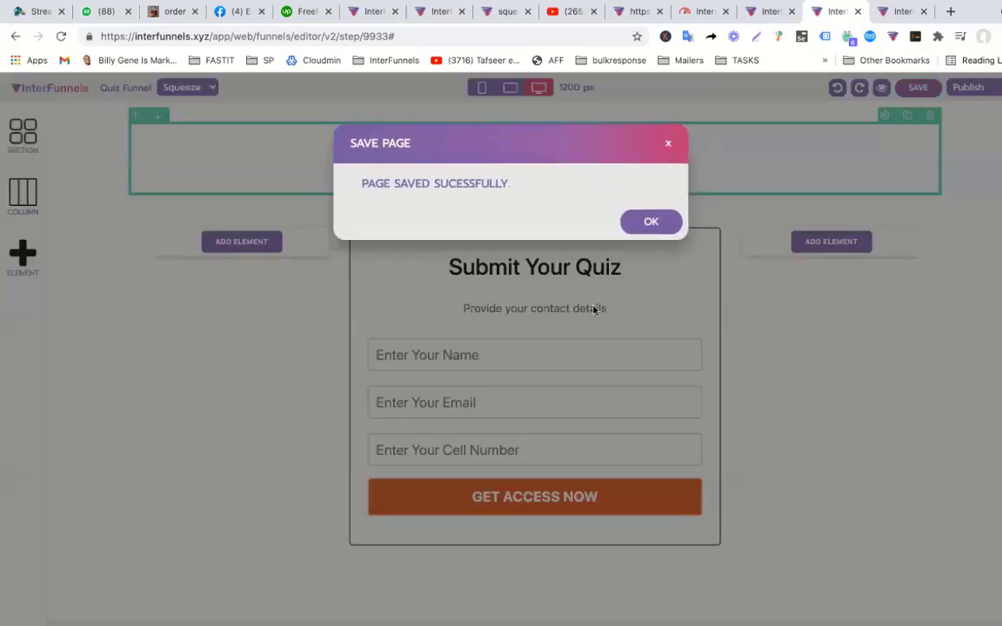
# Change the Squeeze button label to 'Submit Your Quiz', save, and return to the funnel pages.
pyautogui.click(651, 223)
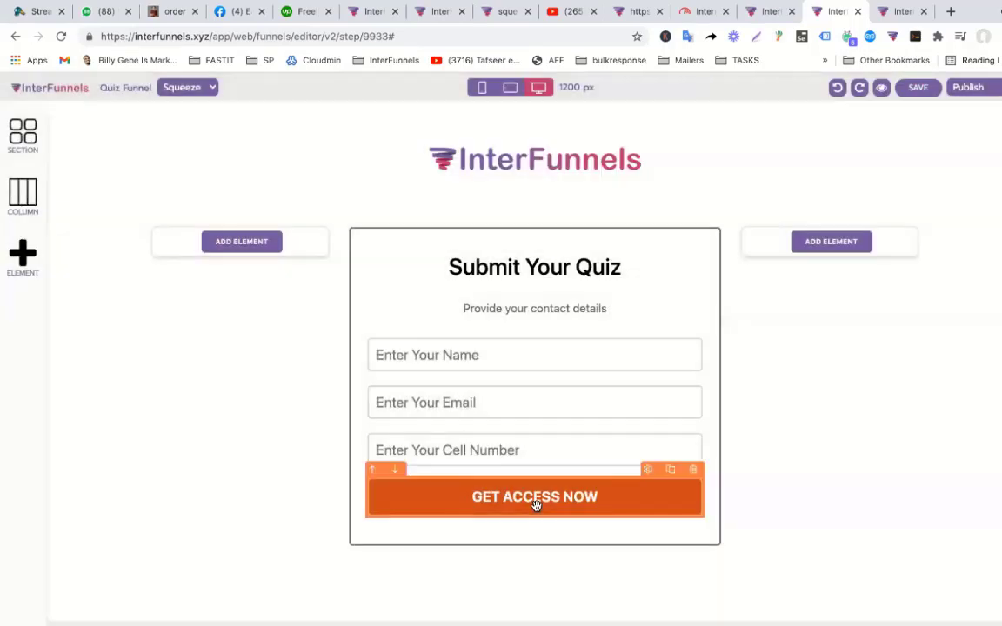
pyautogui.click(536, 502)
pyautogui.tripleClick(937, 389)
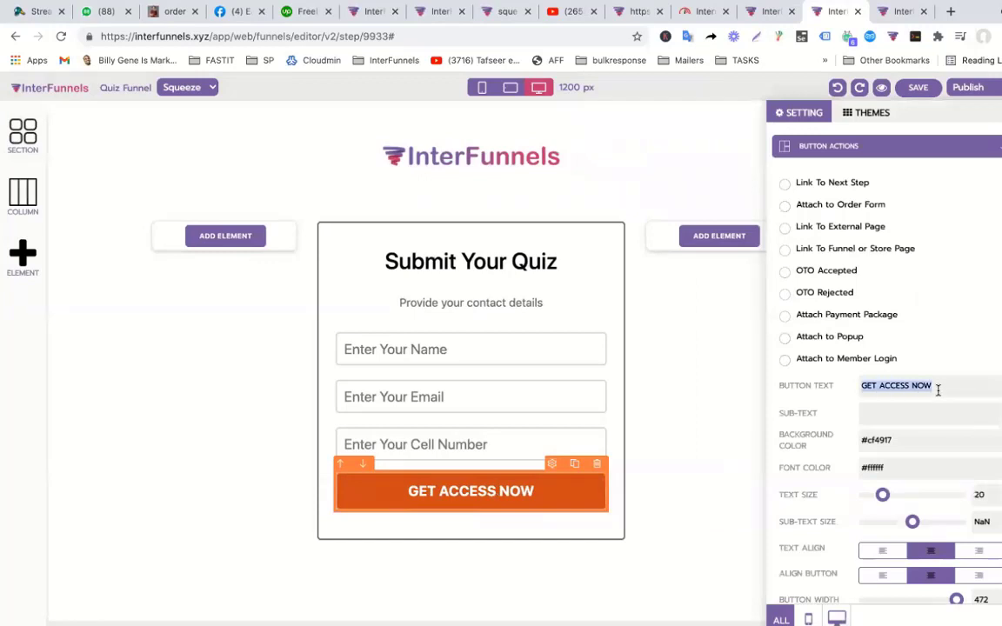
pyautogui.write('Submit Your Quiz')
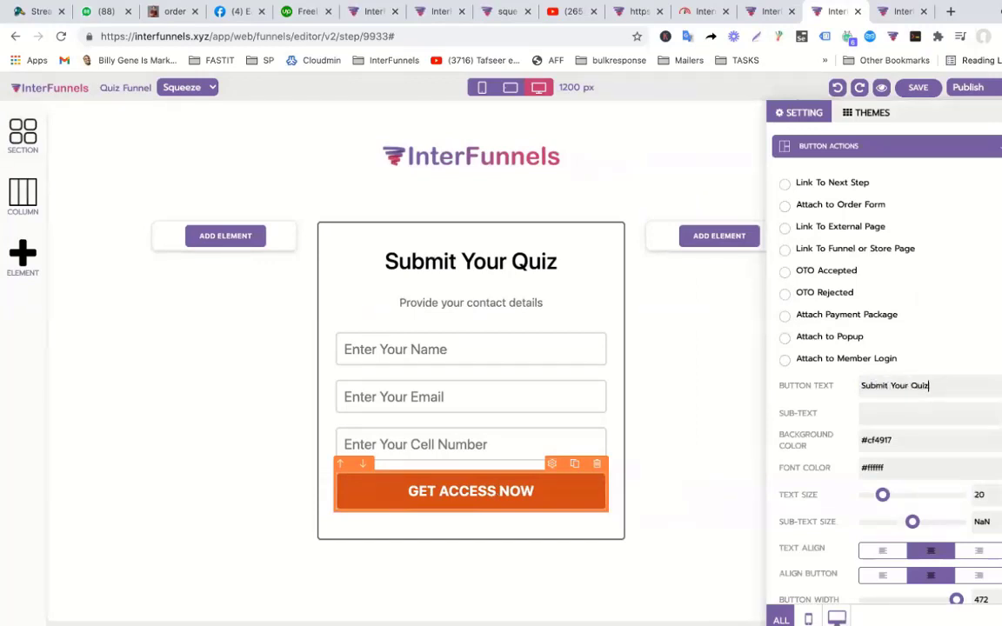
pyautogui.click(653, 404)
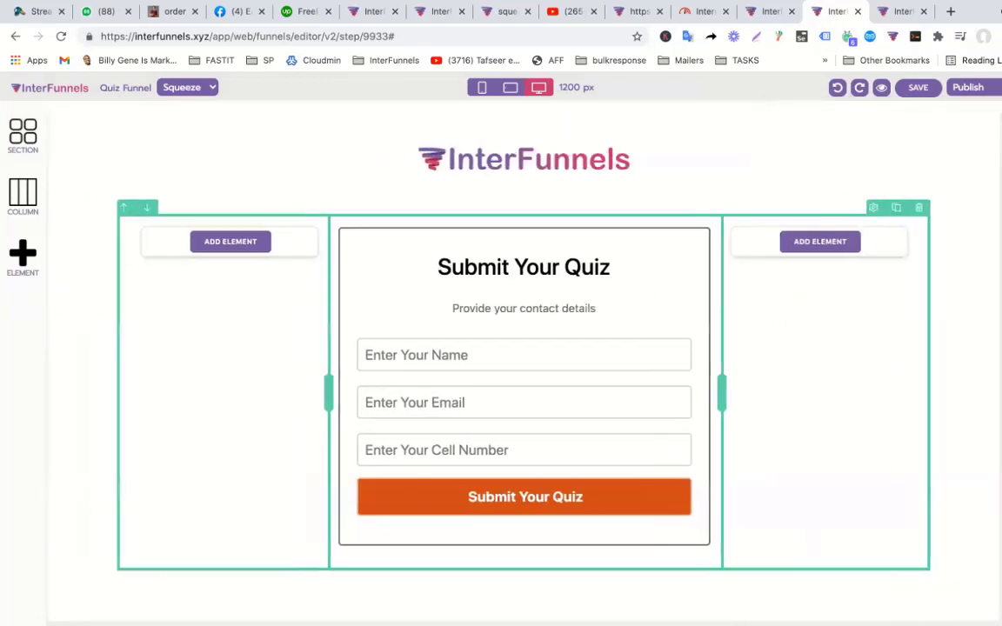
pyautogui.click(922, 87)
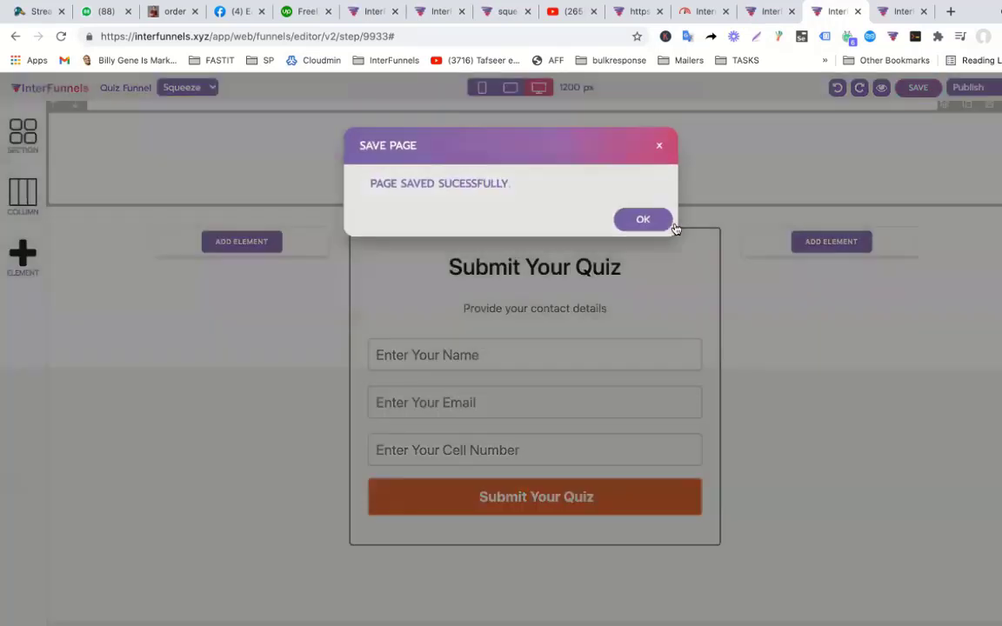
pyautogui.click(672, 225)
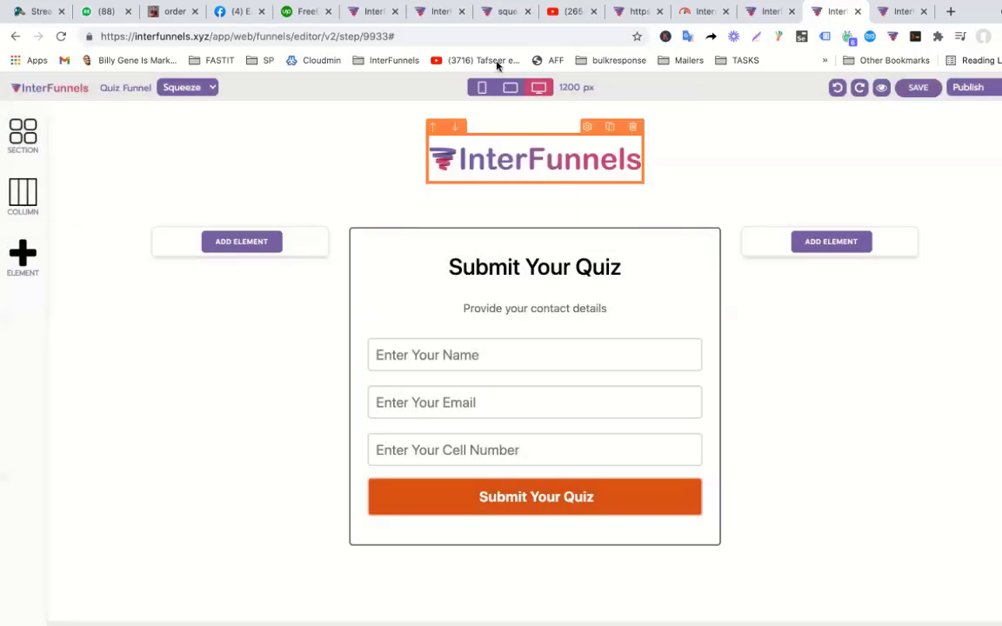
pyautogui.click(753, 19)
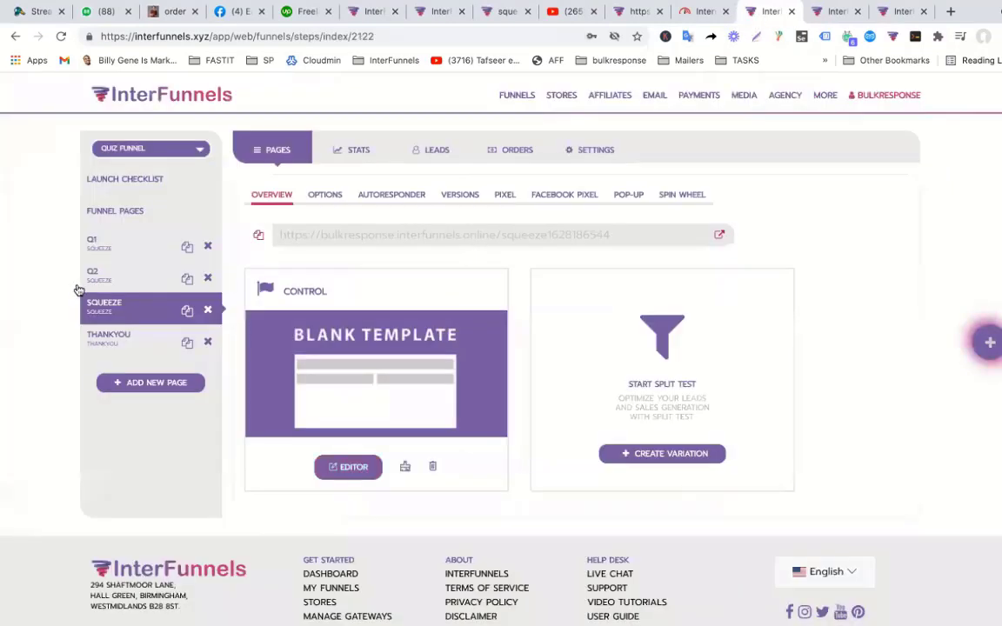
# Open the Q1 page's overview in the quiz funnel, dismissing the Congratulations popup.
pyautogui.click(110, 243)
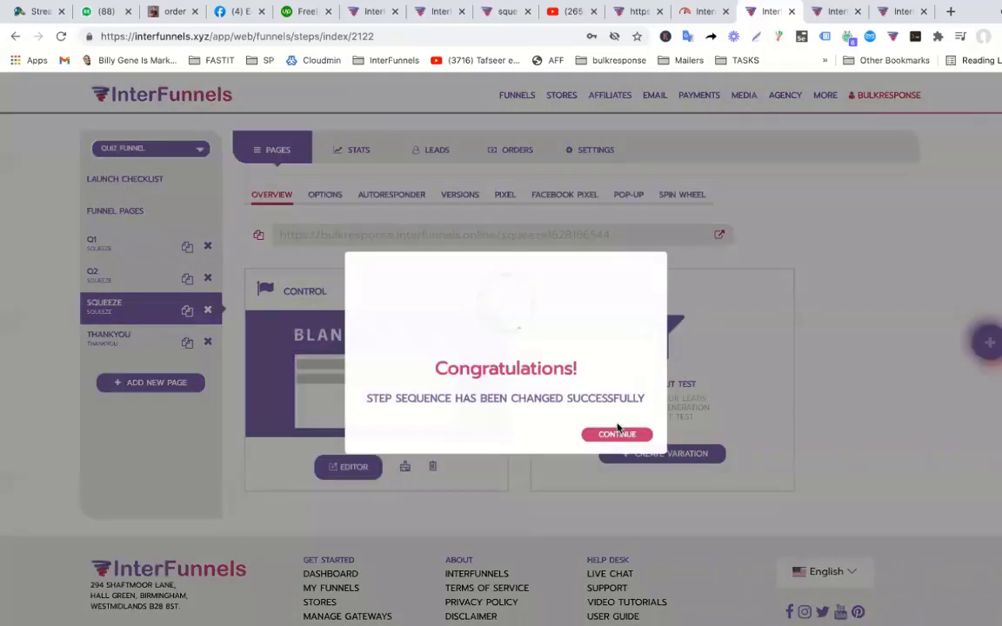
pyautogui.click(197, 421)
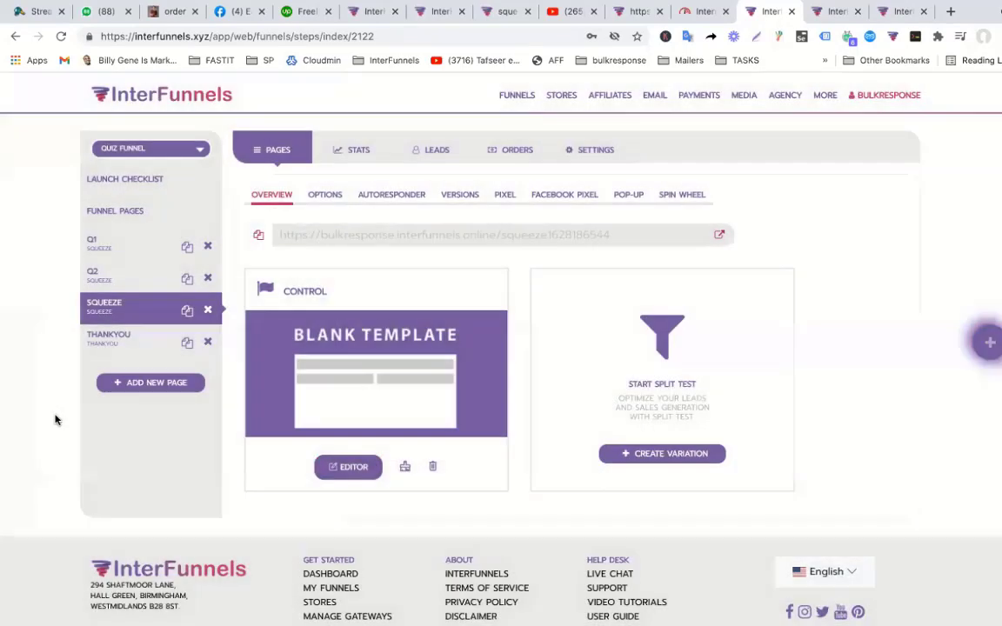
pyautogui.click(93, 248)
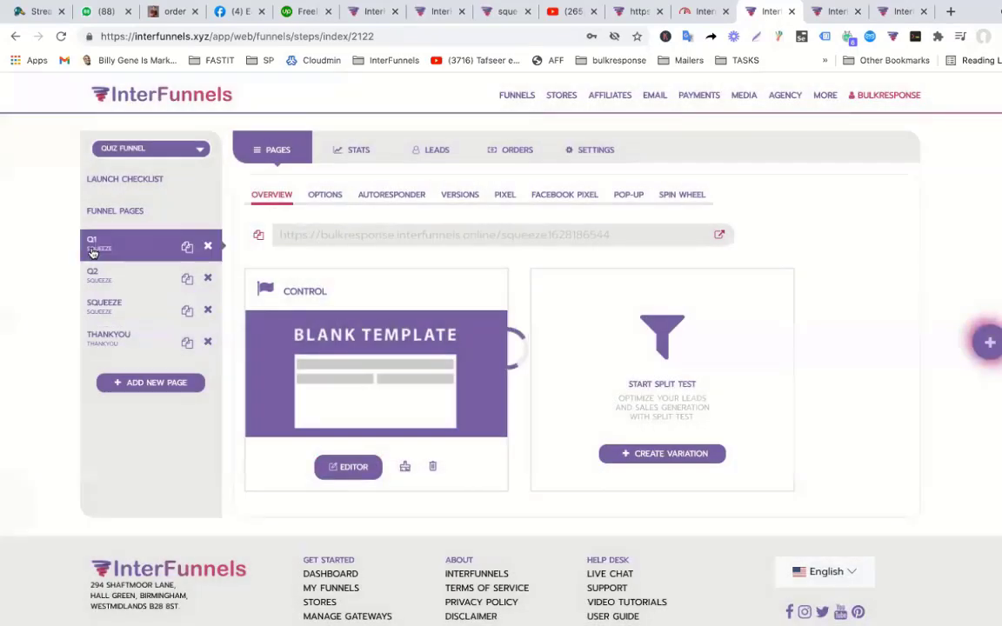
pyautogui.click(333, 467)
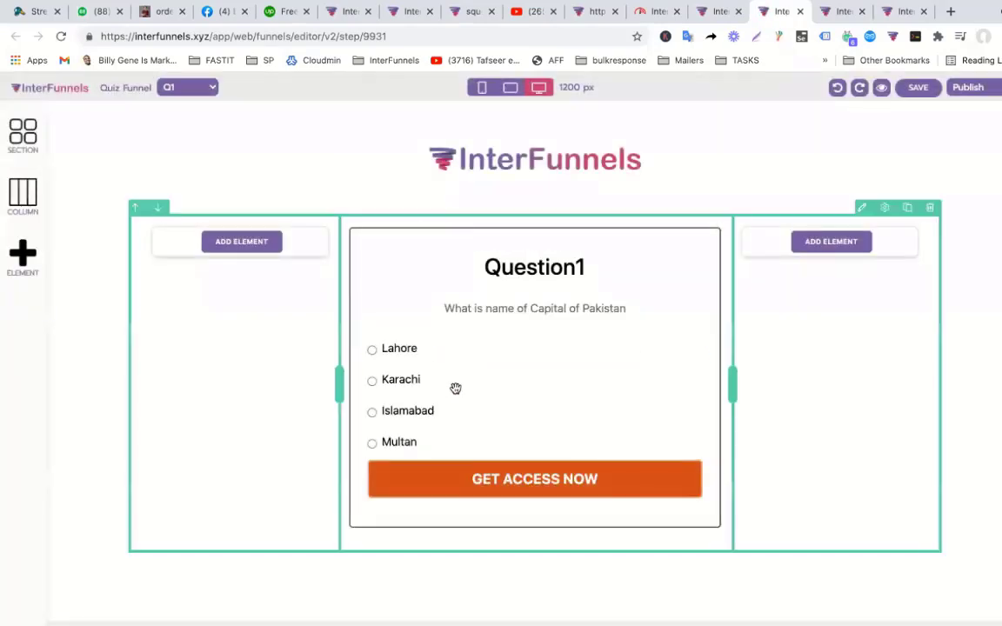
# Change the Q1 quiz button's label from GET ACCESS NOW to 'Next ...'.
pyautogui.click(514, 477)
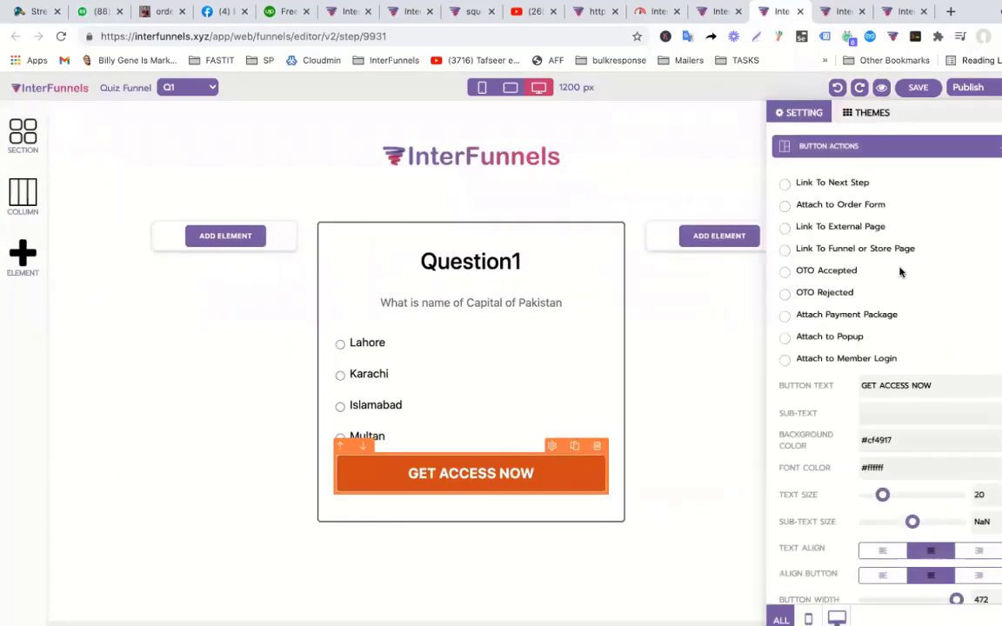
pyautogui.moveTo(932, 386); pyautogui.dragTo(781, 389)
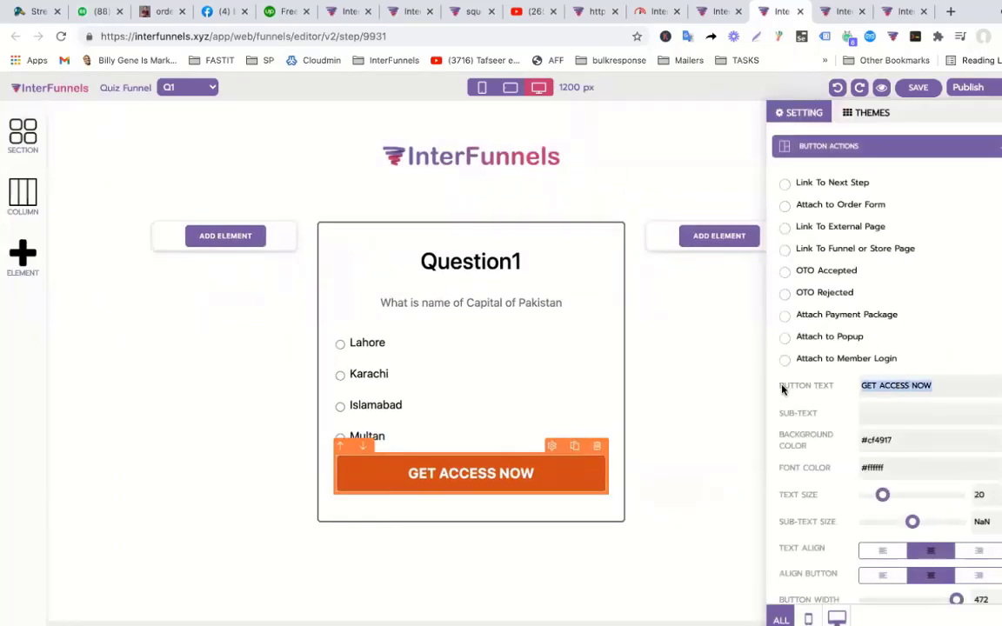
pyautogui.write('ne')
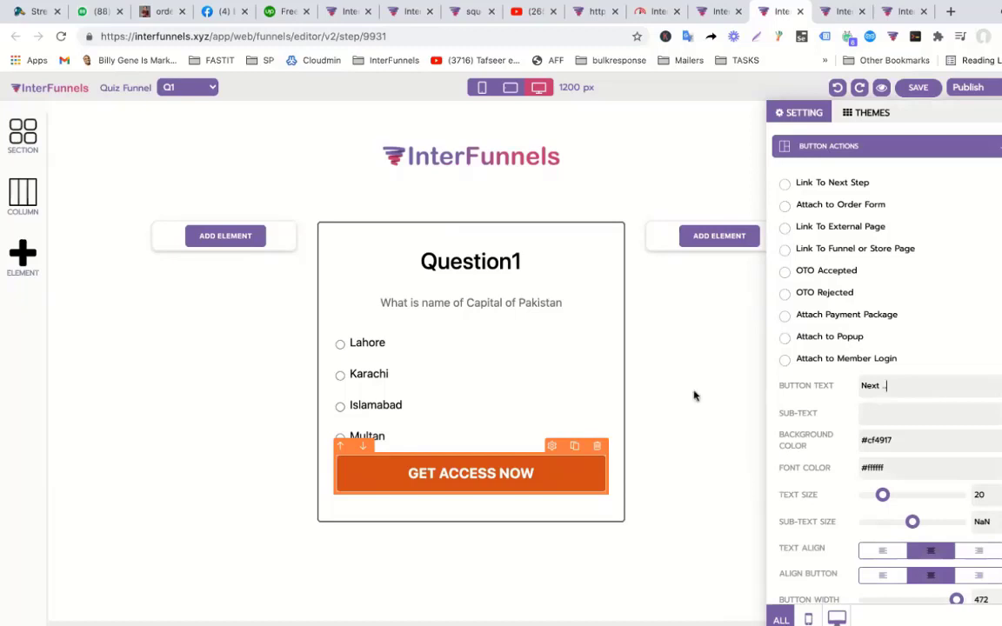
pyautogui.click(633, 400)
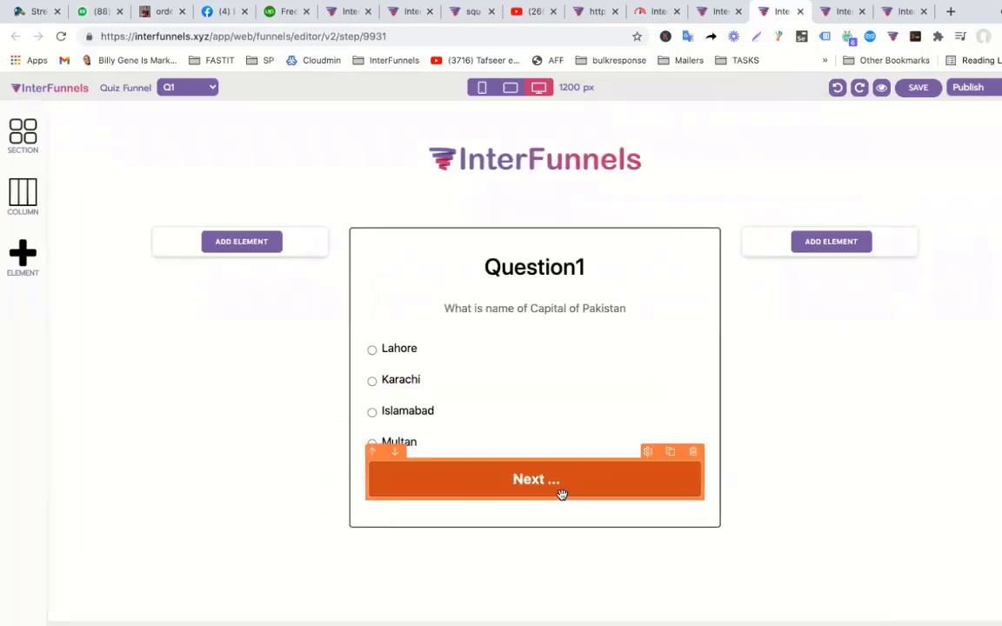
pyautogui.click(714, 355)
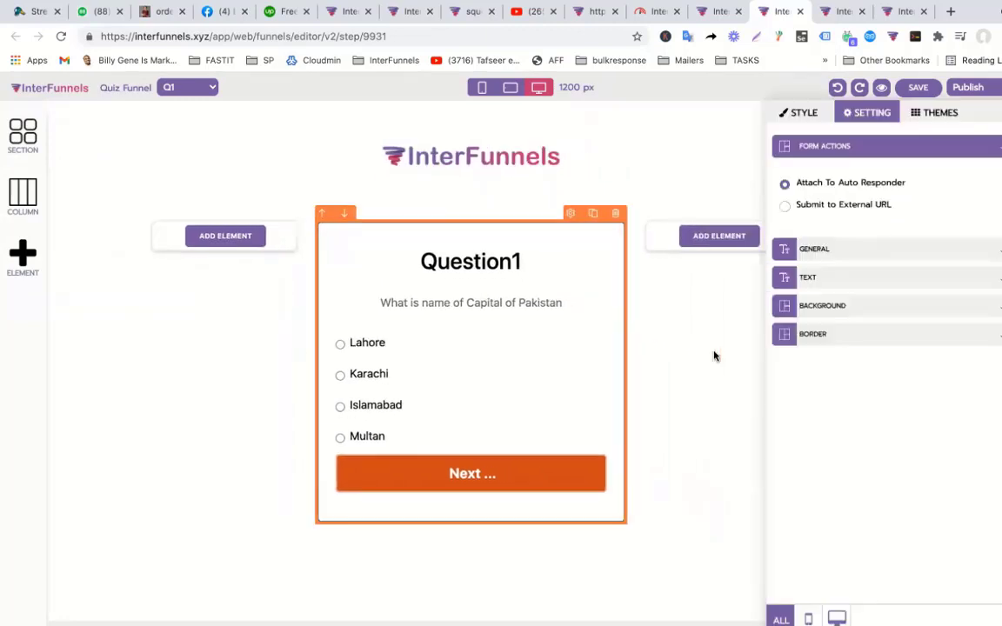
pyautogui.click(606, 365)
# Inspect the Q1 quiz form's markup in the browser developer tools.
pyautogui.rightClick(478, 231)
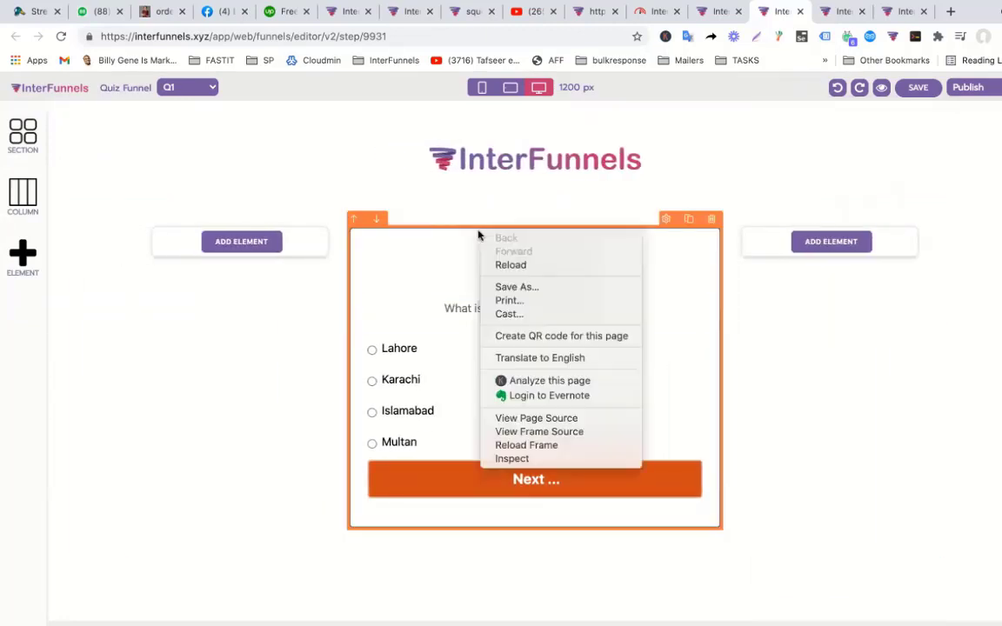
pyautogui.click(536, 459)
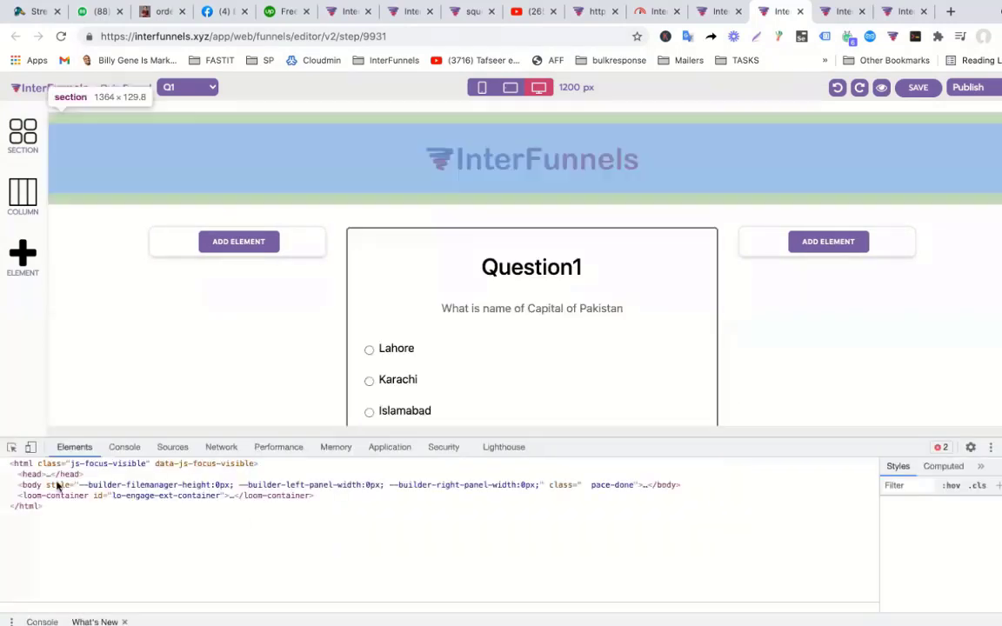
pyautogui.click(12, 447)
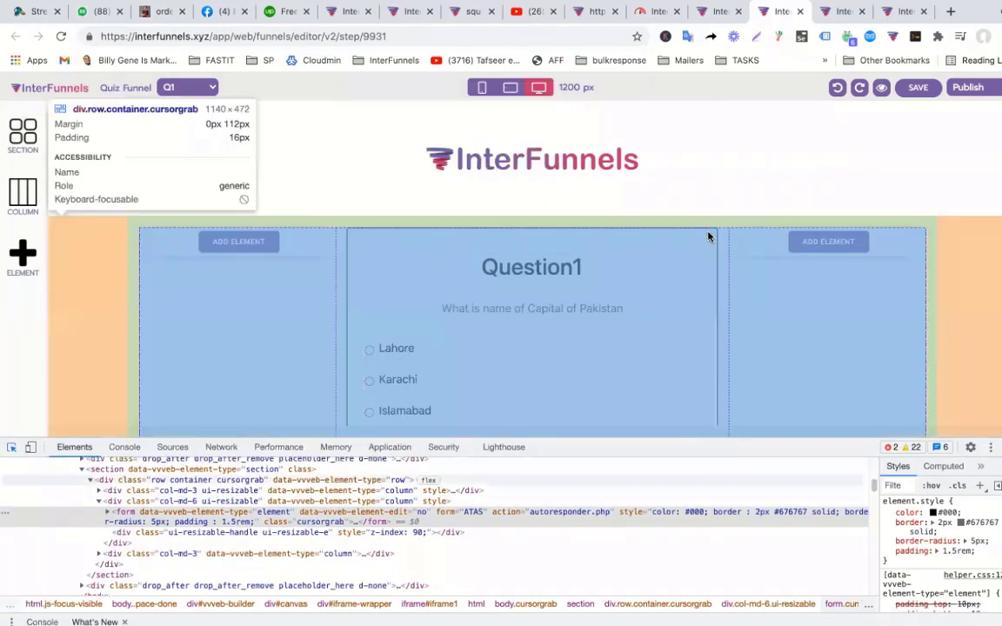
pyautogui.click(709, 234)
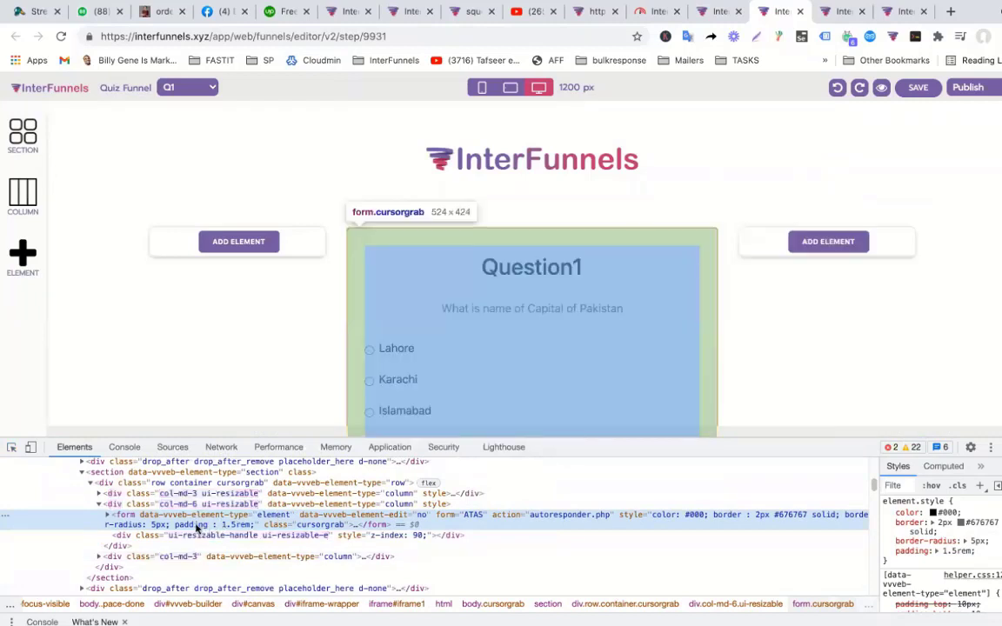
pyautogui.doubleClick(128, 517)
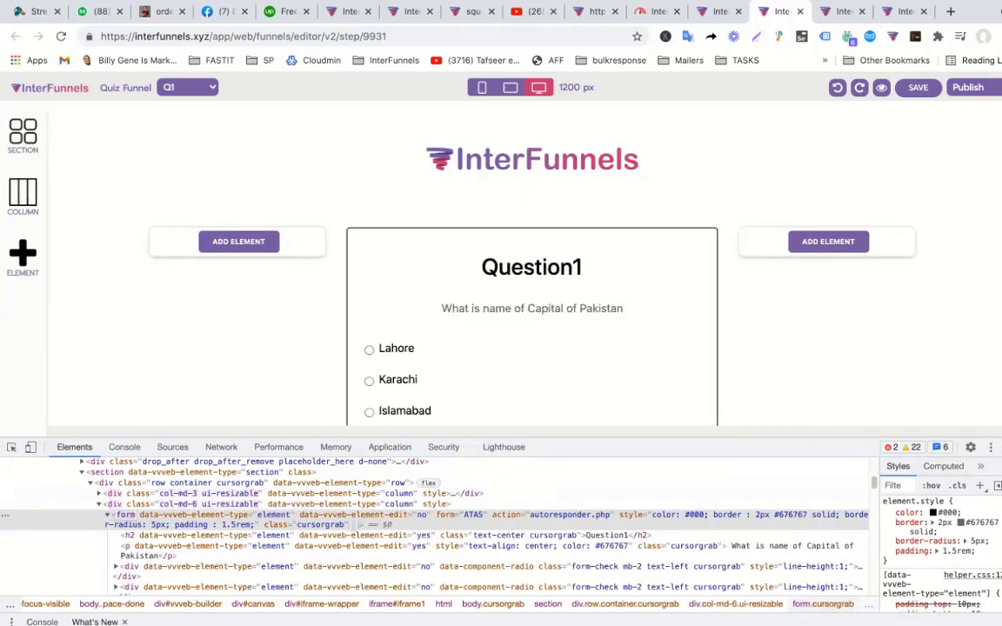
pyautogui.press('super+alt+i')
# Review the quiz form's Form Actions settings and save the Q1 page.
pyautogui.click(481, 438)
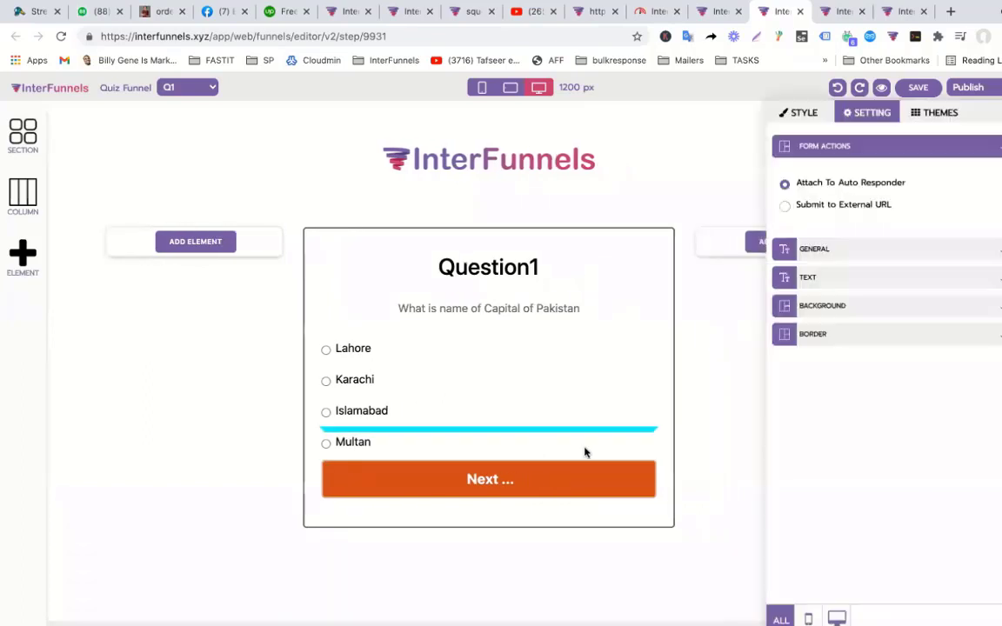
pyautogui.click(625, 453)
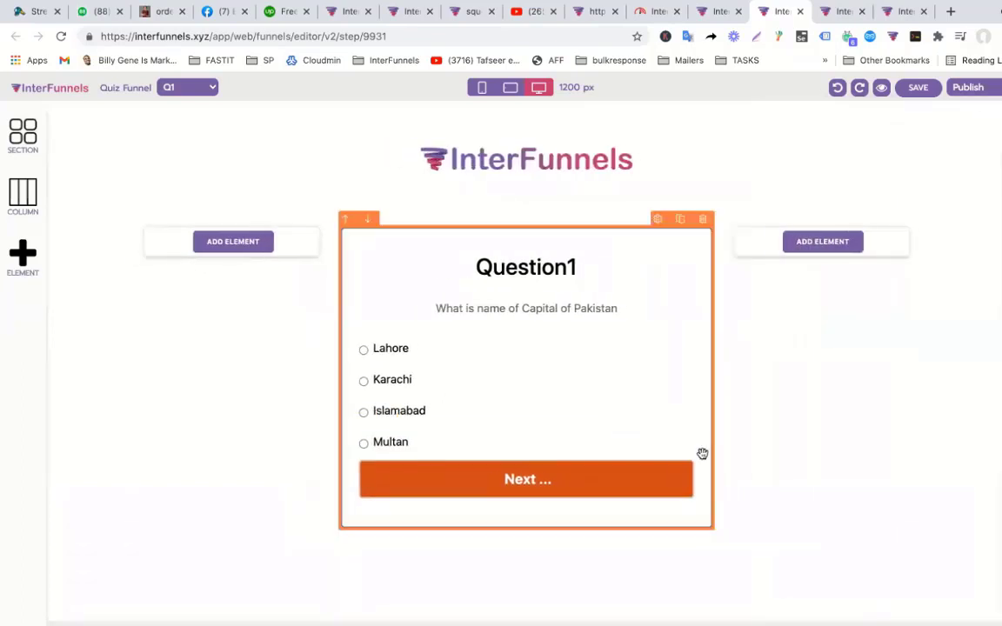
pyautogui.click(918, 87)
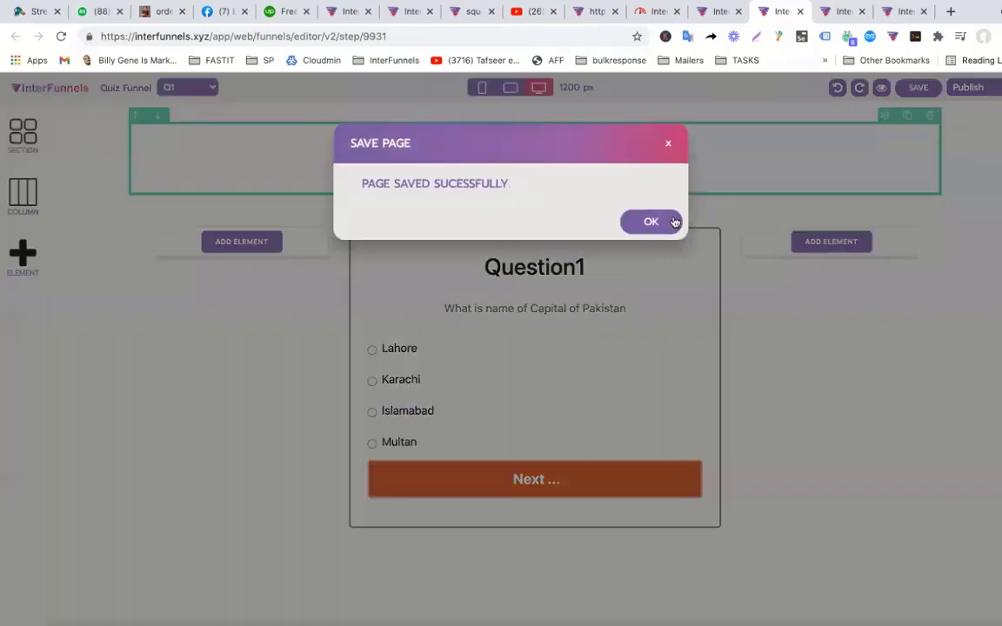
# Apply the green 'Thank You for Your Registration' template to the THANKYOU page.
pyautogui.click(651, 221)
pyautogui.click(723, 14)
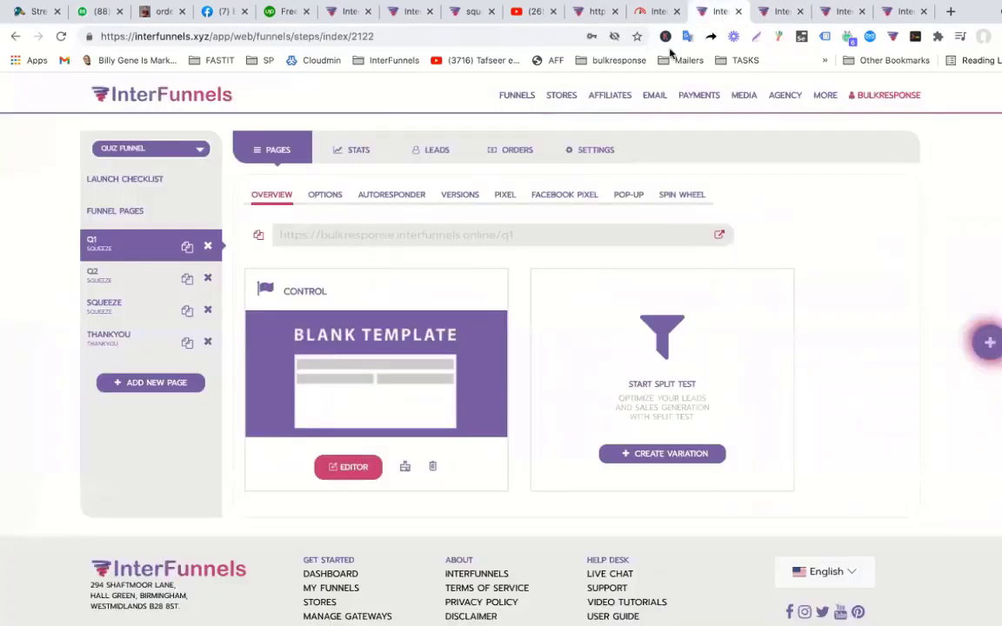
pyautogui.click(106, 337)
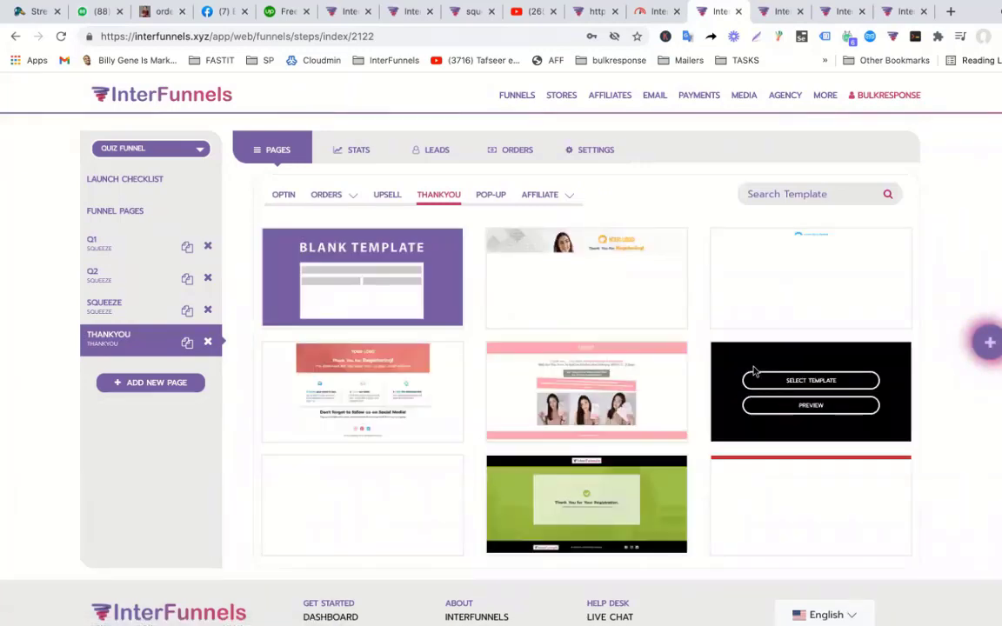
pyautogui.click(599, 495)
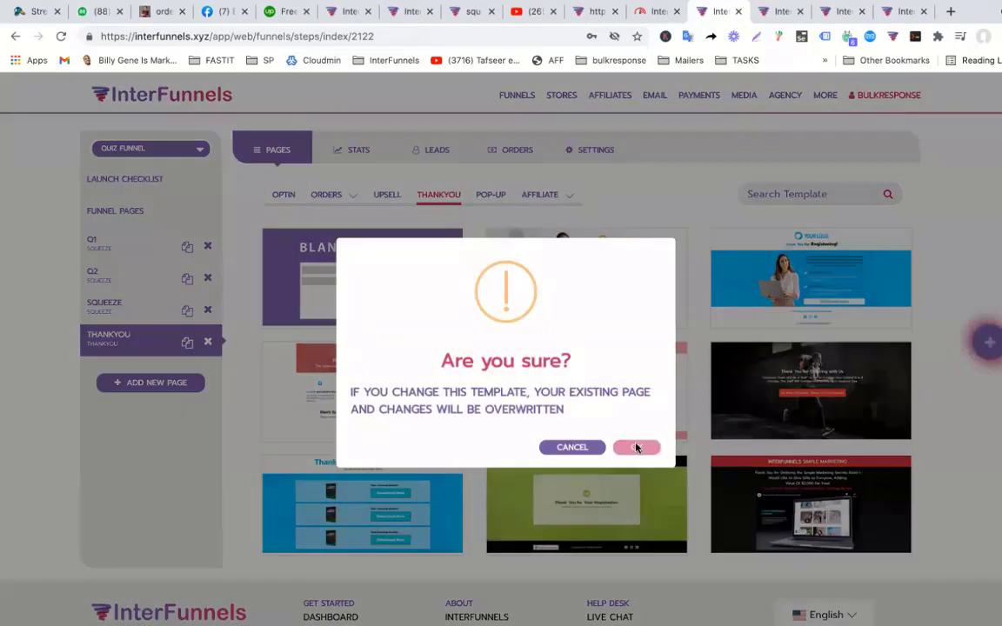
pyautogui.click(634, 447)
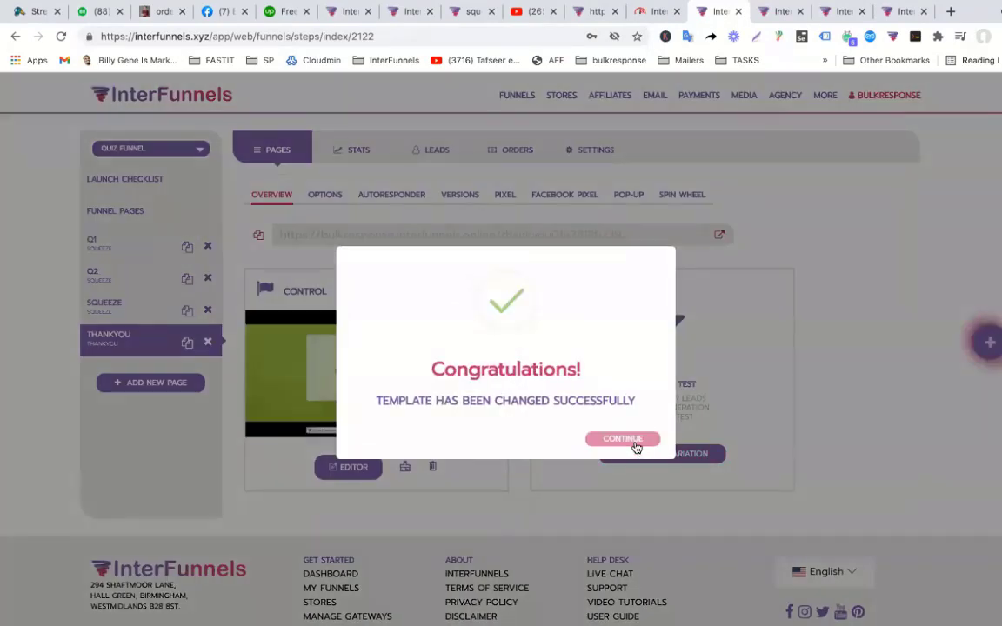
pyautogui.click(635, 447)
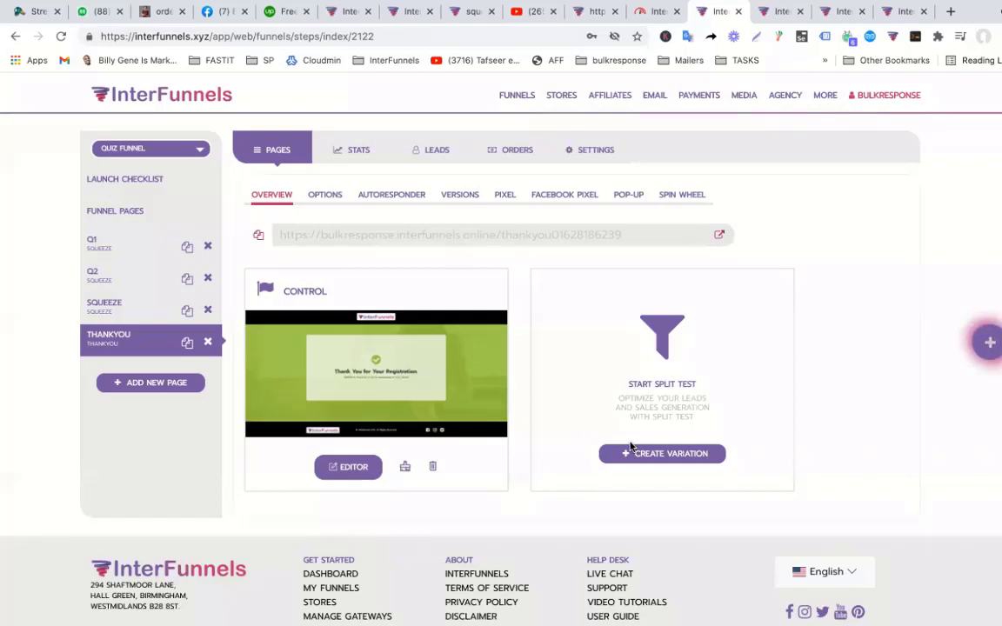
pyautogui.click(135, 255)
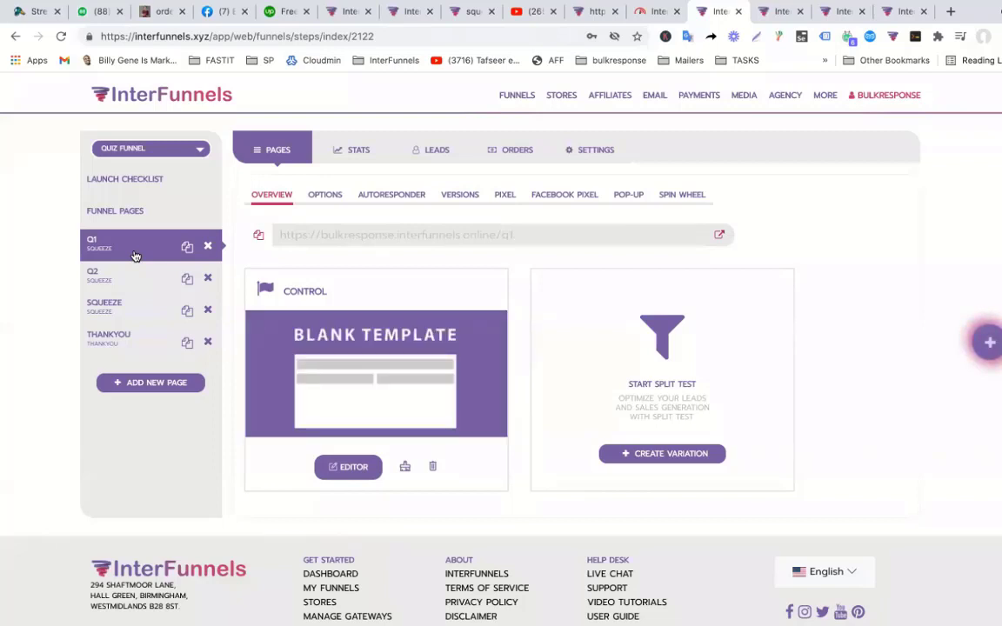
# Open the live Q1 quiz in a new tab, accept cookies, answer Islamabad and continue.
pyautogui.click(720, 235)
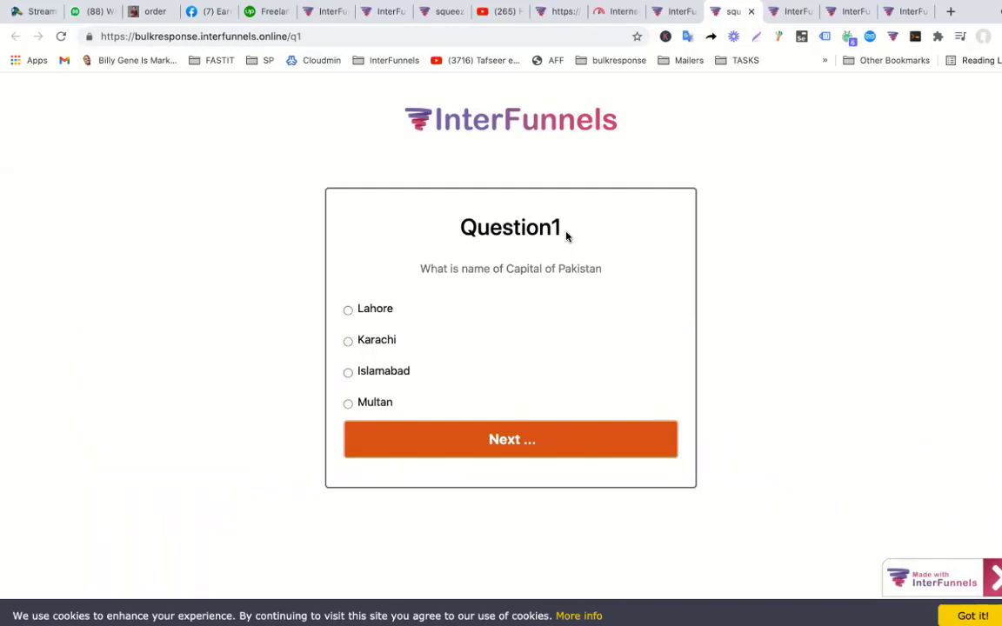
pyautogui.click(986, 614)
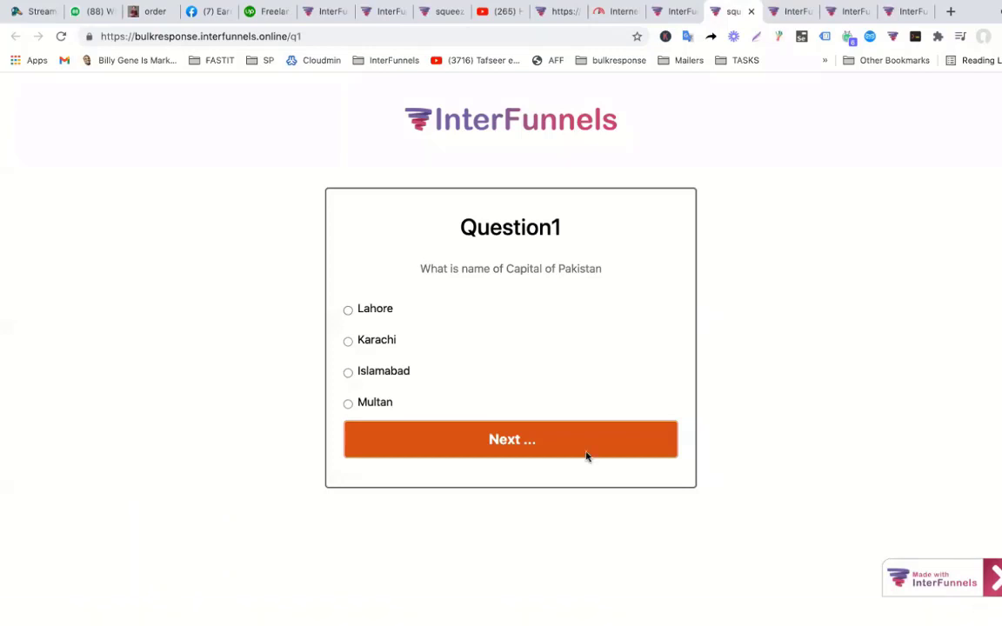
pyautogui.click(348, 372)
pyautogui.click(461, 448)
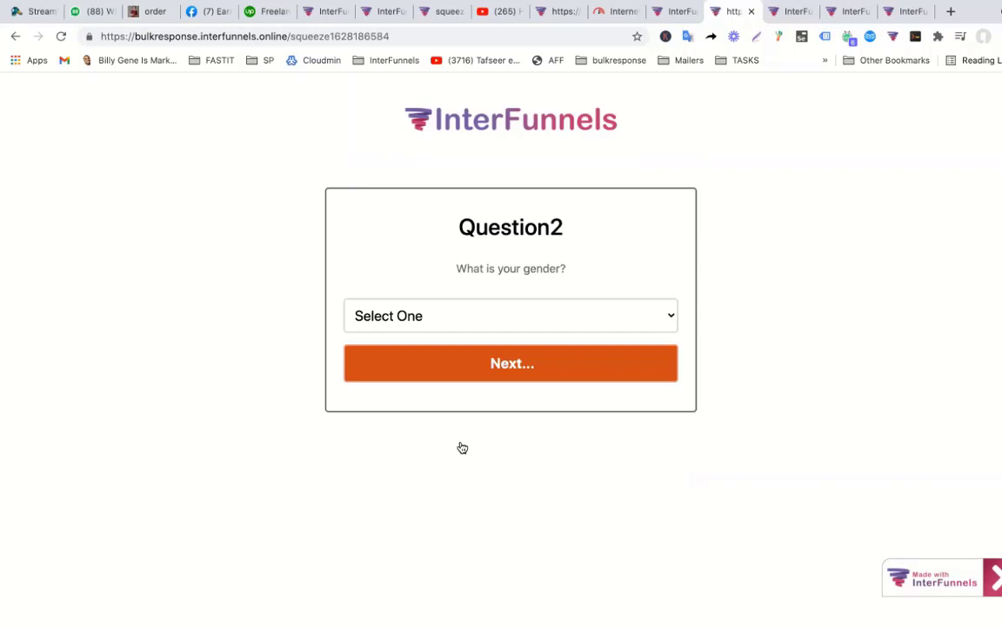
# Answer Male to the gender question on Question2 and continue to the contact form.
pyautogui.click(510, 318)
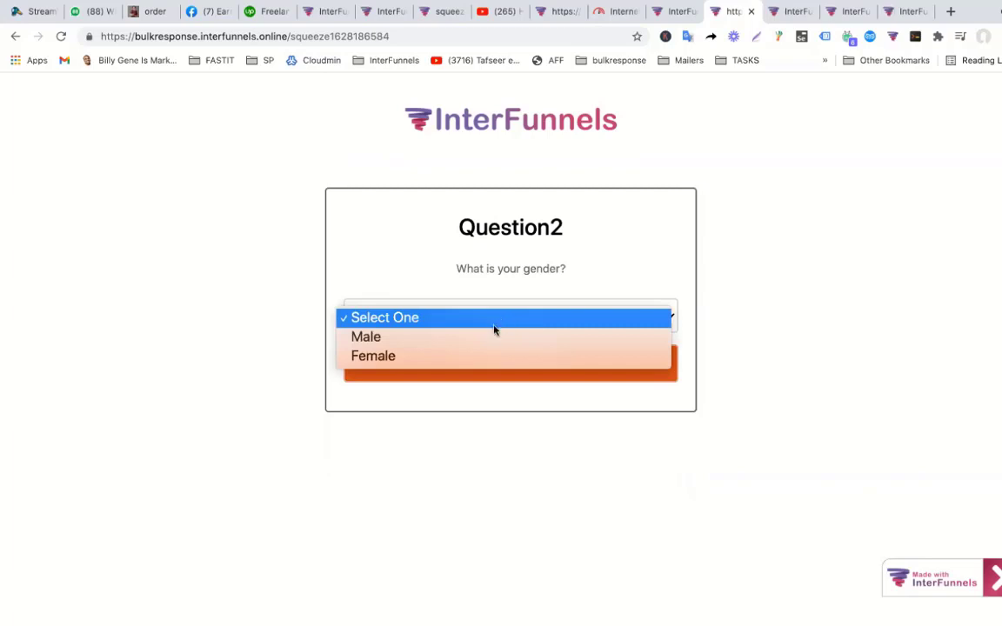
pyautogui.click(481, 339)
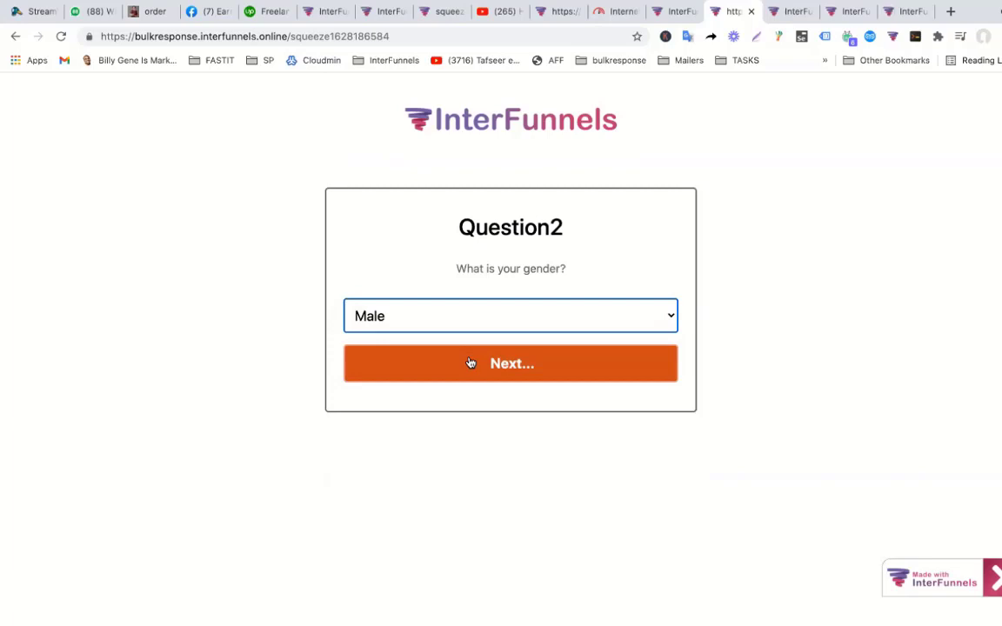
pyautogui.click(470, 363)
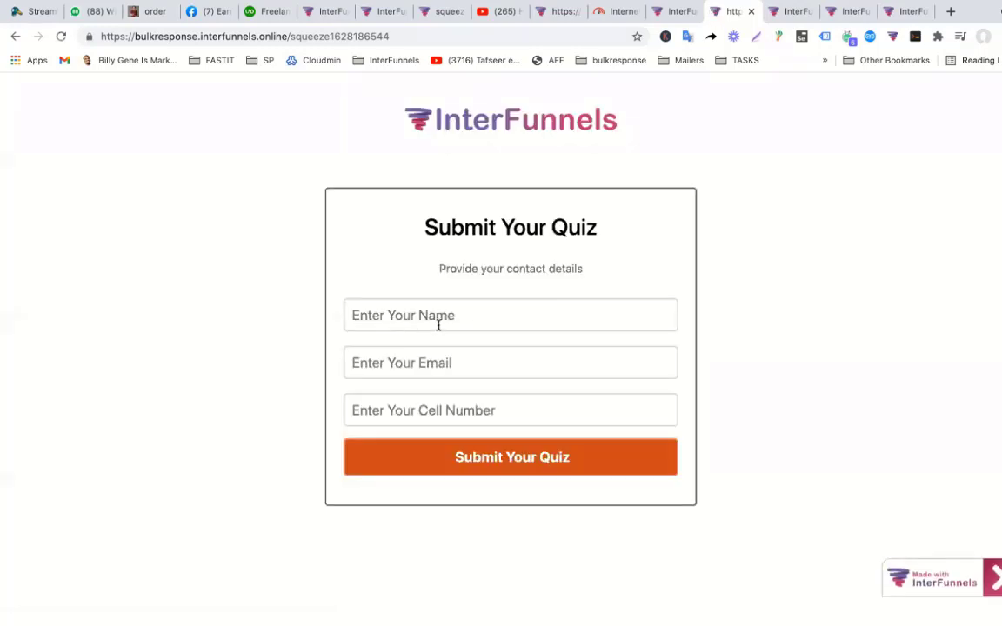
# Submit the quiz contact form with the lead's name, email and cell number, then return to the dashboard tab.
pyautogui.click(439, 322)
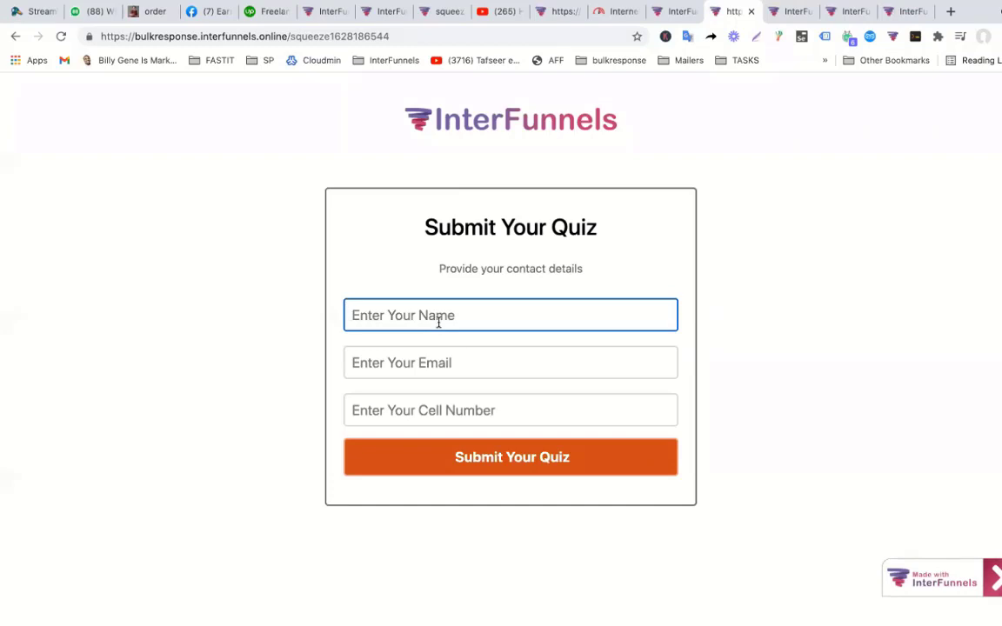
pyautogui.press('Tab')
pyautogui.write('ksj')
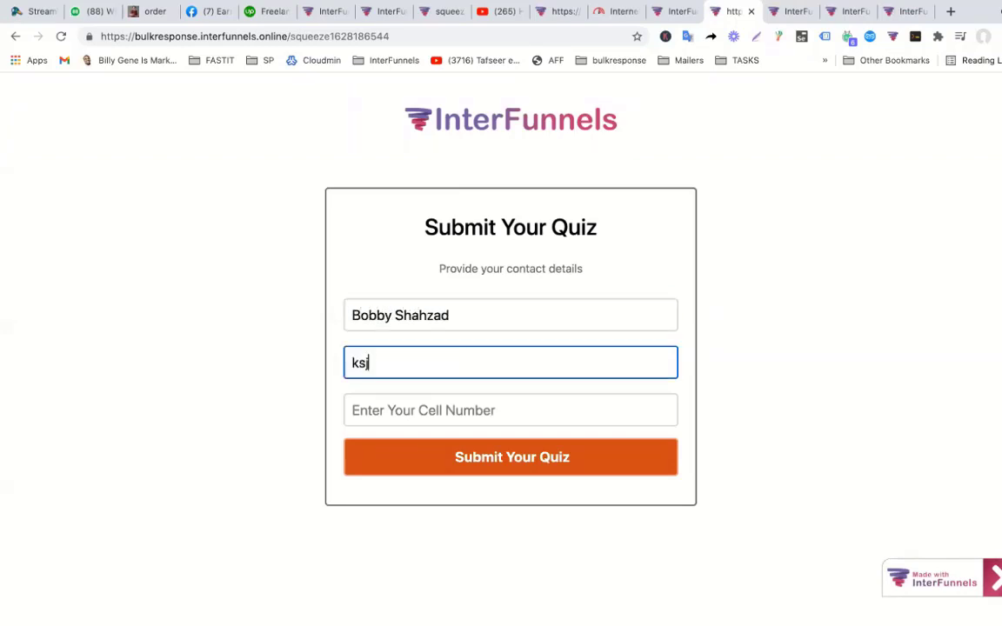
pyautogui.write('787')
pyautogui.press('BackSpace')
pyautogui.press('BackSpace')
pyautogui.press('BackSpace')
pyautogui.press('BackSpace')
pyautogui.press('BackSpace')
pyautogui.press('BackSpace')
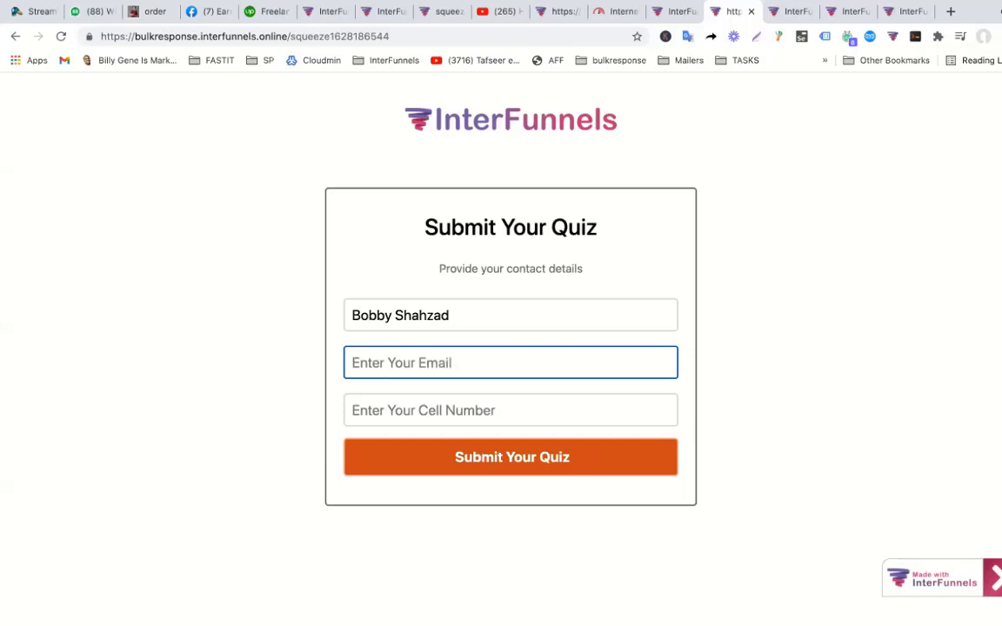
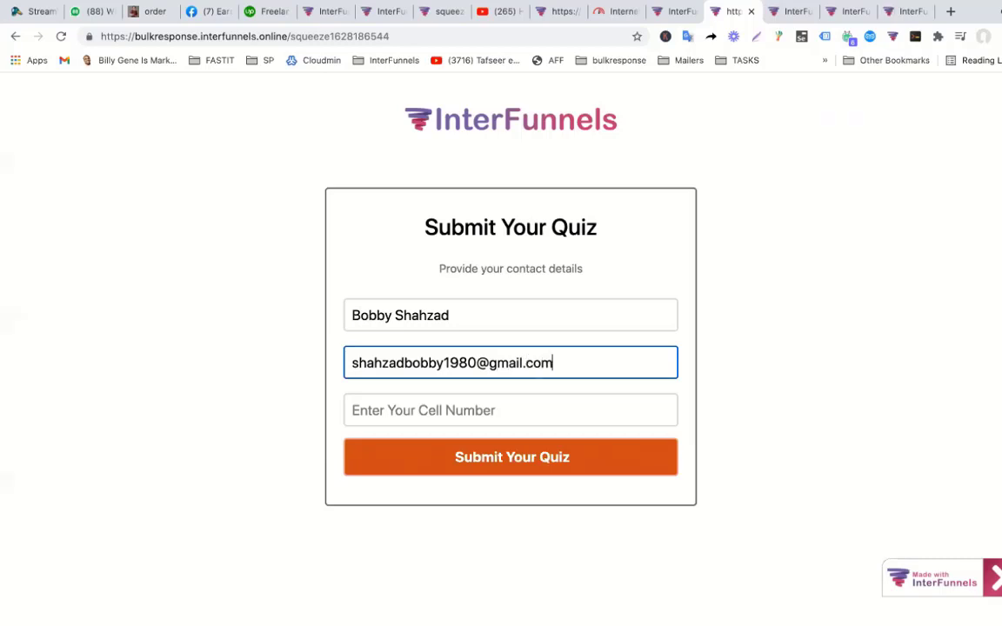
pyautogui.press('Tab')
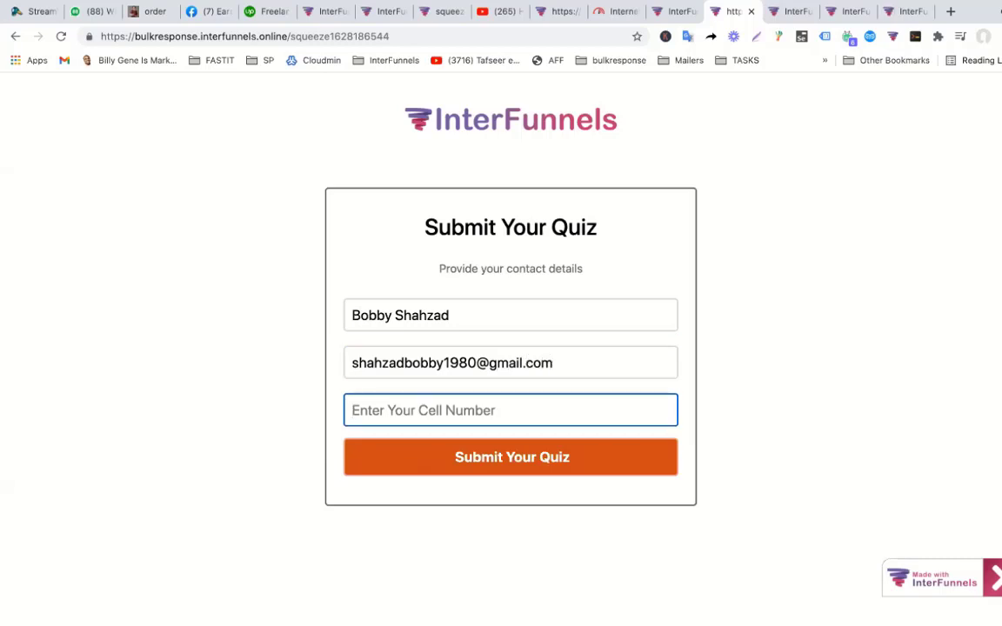
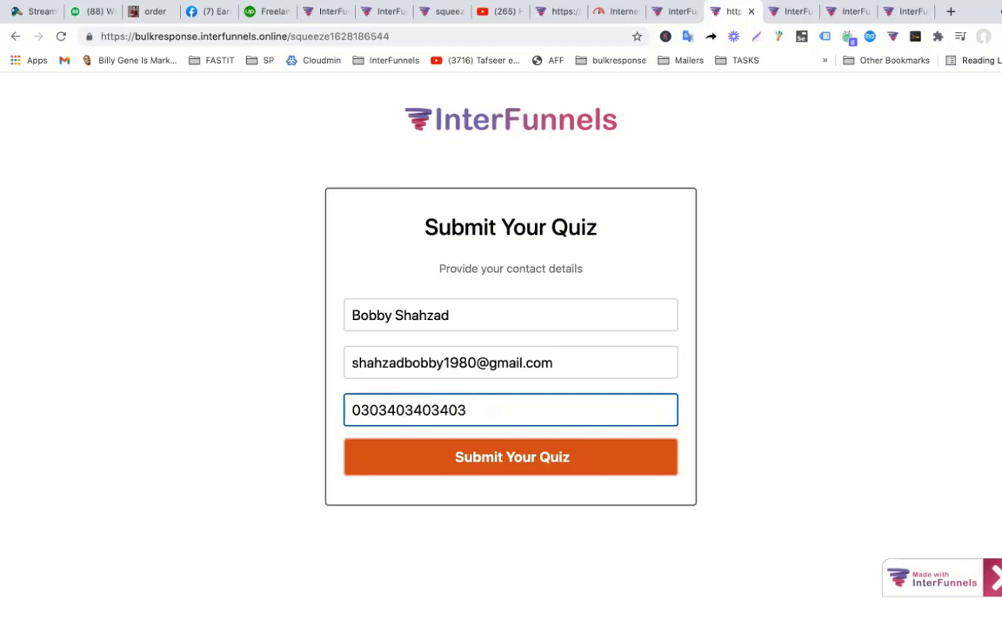
pyautogui.click(480, 458)
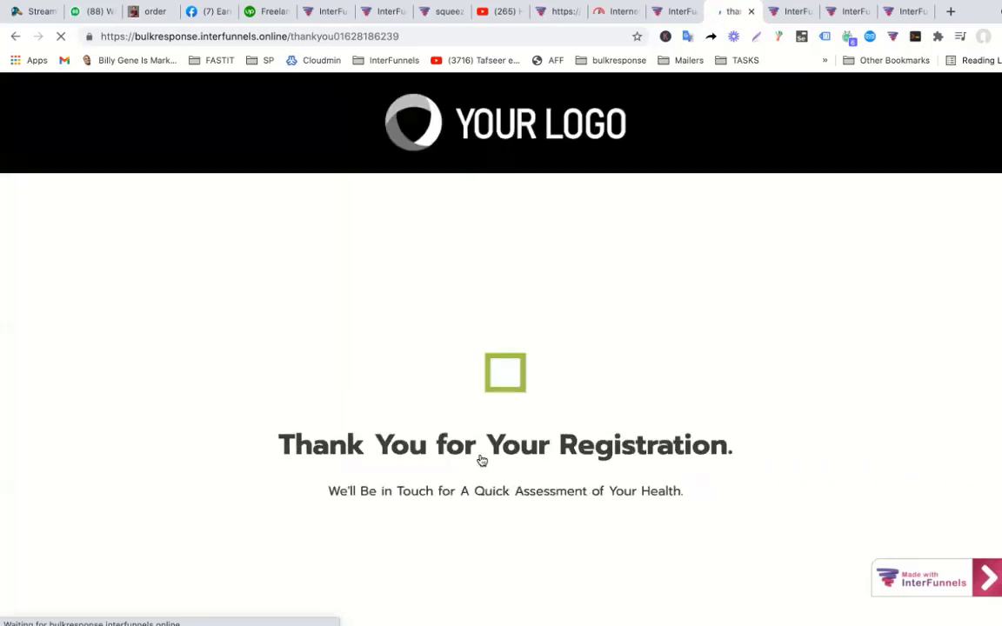
pyautogui.hotkey('ctrl', 'shift', 'Tab')
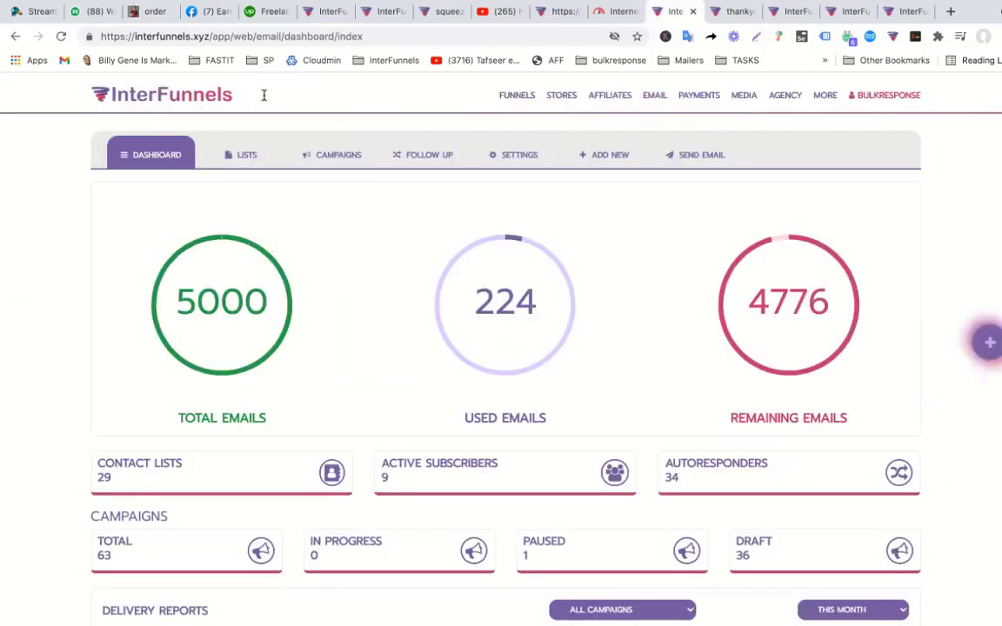
# Go back from the new lead's profile and open QUIZ FUNNEL for editing from All Funnels.
pyautogui.click(12, 36)
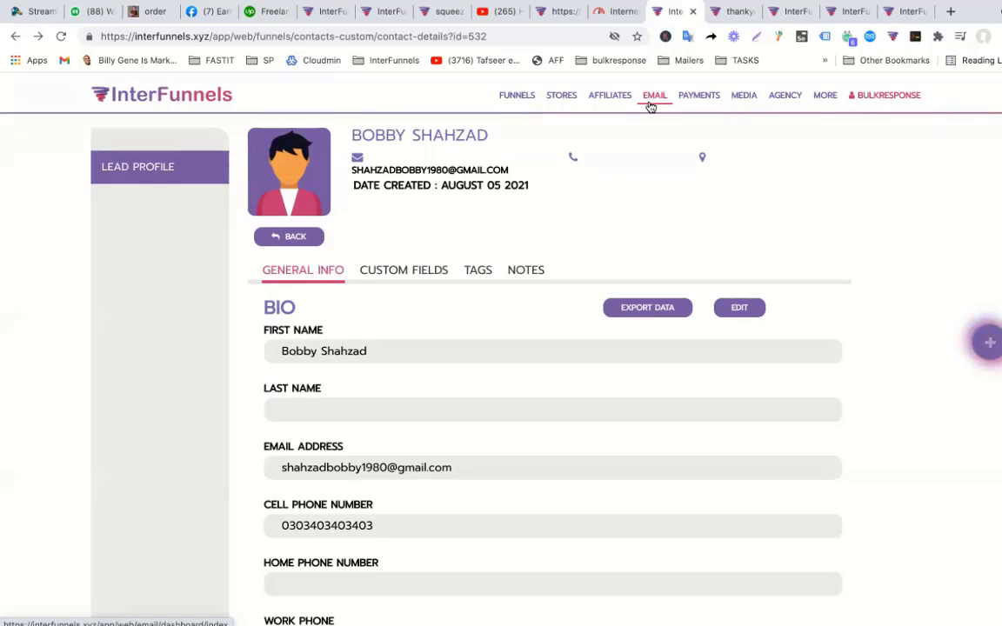
pyautogui.click(517, 101)
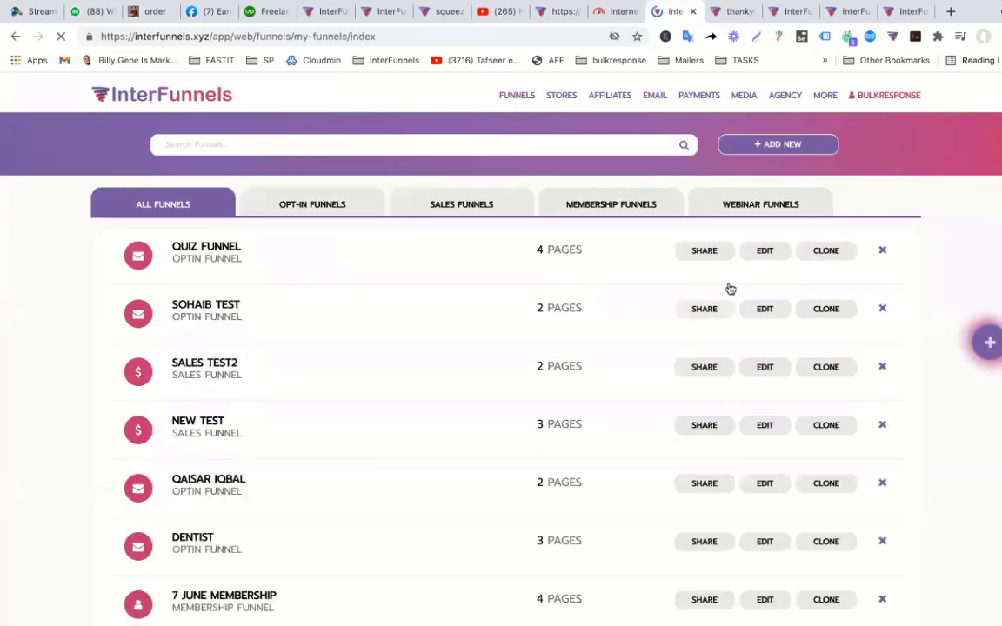
pyautogui.click(765, 252)
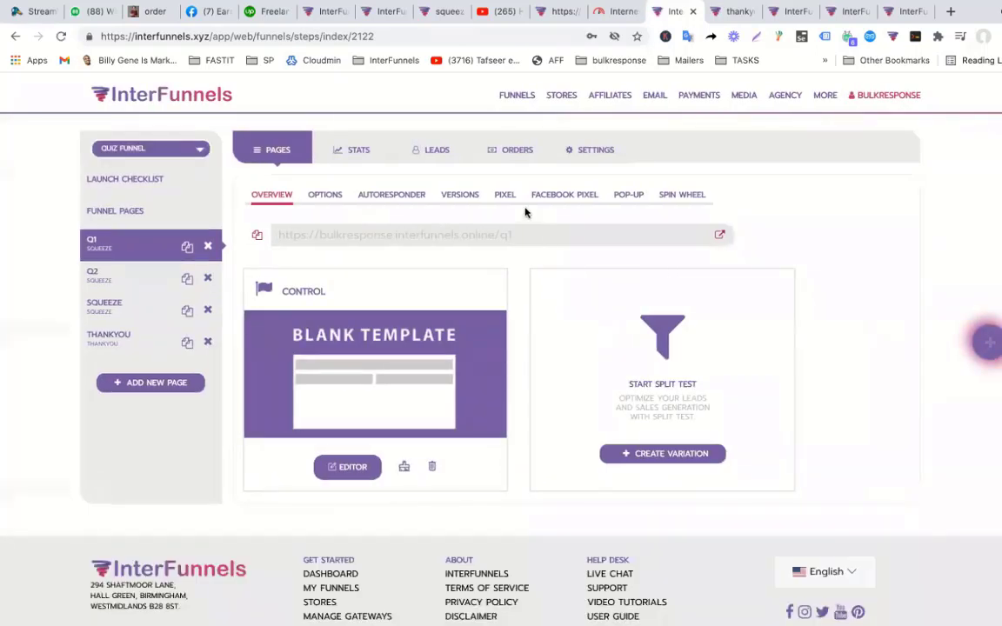
# Set 'Add auto-responder' to Yes with InterFunnels Email Autoresponder in the funnel settings and save.
pyautogui.click(583, 154)
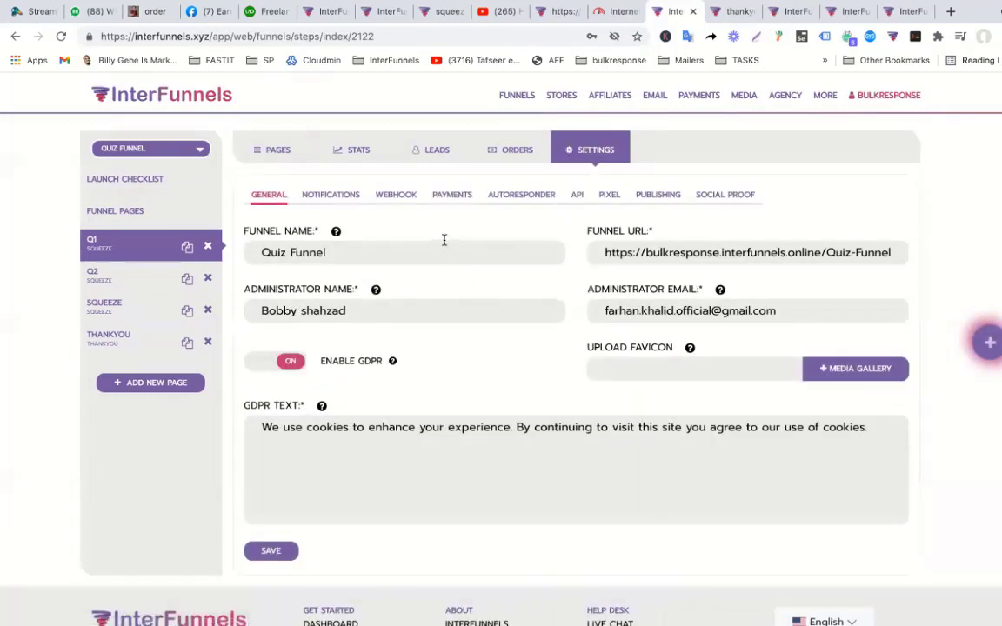
pyautogui.click(531, 197)
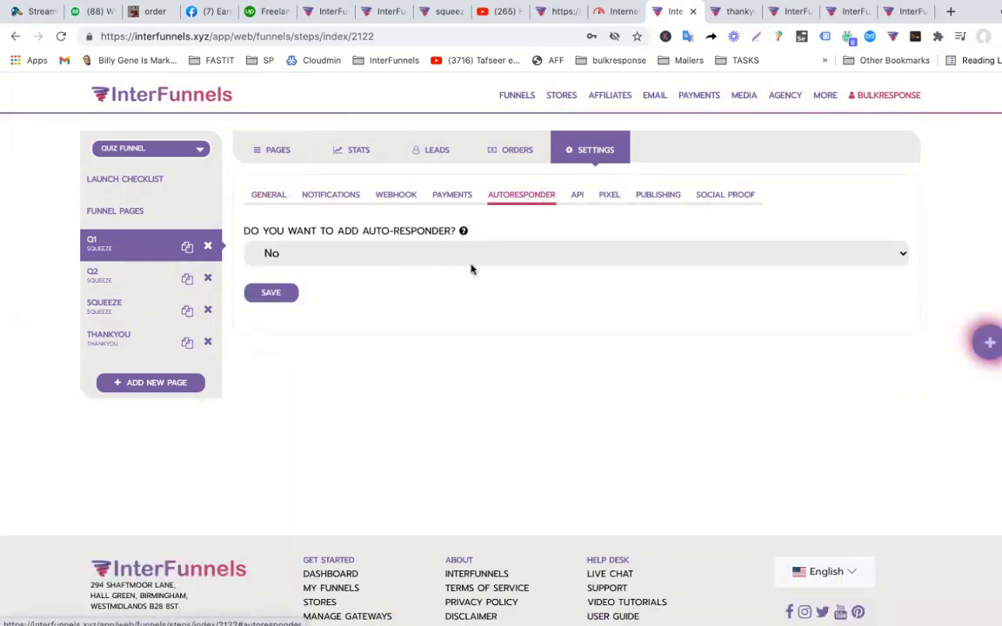
pyautogui.click(472, 259)
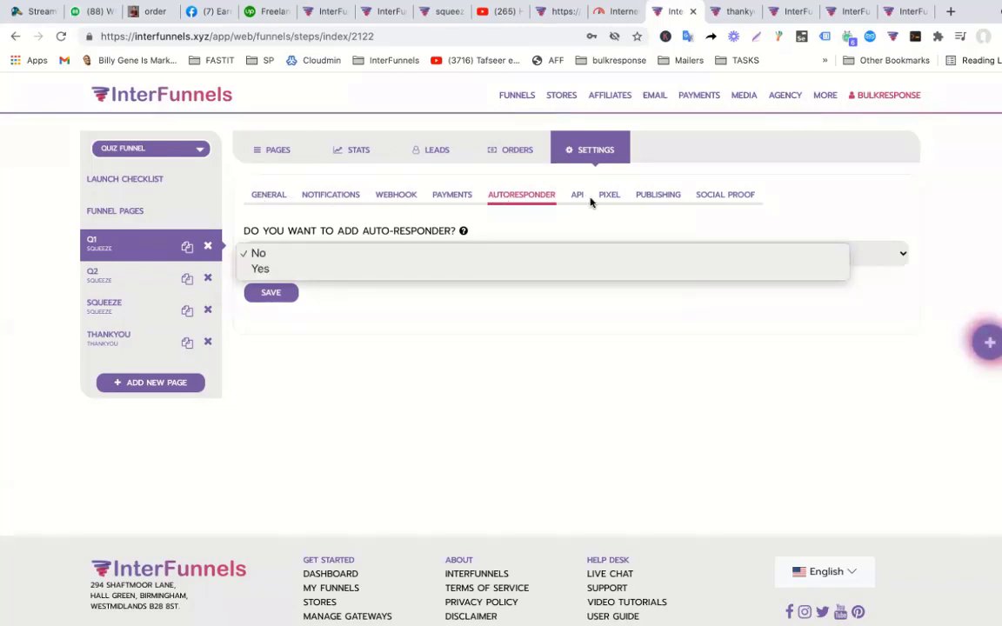
pyautogui.click(395, 269)
pyautogui.click(376, 319)
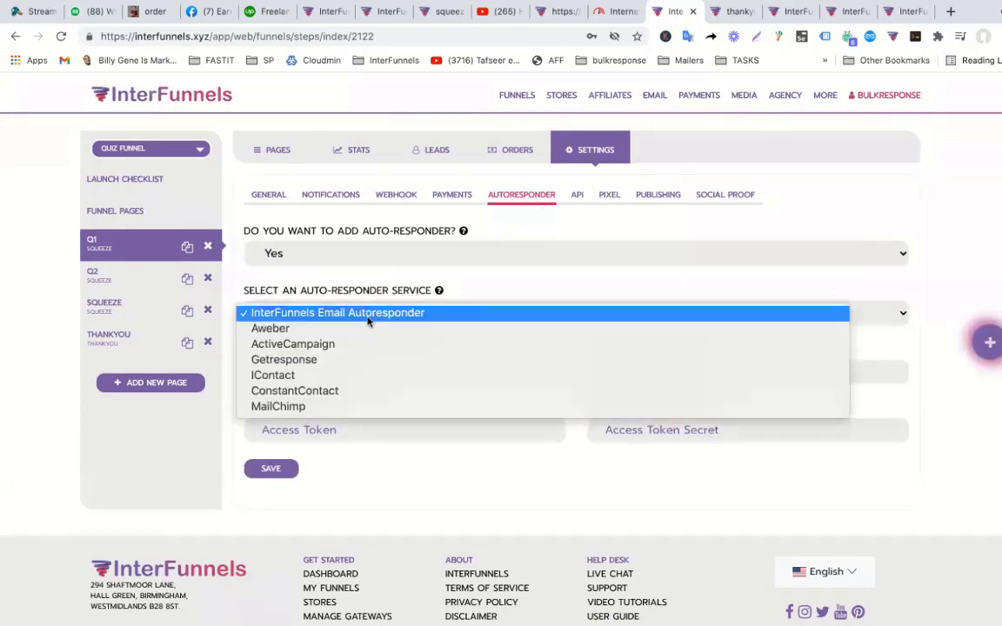
pyautogui.click(368, 316)
pyautogui.click(279, 470)
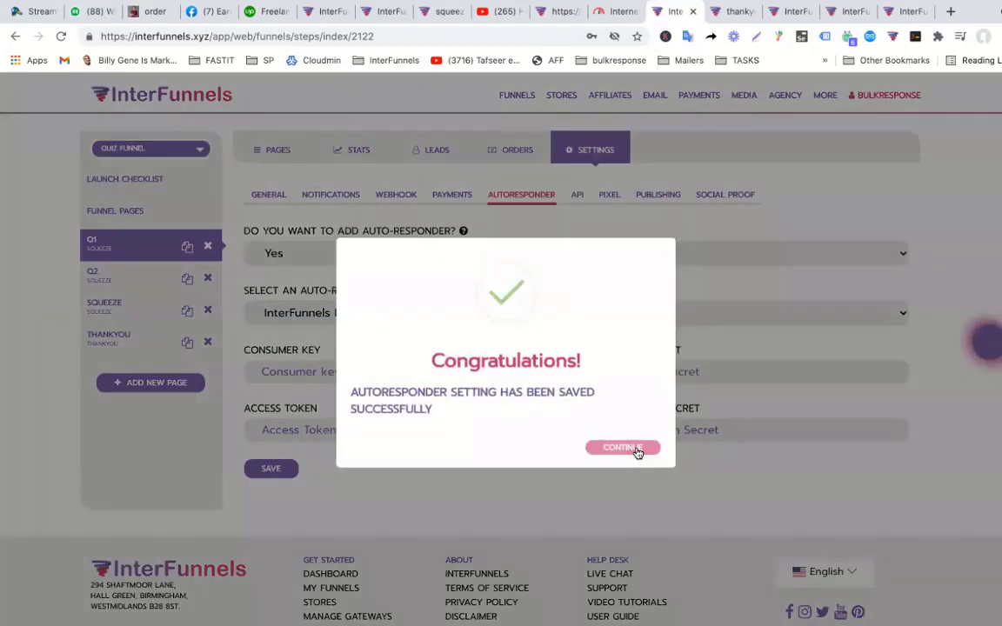
pyautogui.click(633, 450)
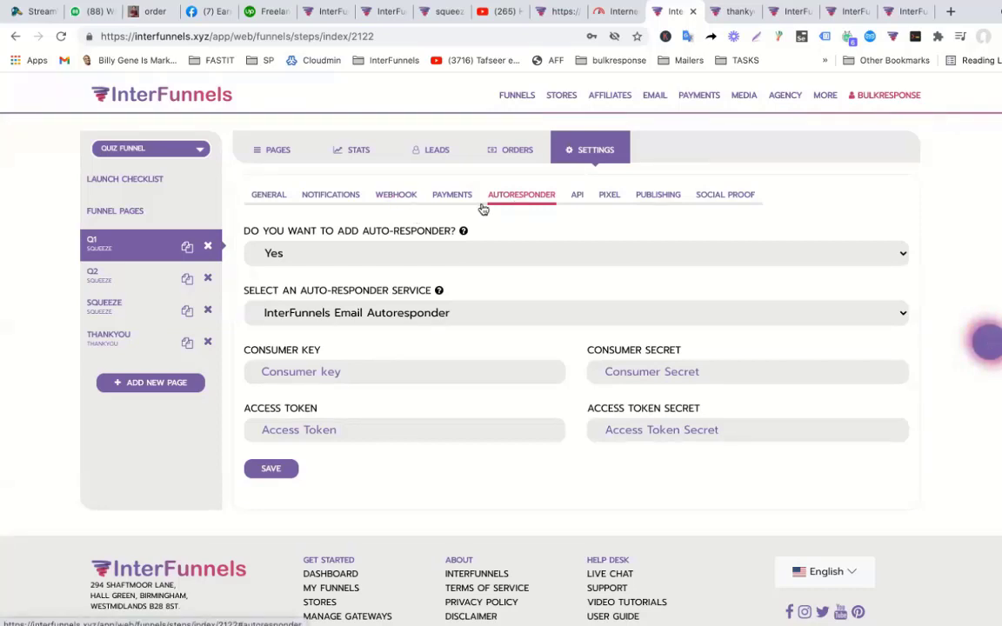
# Select the Q1 page and return to its page overview.
pyautogui.click(112, 246)
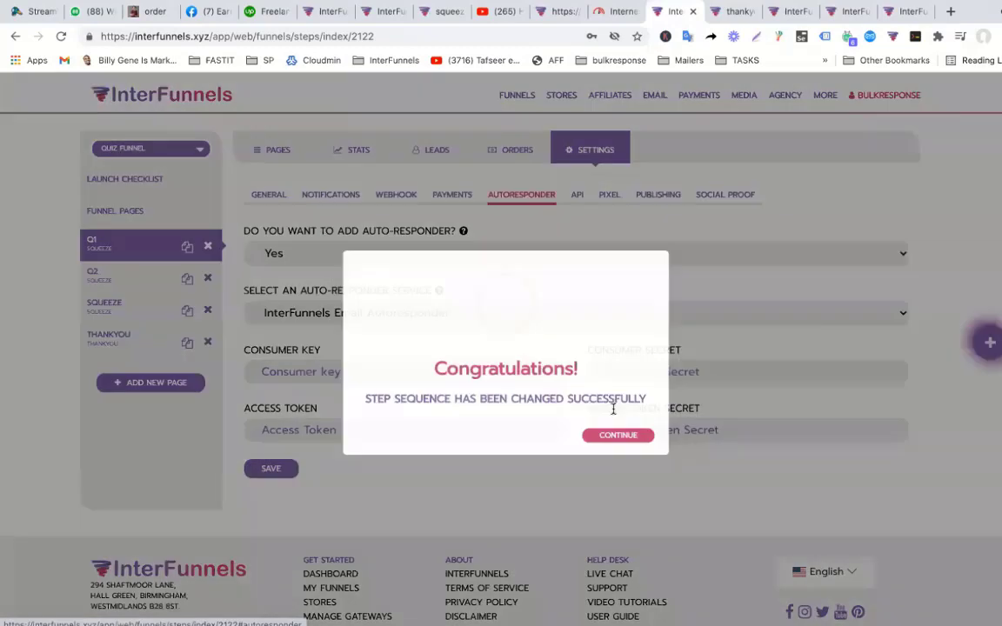
pyautogui.click(614, 440)
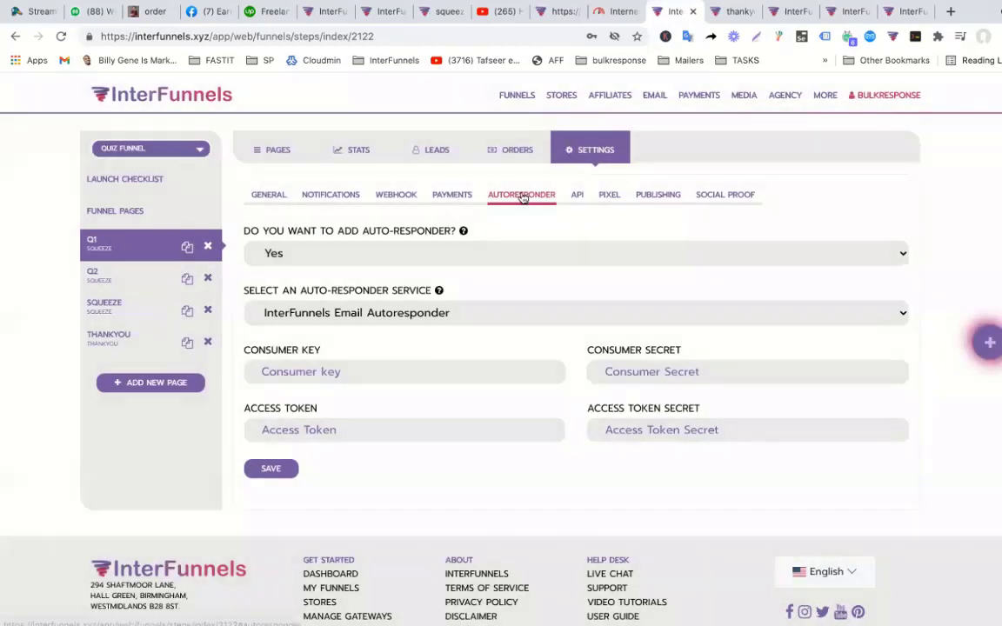
pyautogui.click(448, 199)
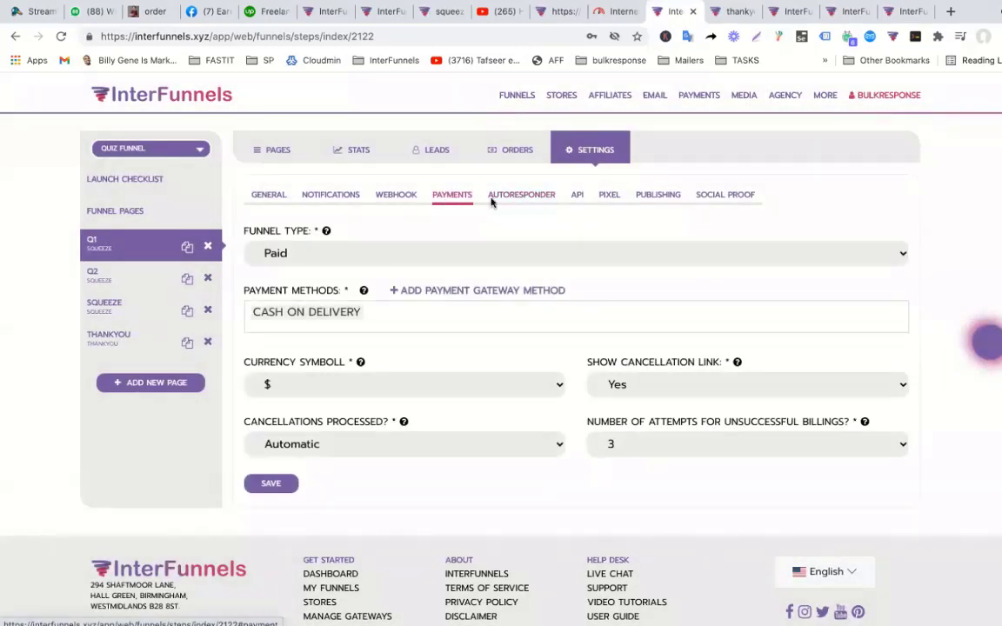
pyautogui.click(541, 196)
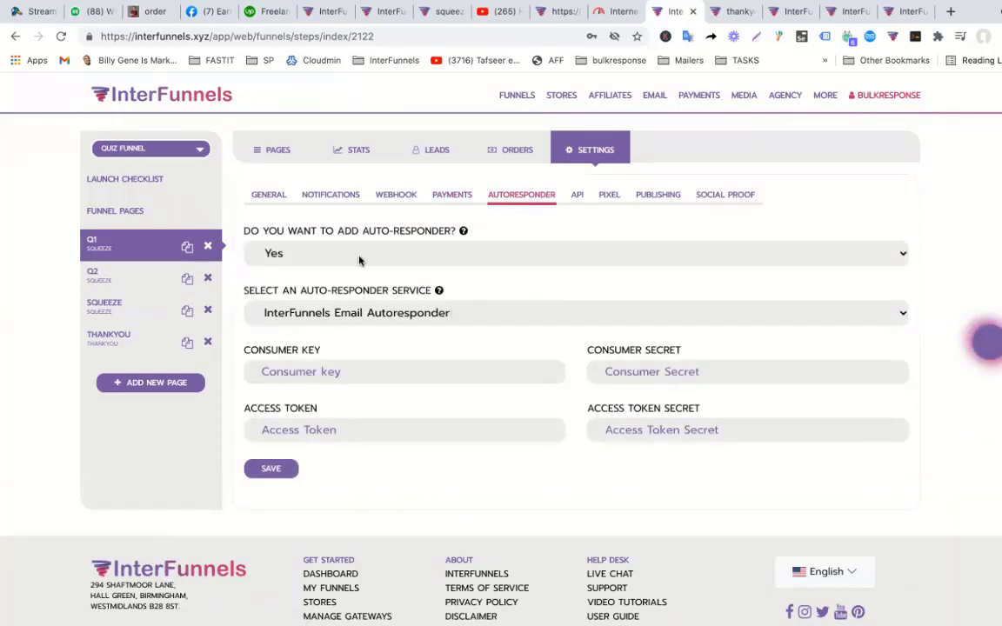
pyautogui.click(277, 150)
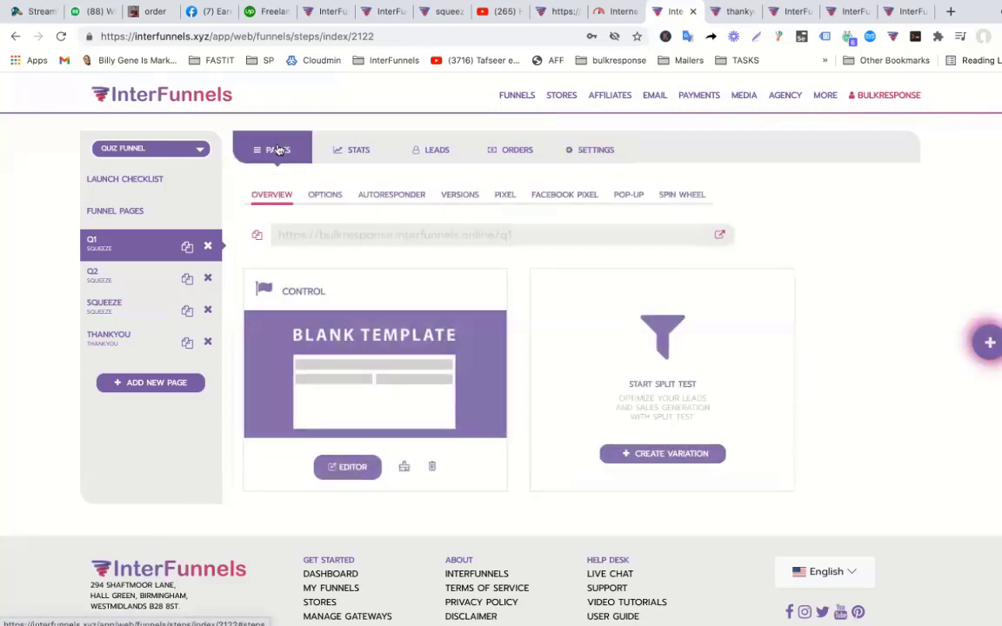
# Turn on Q1's form-submit autoresponder action adding visitors to the 'sd' list, and save.
pyautogui.click(402, 199)
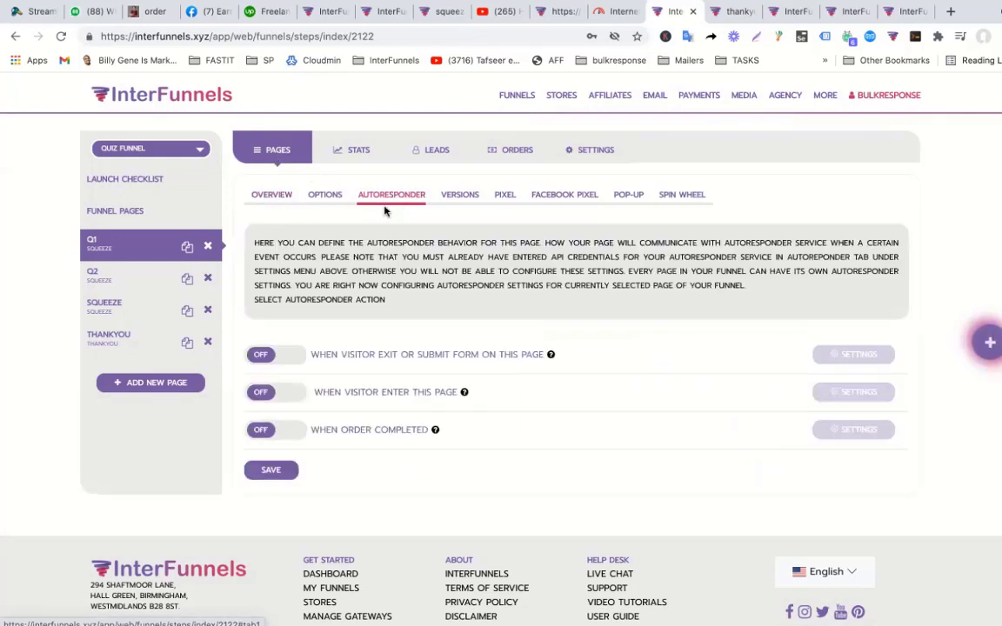
pyautogui.click(296, 364)
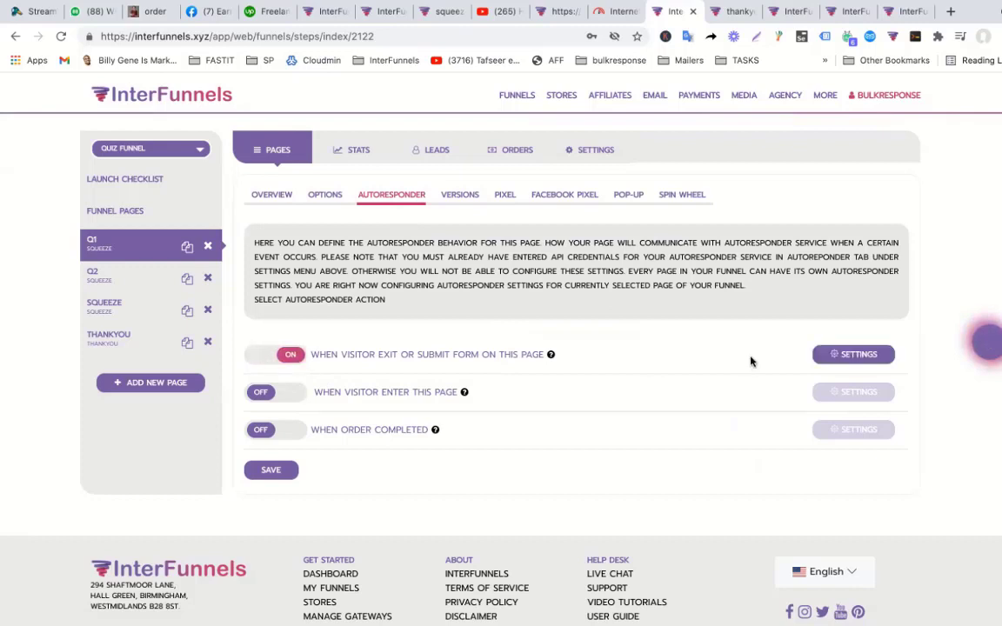
pyautogui.click(848, 353)
pyautogui.click(461, 409)
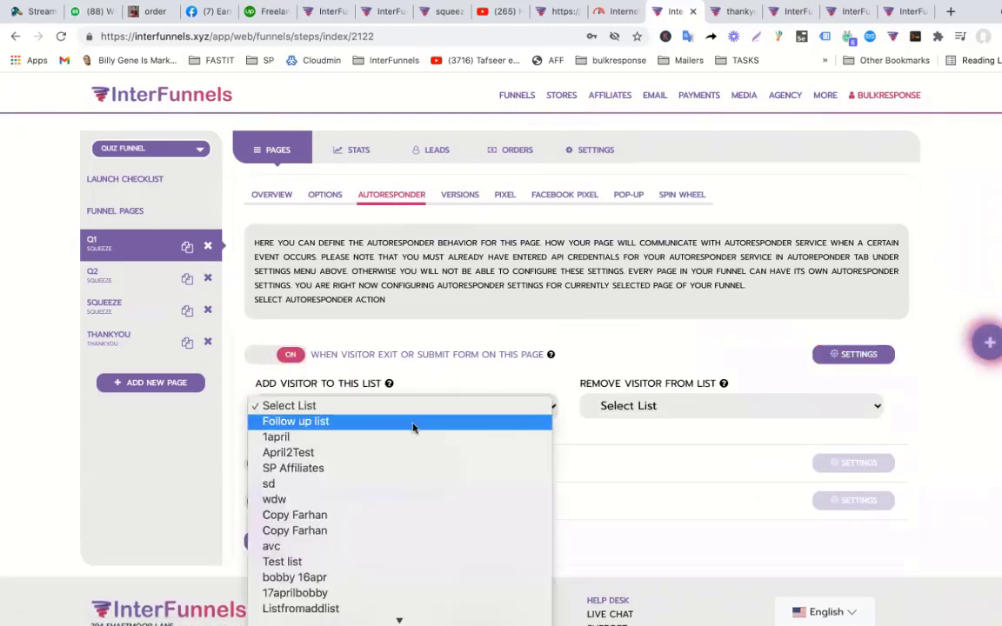
pyautogui.click(389, 486)
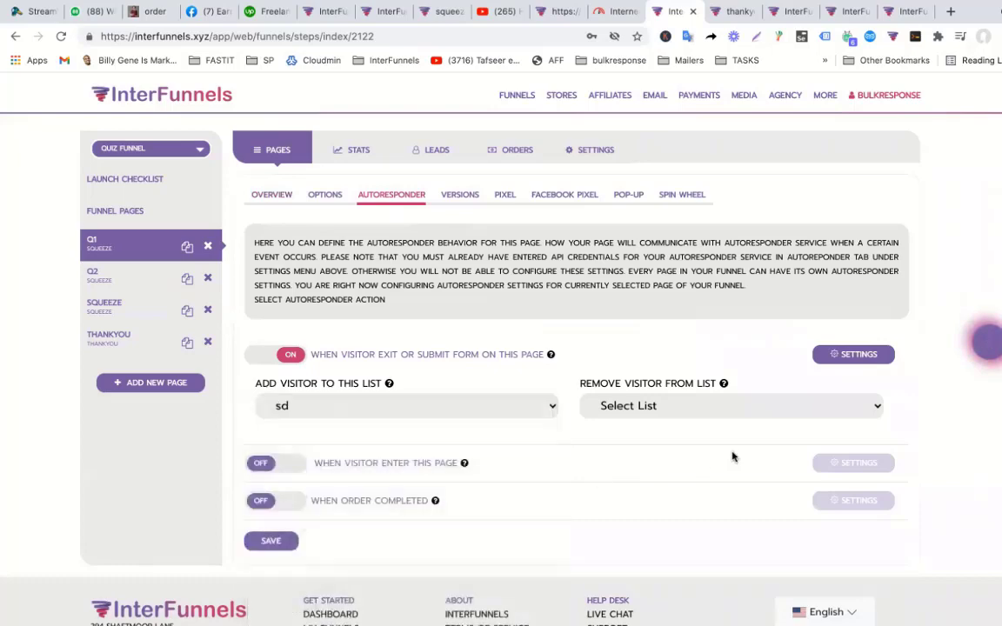
pyautogui.click(272, 544)
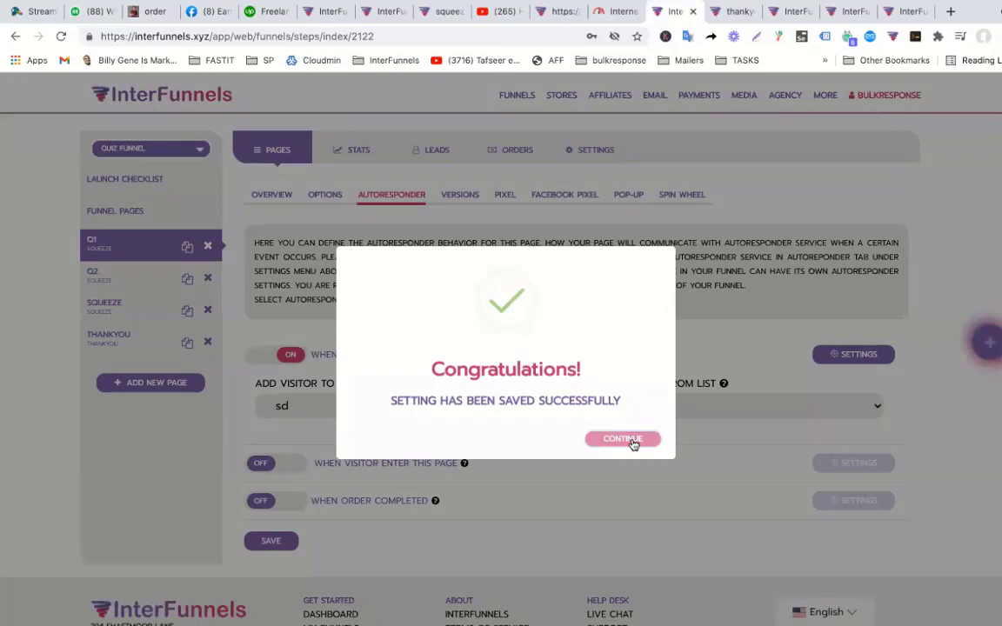
pyautogui.click(633, 442)
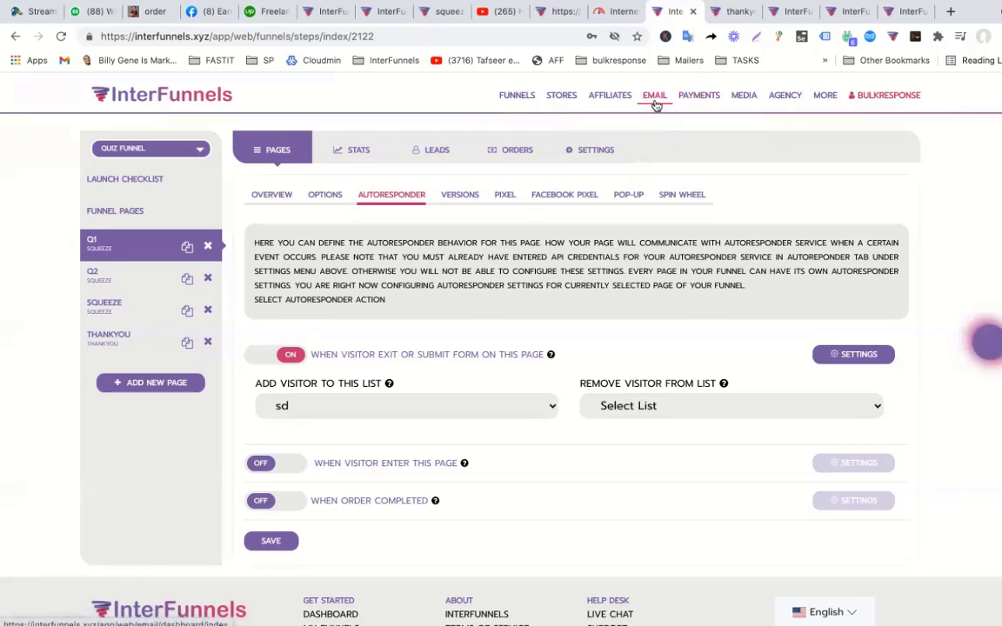
pyautogui.click(522, 96)
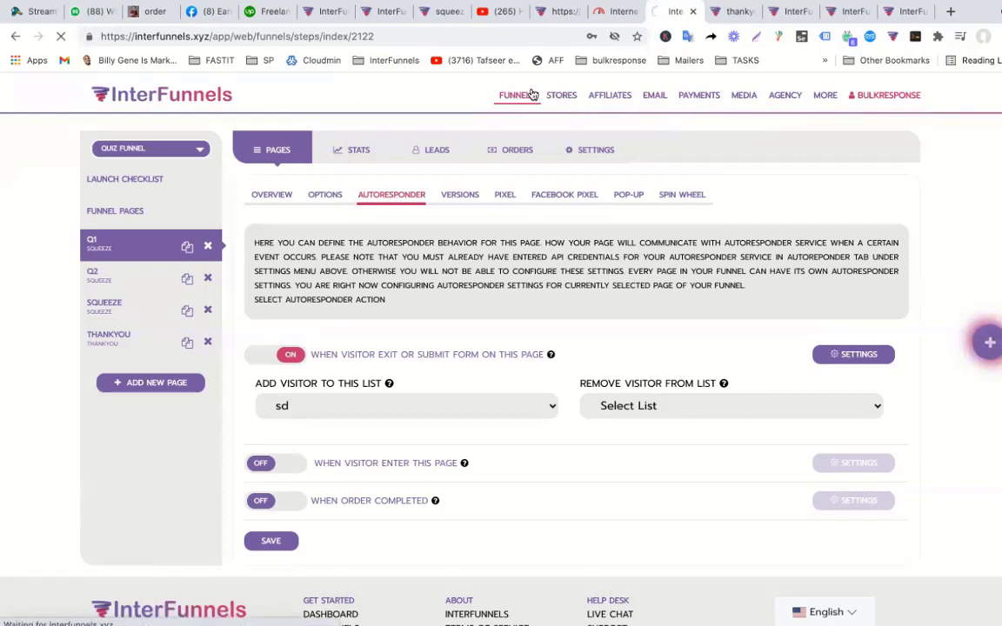